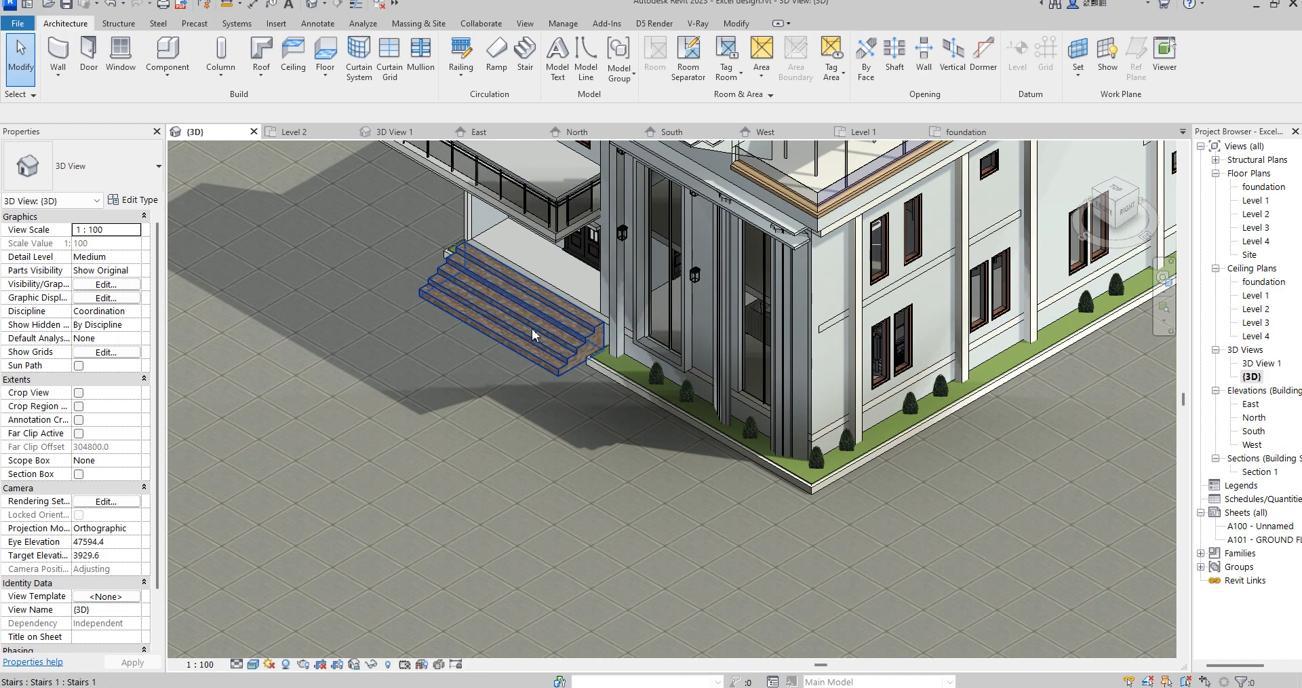
Examine the building and its surrounding ground in the 3D view from several corners and from directly above.
middle_click_drag(544, 360, 582, 413, "shift")
scroll(490, 357, "down", 4)
middle_click_drag(505, 404, 792, 421, "shift")
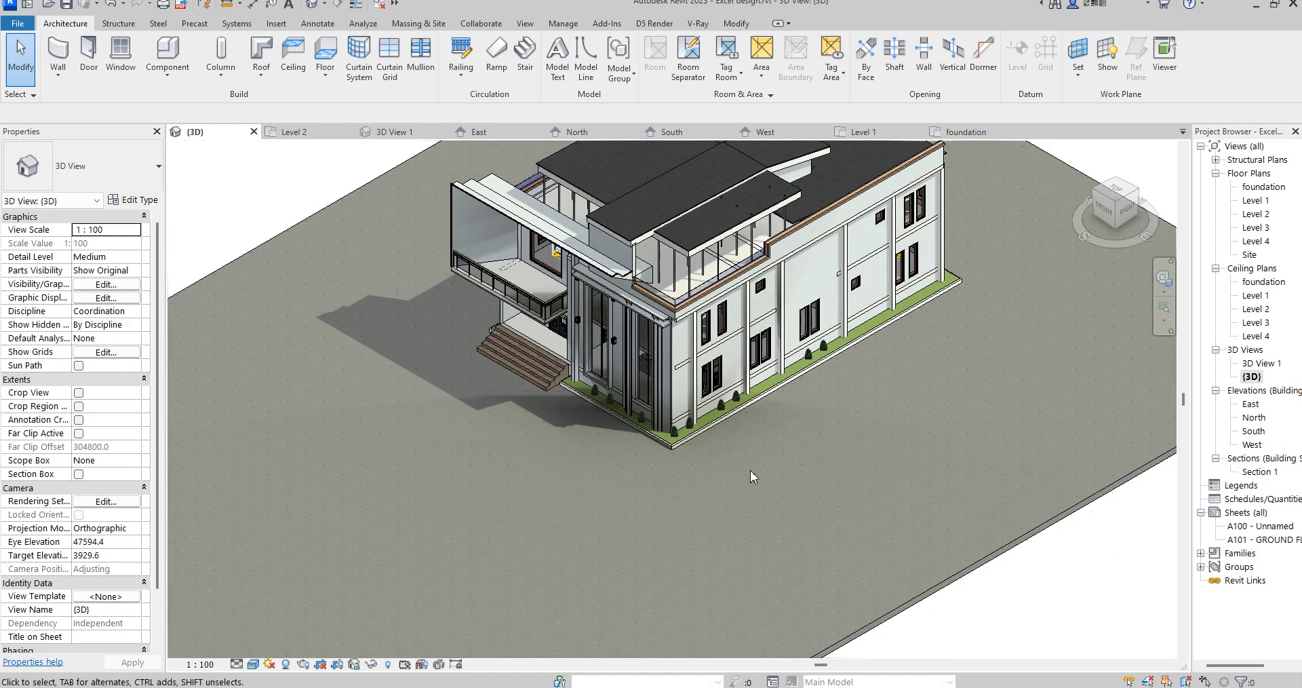
scroll(750, 470, "down", 3)
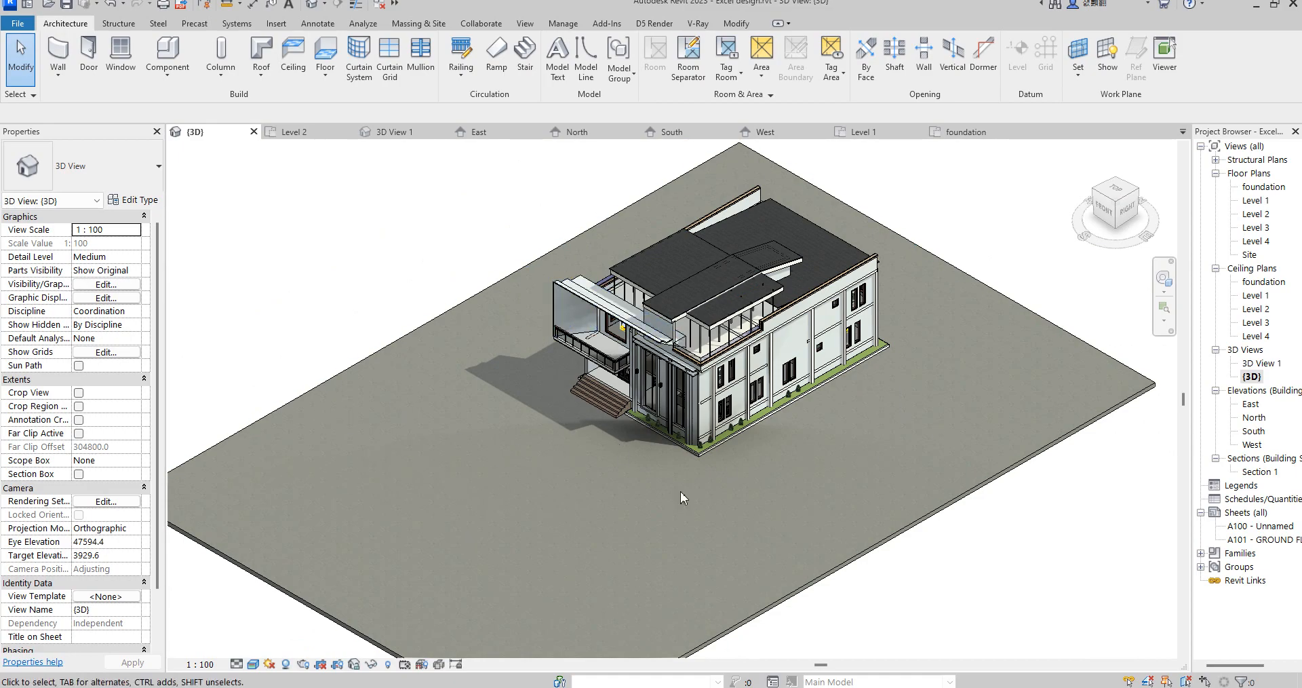
left_click(1104, 195)
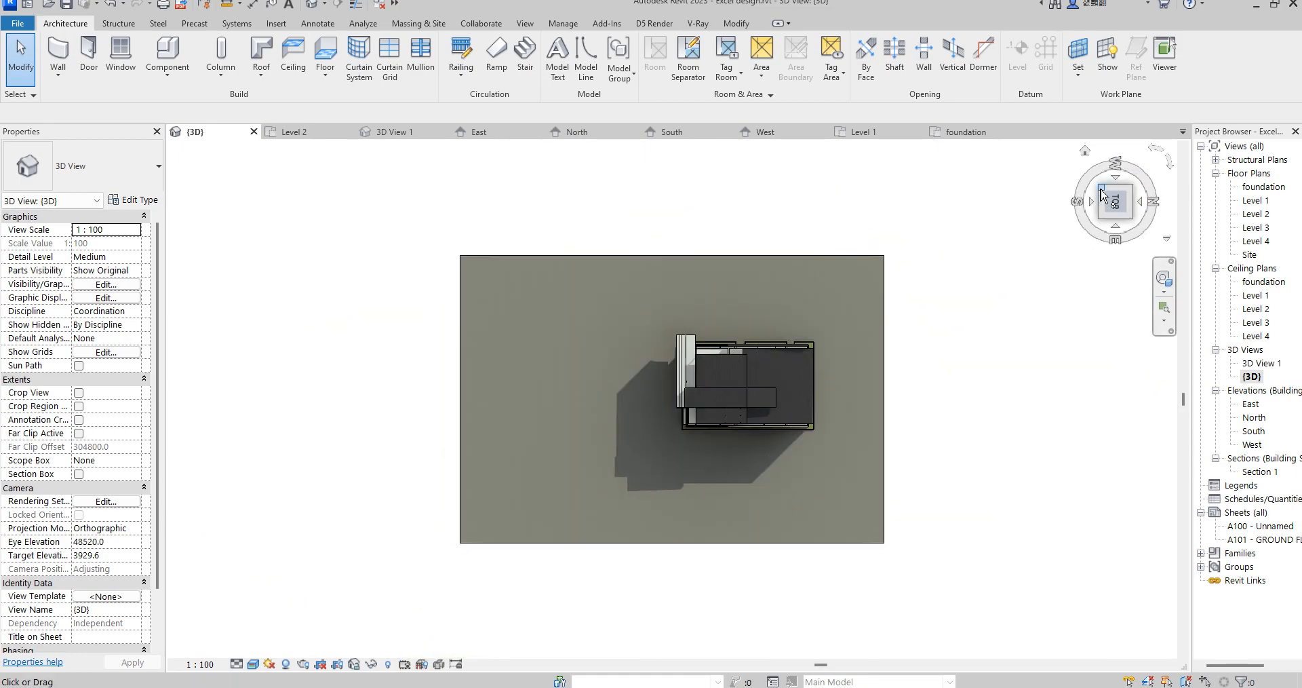
left_click_drag(1103, 195, 1096, 202)
left_click(1095, 202)
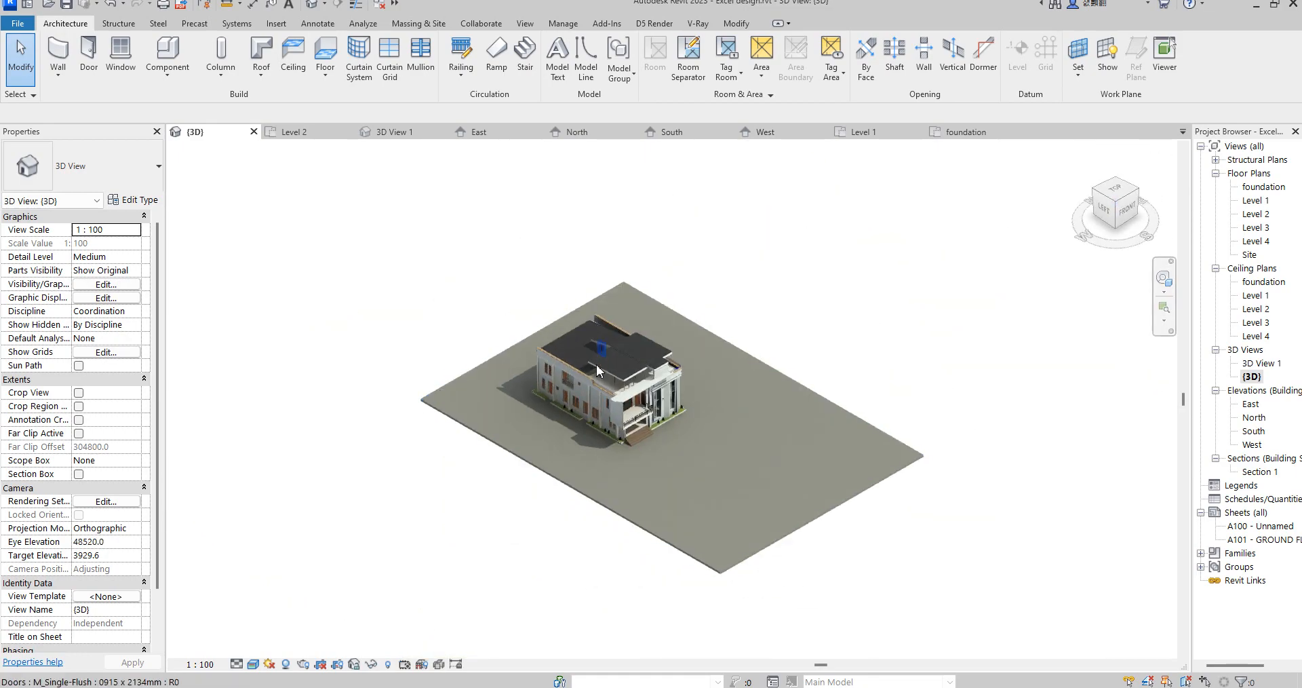
left_click(1122, 195)
scroll(743, 282, "up", 3)
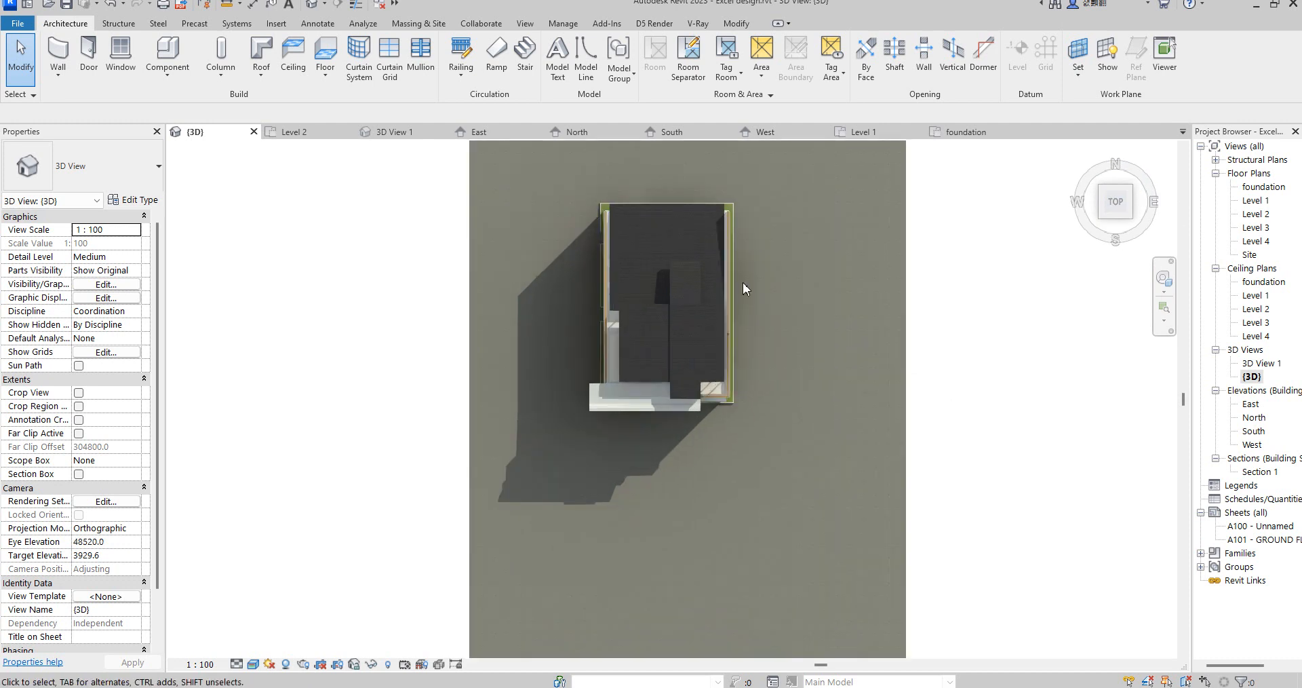
scroll(793, 526, "down", 2)
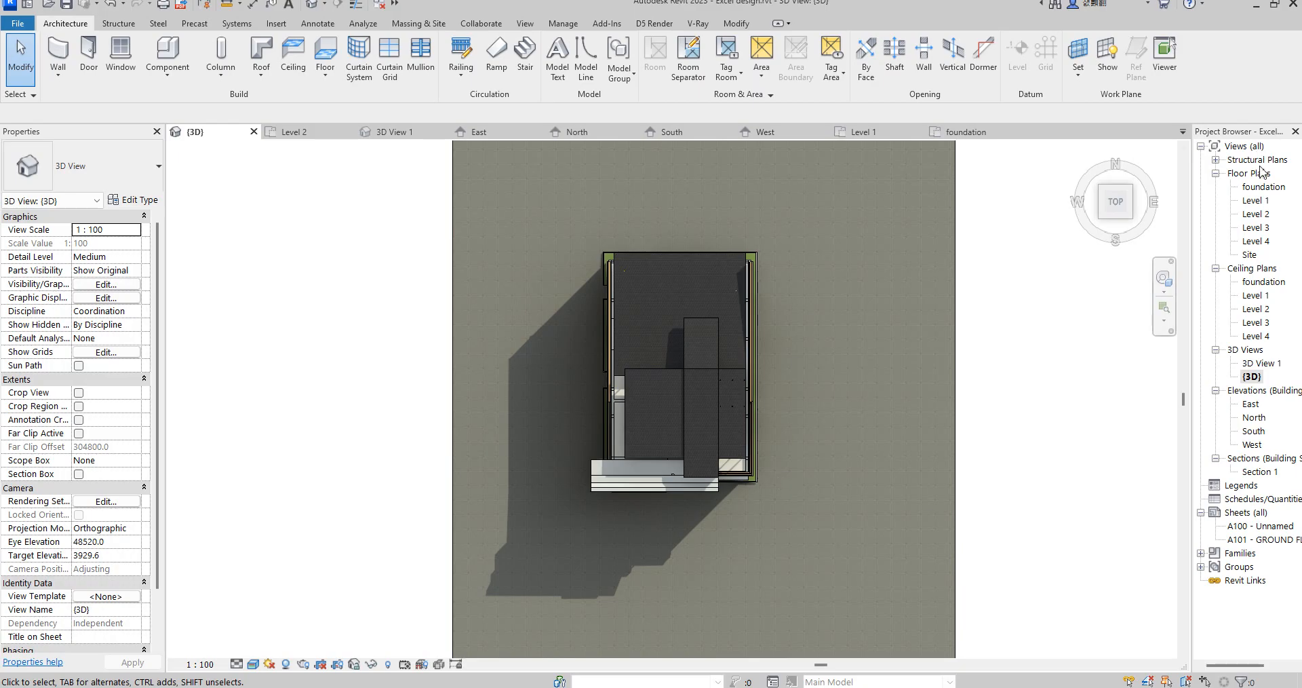
Open the foundation floor plan.
double_click(1263, 188)
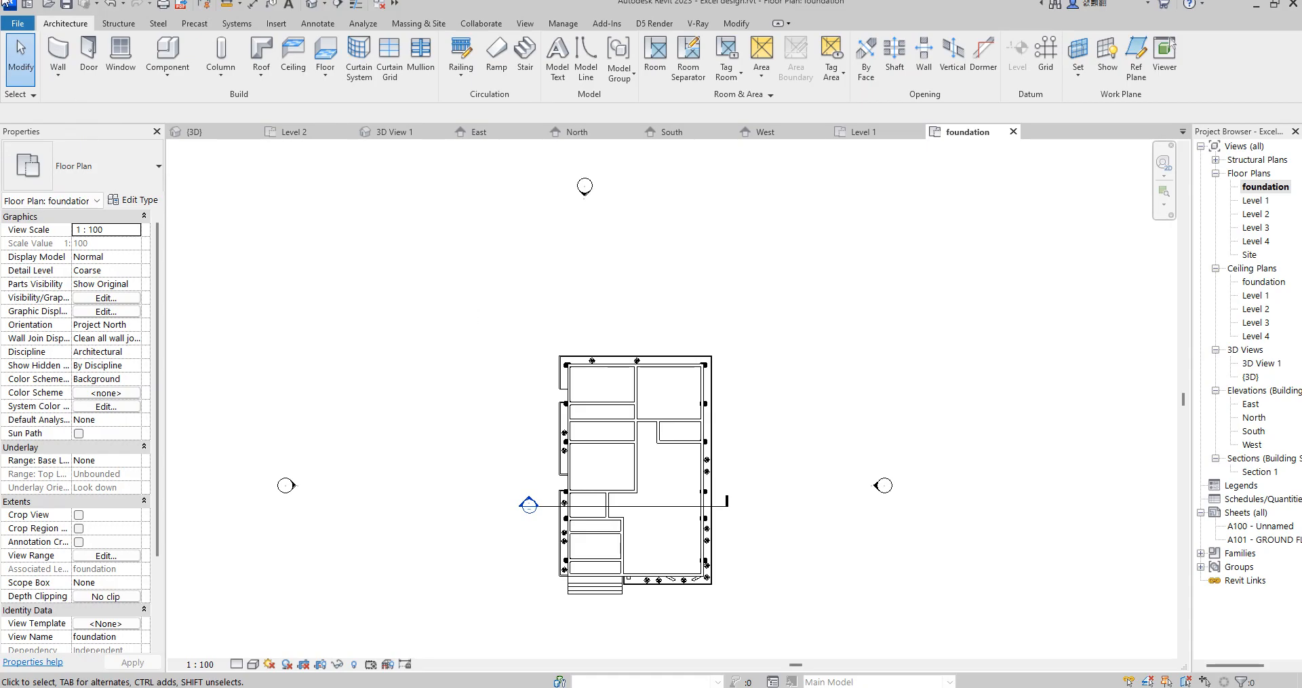
left_click(60, 51)
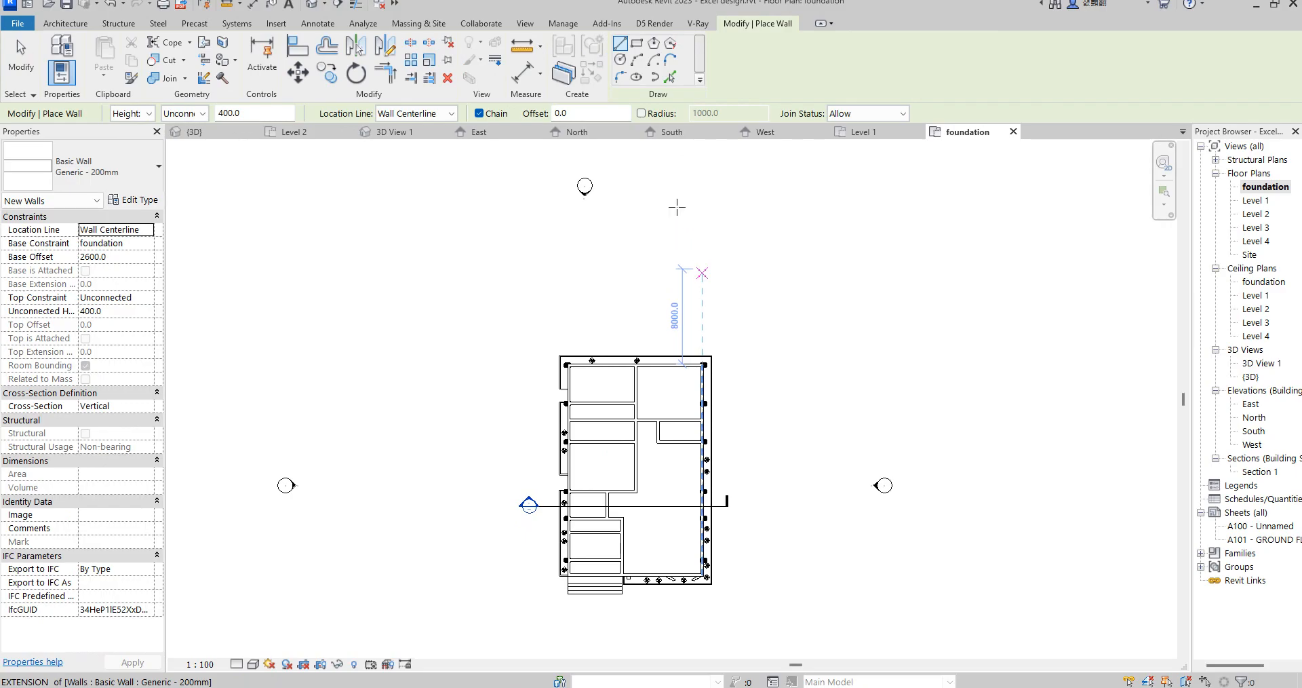
left_click(636, 43)
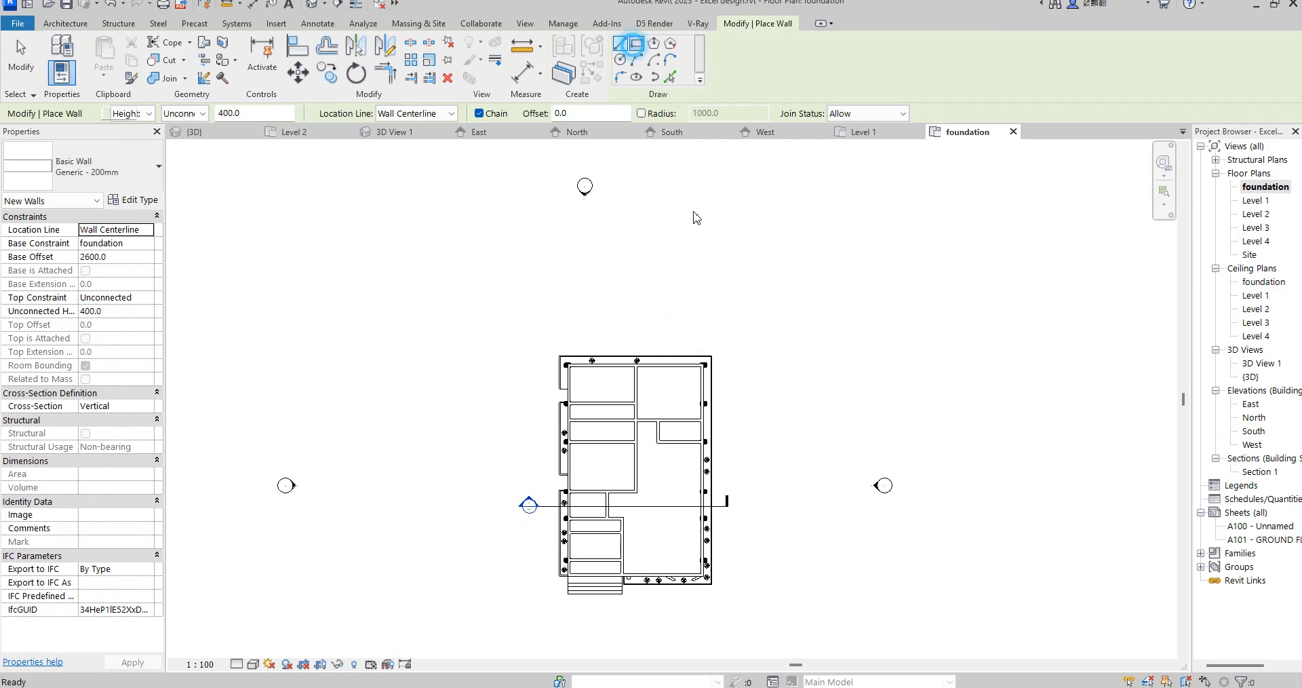
left_click(760, 274)
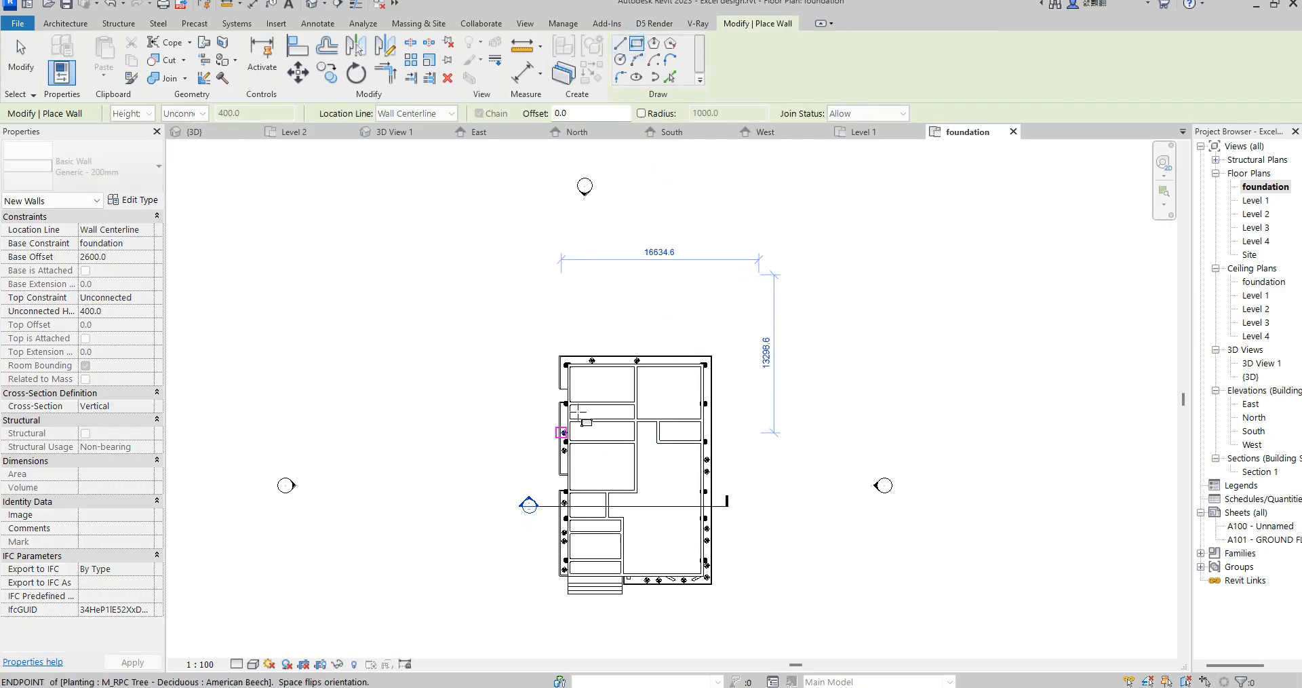
right_click(706, 311)
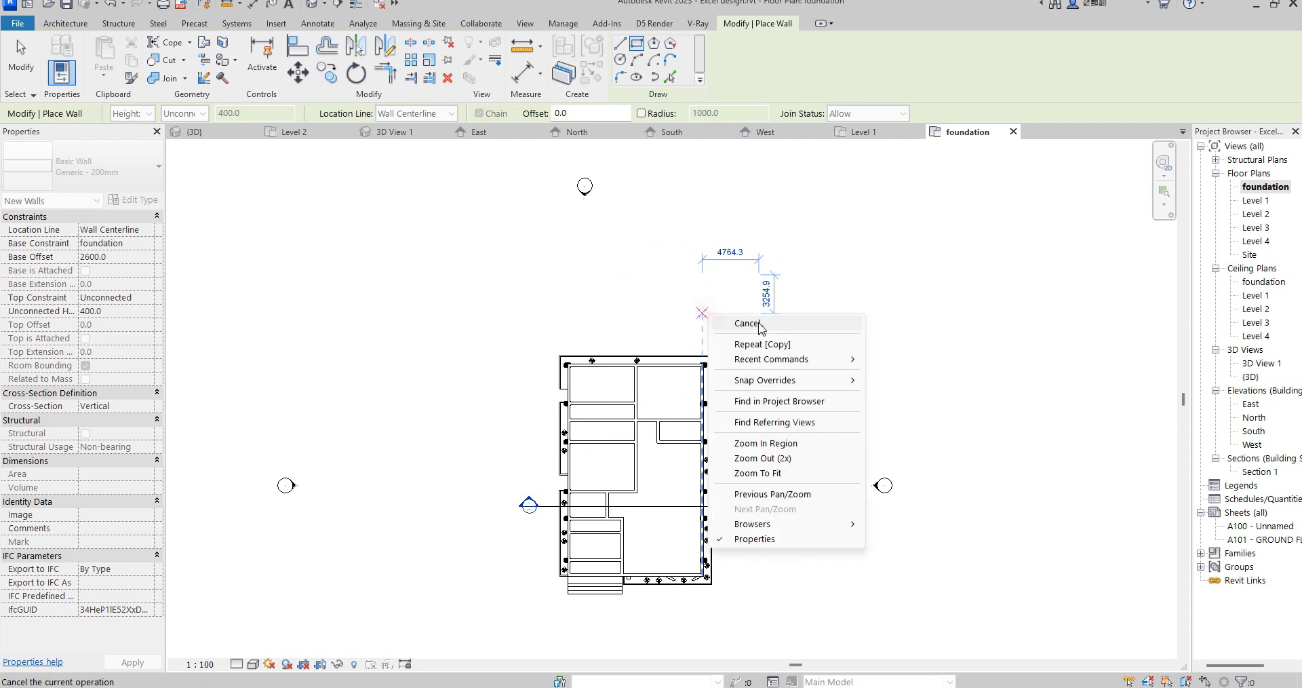
left_click(754, 324)
right_click(707, 310)
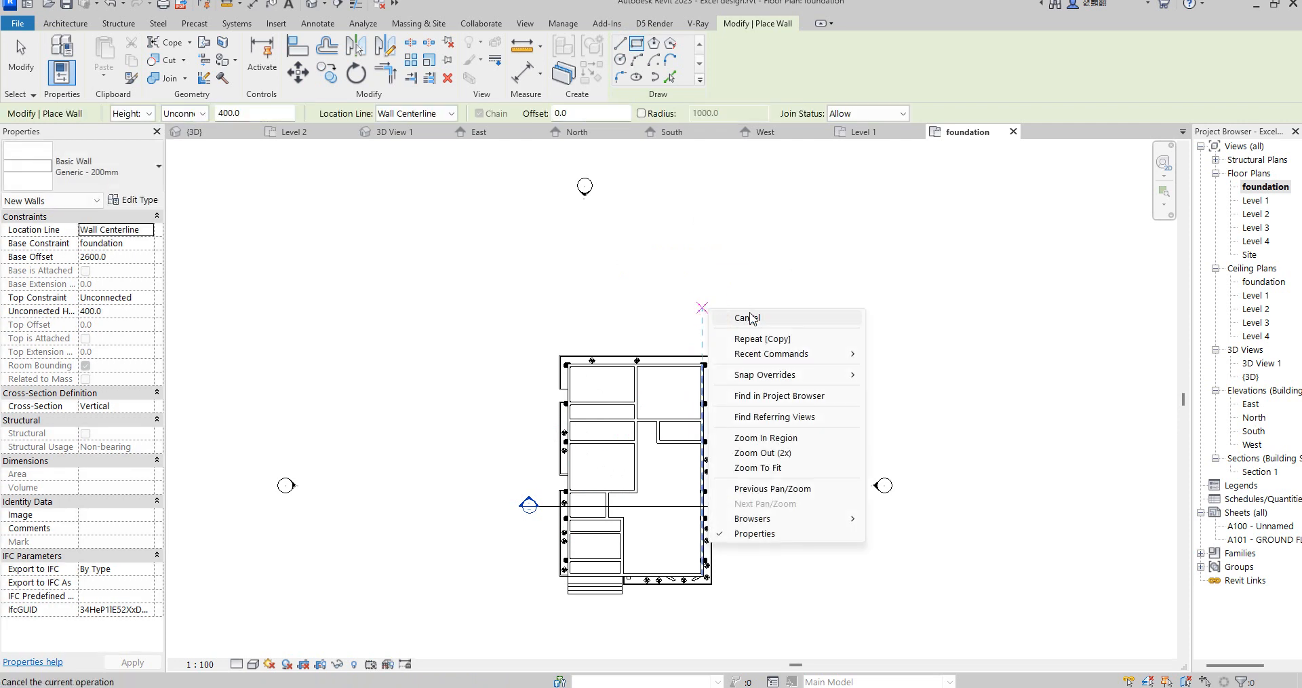
left_click(752, 315)
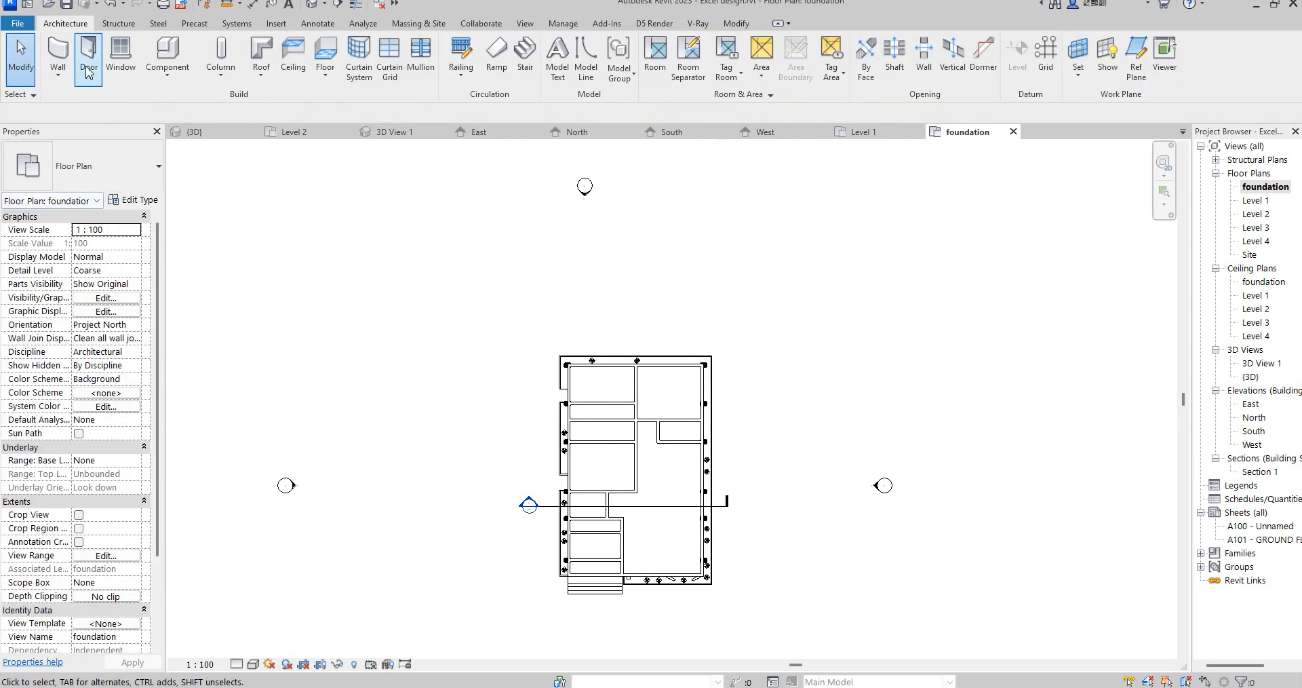
Set up a new Generic - 200mm wall with base offset 0, unconnected height 2700 and the Wall Centerline location line.
left_click(58, 51)
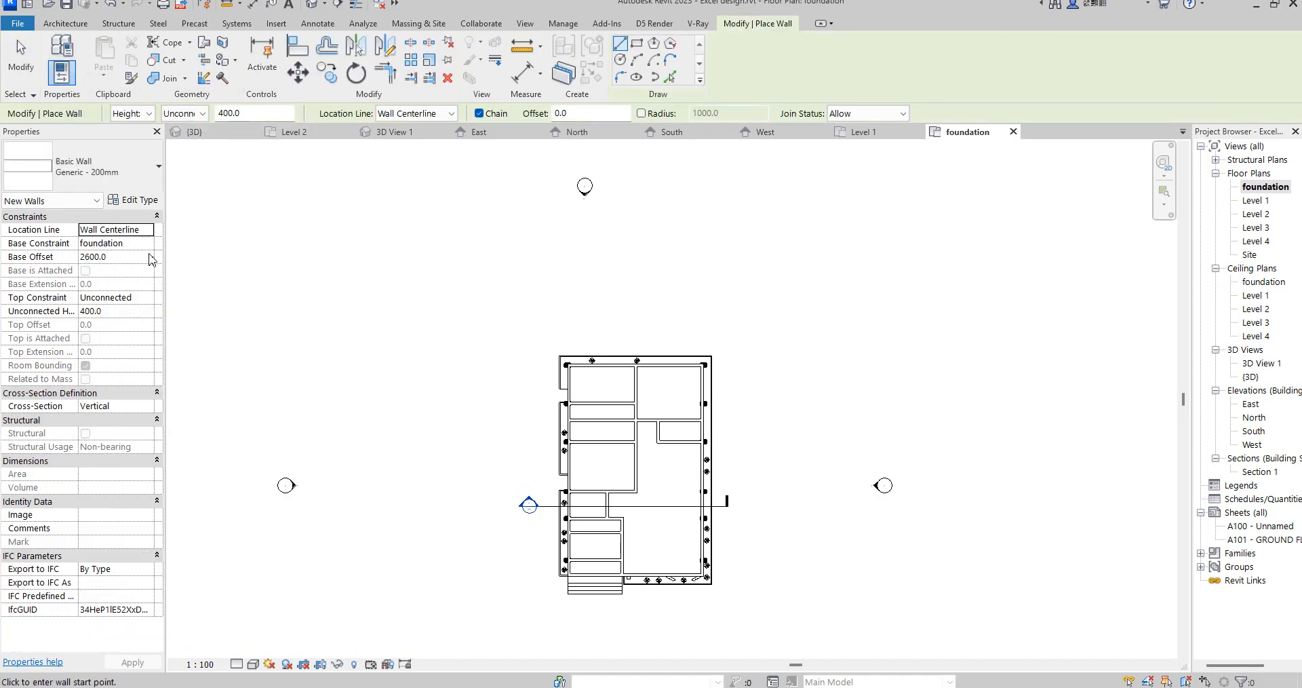
left_click(132, 257)
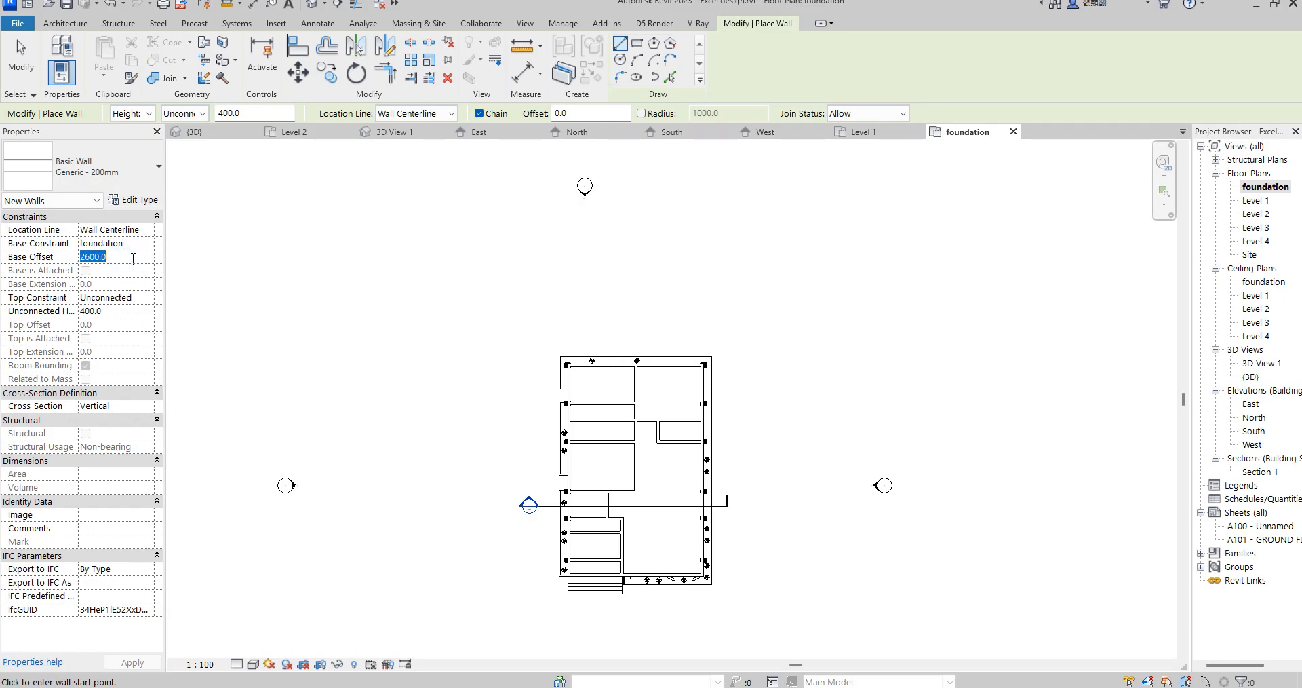
left_click(139, 311)
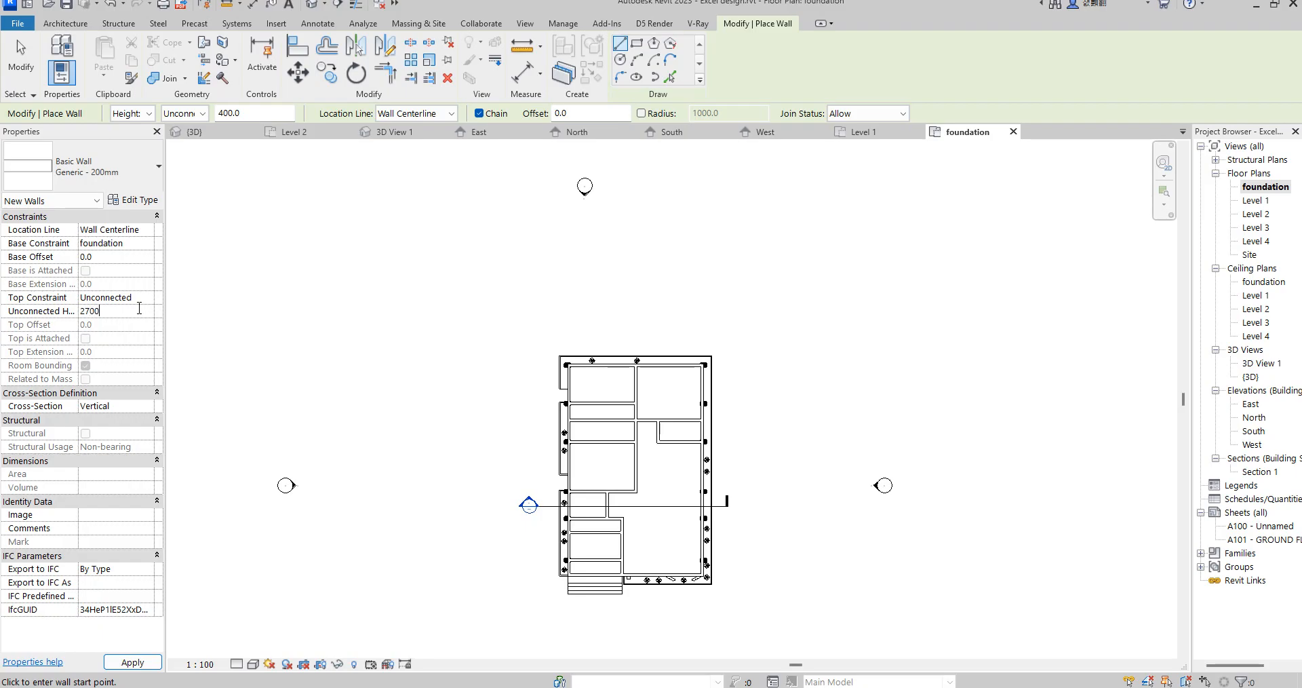
key("Return")
left_click(151, 230)
left_click(148, 230)
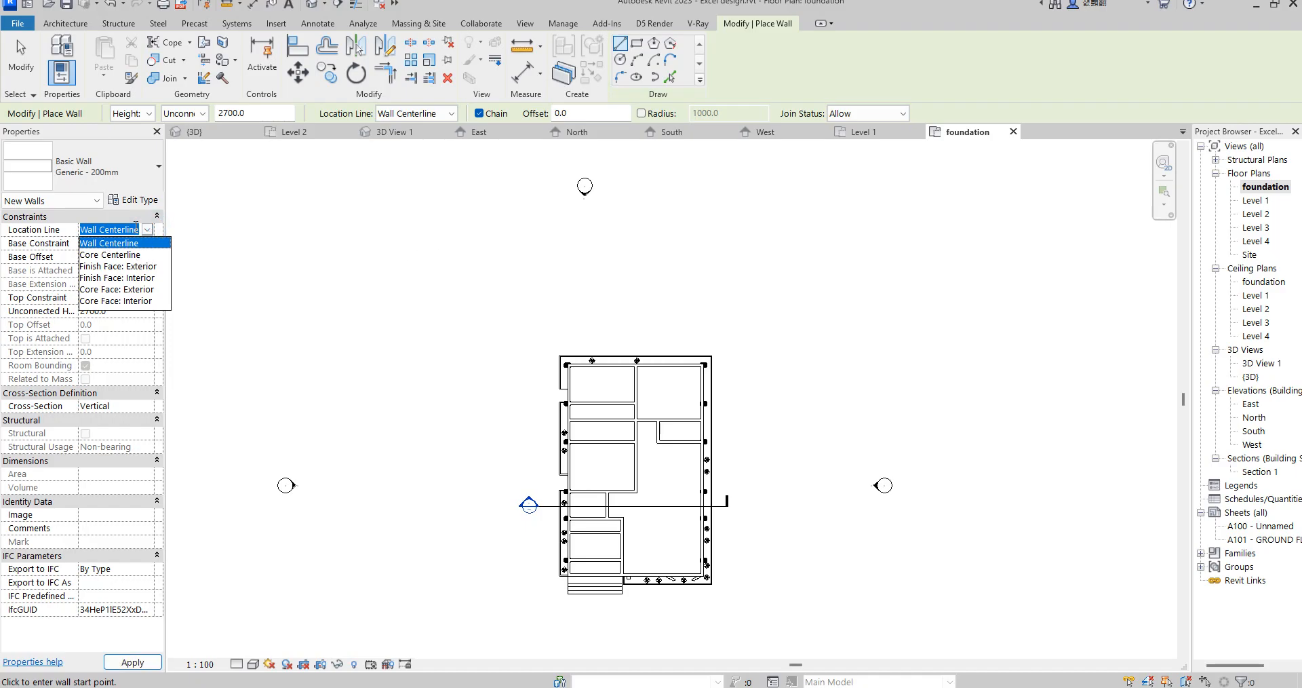
left_click(133, 231)
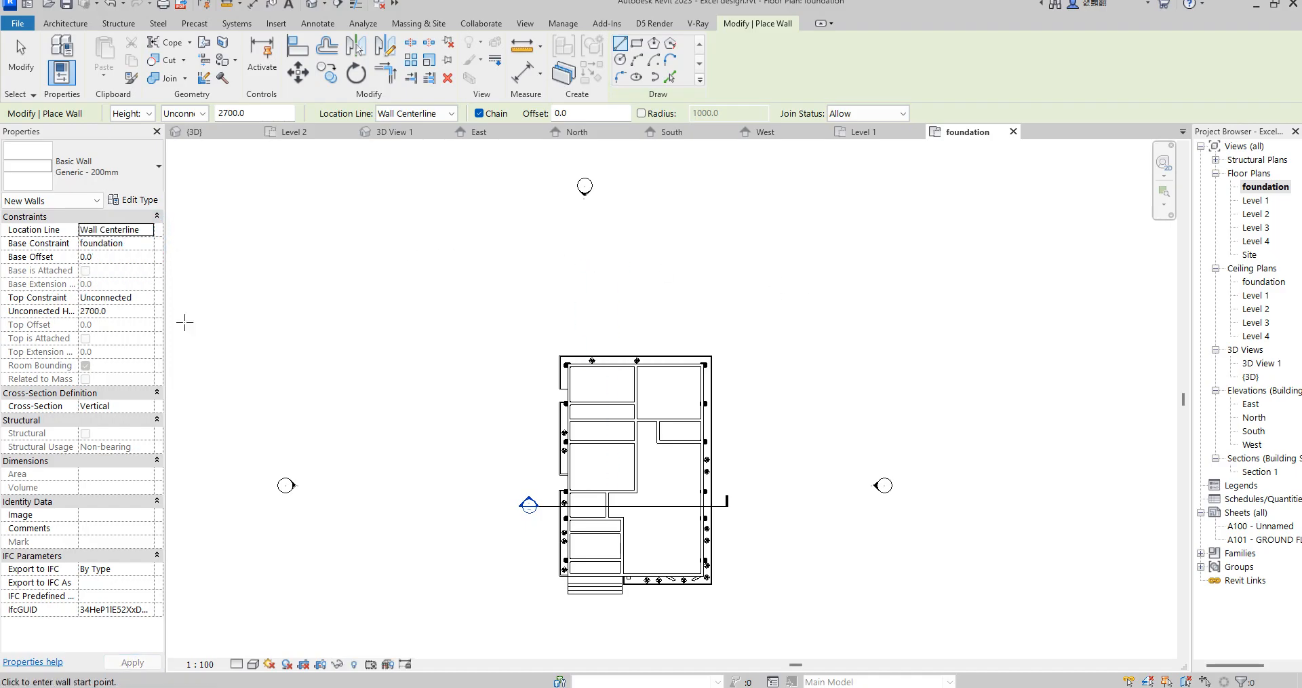
Draw a rectangular boundary wall about 20000 by 30000 mm around the house.
left_click(745, 313)
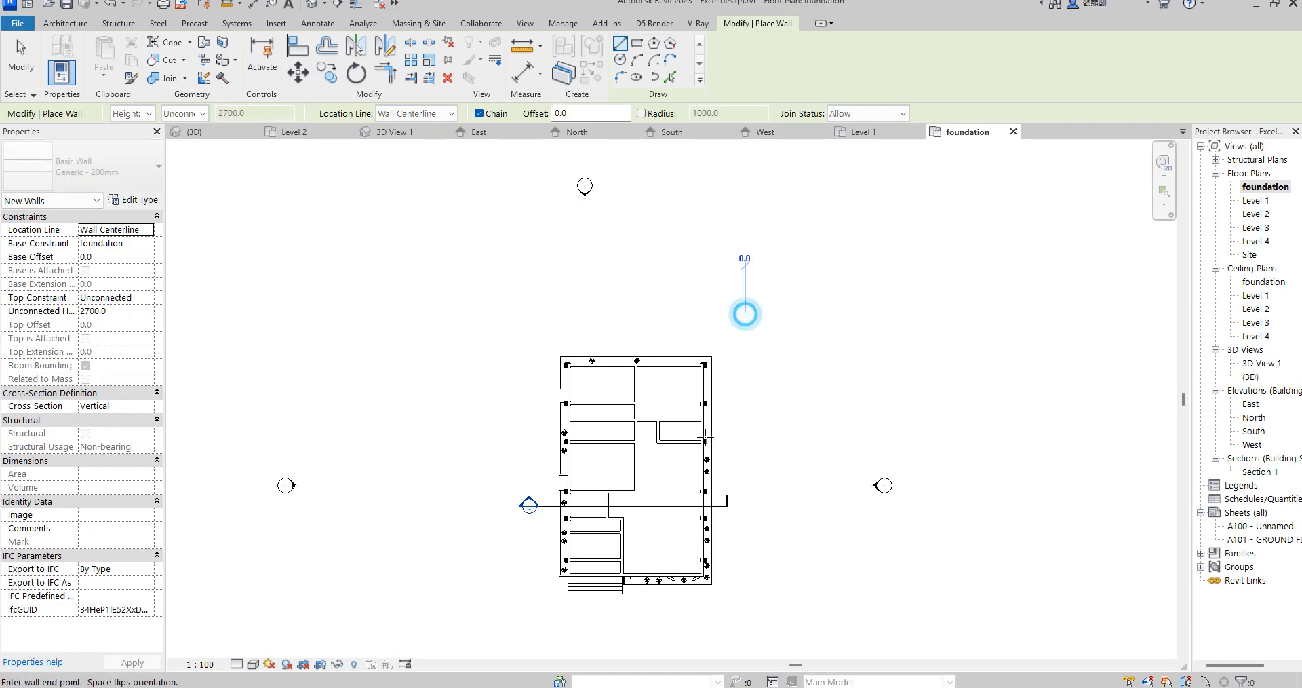
left_click(636, 43)
left_click(739, 310)
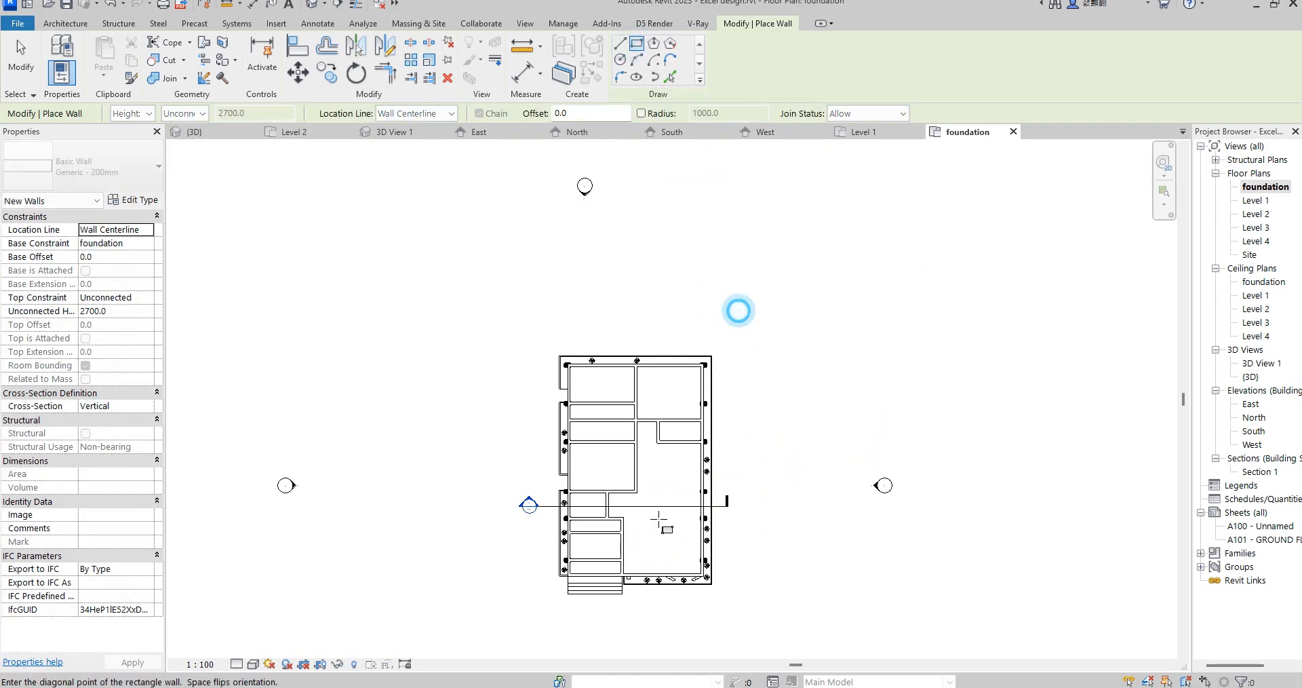
scroll(663, 456, "down", 2)
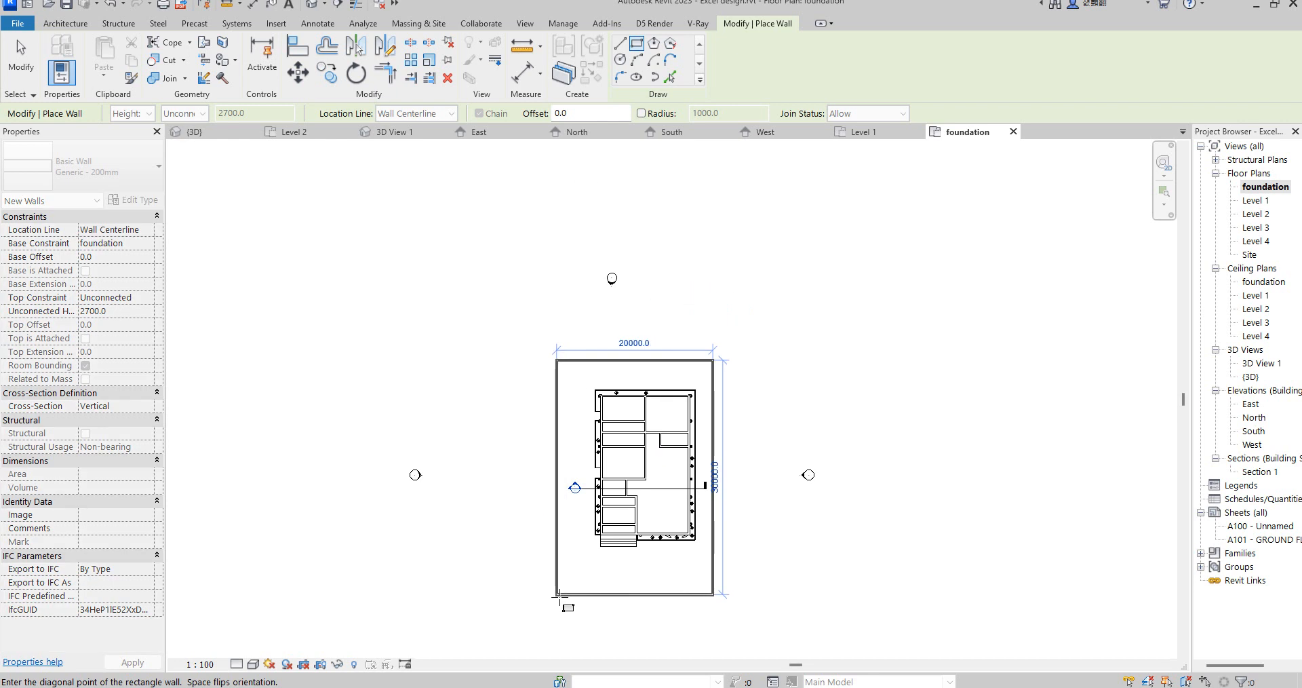
left_click(558, 598)
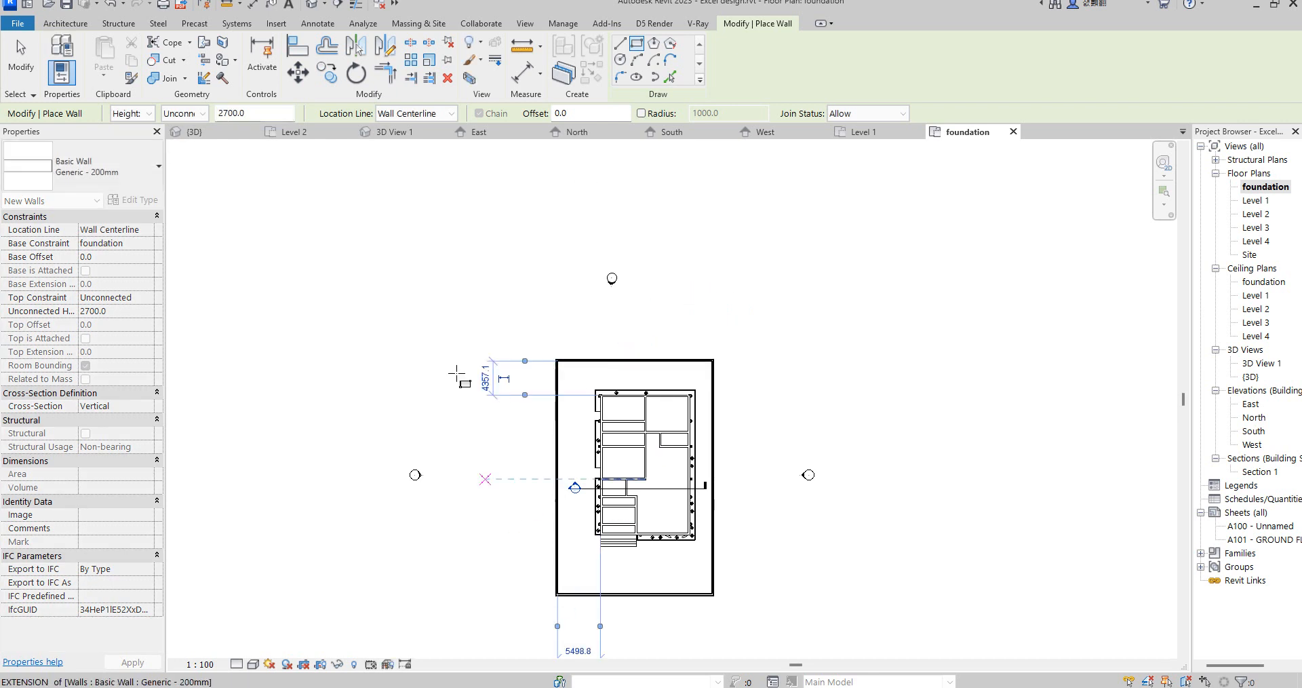
Show the plan with thin lines and leave the Wall command.
left_click(356, 4)
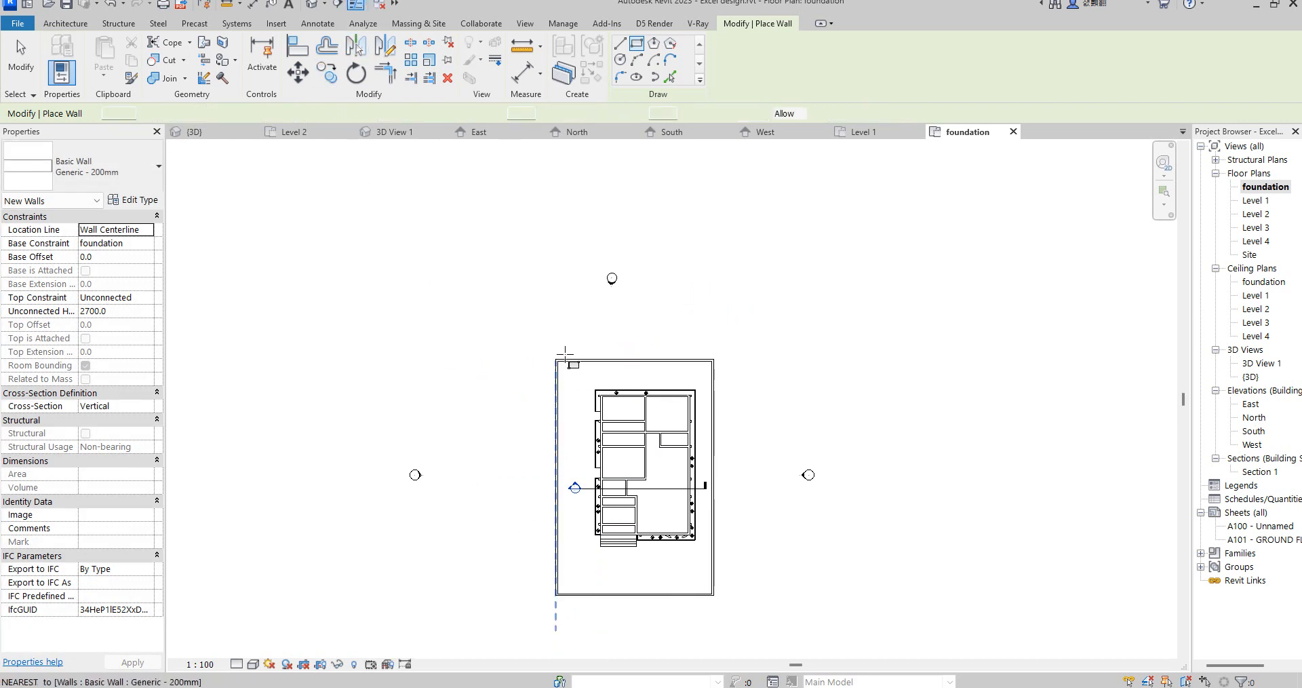
scroll(563, 353, "up", 2)
right_click(596, 280)
left_click(609, 293)
right_click(582, 297)
left_click(595, 305)
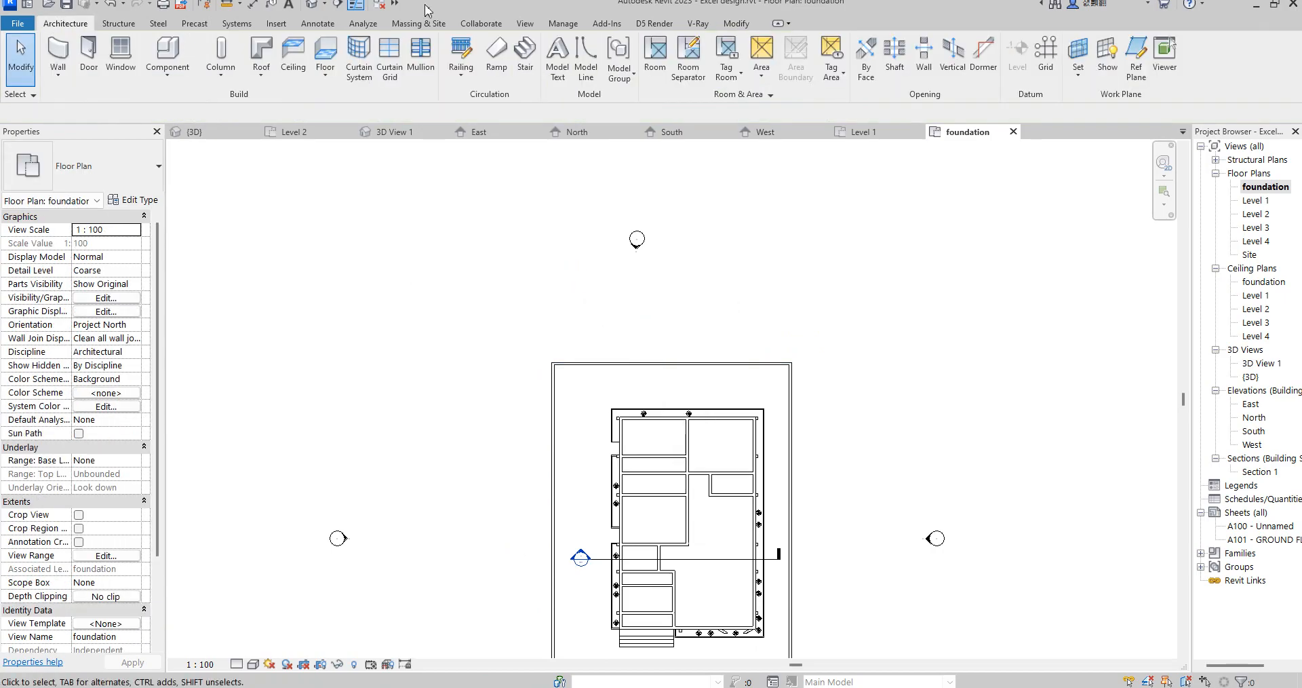
Add an aligned dimension between the house's north exterior wall and the north boundary wall.
left_click(736, 24)
left_click(523, 72)
scroll(706, 426, "up", 2)
left_click(725, 416)
left_click(715, 341)
left_click(726, 374)
Dimension the gaps between the house and the boundary wall on the east and west sides.
left_click(792, 453)
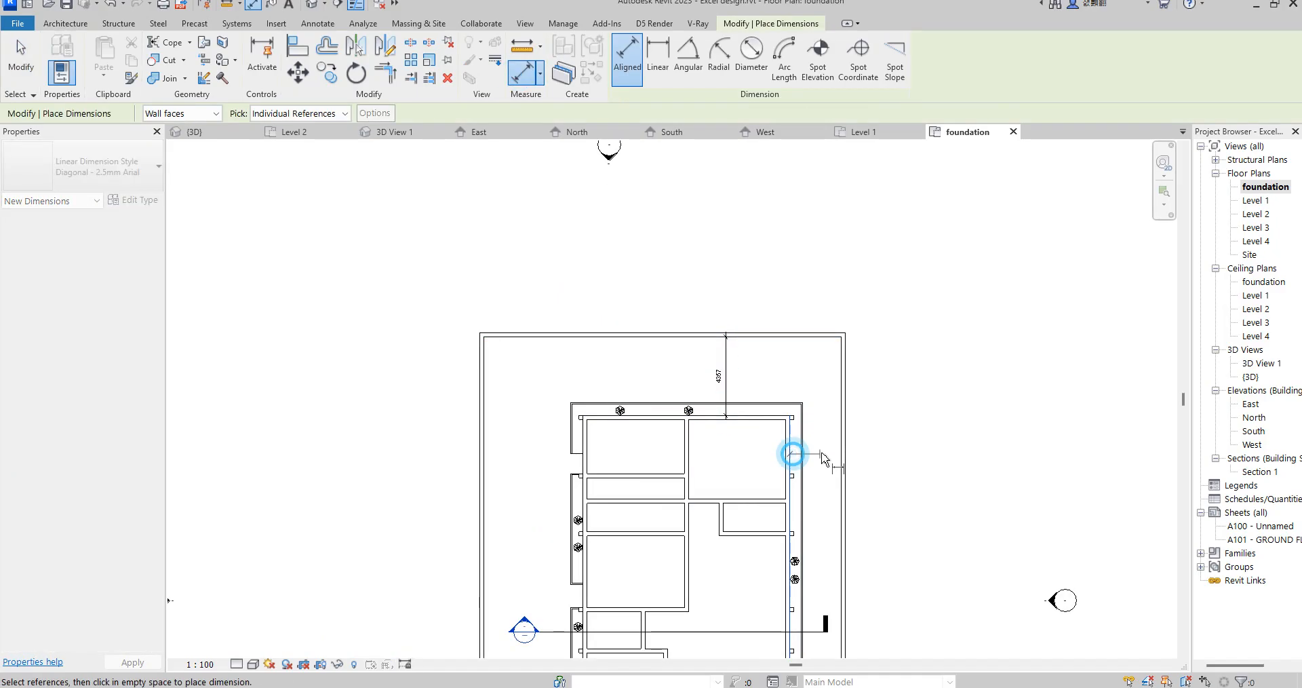
left_click(840, 455)
left_click(832, 455)
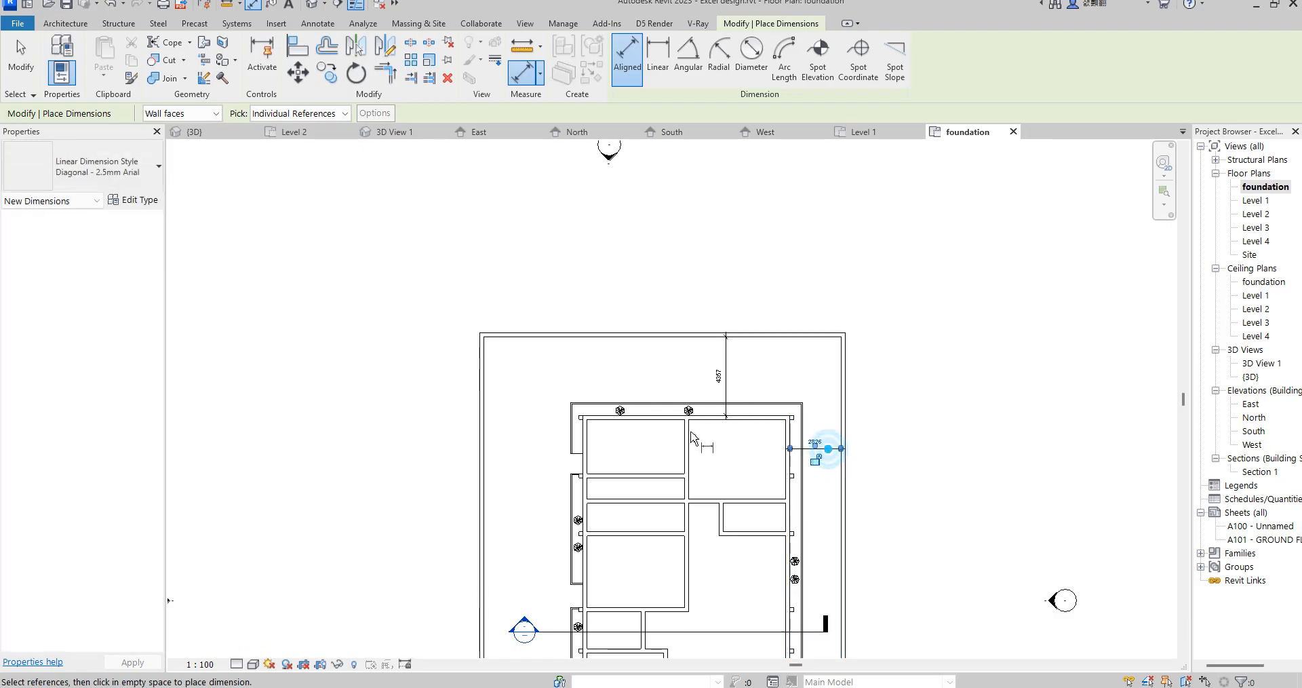
left_click(585, 497)
left_click(483, 488)
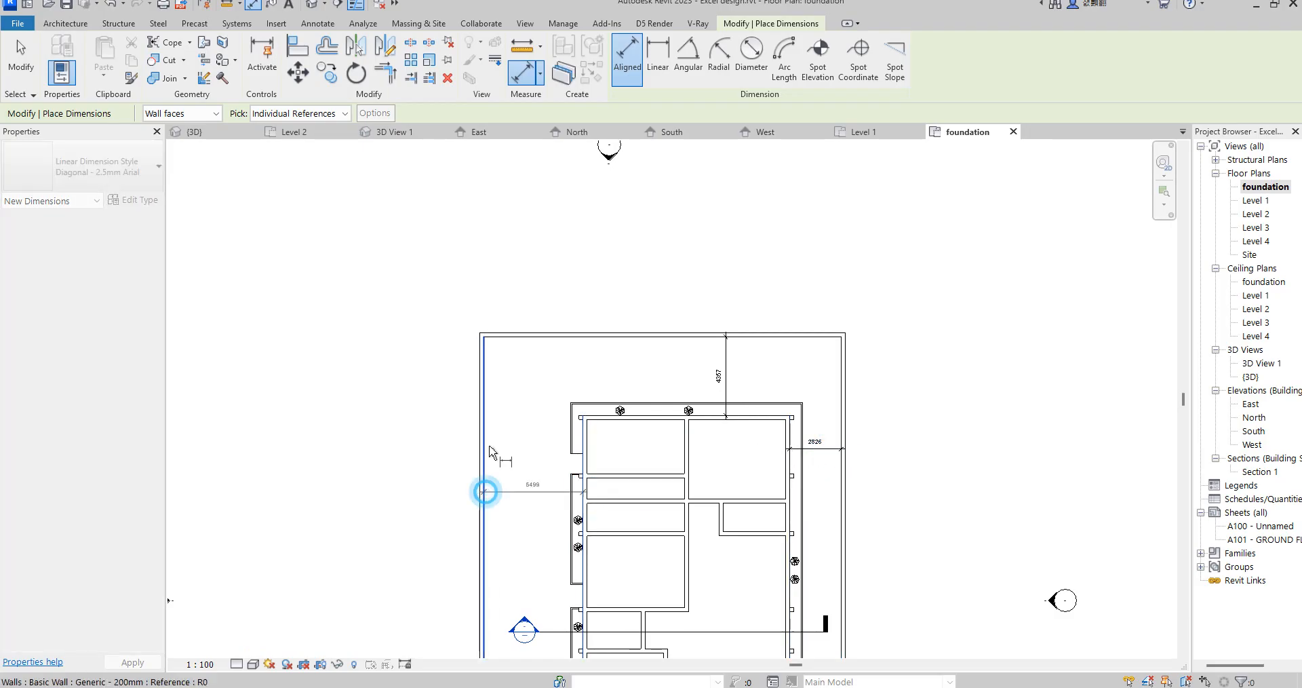
left_click(505, 469)
right_click(638, 242)
left_click(667, 253)
right_click(617, 242)
left_click(658, 253)
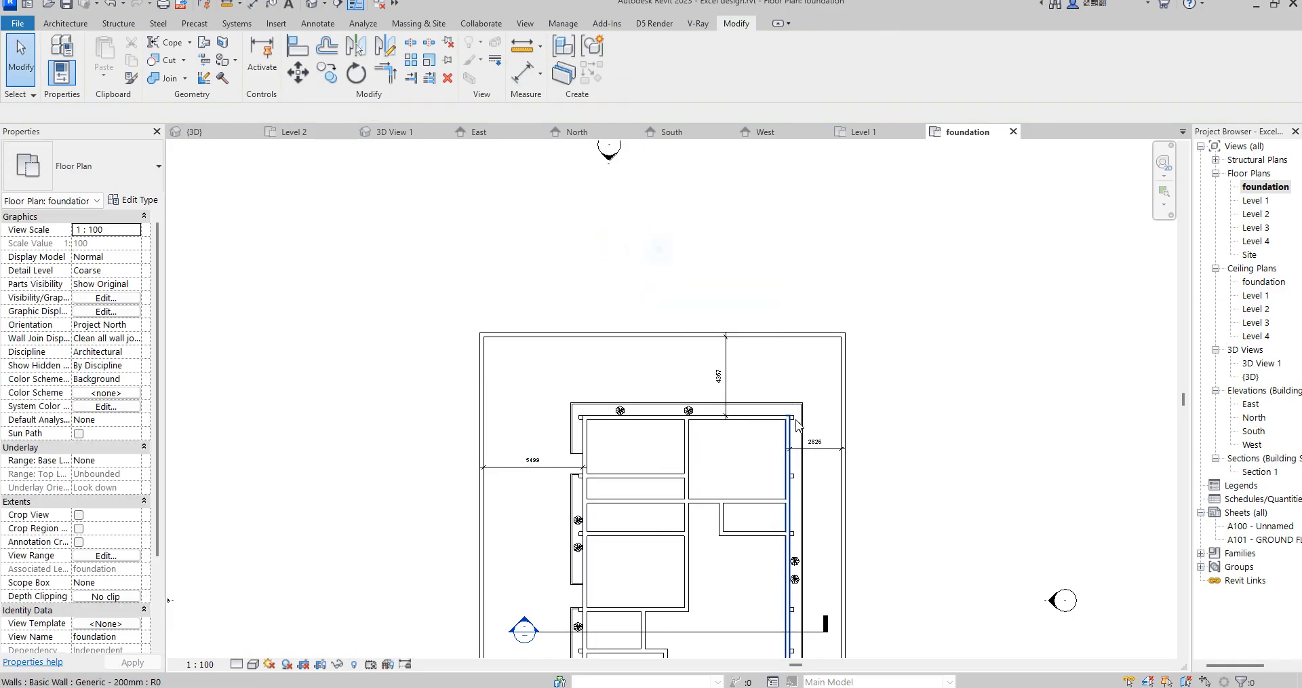
Move the north and east boundary walls by setting their dimensioned distances from the house to 3000 mm each.
left_click(761, 334)
left_click(719, 381)
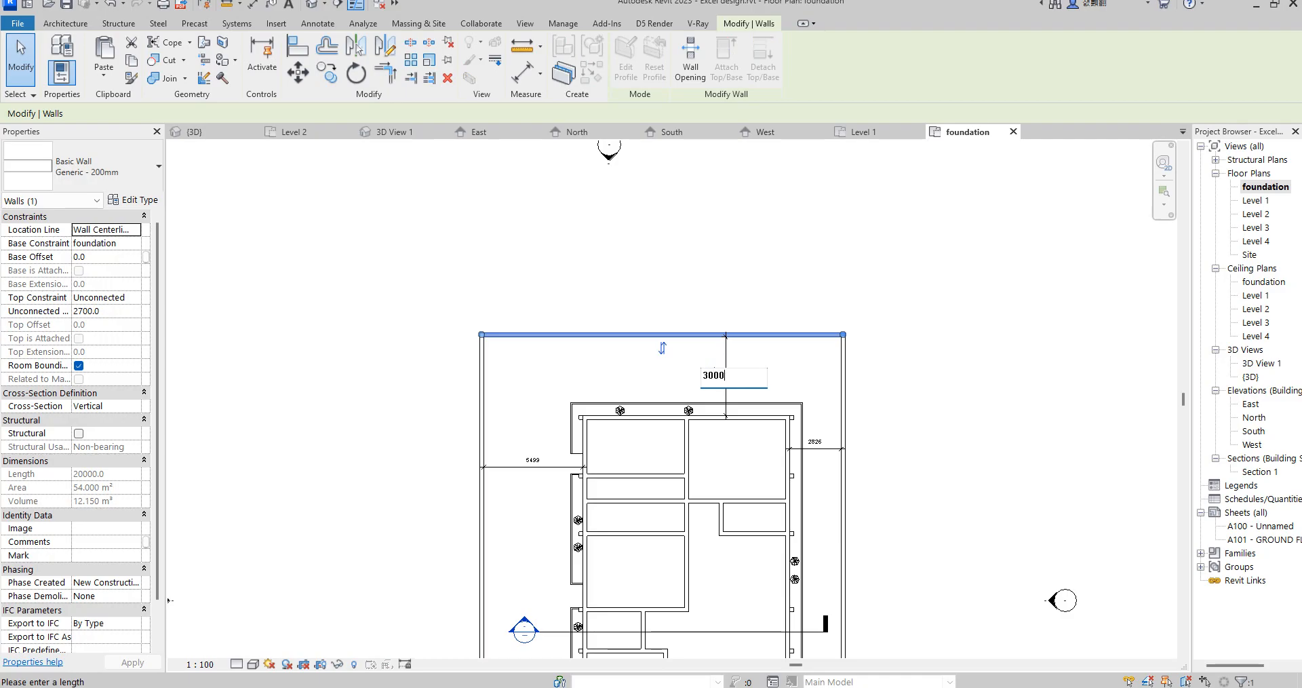
key("Return")
left_click(850, 489)
left_click(816, 441)
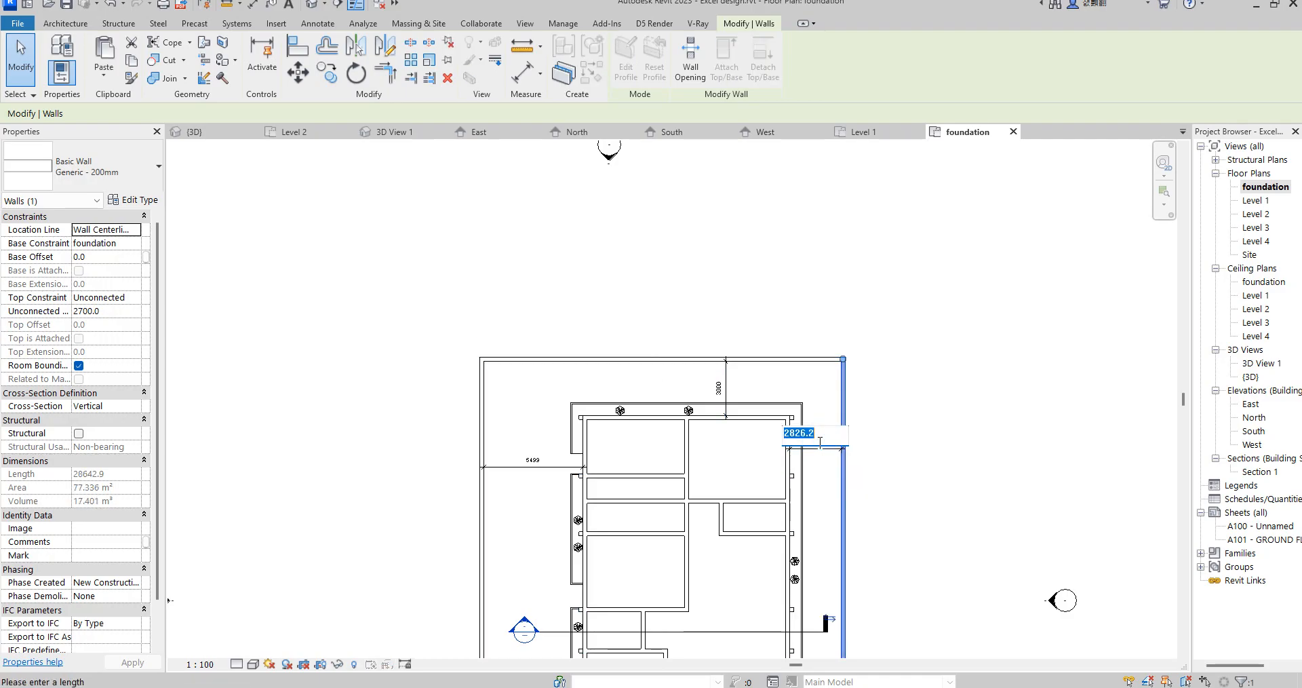
key("Return")
Move the west boundary wall by setting its dimensioned distance from the house to 6000 mm.
left_click(485, 527)
left_click(533, 458)
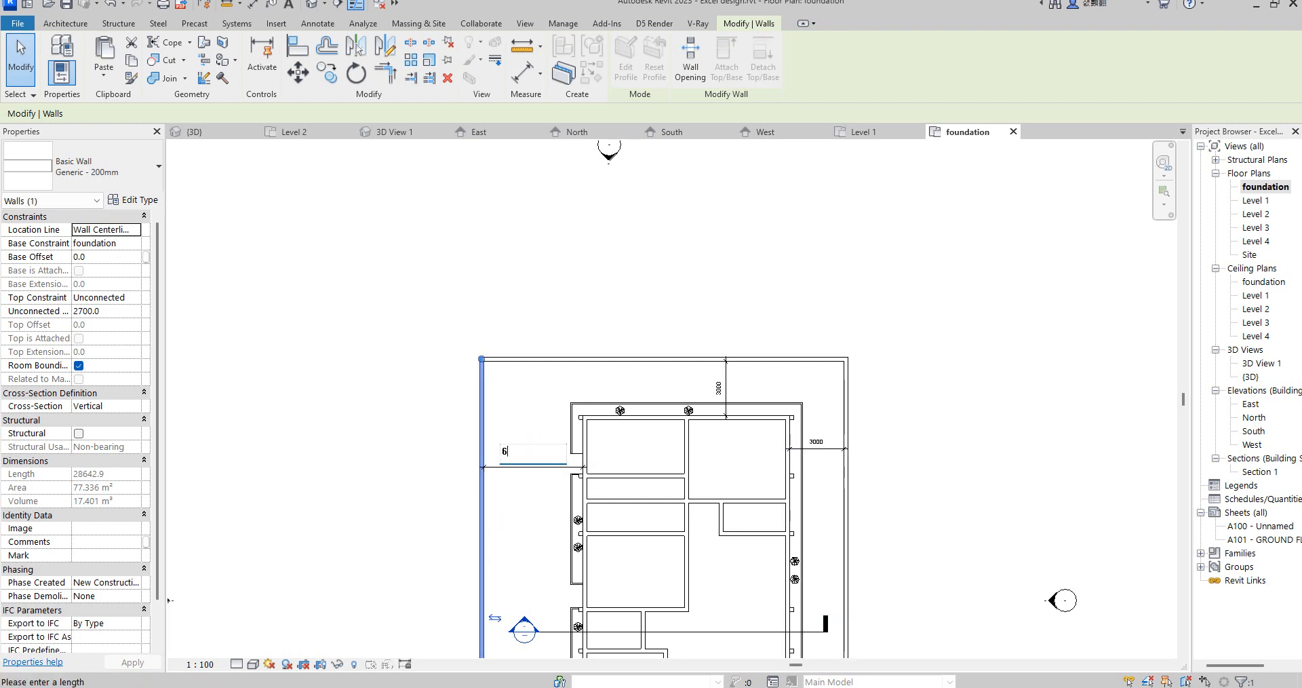
key("Return")
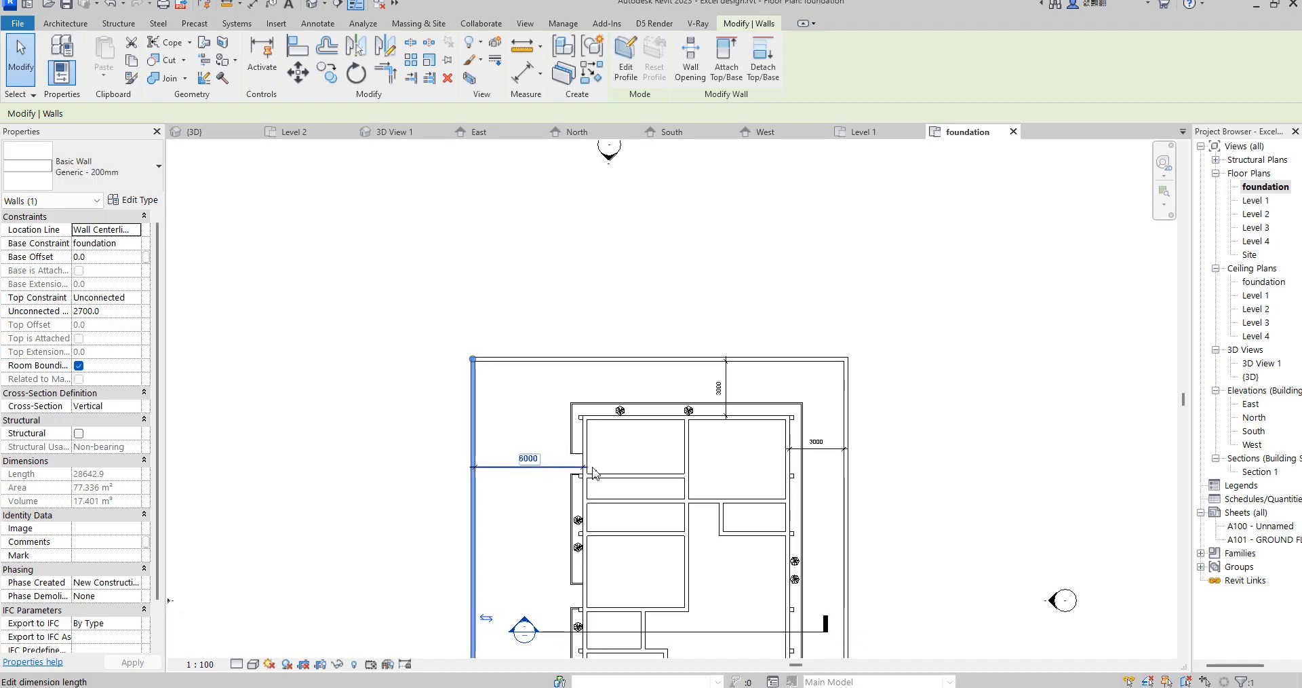
left_click(931, 341)
Add an aligned dimension between the house's south exterior wall and the inner face of the south boundary wall.
scroll(602, 344, "down", 2)
scroll(551, 542, "up", 2)
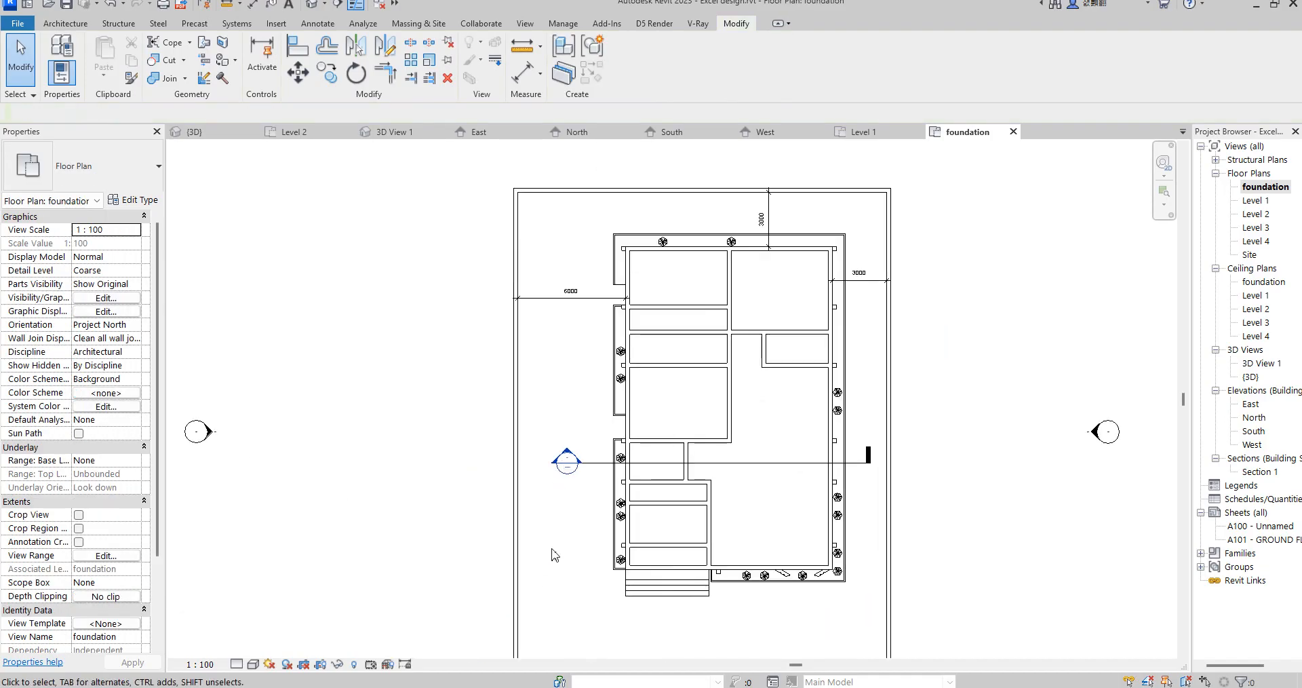
scroll(645, 363, "down", 3)
scroll(614, 488, "up", 1)
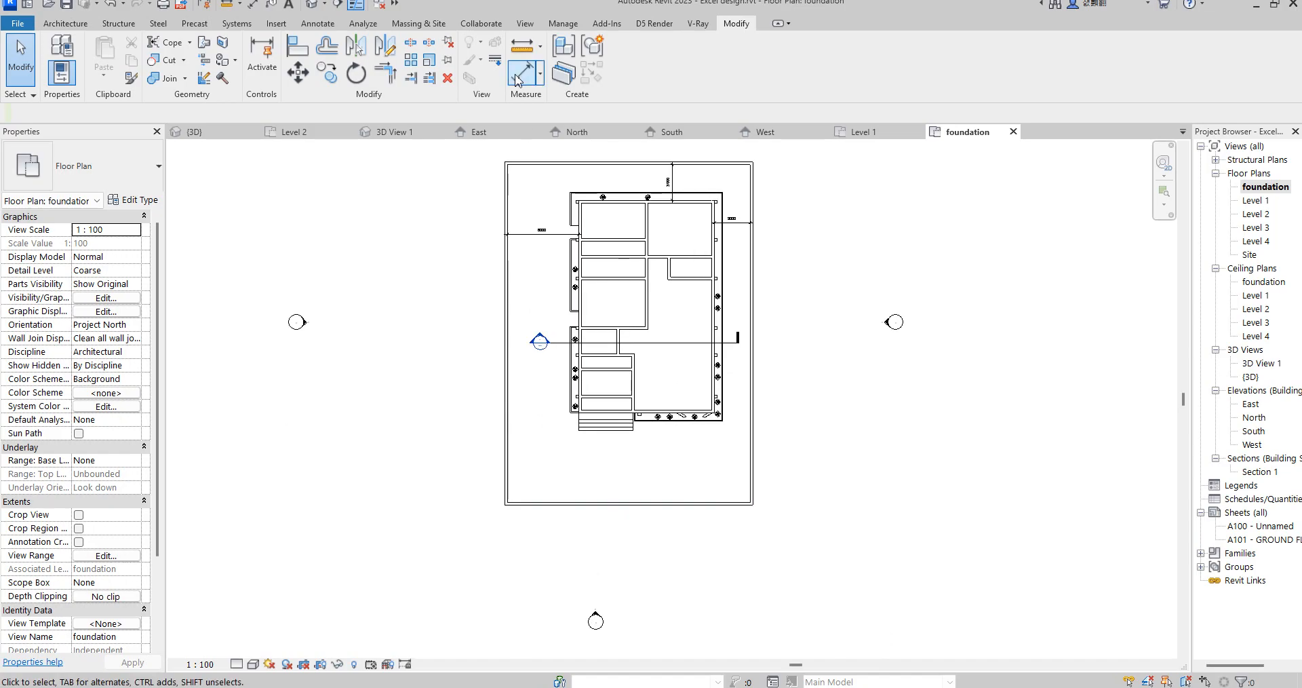
left_click(522, 73)
scroll(656, 417, "up", 3)
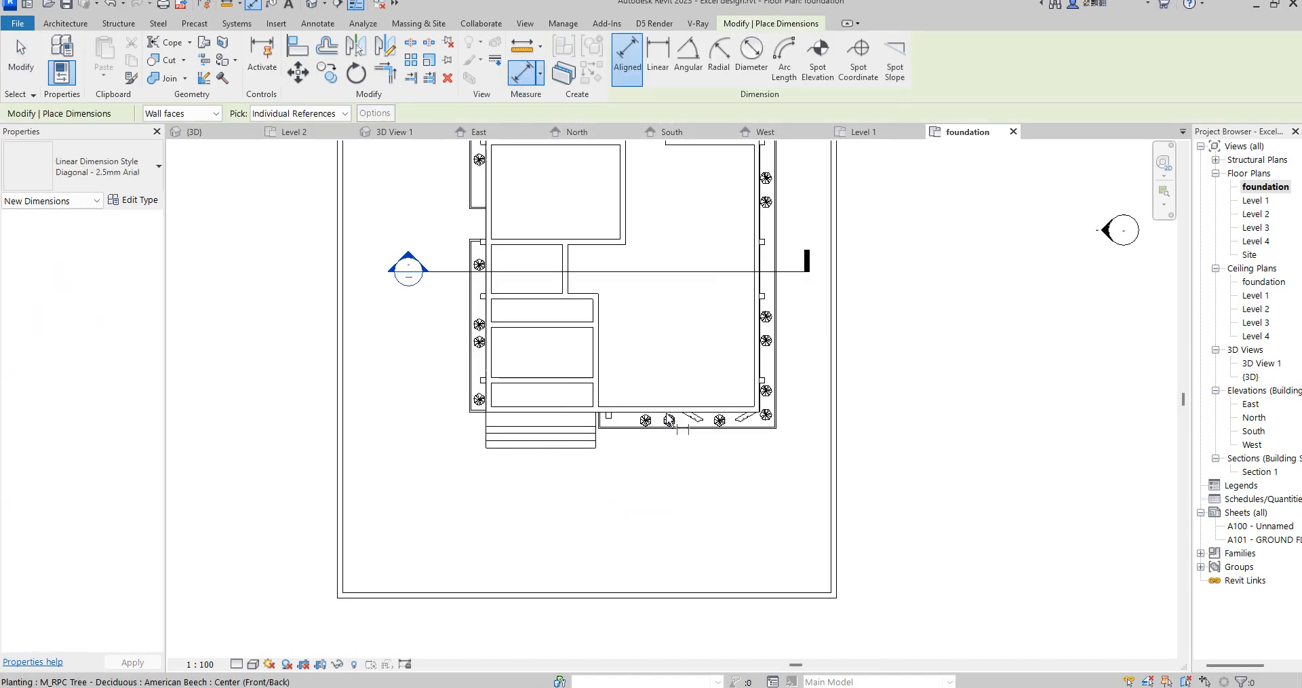
left_click(654, 412)
left_click(663, 588)
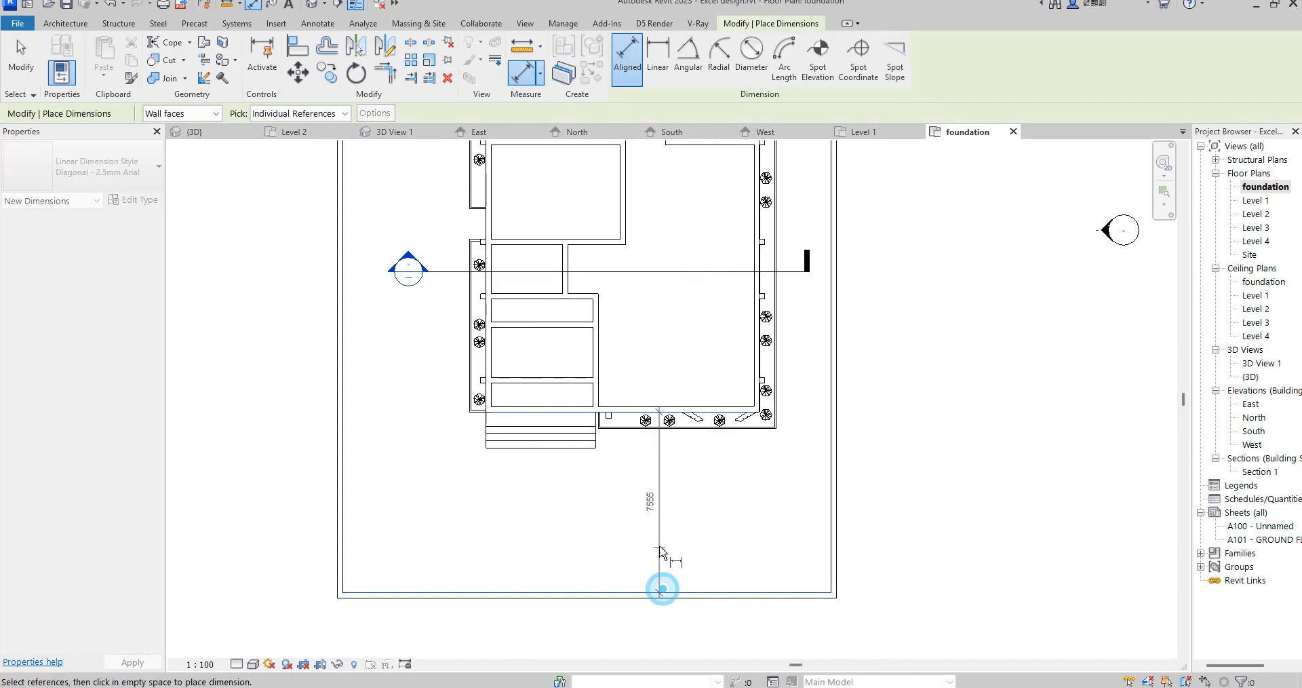
left_click(657, 543)
right_click(746, 493)
left_click(787, 293)
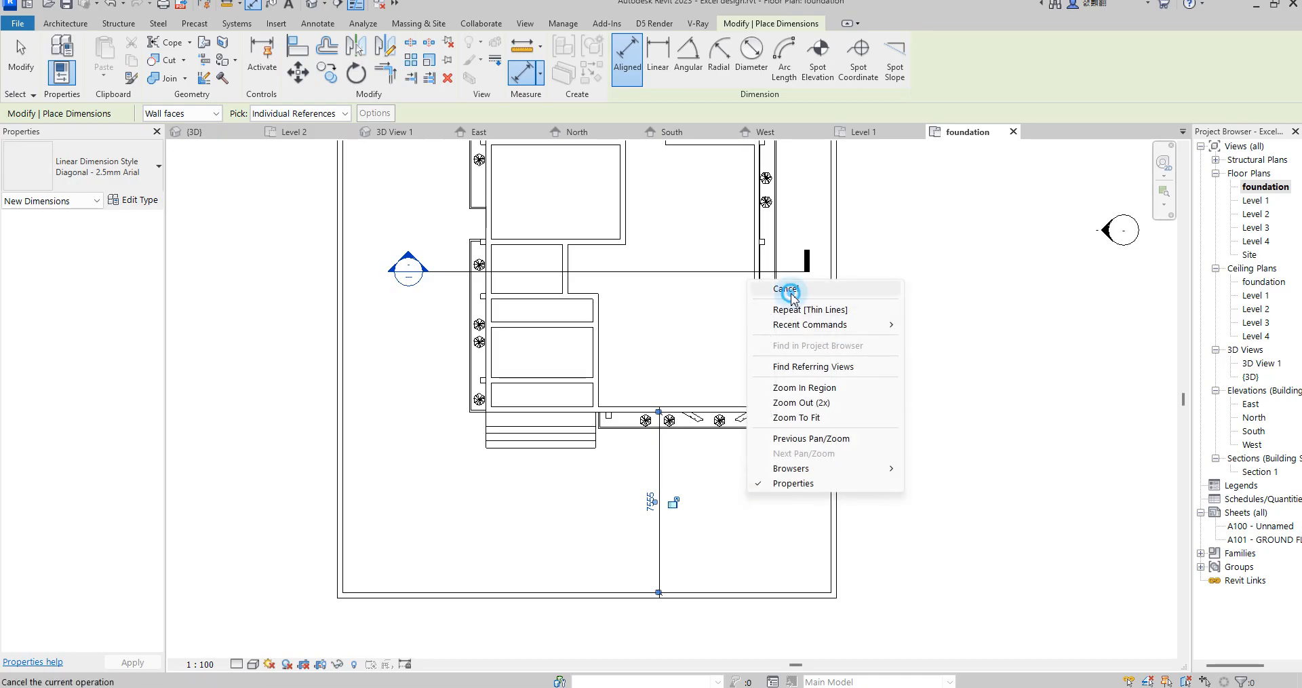
right_click(791, 294)
left_click(816, 301)
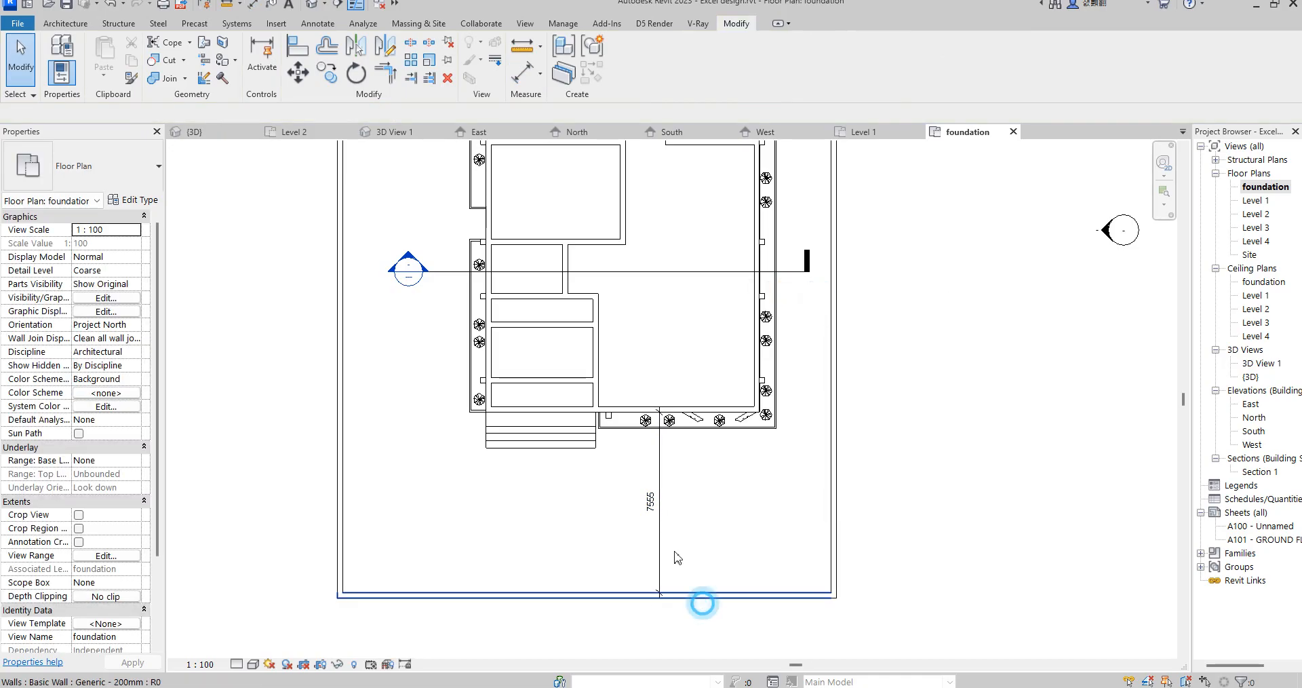
Move the south boundary wall by setting its dimensioned distance from the house to 6000 mm.
left_click(697, 595)
left_click(651, 501)
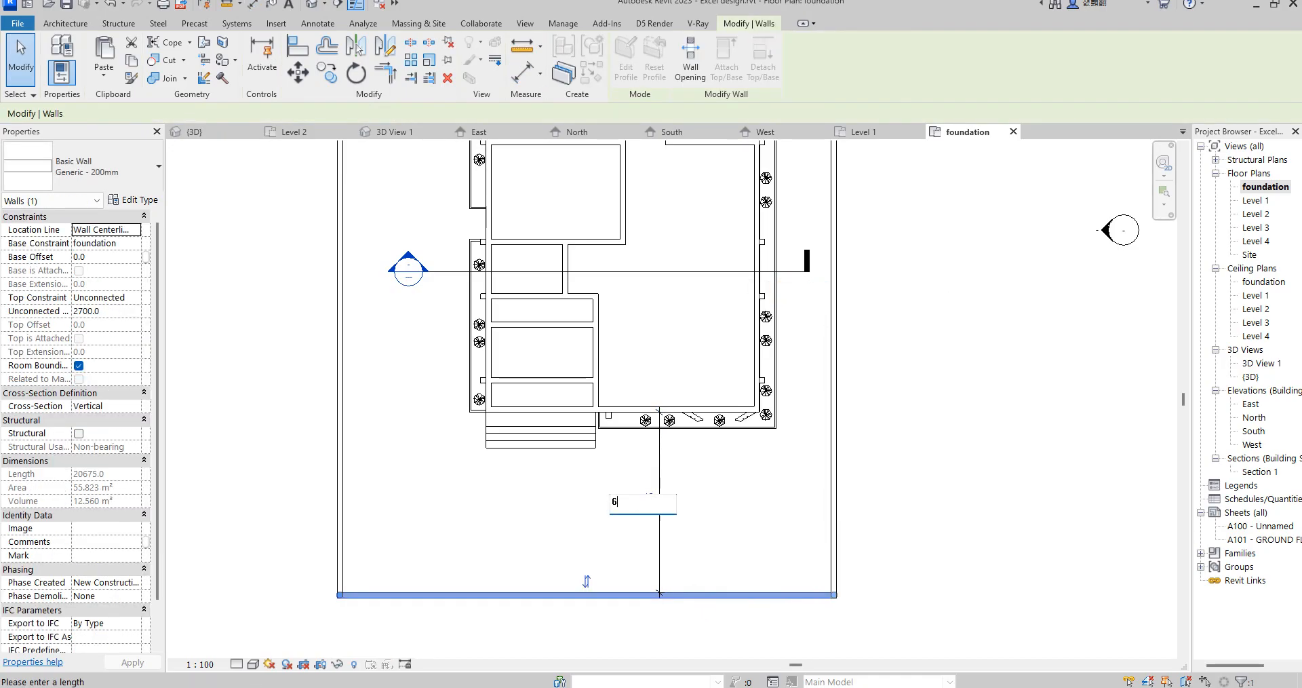
key("Return")
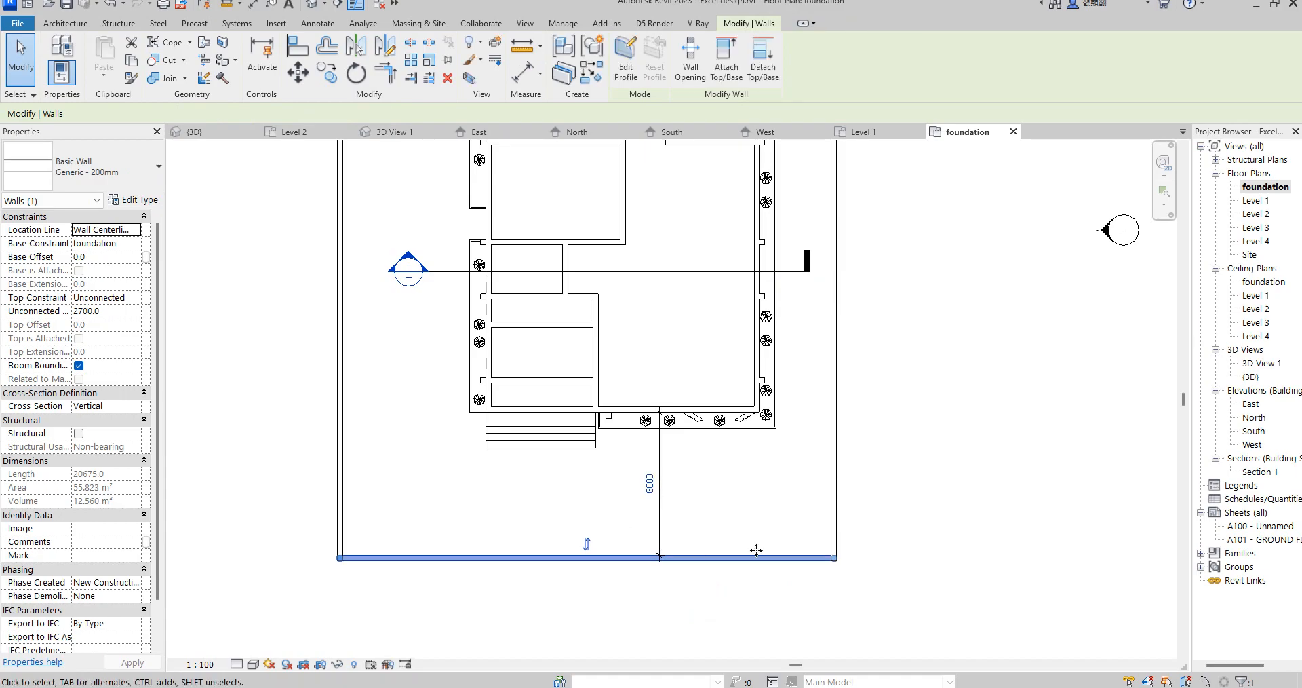
left_click(868, 540)
scroll(601, 542, "down", 5)
scroll(502, 343, "up", 3)
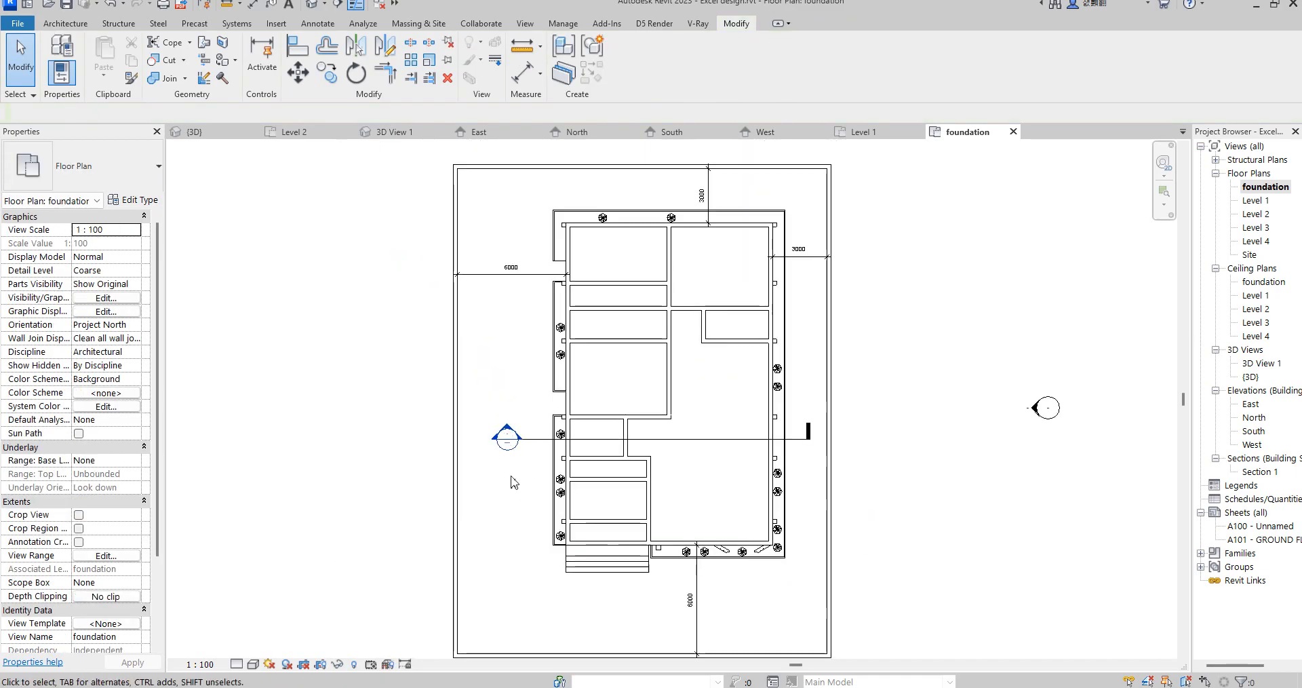
scroll(514, 479, "down", 2)
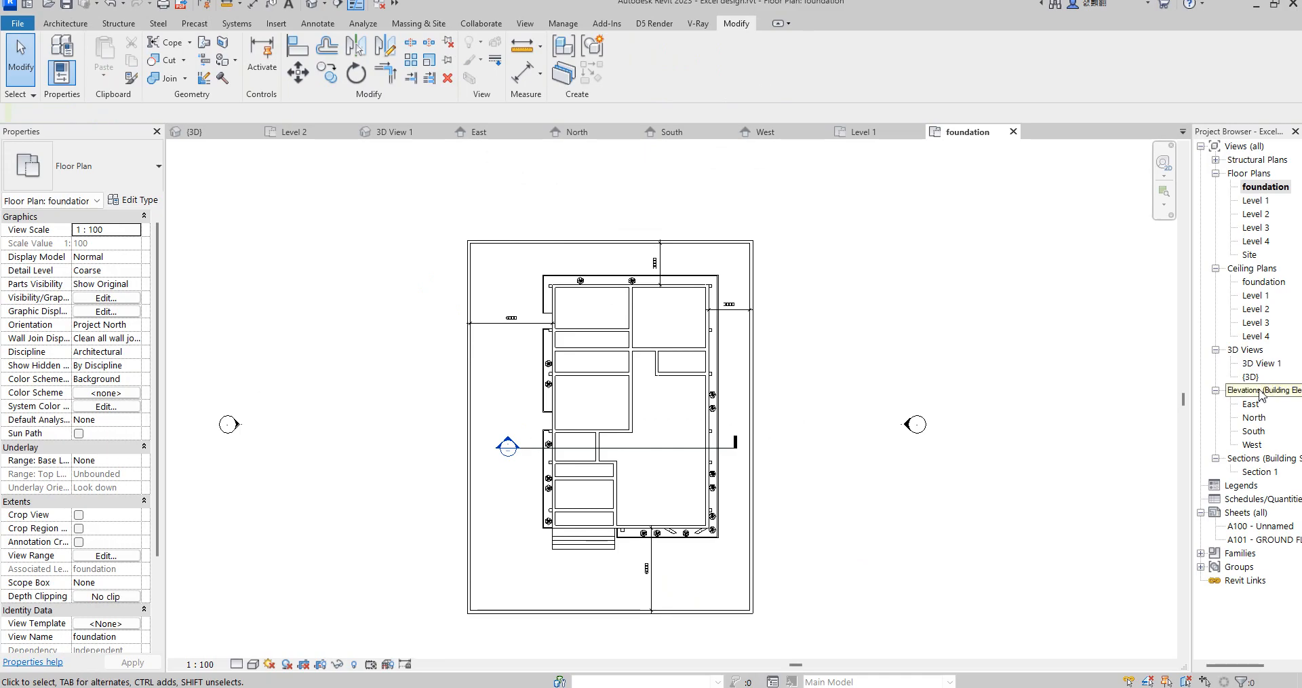
Open the default 3D view and inspect the boundary wall around the house from an isometric angle.
double_click(1251, 376)
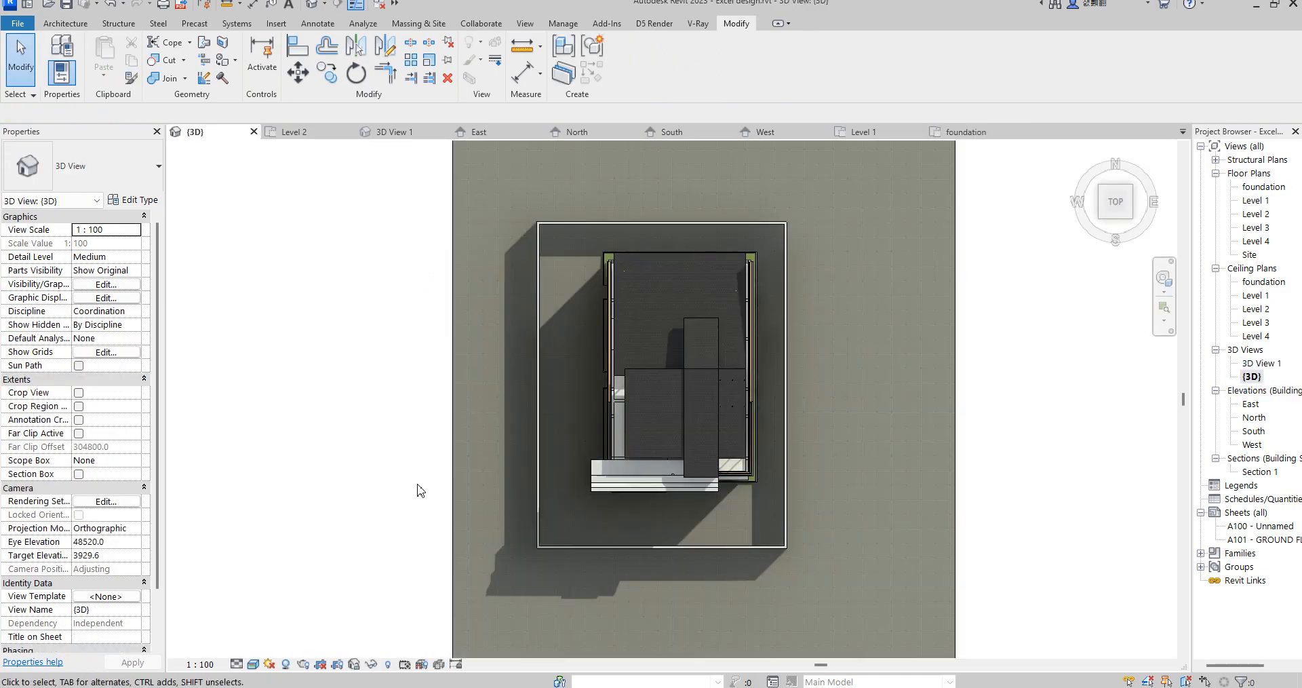
left_click(1083, 151)
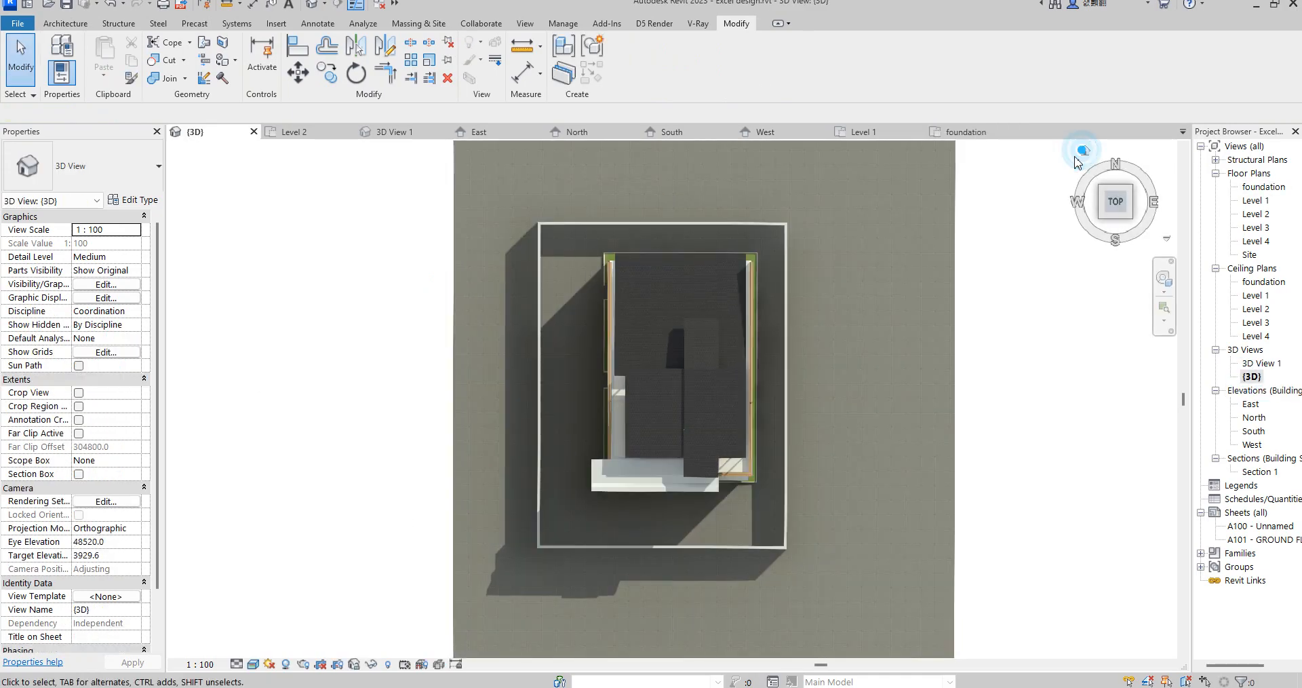
scroll(711, 428, "down", 3)
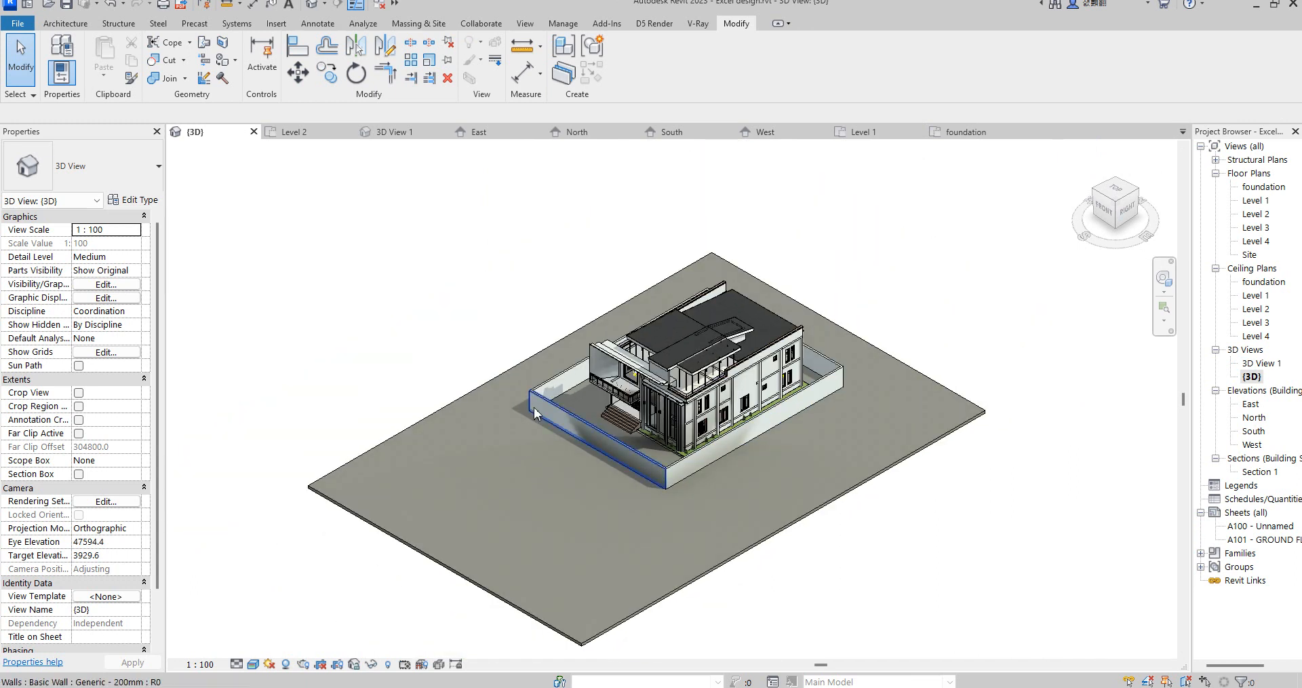
scroll(527, 434, "up", 3)
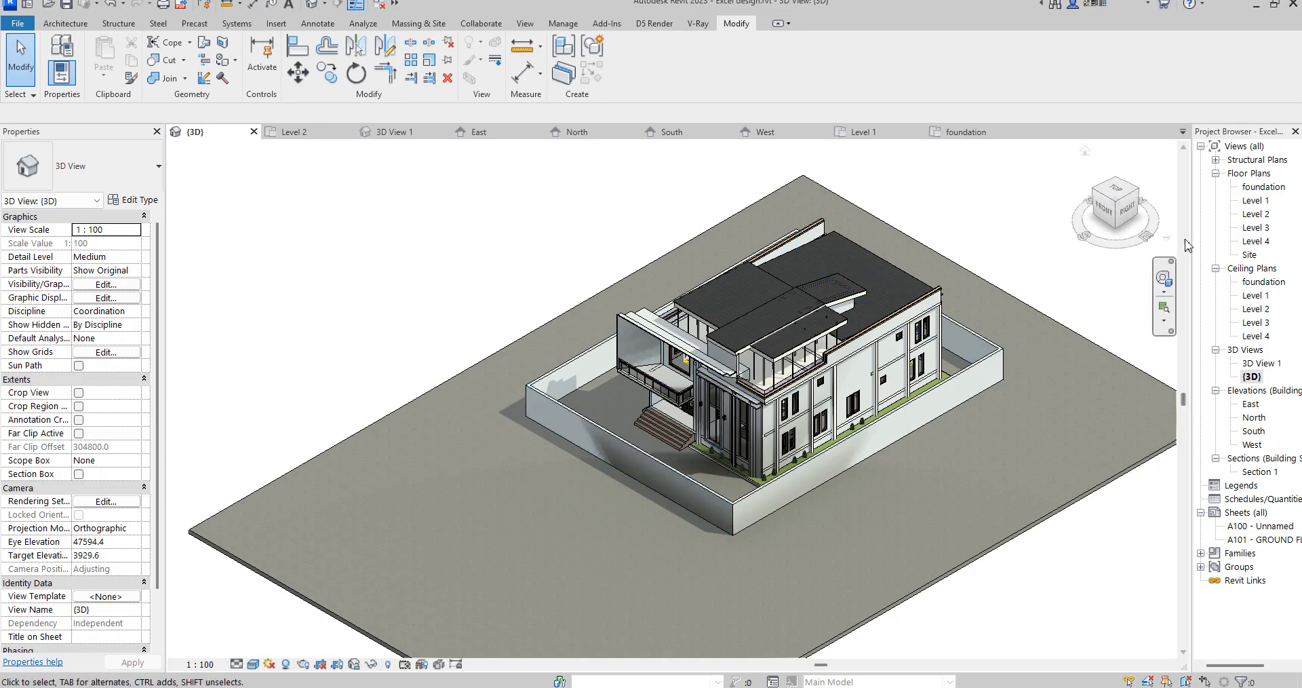
Open the Level 1 floor plan and delete the siter detail group that outlines the site.
double_click(1256, 200)
scroll(560, 407, "down", 6)
scroll(557, 400, "up", 3)
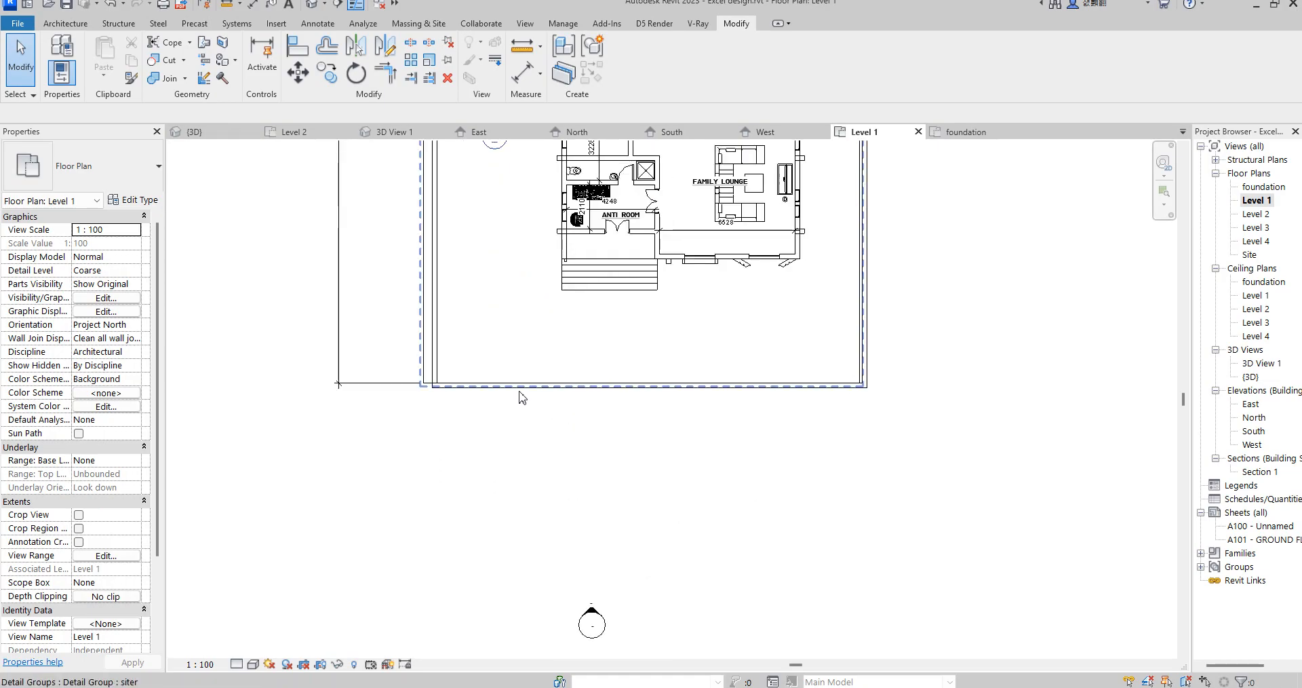
left_click(427, 387)
scroll(427, 436, "down", 3)
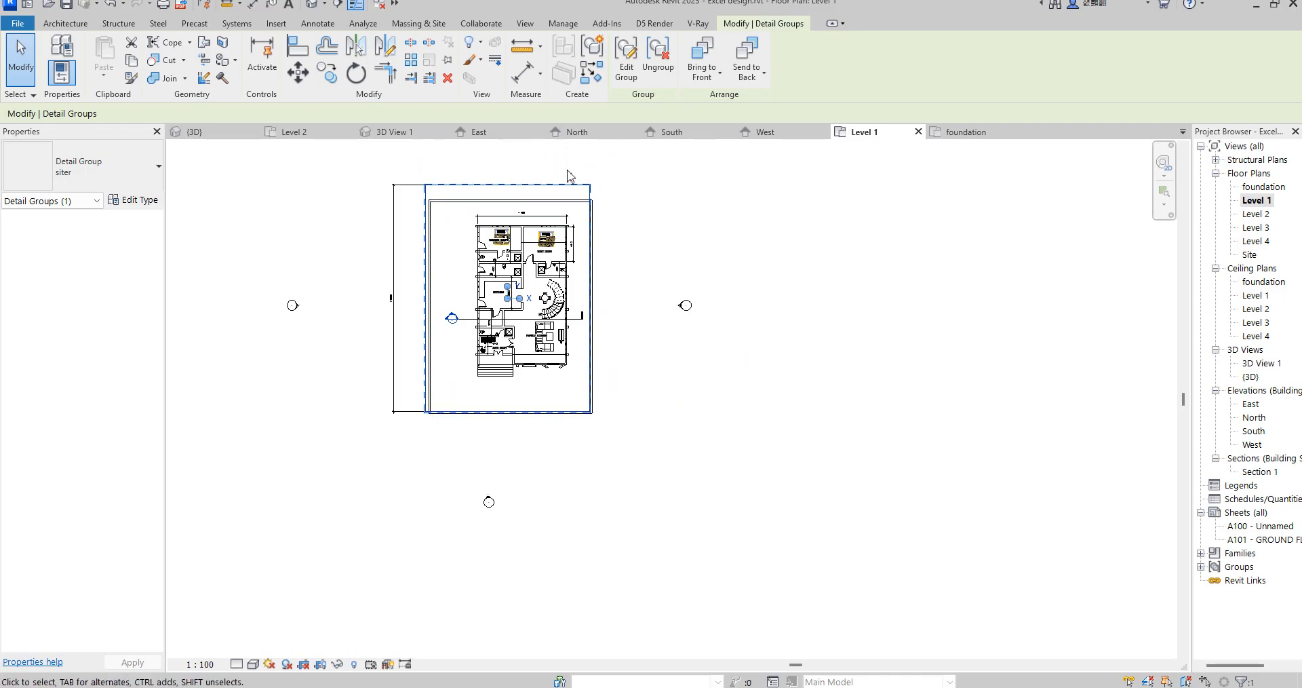
left_click(719, 205)
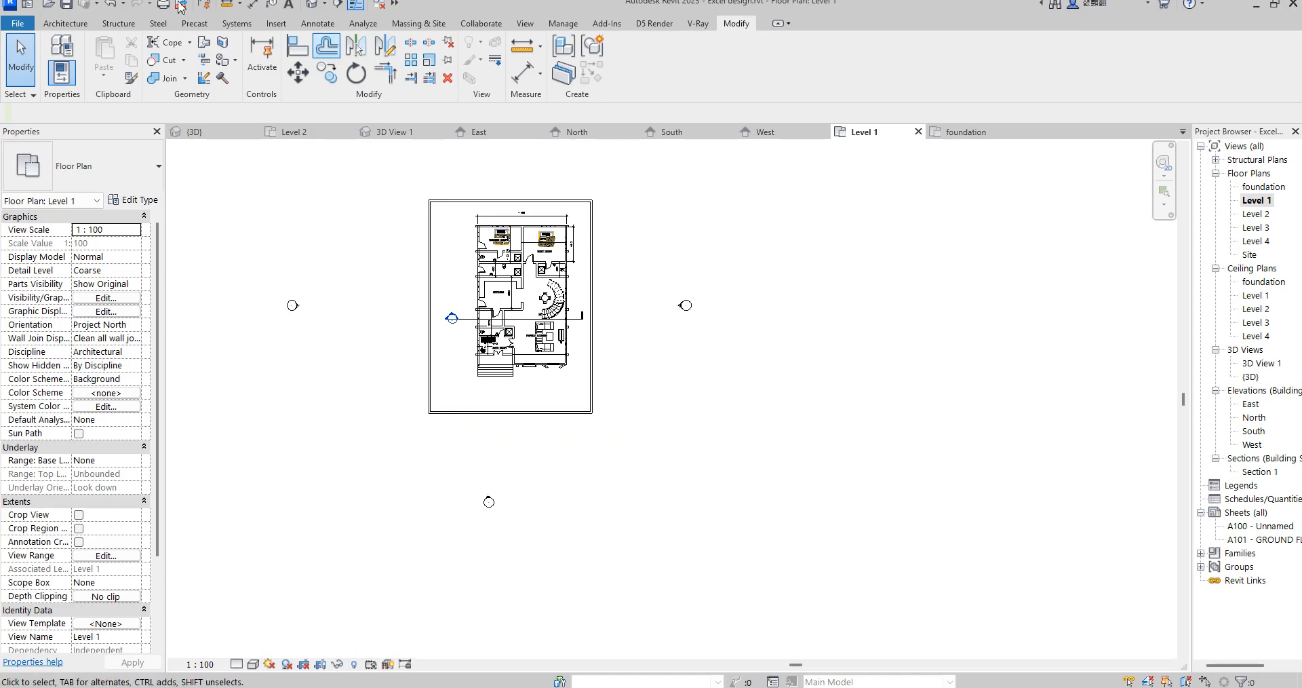
Shorten the south boundary wall at its west end, leaving a 3600 mm opening to the west boundary wall.
scroll(459, 407, "up", 3)
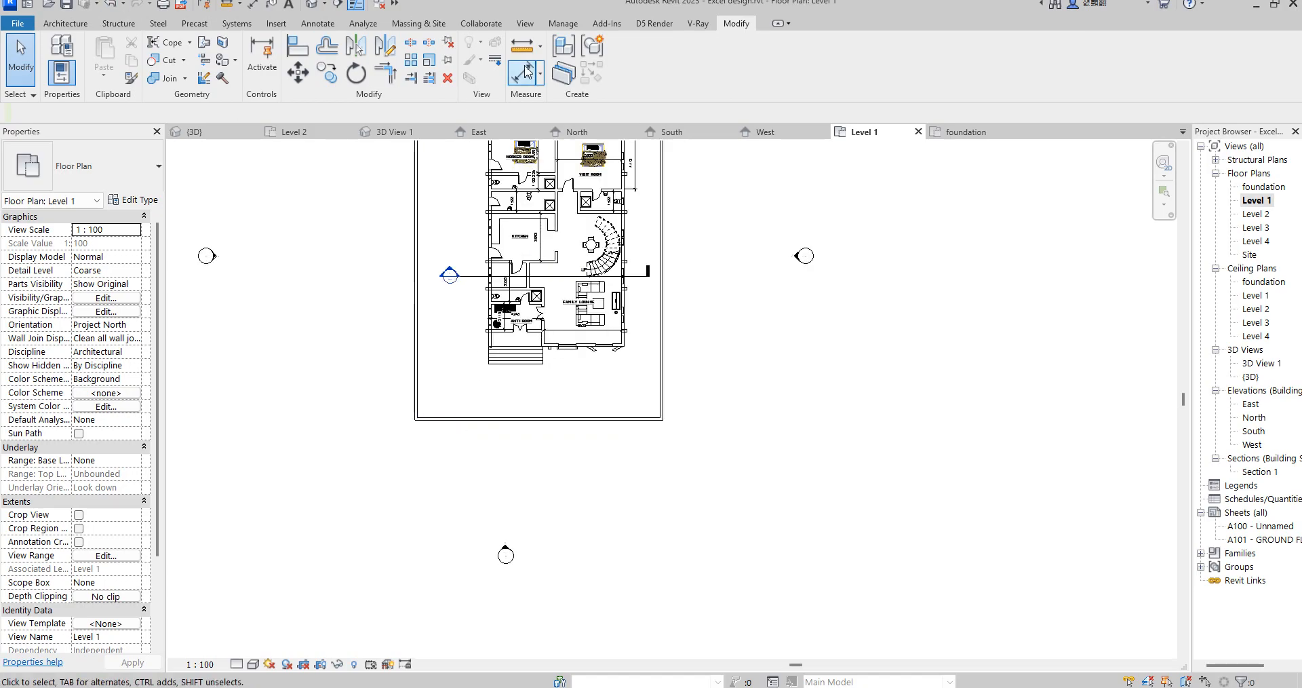
left_click(442, 418)
scroll(425, 427, "up", 2)
left_click_drag(407, 412, 520, 411)
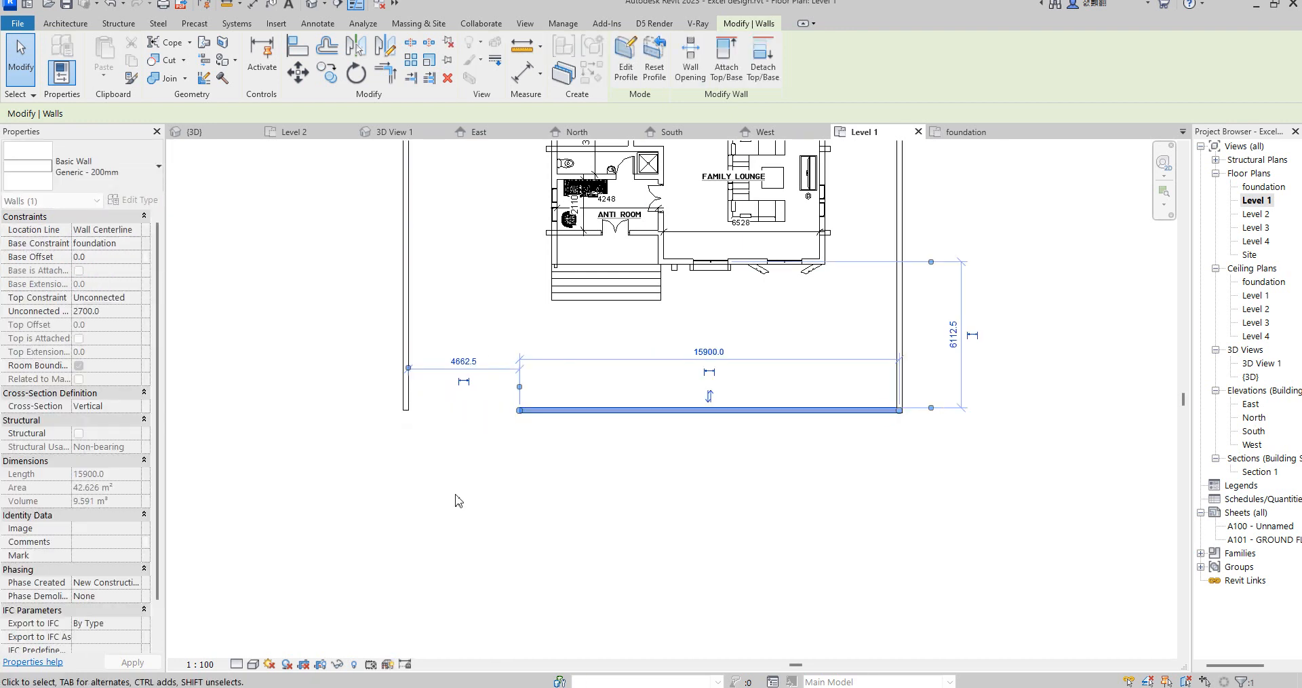
left_click(464, 362)
type("360")
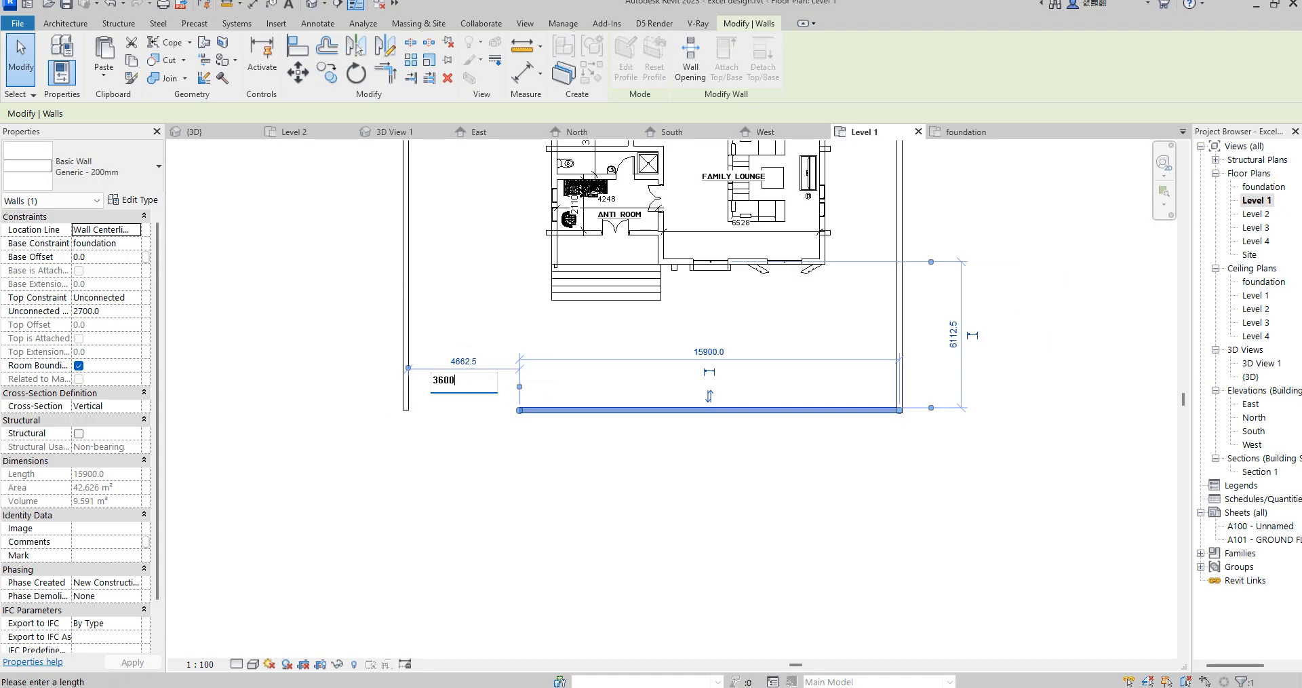
type("0")
key("Return")
left_click(449, 496)
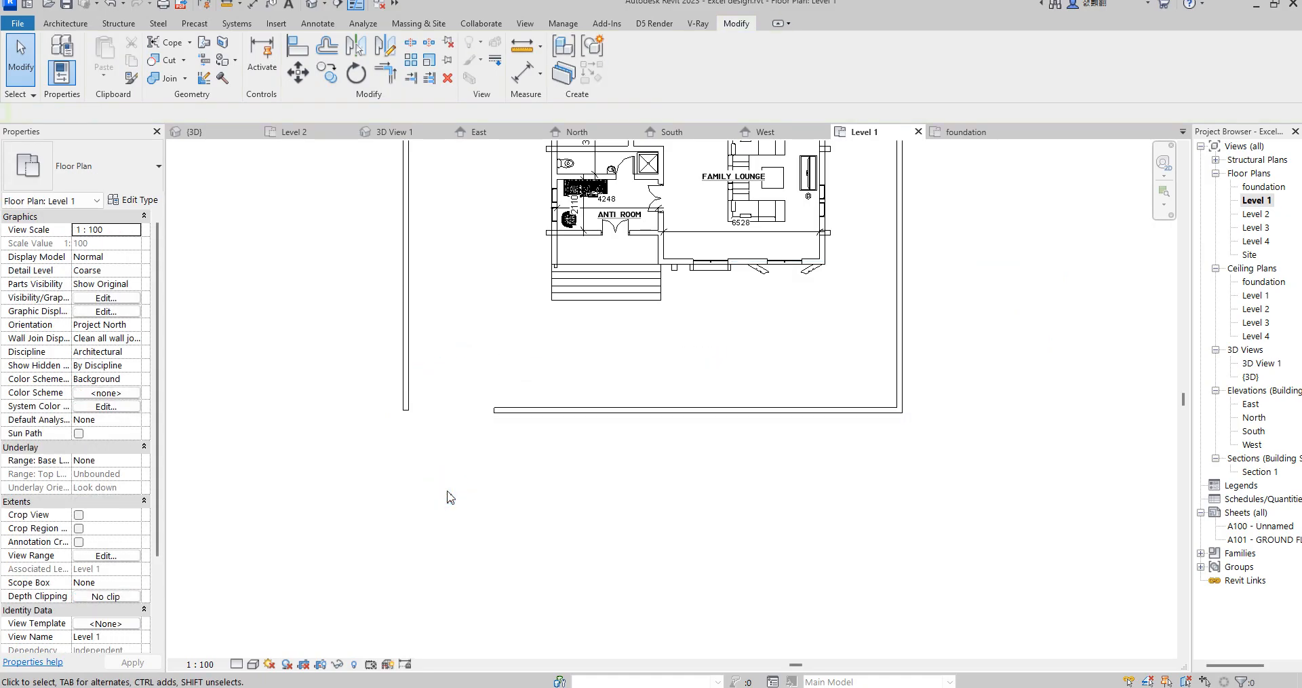
scroll(477, 426, "down", 3)
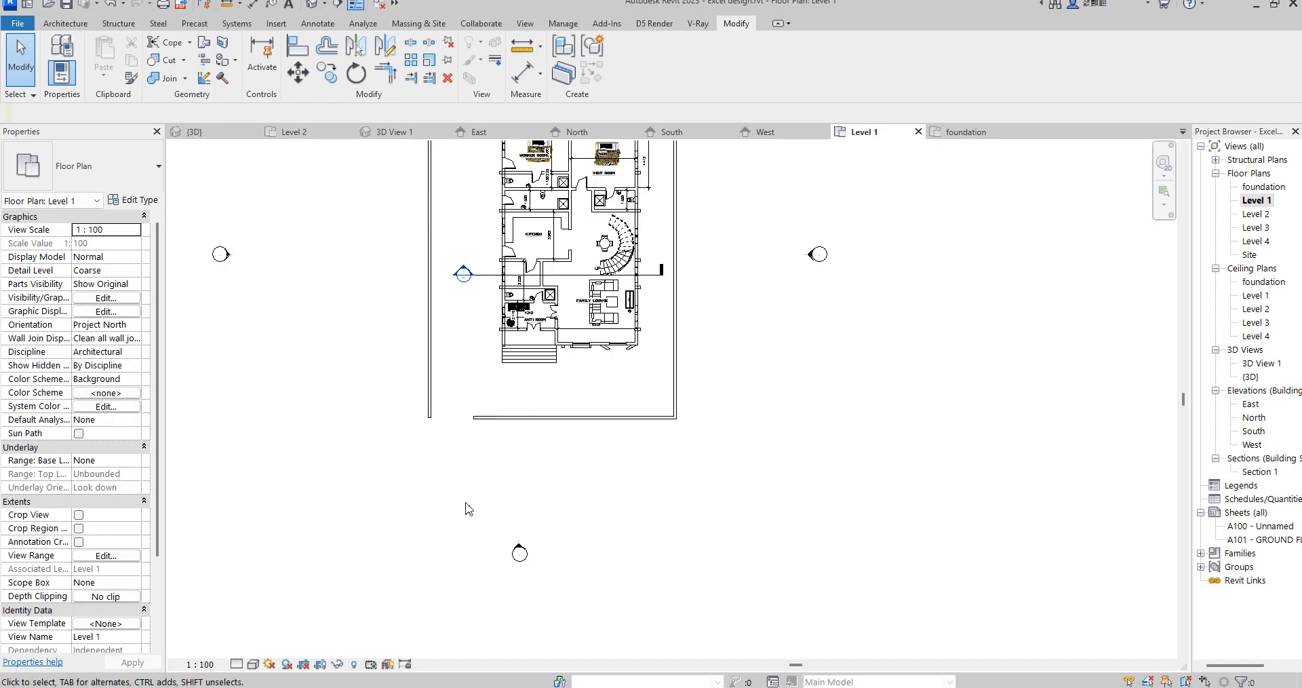
Extend the south boundary wall's west end back to the southwest corner to close the opening.
left_click(553, 416)
scroll(486, 422, "up", 2)
left_click_drag(465, 414, 387, 412)
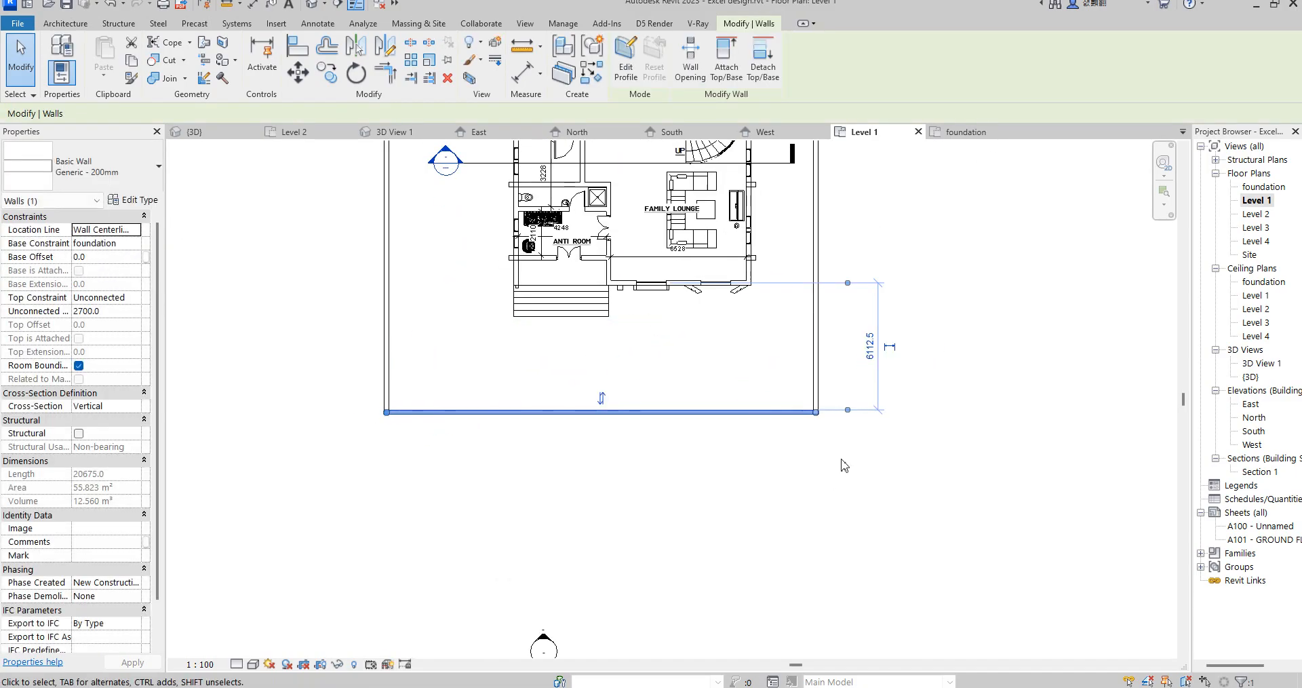
Shorten the south boundary wall at its east end, leaving an opening of about 3100 mm to the east boundary wall.
scroll(814, 424, "up", 2)
left_click_drag(818, 408, 717, 407)
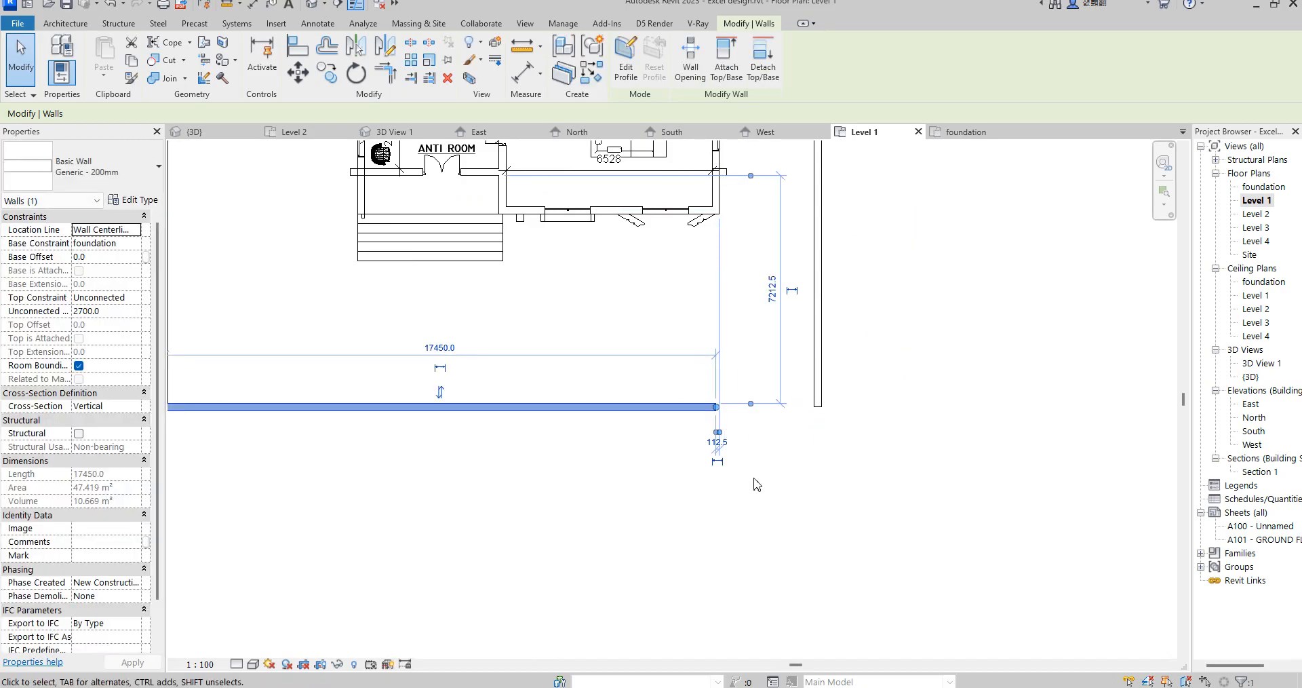
left_click(759, 469)
Add an aligned dimension across the opening between the south wall's east end and the east boundary wall.
left_click(520, 75)
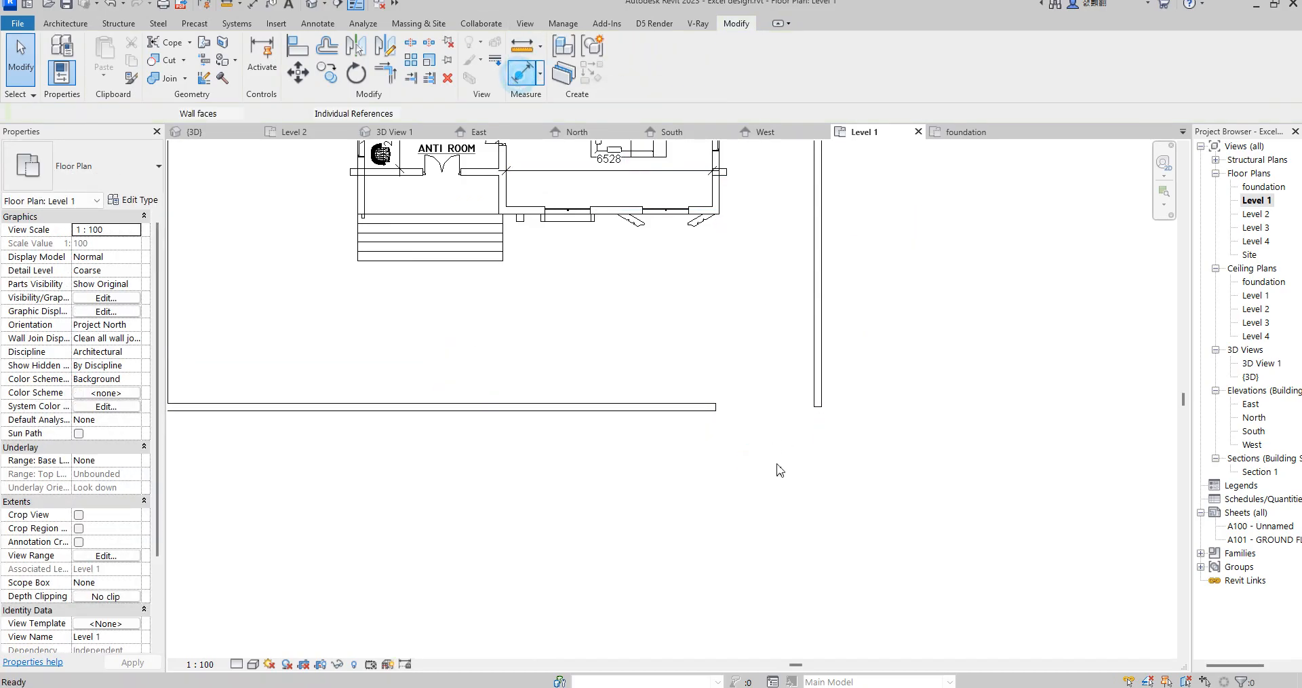
left_click(716, 407)
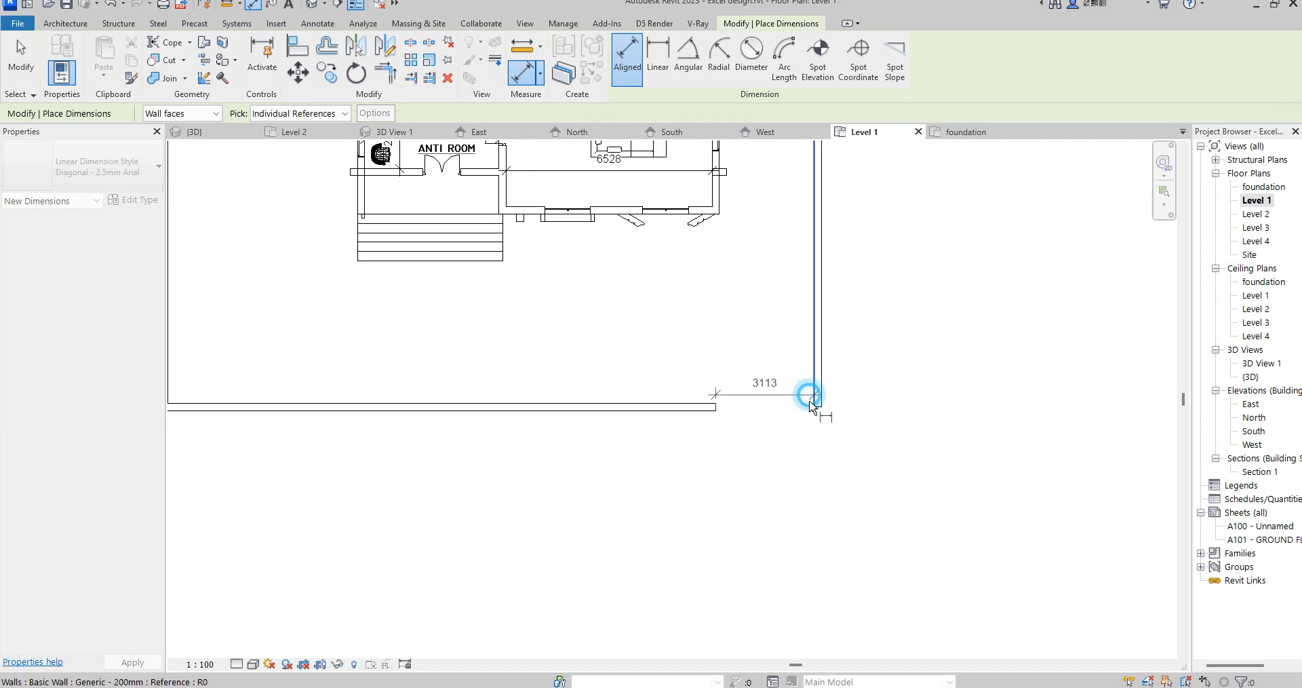
left_click(811, 397)
left_click(812, 444)
right_click(931, 353)
right_click(933, 352)
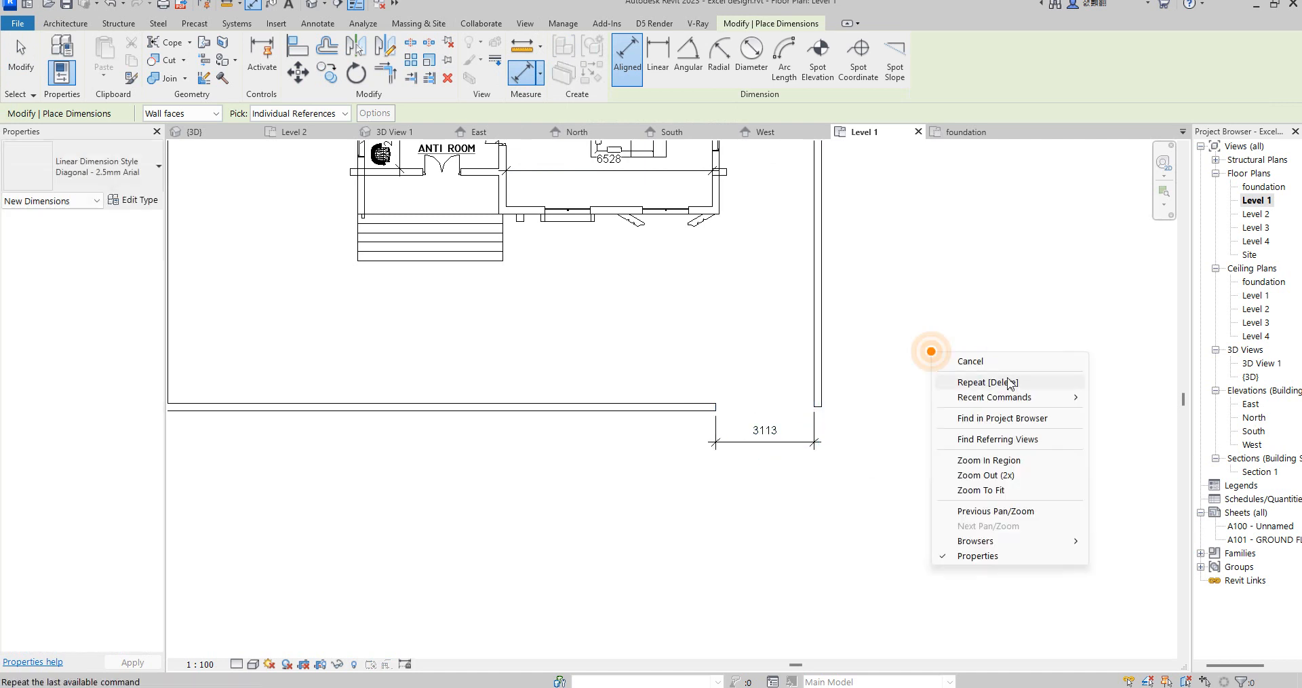
left_click(970, 358)
Set the dimensioned width of the opening at the southeast corner to 3600 mm.
left_click(673, 410)
left_click(673, 410)
left_click(765, 427)
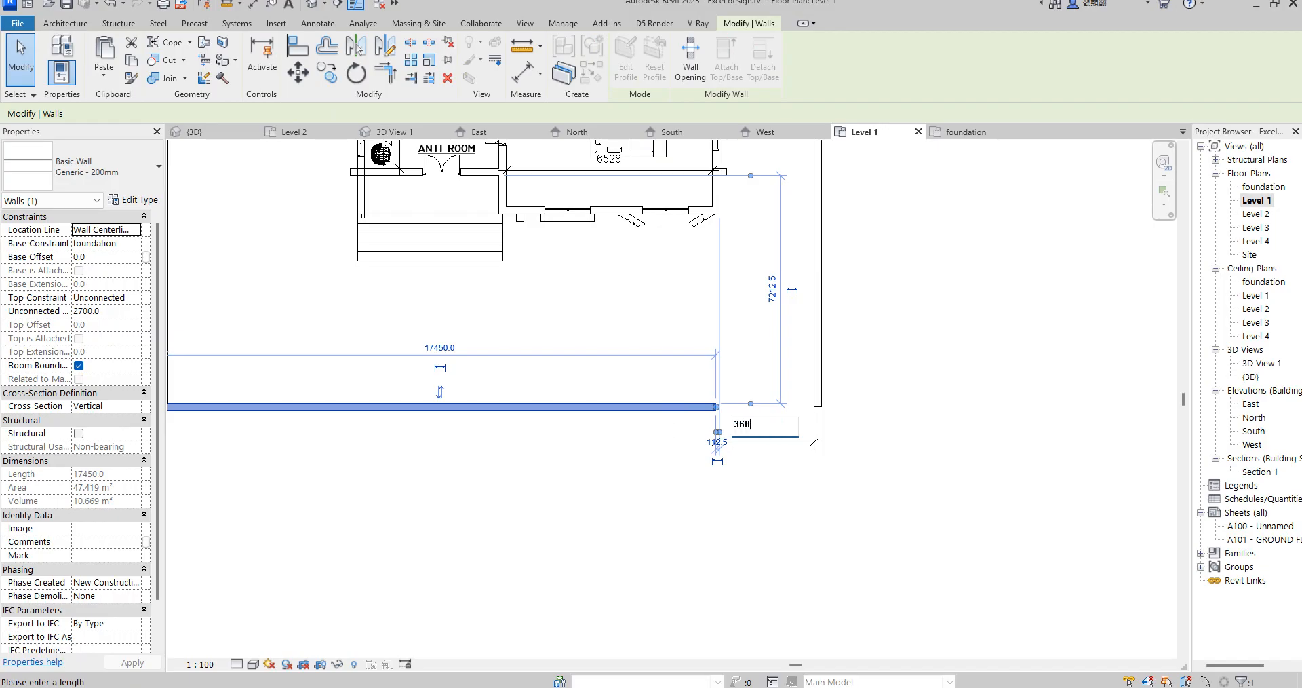
type("3600")
key("Return")
left_click(939, 436)
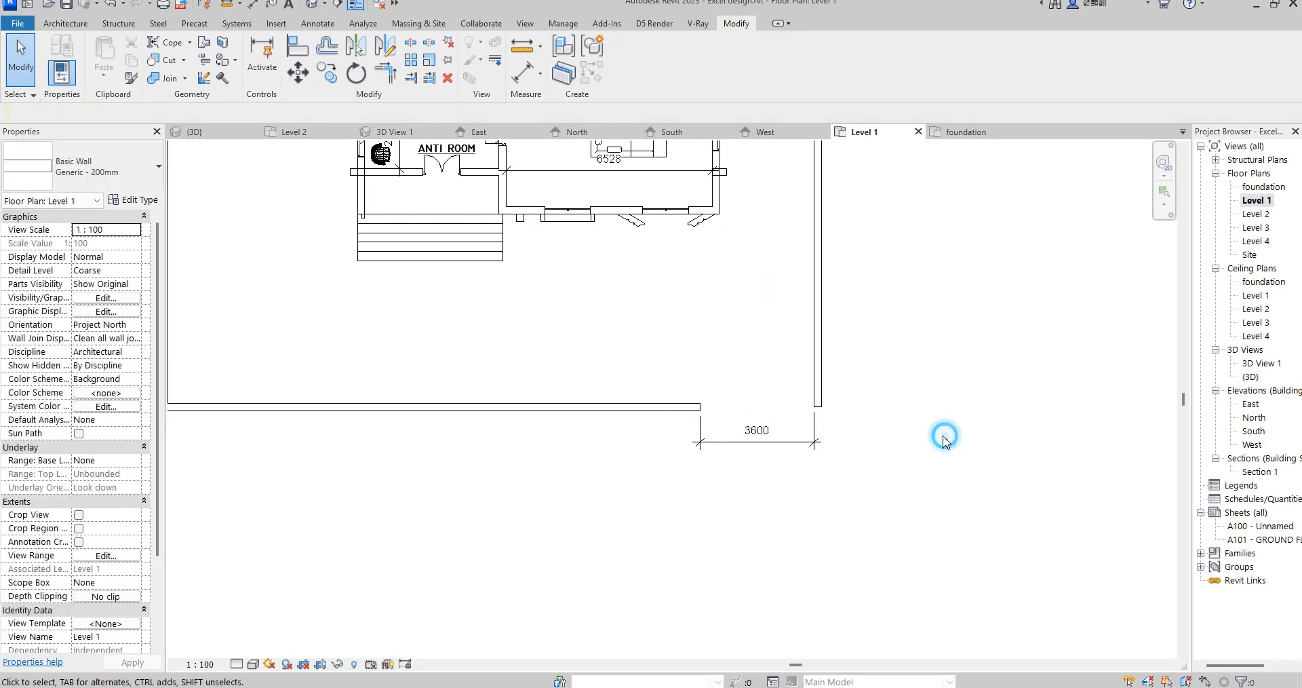
left_click(297, 45)
left_click(552, 408)
scroll(862, 322, "down", 3)
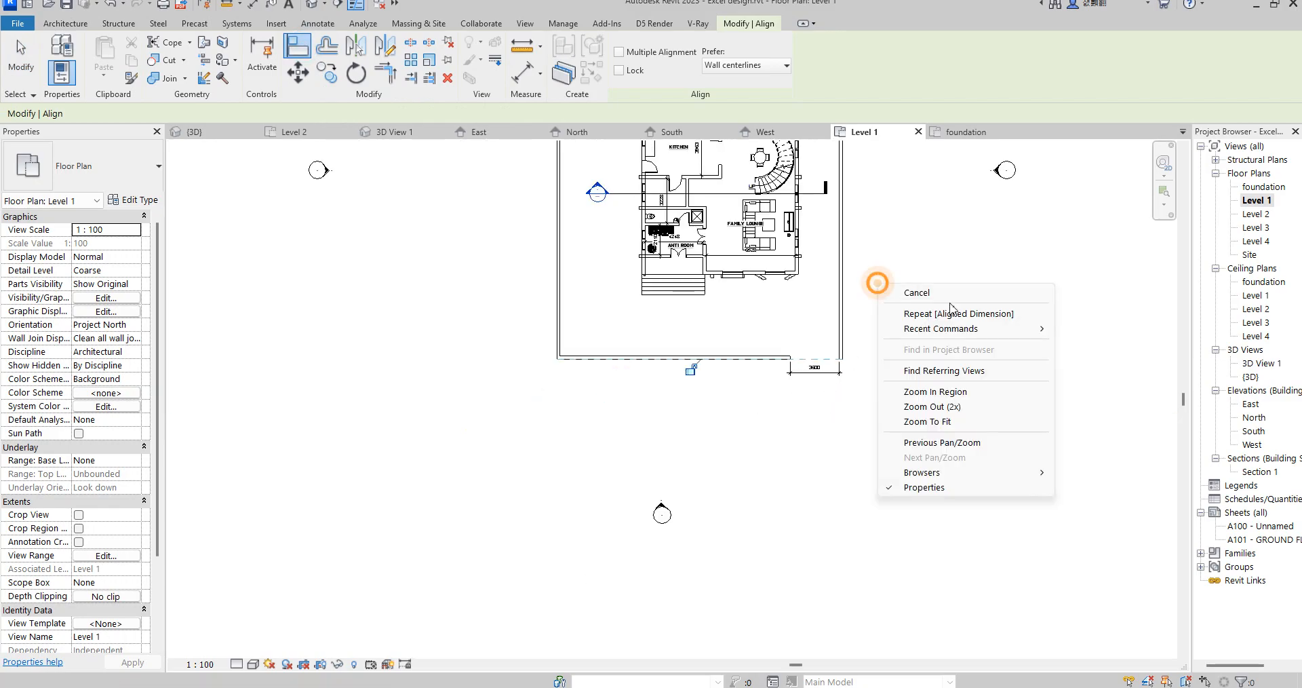
right_click(916, 284)
left_click(969, 304)
Delete the 3600 mm dimension across the southeast opening.
left_click(830, 373)
key("Delete")
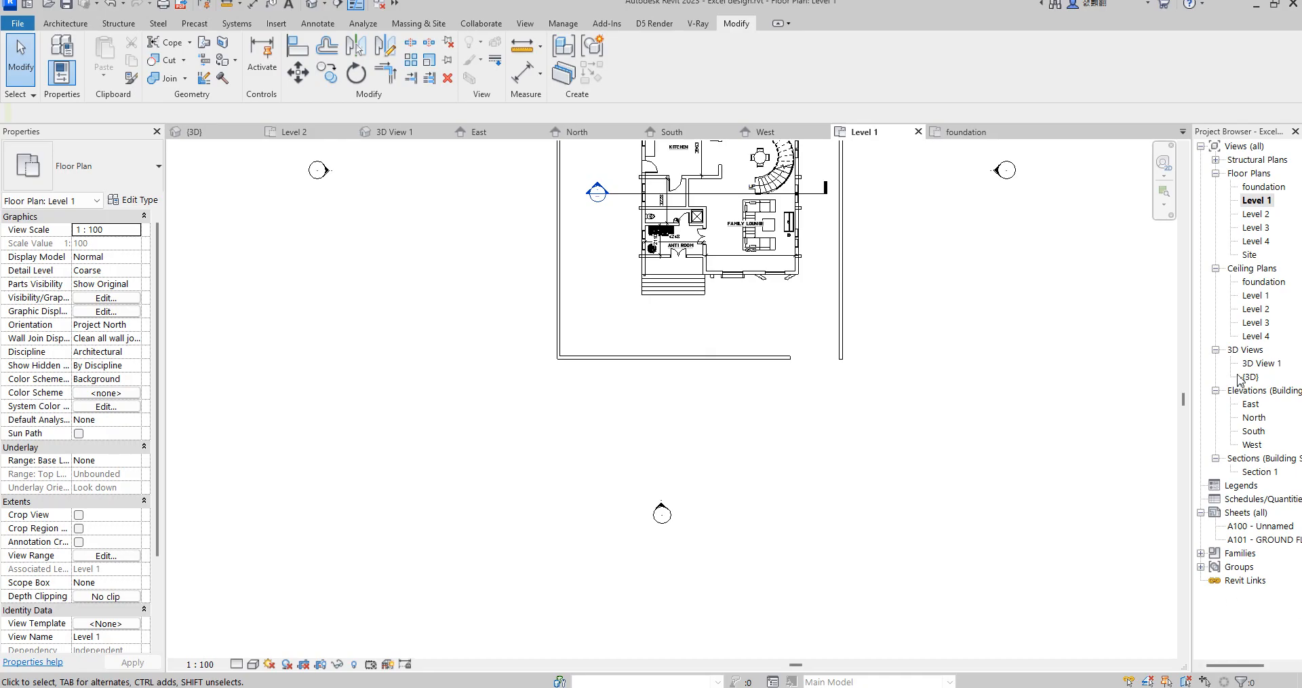
Return to the default 3D view and inspect the opening in the boundary wall in front of the entrance steps.
double_click(1239, 377)
scroll(648, 499, "up", 5)
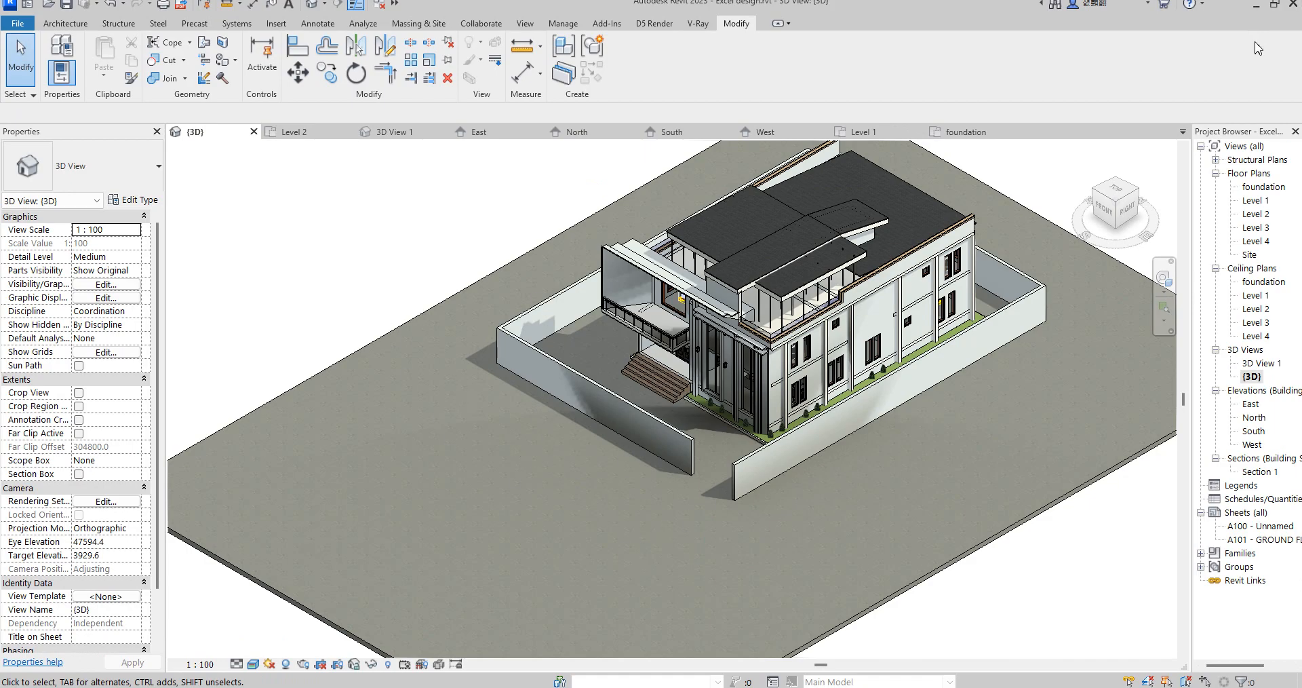
scroll(685, 398, "up", 8)
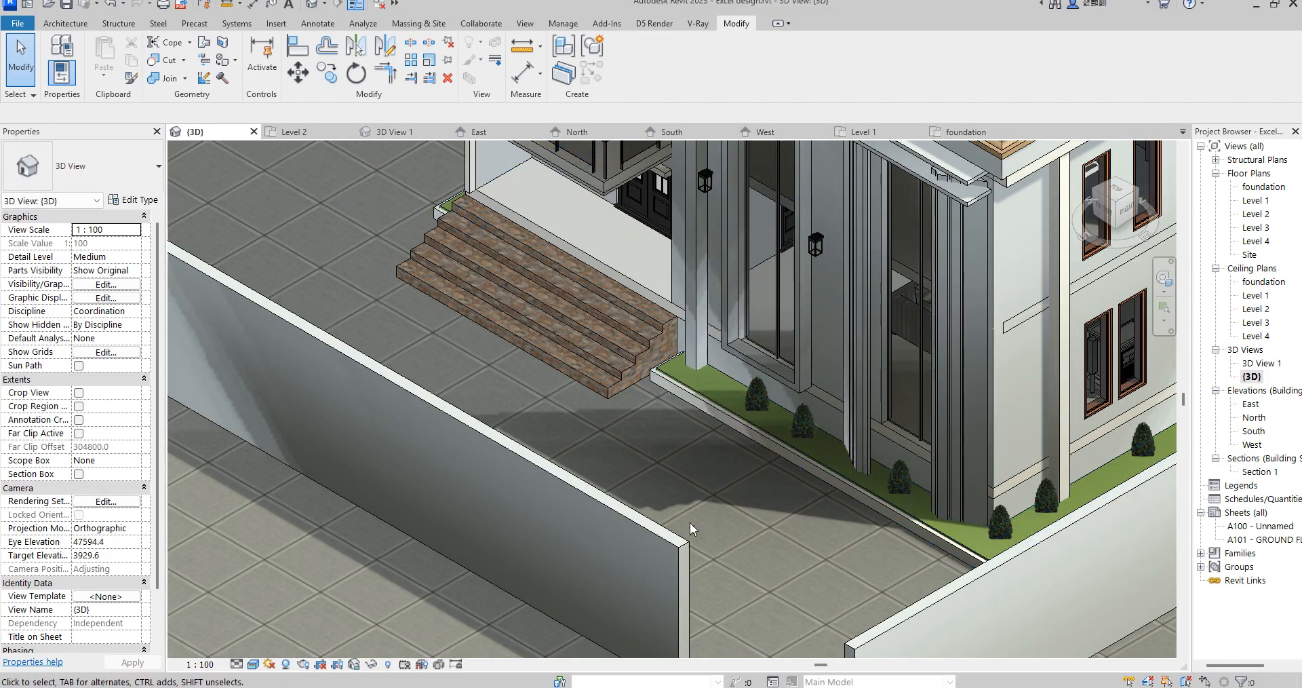
scroll(691, 597, "down", 5)
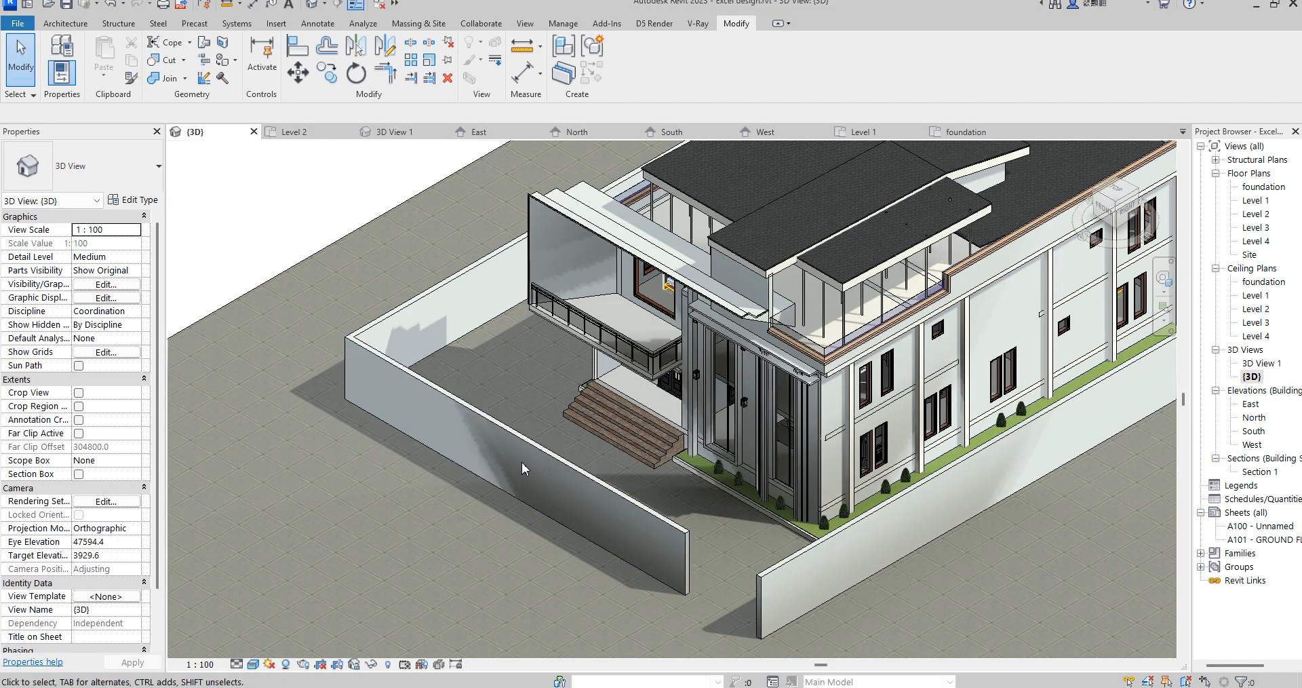
scroll(685, 460, "up", 2)
left_click(684, 460)
scroll(677, 491, "up", 2)
scroll(677, 491, "down", 4)
Open the foundation floor plan and start editing the planting bed model around the house in place.
left_click(1264, 187)
double_click(1264, 188)
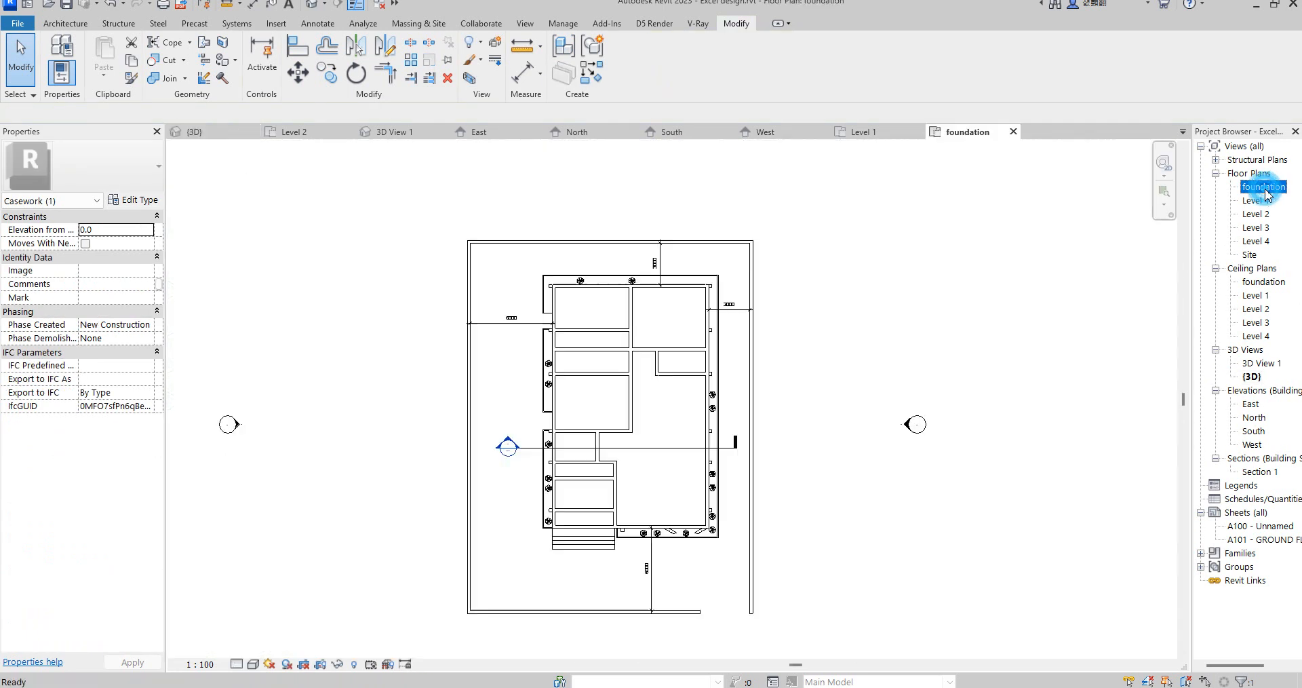
left_click(629, 64)
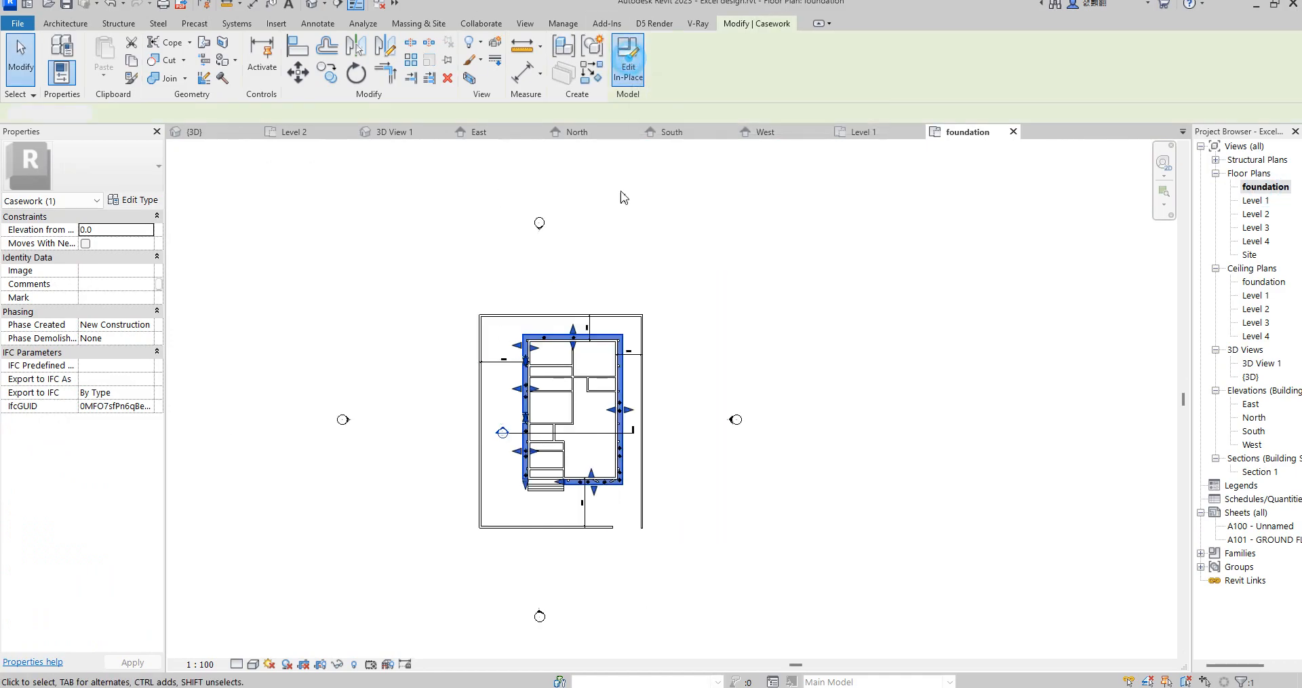
scroll(595, 464, "up", 4)
scroll(596, 464, "down", 4)
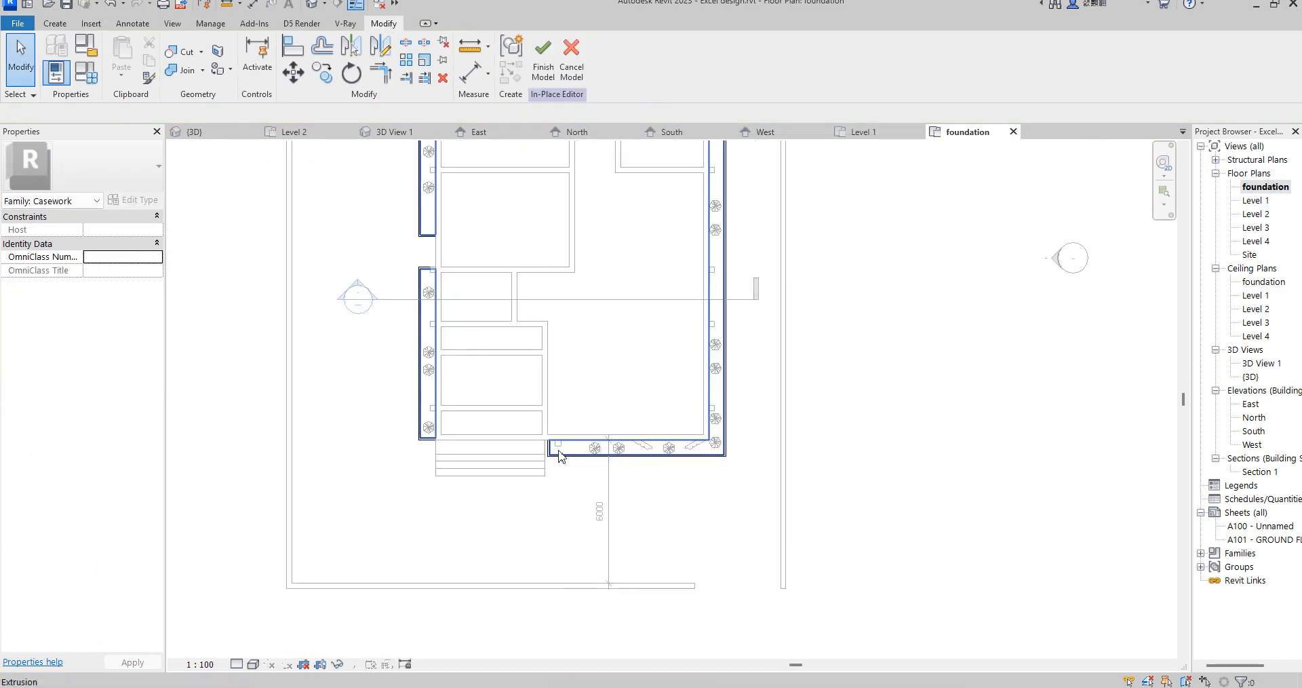
Move both planting bed extrusions south so their inner southeast corner meets the east end of the south boundary wall.
left_click(644, 448)
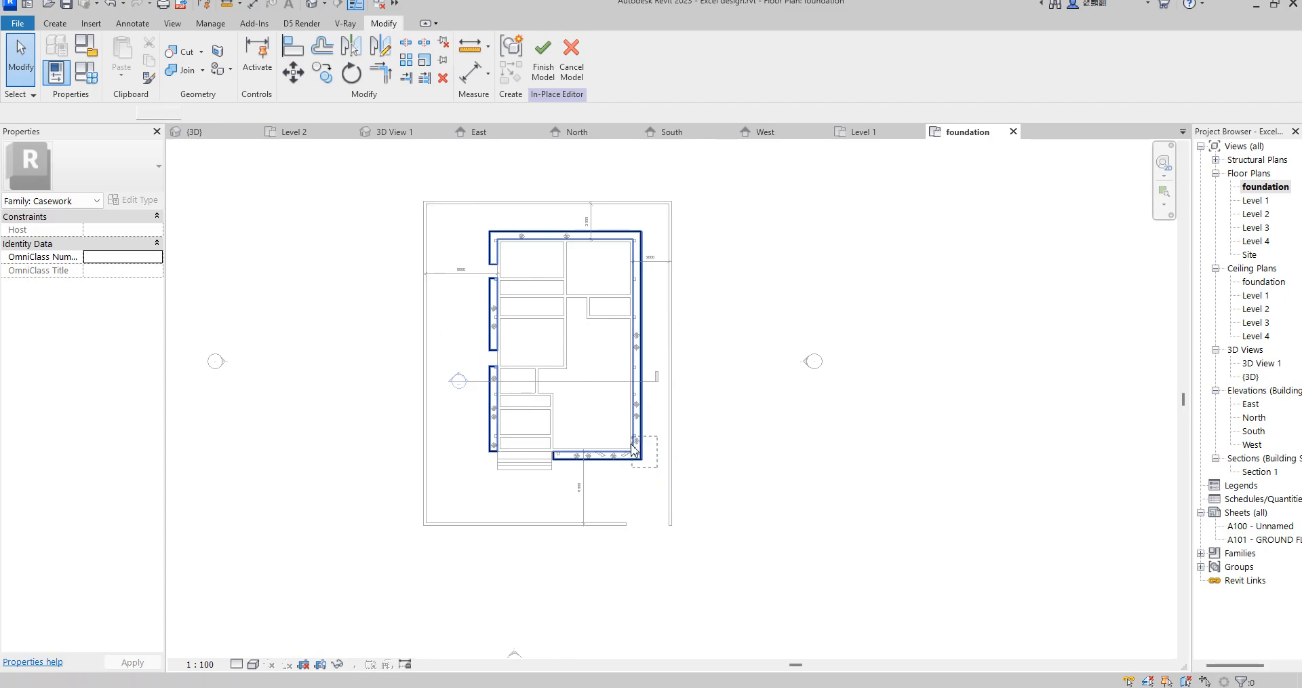
left_click(296, 80)
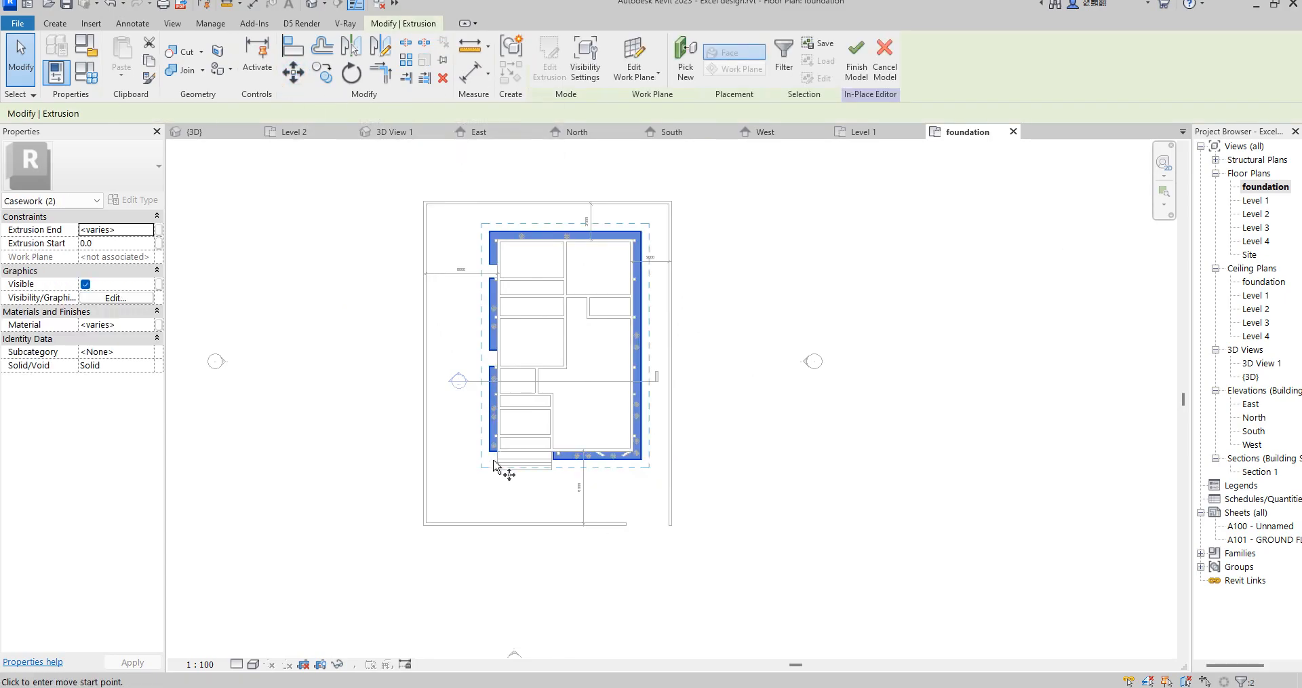
scroll(698, 458, "up", 5)
left_click(678, 441)
scroll(613, 400, "down", 3)
scroll(613, 539, "up", 4)
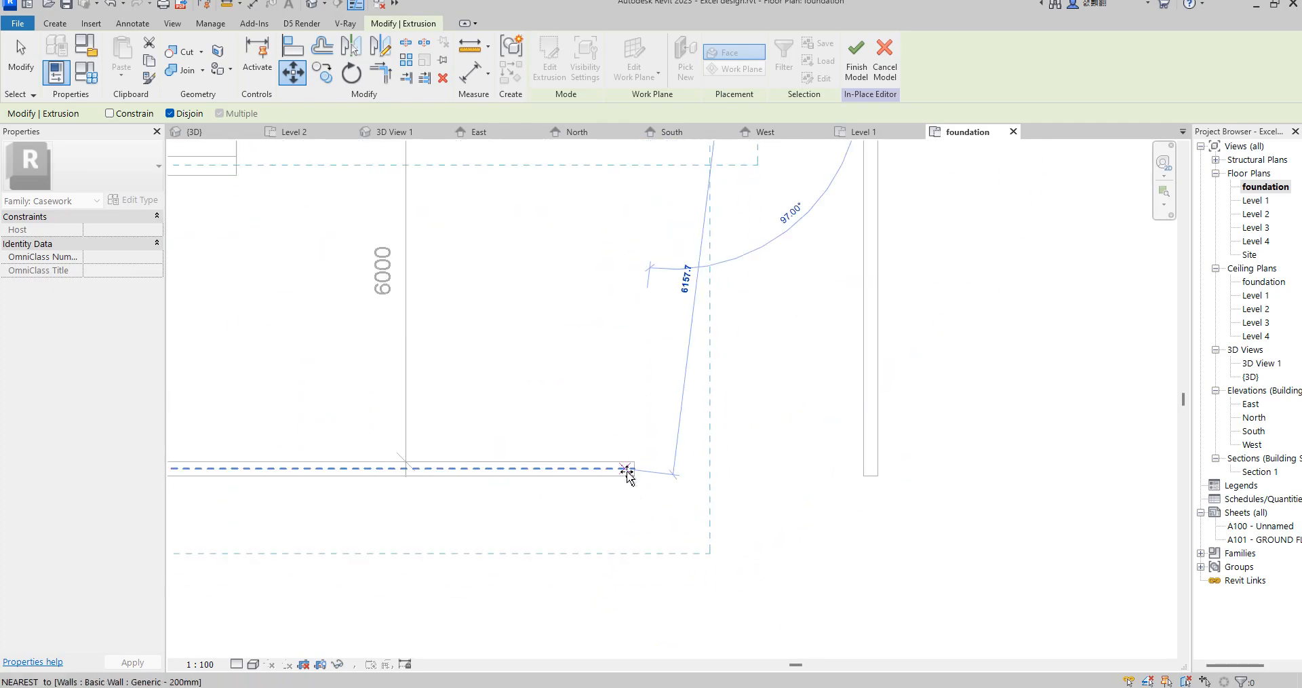
left_click(629, 475)
right_click(680, 393)
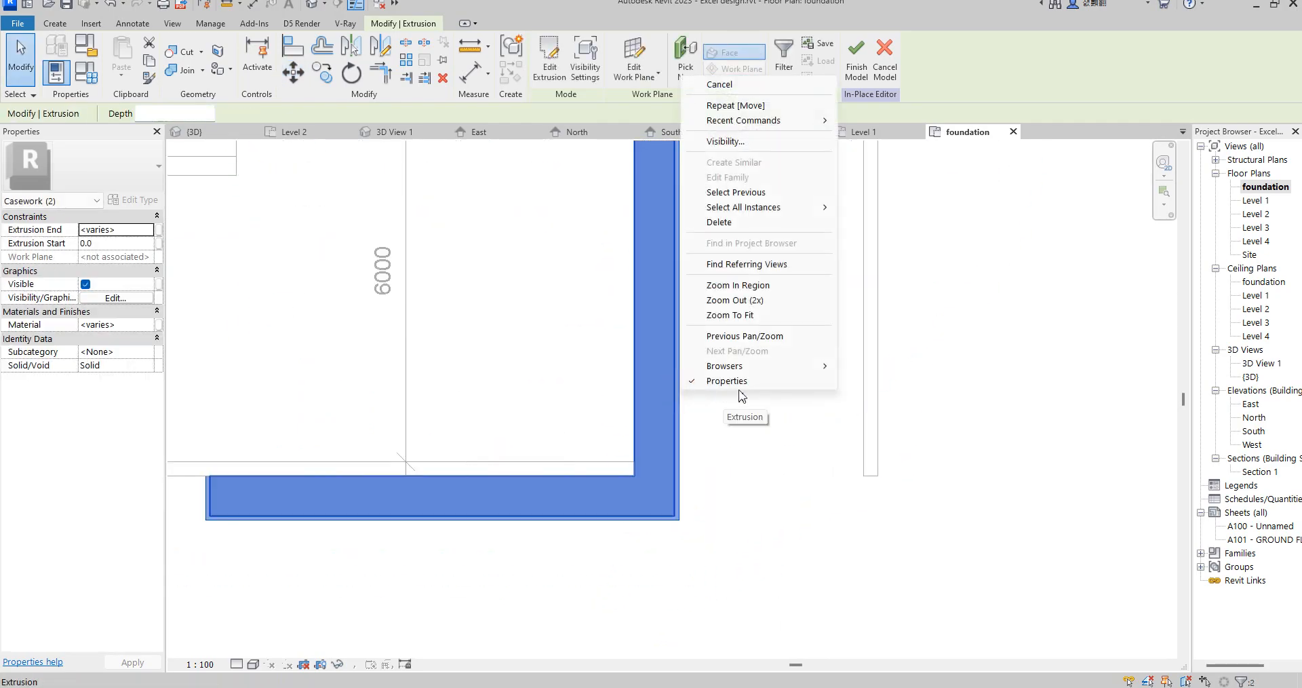
left_click(727, 85)
scroll(550, 475, "down", 5)
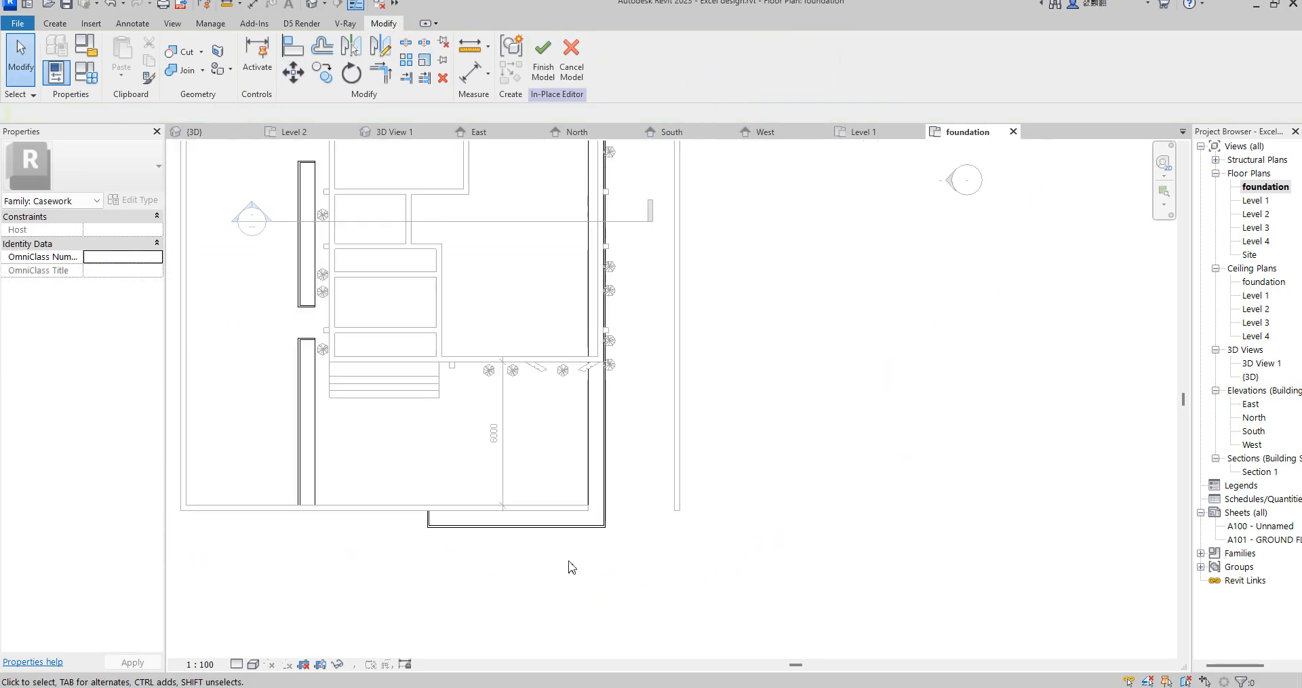
Open the sketch of the 240 mm deep bed extrusion and delete its loops along the house's west side.
left_click(555, 546)
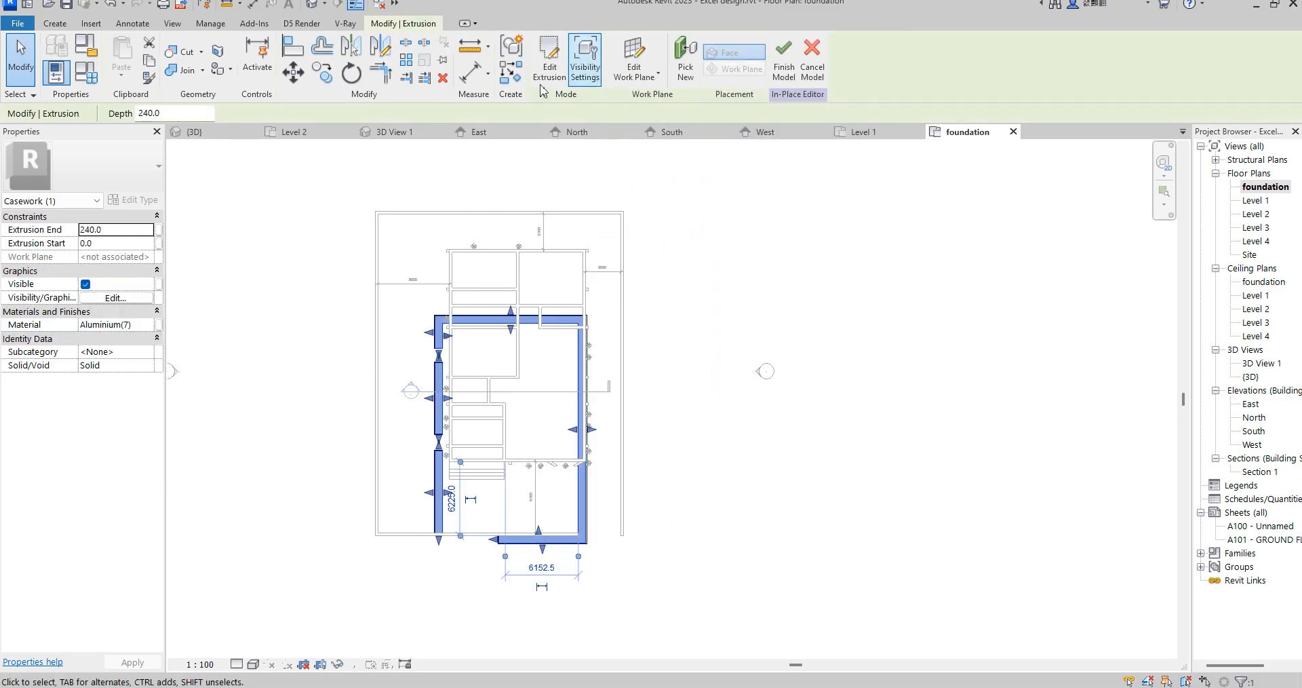
left_click(549, 60)
left_click_drag(319, 255, 450, 583)
left_click(451, 584)
scroll(504, 508, "up", 3)
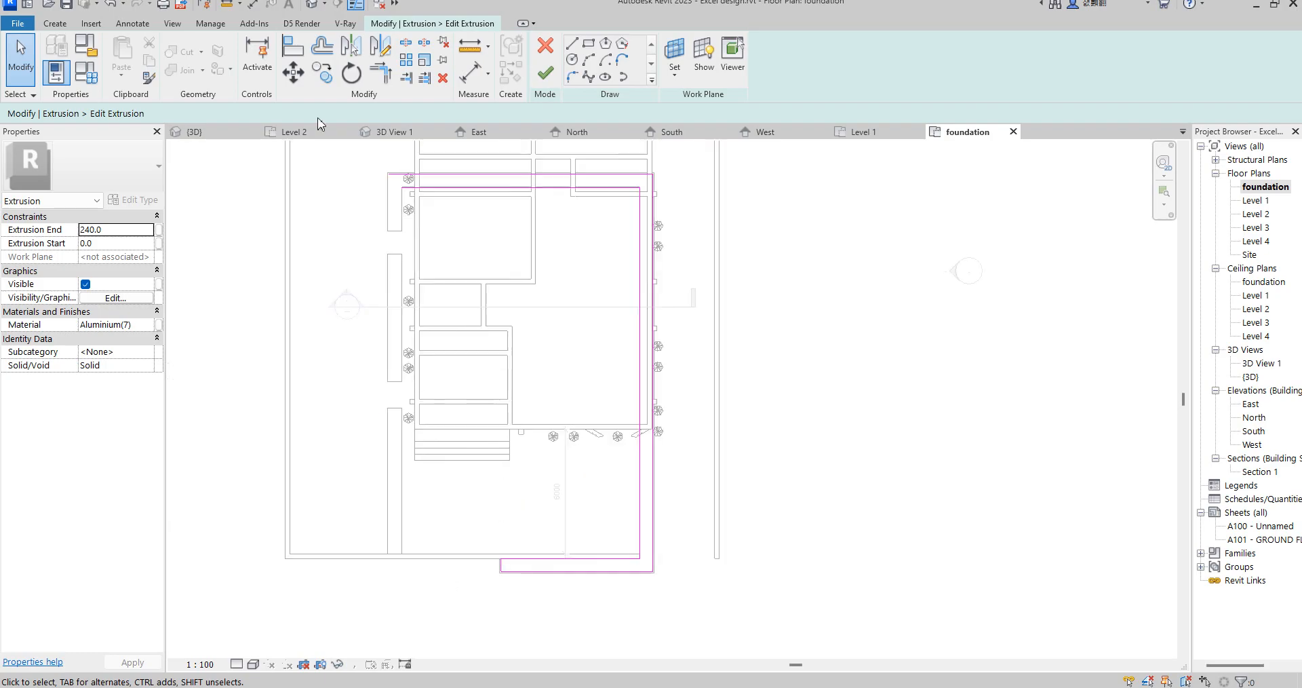
Align the west end line of the 240 mm deep extrusion's south strip with the outer face of the west boundary wall.
left_click(292, 46)
scroll(290, 549, "up", 5)
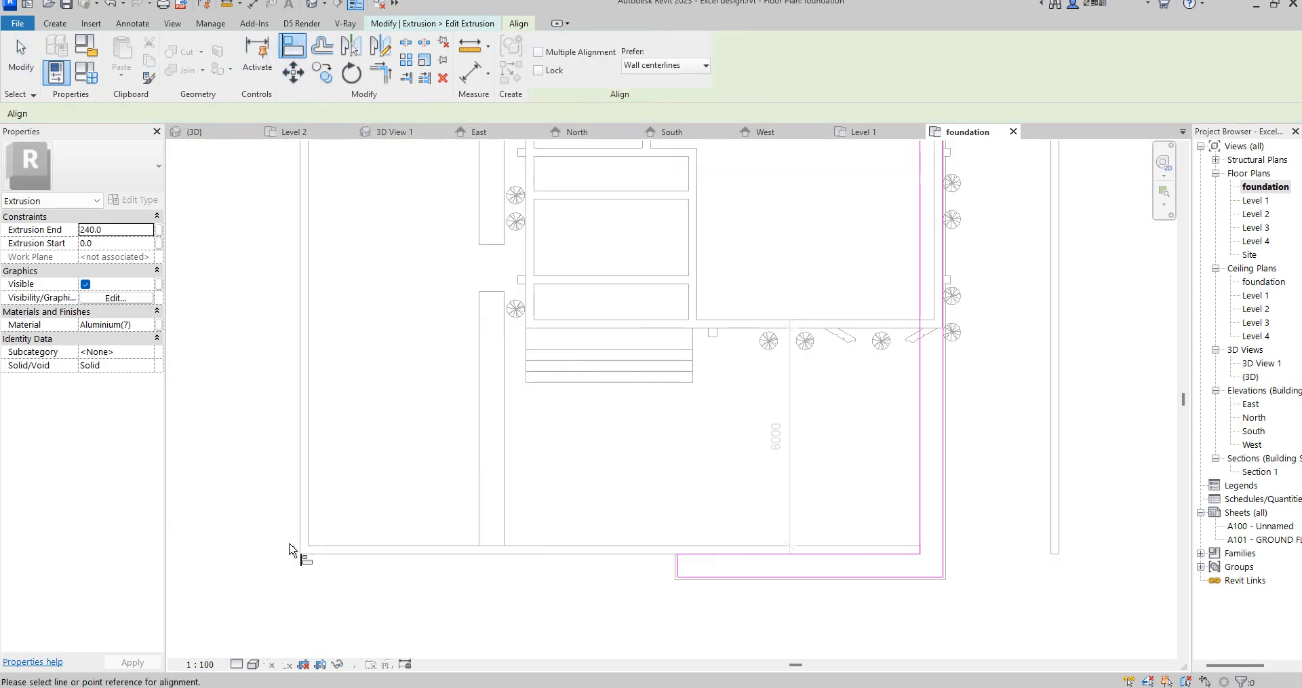
left_click(306, 525)
left_click(880, 584)
scroll(544, 587, "down", 5)
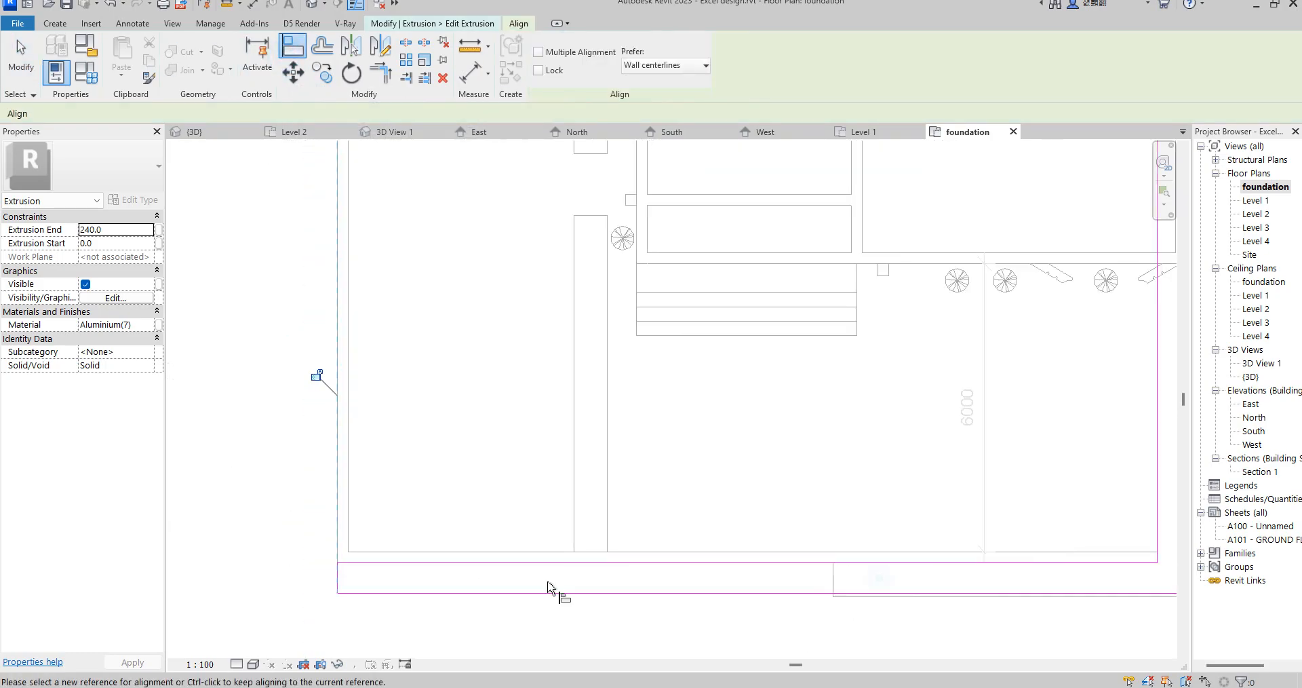
scroll(521, 238, "up", 3)
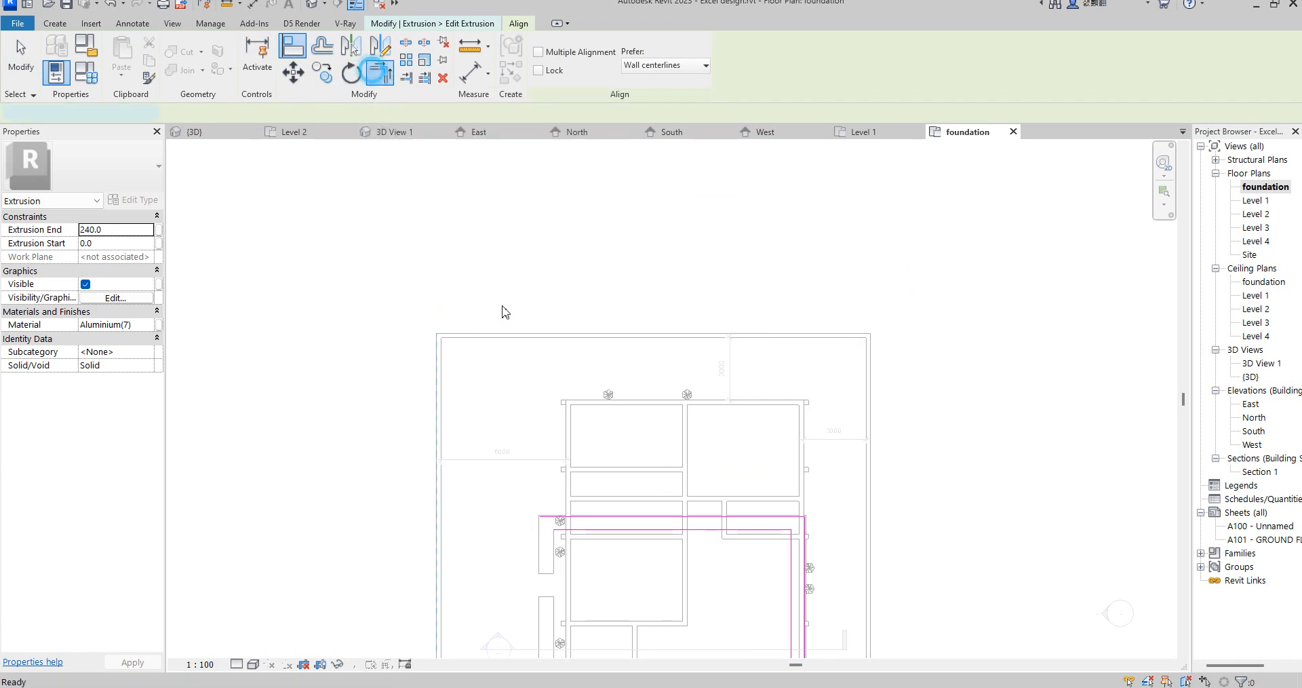
Trim the inner south line and outer east line of the 240 mm deep extrusion's sketch to a corner, closing the strip's east end.
left_click(378, 74)
scroll(670, 576, "down", 3)
scroll(649, 514, "up", 4)
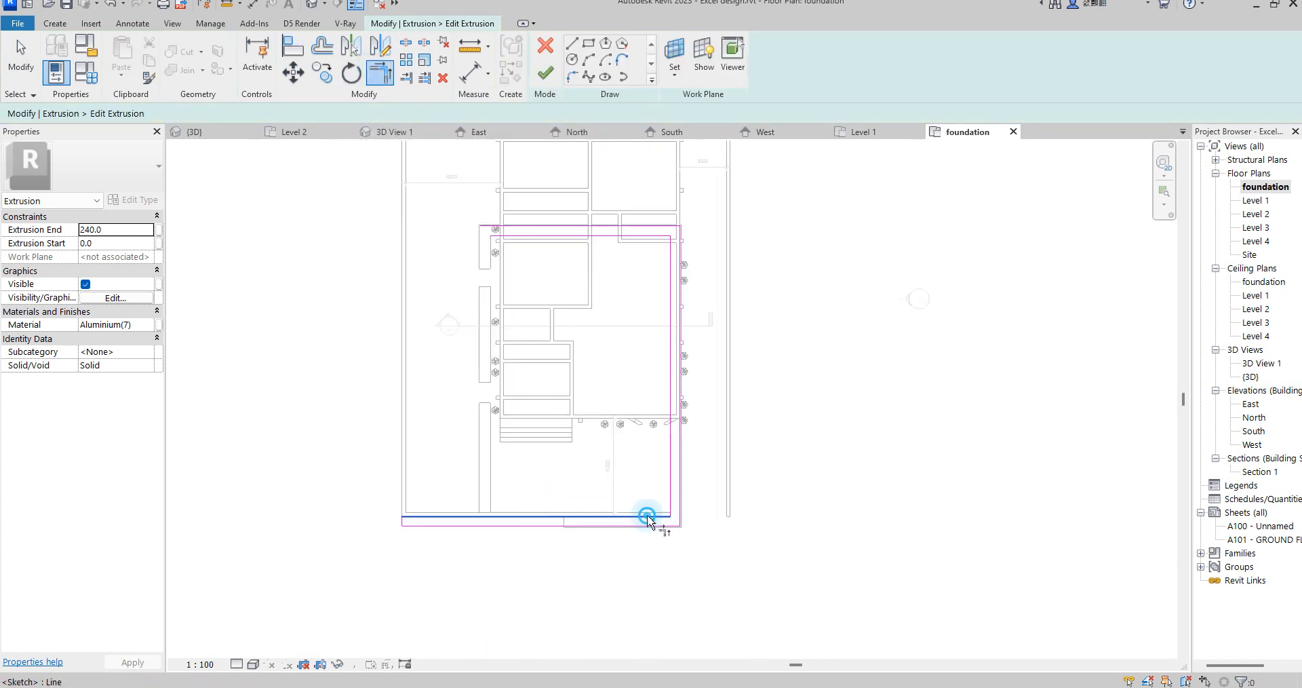
left_click(650, 516)
scroll(676, 517, "up", 3)
left_click(683, 528)
scroll(682, 535, "down", 2)
right_click(690, 350)
left_click(720, 361)
right_click(708, 371)
left_click(744, 382)
scroll(785, 363, "down", 3)
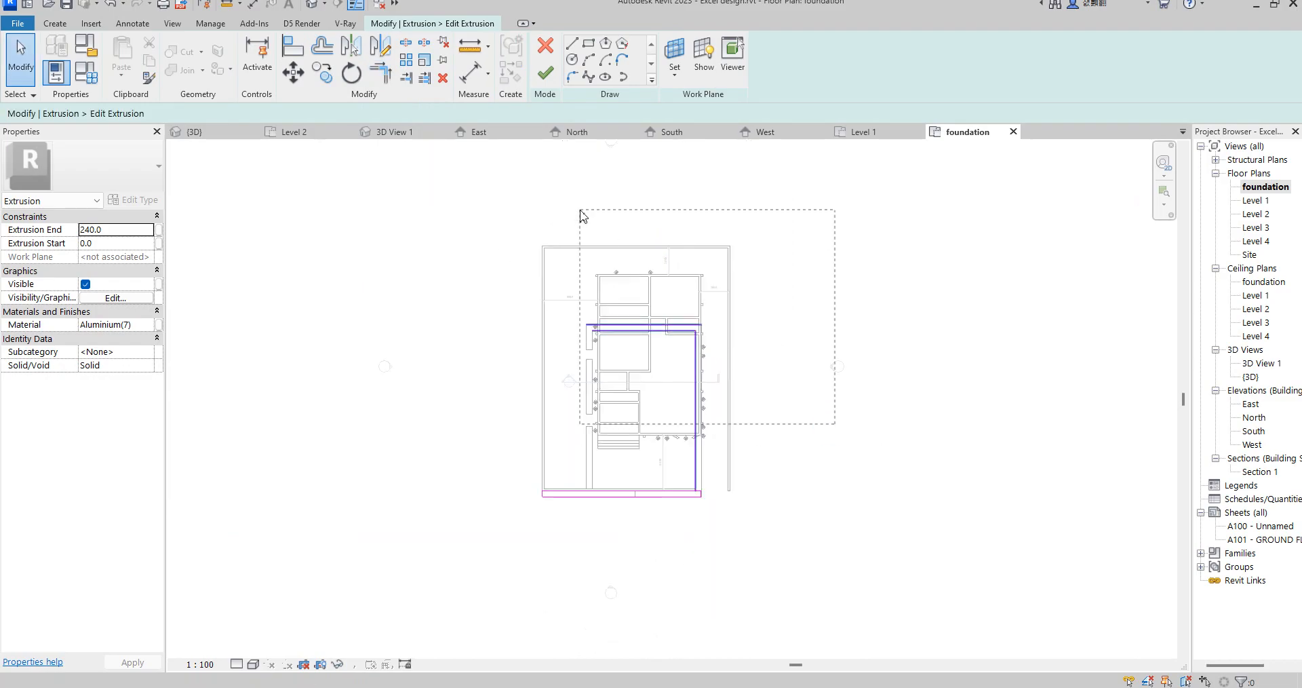
Delete the leftover north and east lines from the 240 mm deep extrusion's sketch.
left_click_drag(580, 210, 579, 208)
left_click(442, 78)
scroll(682, 507, "up", 5)
scroll(725, 475, "up", 3)
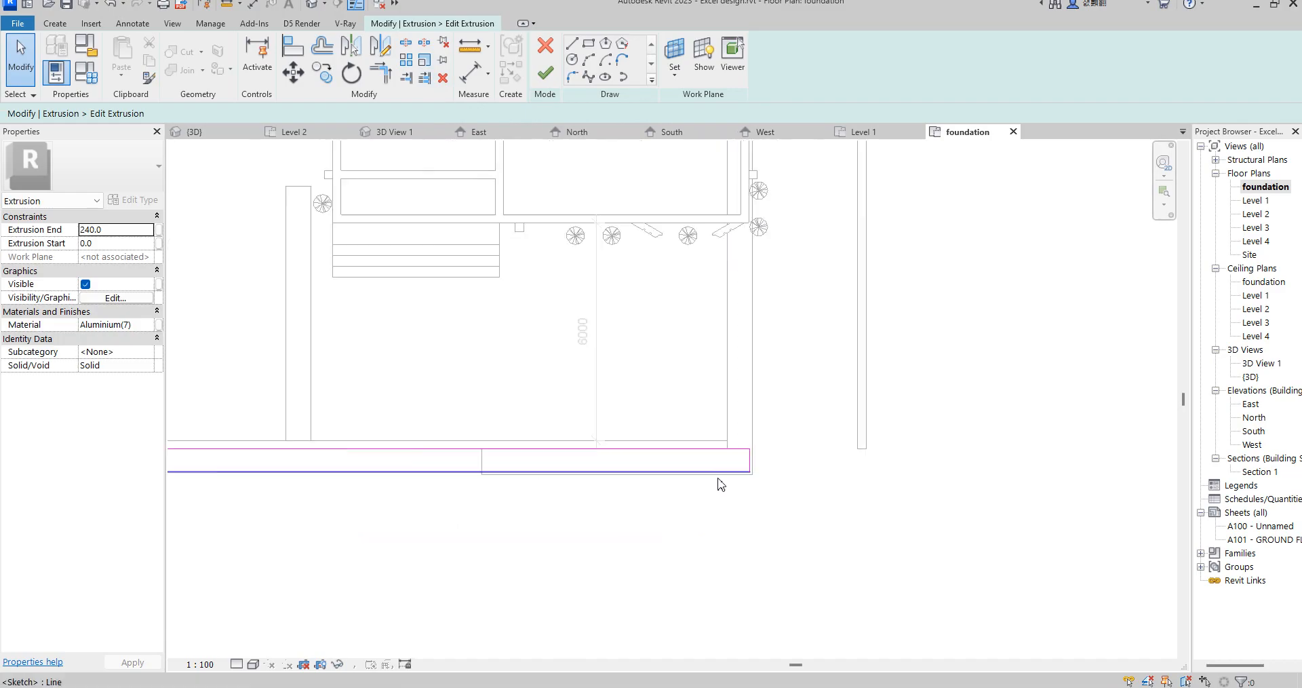
Move the strip's east end line to about 119 mm short of the south wall's east end and finish the sketch.
left_click(758, 456)
mouse_move(733, 450)
left_mouse_down()
mouse_move(698, 462)
mouse_move(747, 457)
mouse_move(731, 457)
left_mouse_up()
scroll(708, 459, "up", 4)
scroll(760, 489, "down", 3)
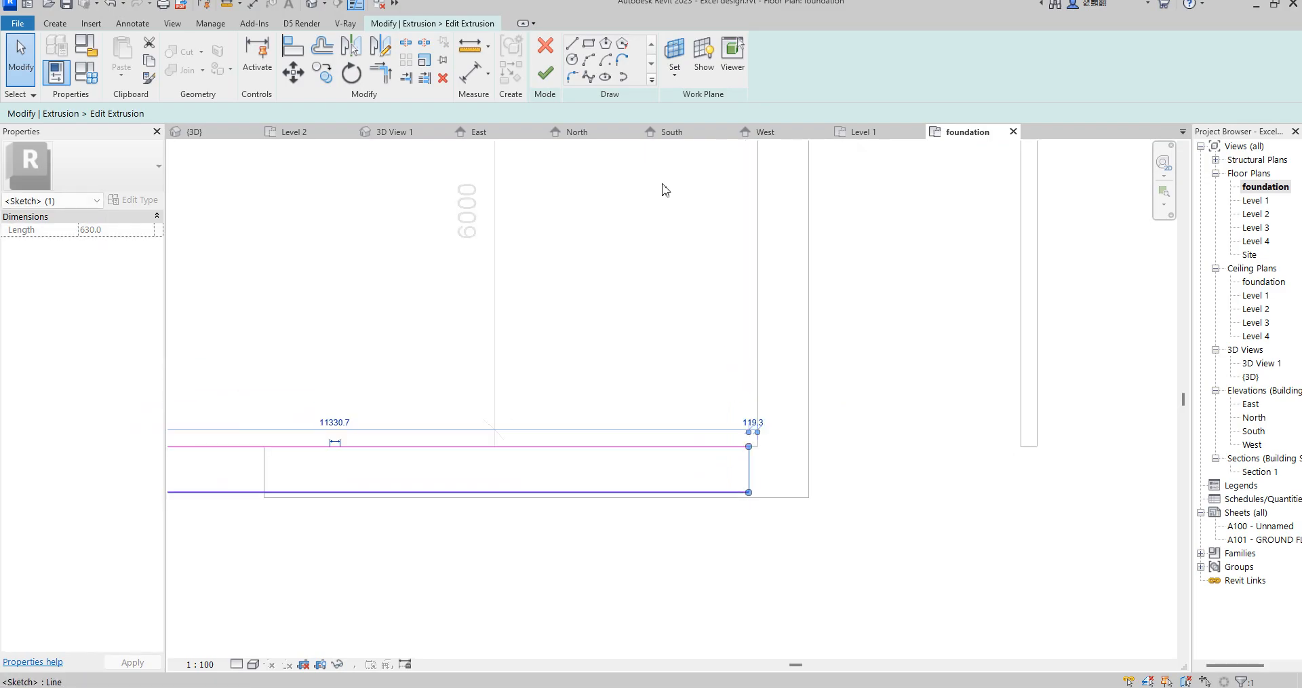
left_click(546, 75)
scroll(764, 384, "down", 3)
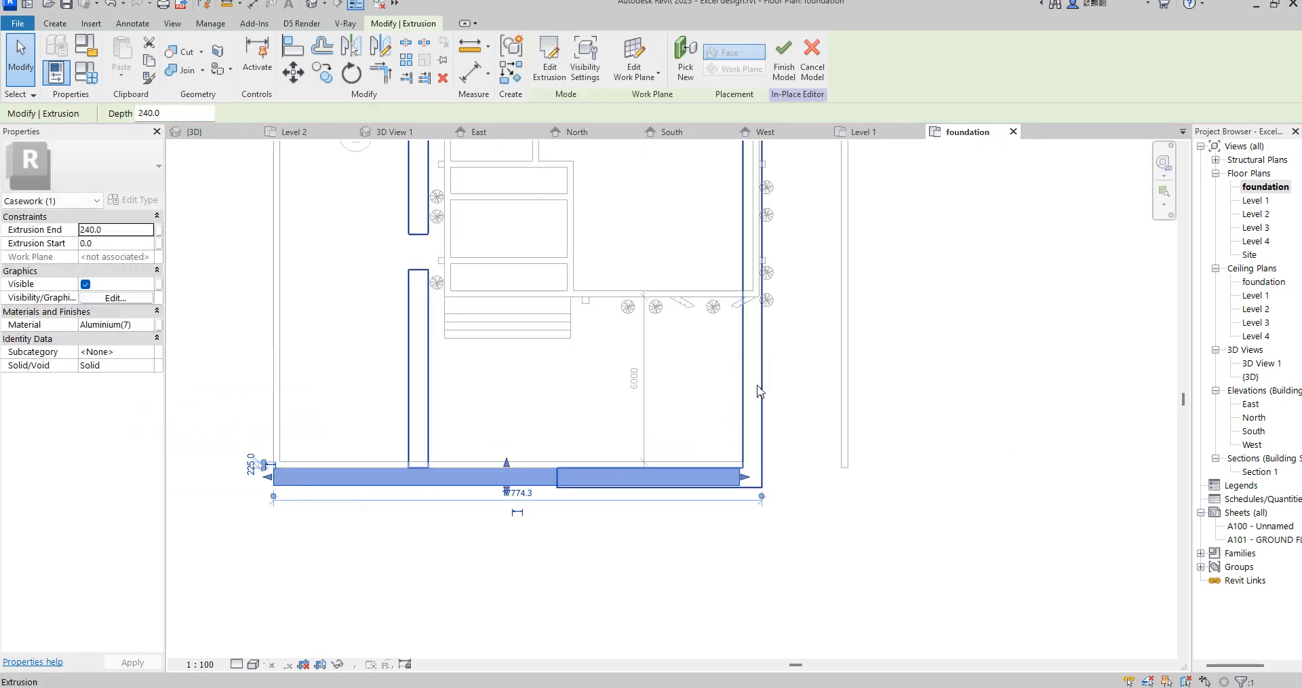
Open the sketch of the 200 mm deep border extrusion and delete its southernmost loop on the west side.
left_click(759, 395)
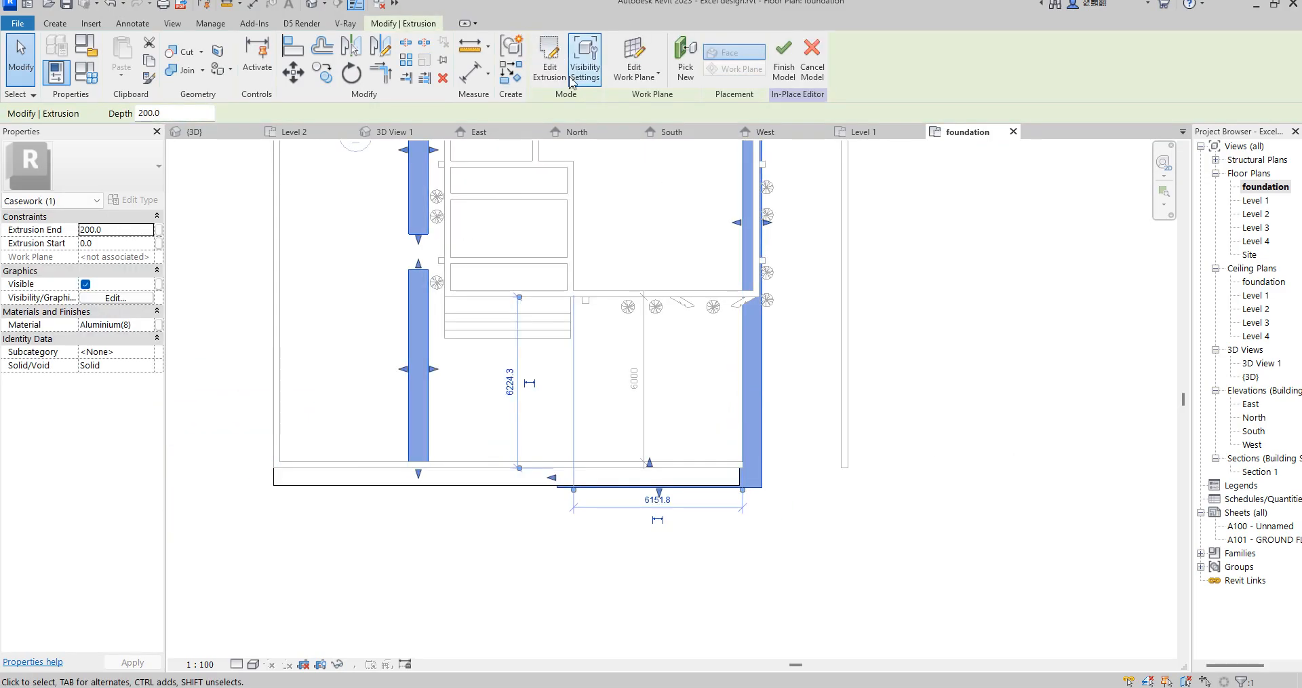
left_click(550, 67)
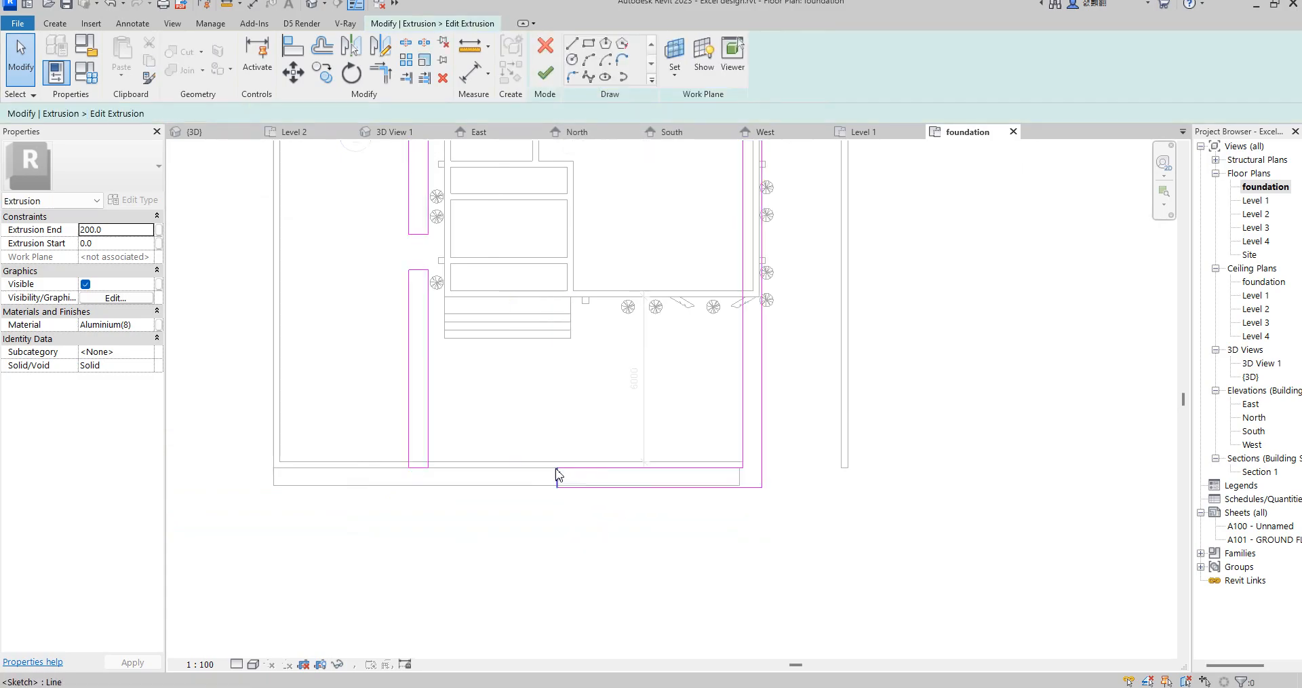
left_click(556, 478)
scroll(556, 478, "up", 2)
scroll(438, 460, "down", 2)
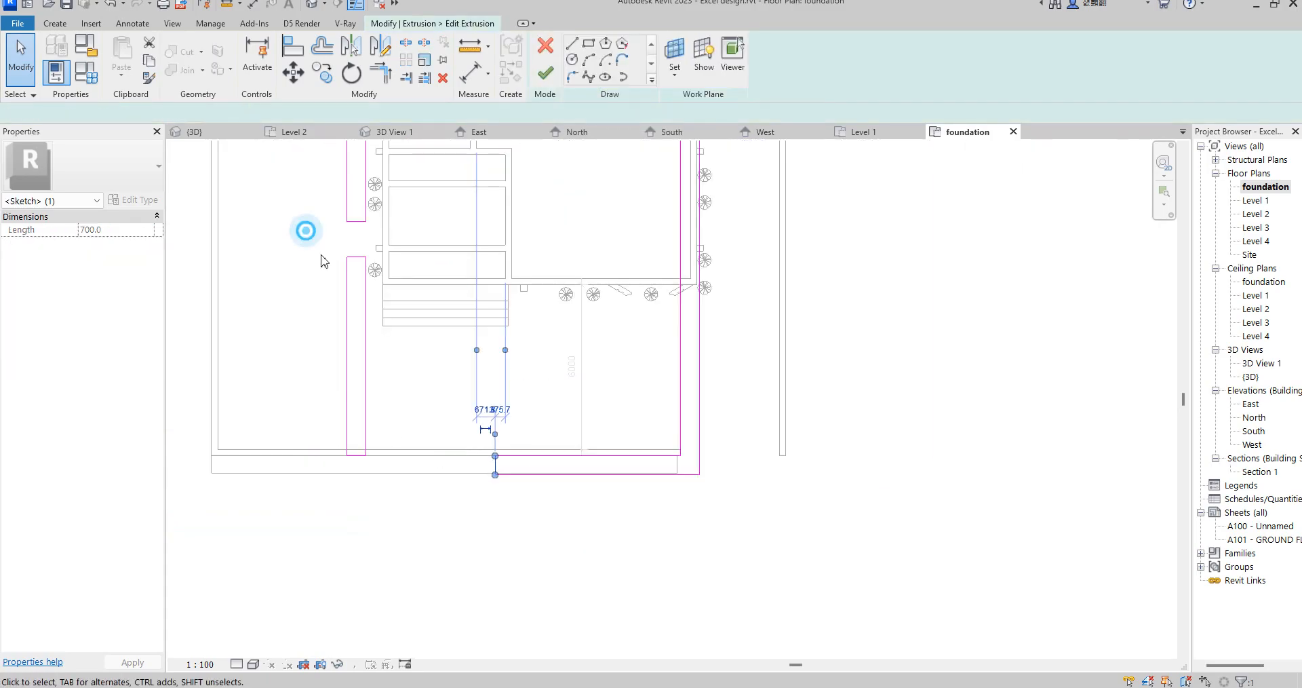
left_click(306, 231)
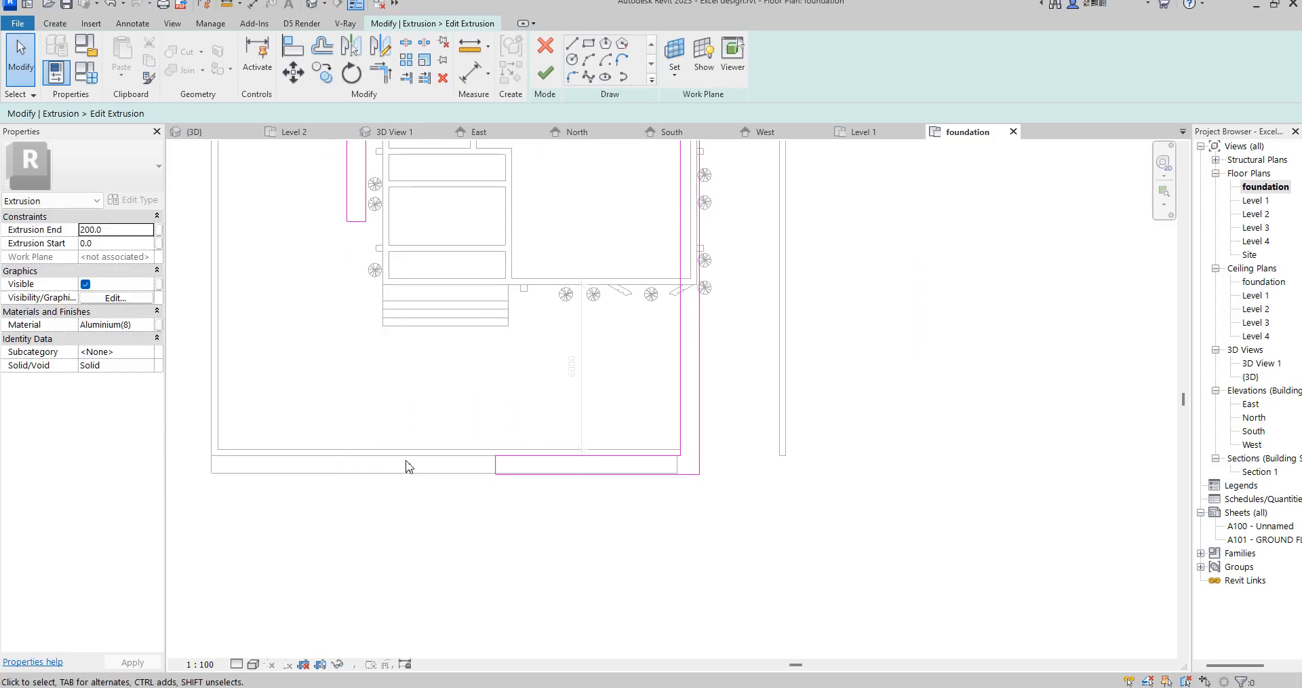
Stretch the west end of the 200 mm deep border's south strip to just beyond the west boundary wall's outer face.
left_click(495, 466)
scroll(496, 467, "up", 2)
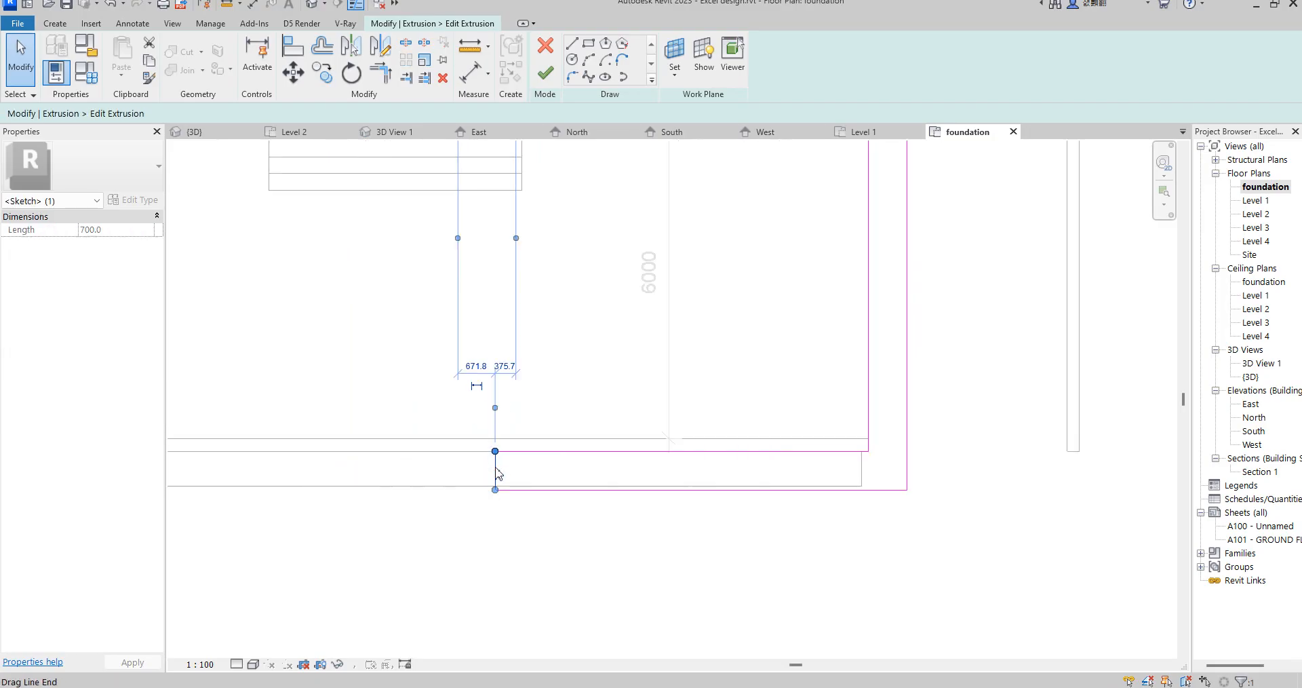
scroll(496, 468, "down", 3)
scroll(455, 482, "up", 1)
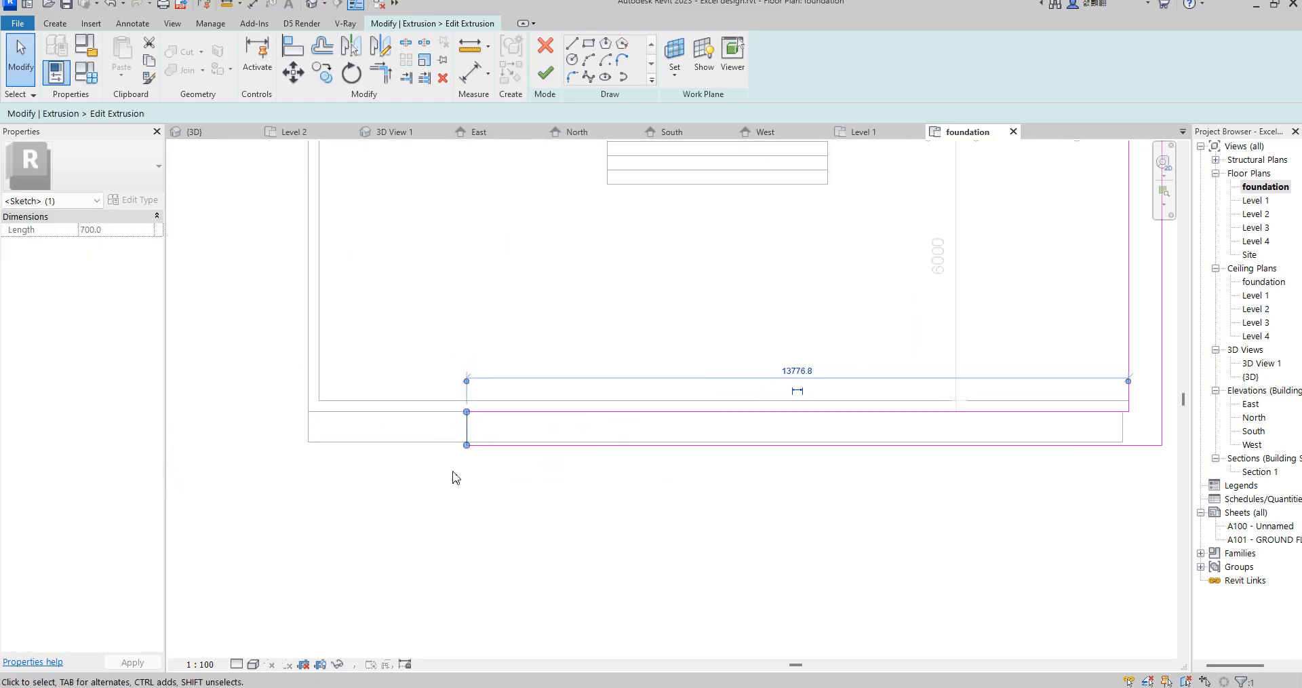
mouse_move(388, 436)
left_mouse_down()
mouse_move(299, 442)
mouse_move(318, 434)
left_mouse_up()
scroll(301, 437, "up", 3)
left_click(340, 517)
scroll(343, 485, "down", 5)
scroll(681, 436, "up", 5)
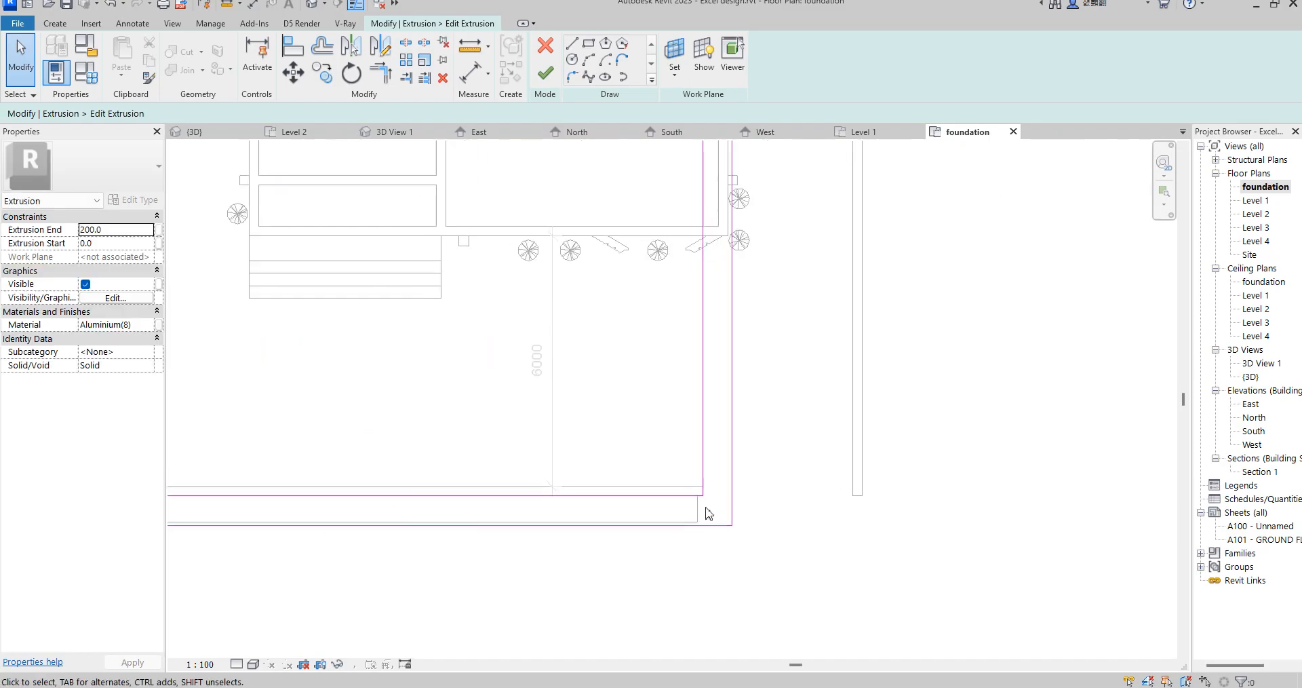
Trim the inner south line and outer east line of the 200 mm deep border's sketch to a corner.
left_click(382, 72)
left_click(684, 487)
left_click(752, 521)
right_click(758, 386)
left_click(770, 389)
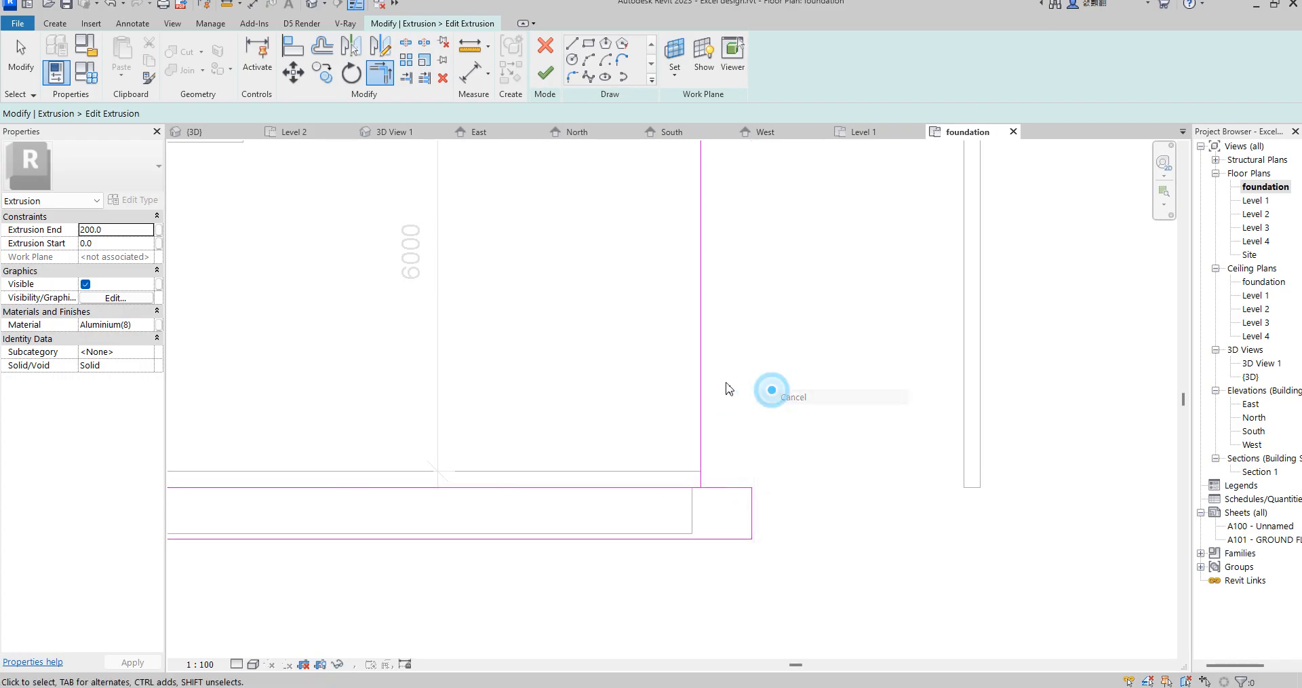
right_click(727, 378)
left_click(767, 390)
Delete the remaining border sketch lines around the house, keeping only the strip along the south boundary wall.
scroll(765, 469, "down", 5)
key("Tab")
left_click(771, 372)
key("Delete")
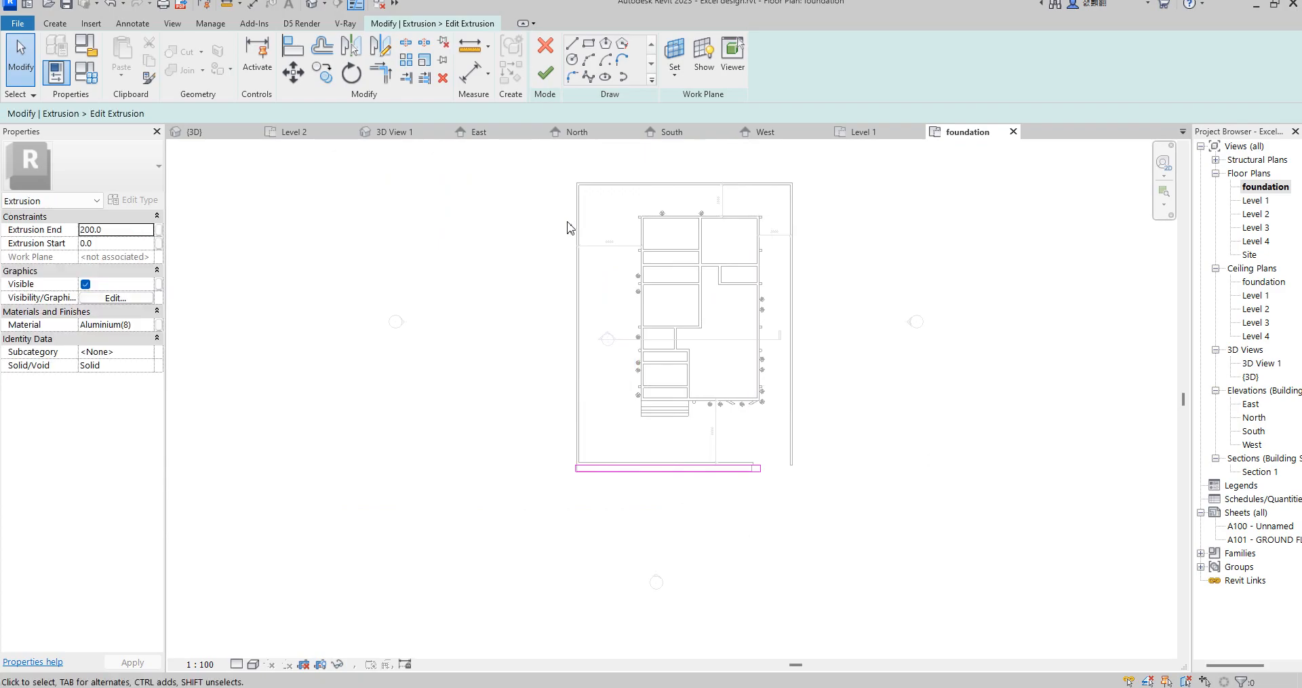
Align the border strip's east end line with the east end of the south boundary wall and finish the sketch.
scroll(1077, 536, "up", 3)
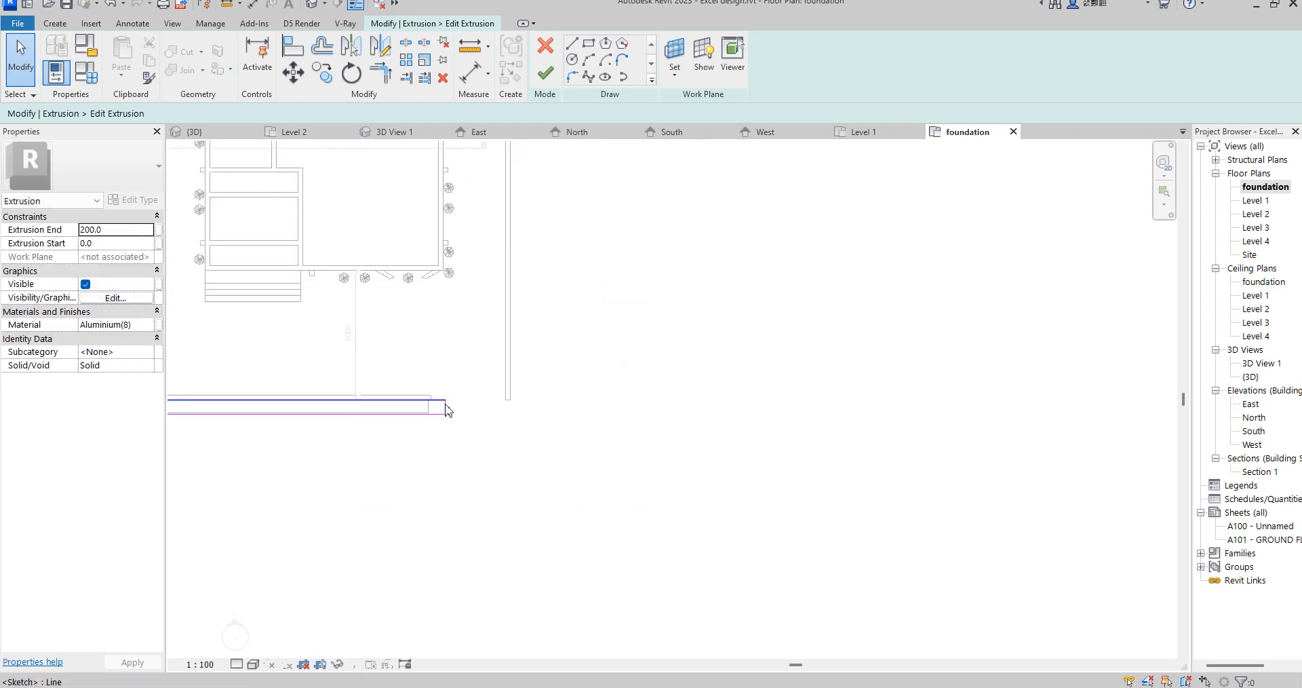
left_click(288, 51)
scroll(448, 407, "up", 4)
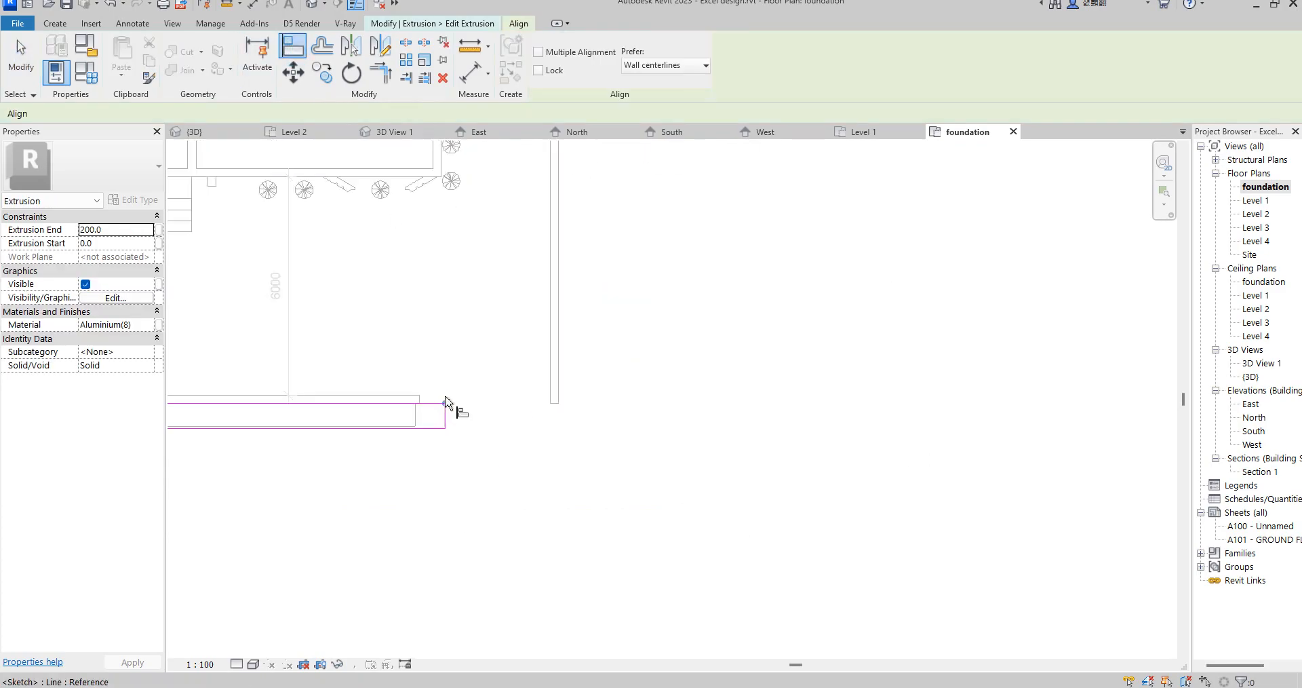
left_click(398, 413)
left_click(447, 434)
scroll(541, 212, "down", 3)
right_click(681, 306)
left_click(687, 442)
scroll(681, 437, "up", 3)
right_click(669, 307)
left_click(719, 390)
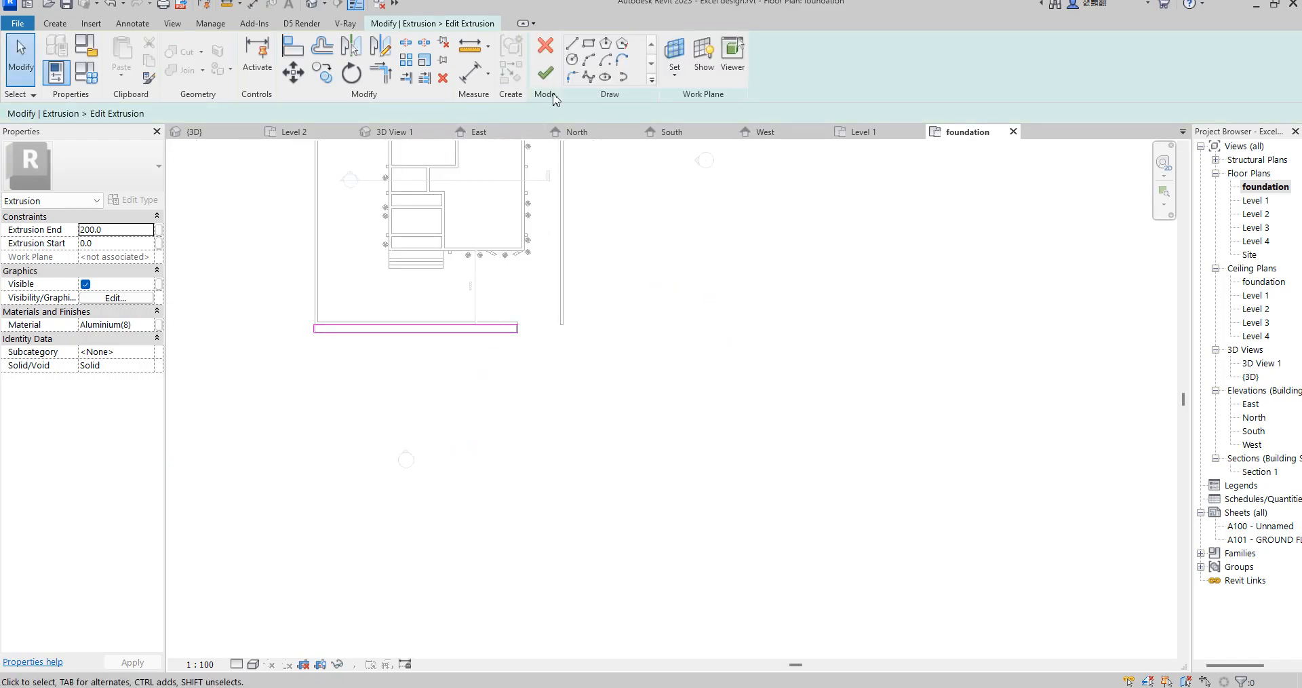
left_click(545, 72)
Copy both strip extrusions from their west corner to the south end of the east boundary wall, across the opening.
scroll(436, 282, "up", 2)
left_click(375, 485)
left_click_drag(224, 316, 669, 495)
left_click(323, 73)
scroll(298, 343, "up", 3)
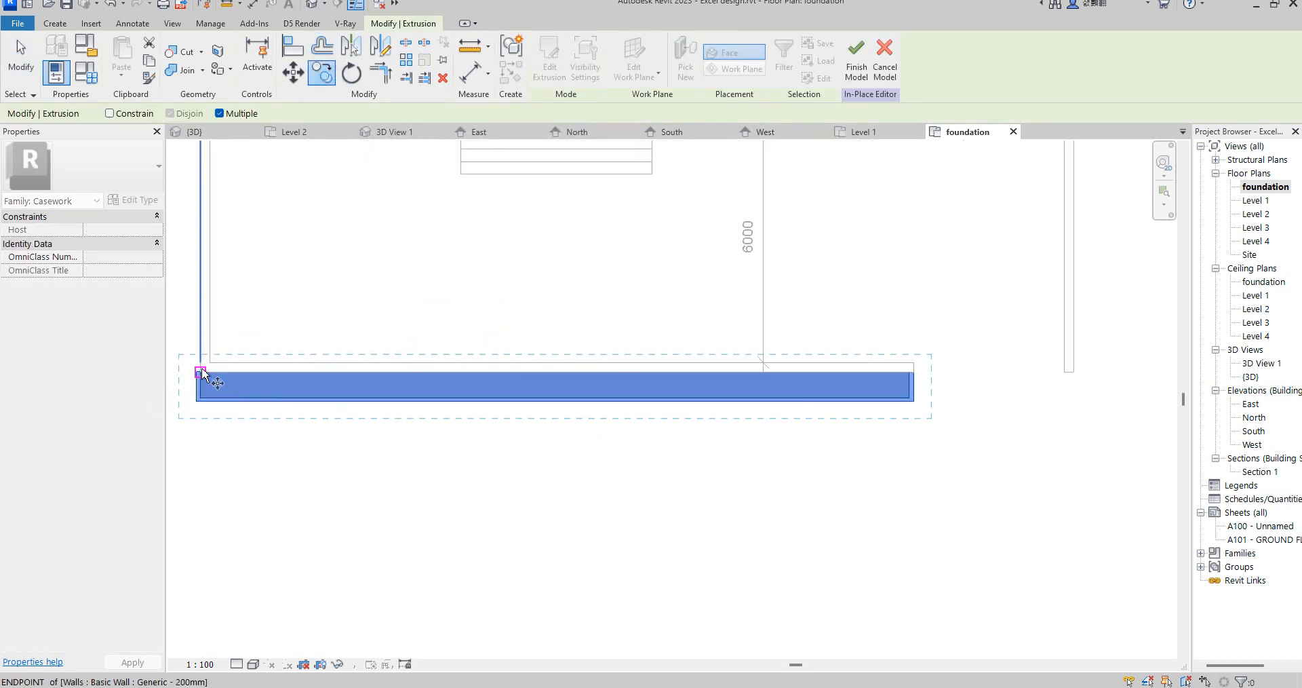
left_click(201, 372)
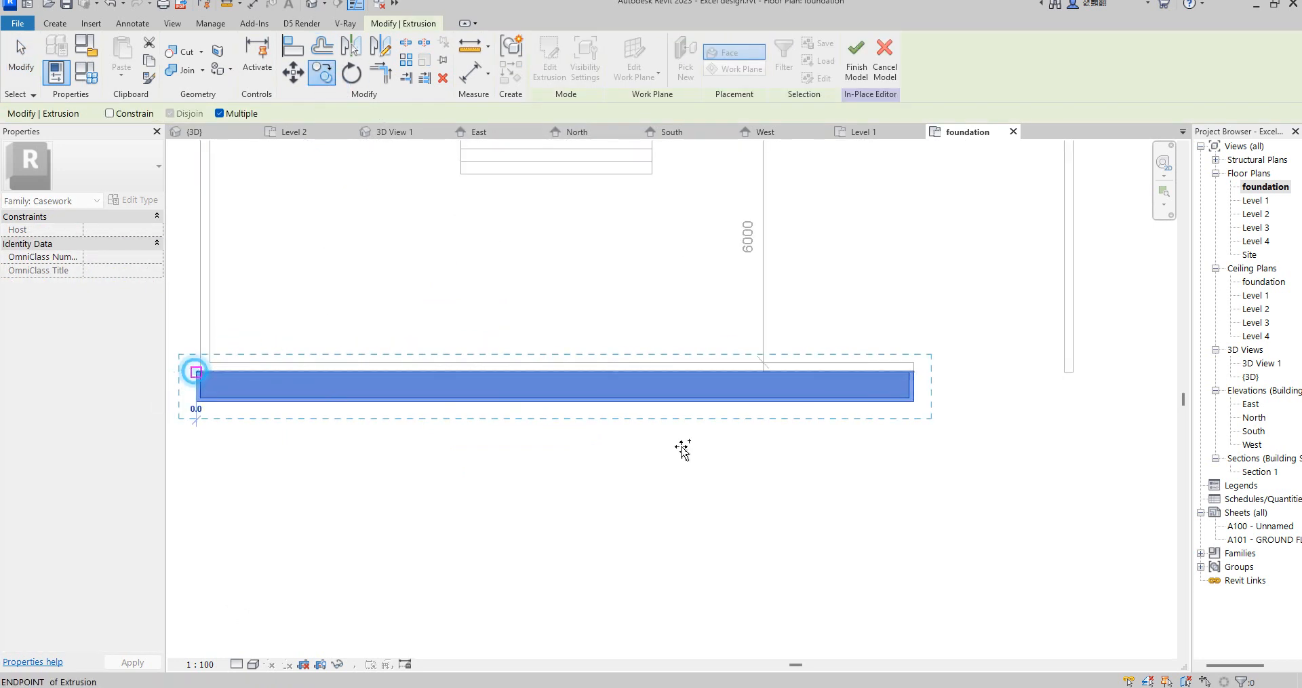
scroll(1075, 400, "up", 2)
scroll(735, 421, "down", 4)
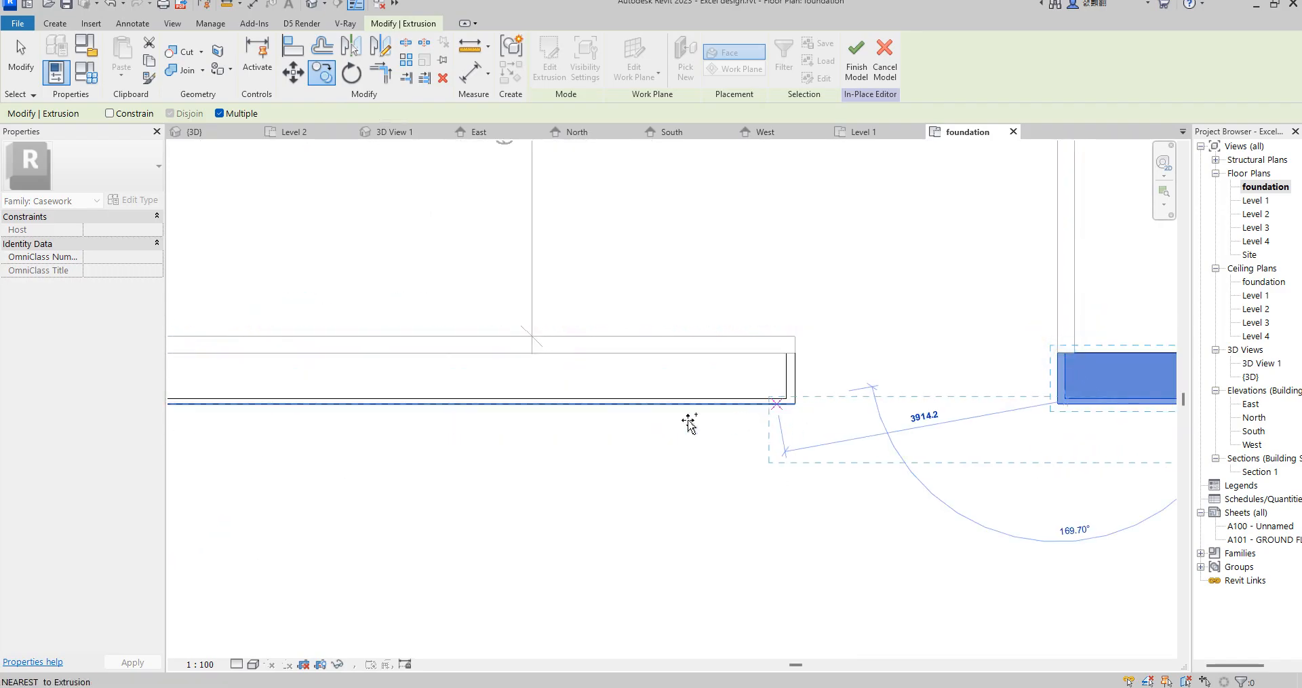
right_click(723, 305)
left_click(782, 316)
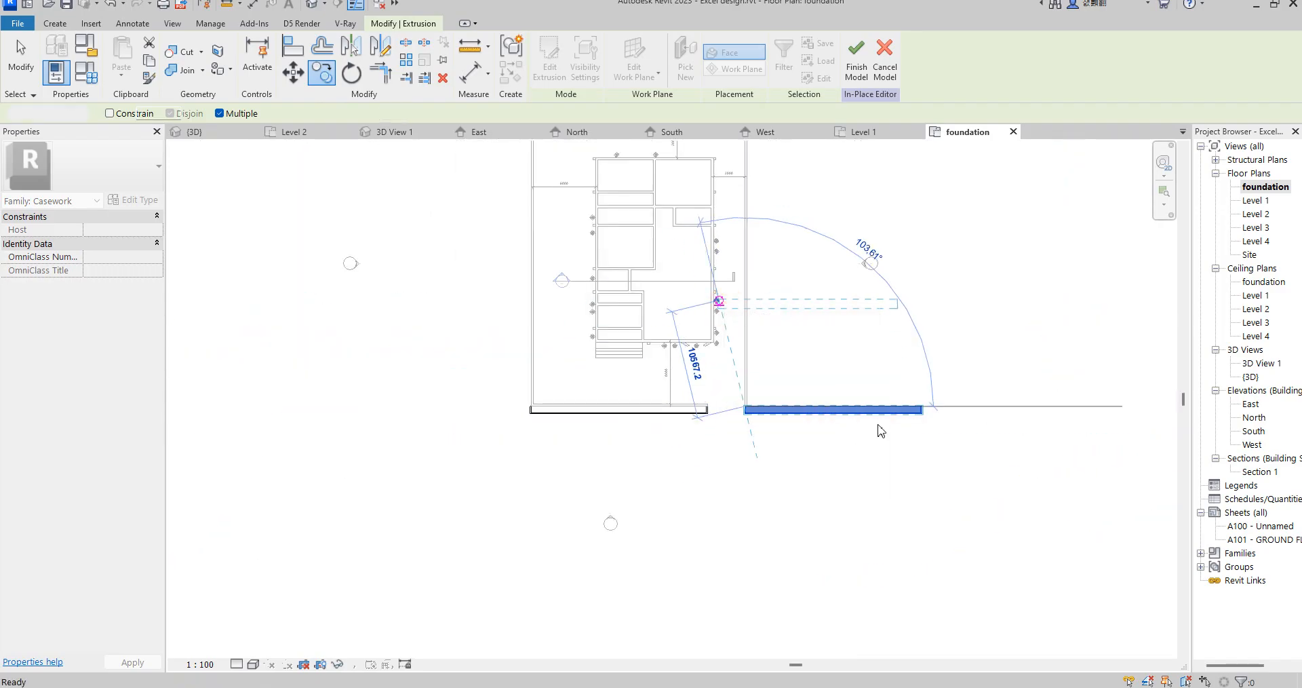
Shorten the copied 240 mm deep strip at the east boundary wall to a short piece by moving its east end.
scroll(934, 407, "up", 3)
left_click(990, 388)
scroll(989, 389, "up", 2)
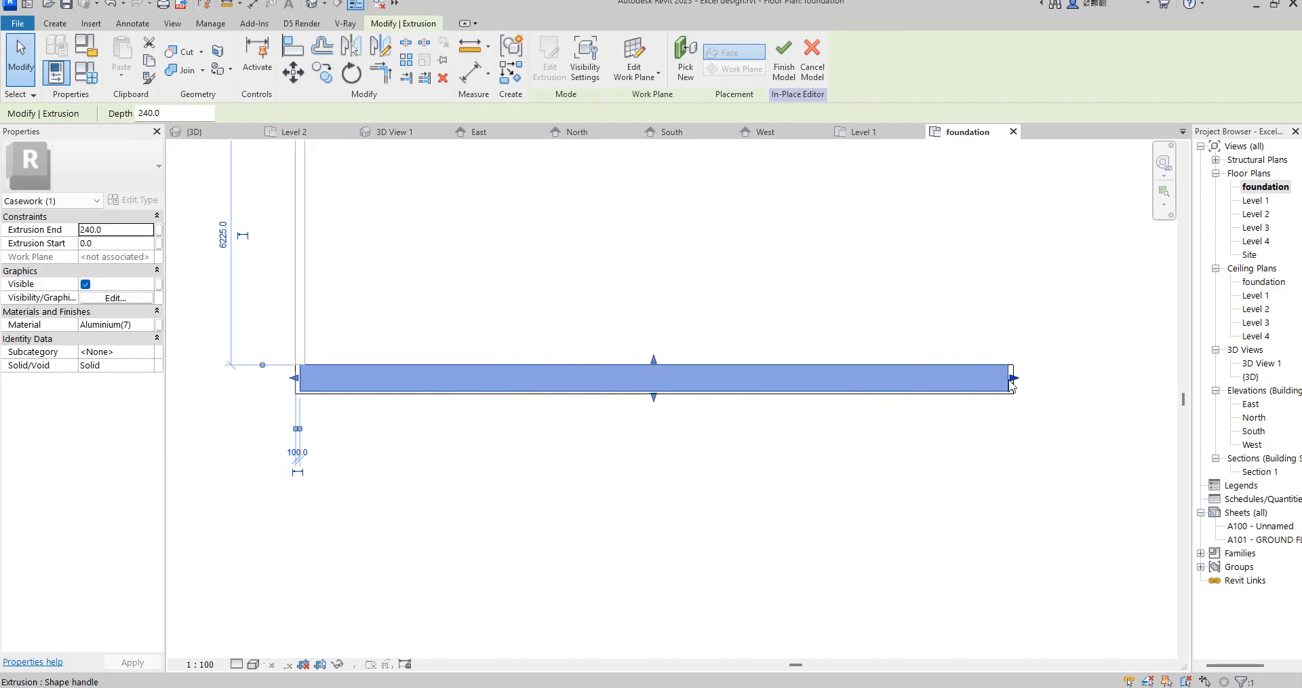
left_click(332, 378)
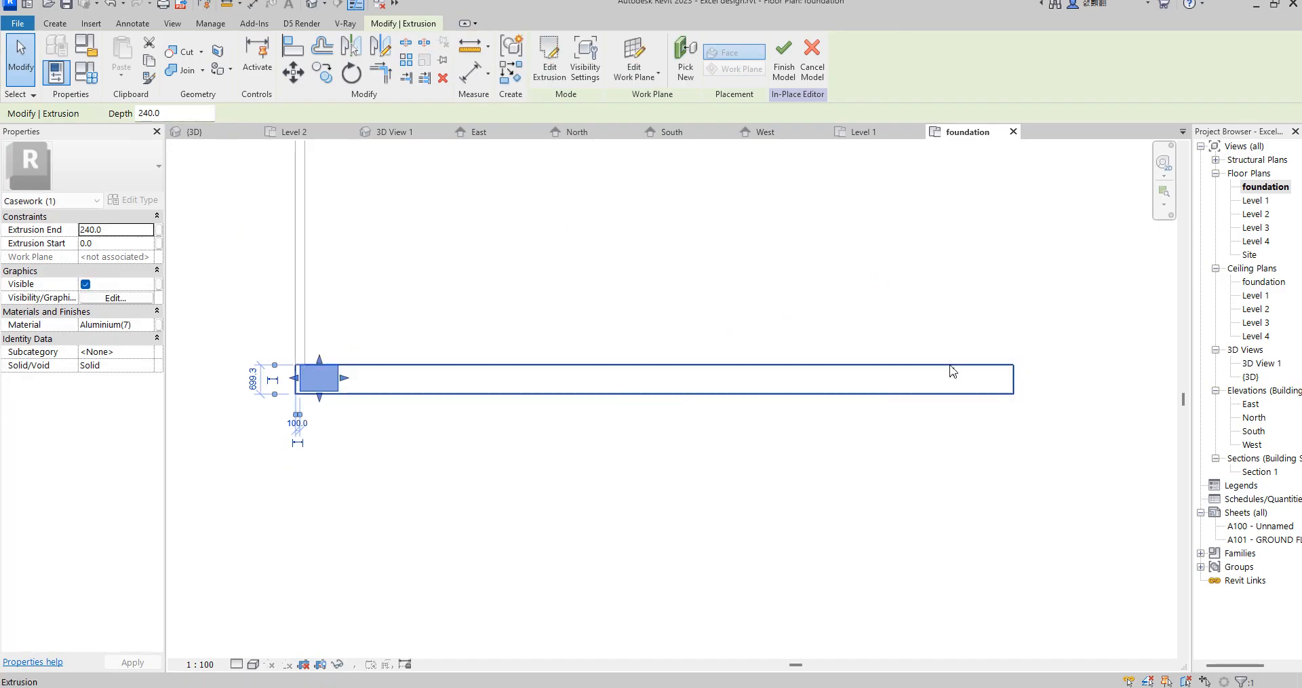
Shorten the copied 200 mm deep border to about 1 m around the short inner strip and finish the in-place model.
left_click(951, 366)
left_click_drag(1017, 378, 354, 380)
scroll(353, 380, "up", 4)
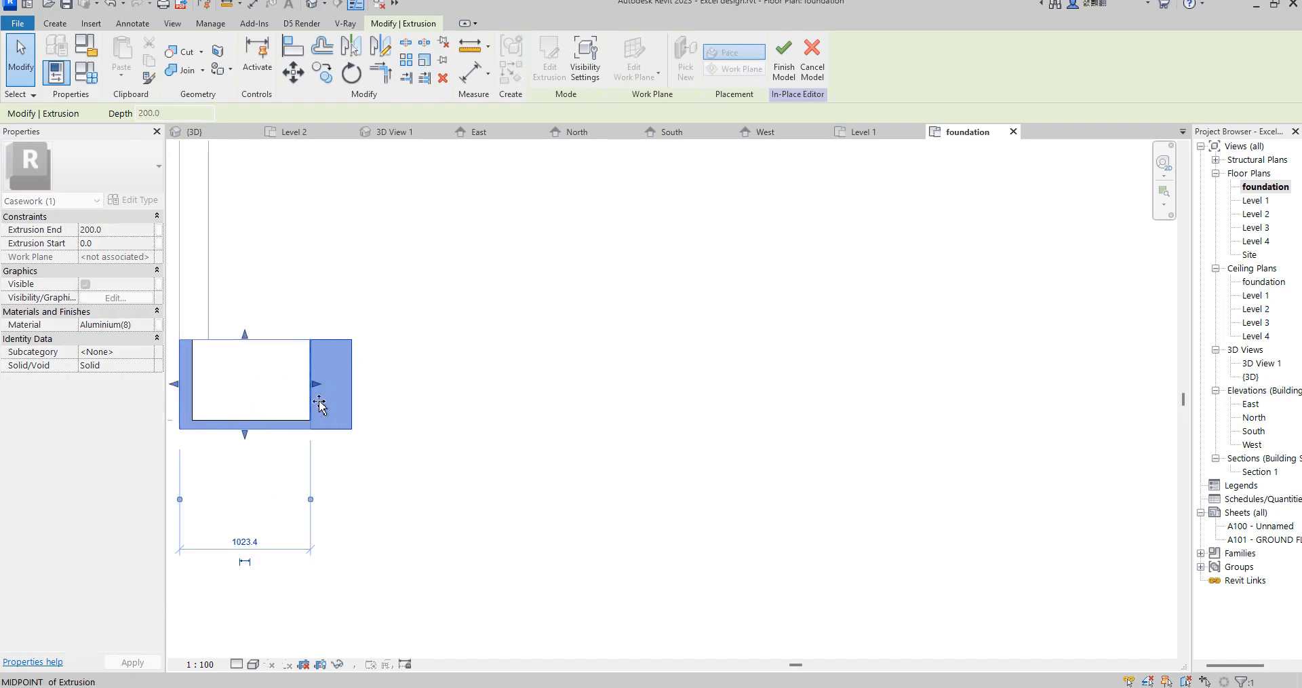
left_click(504, 428)
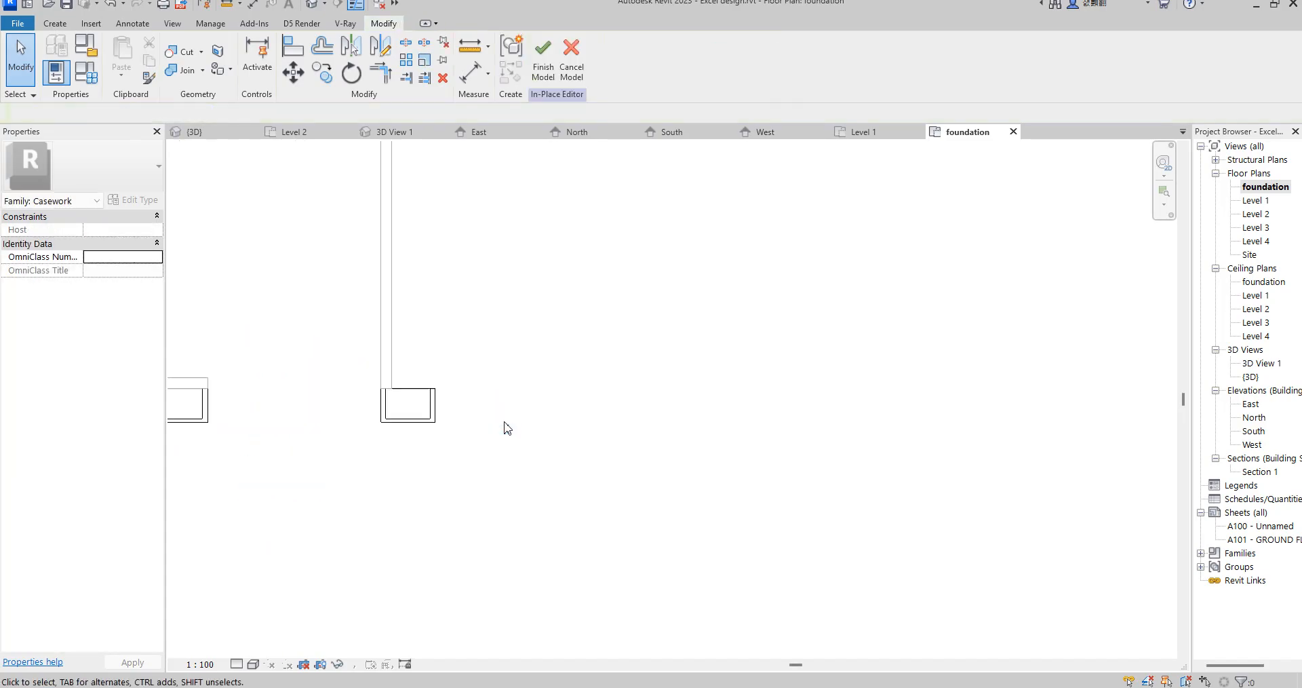
left_click(543, 78)
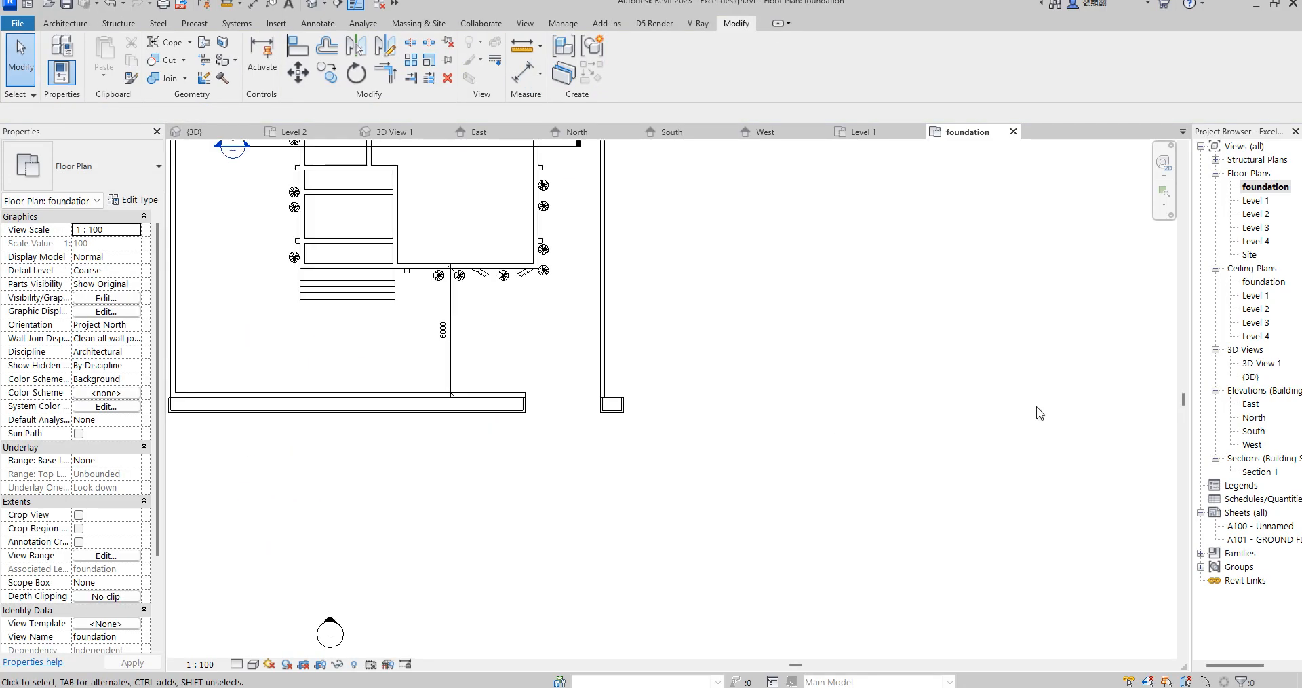
Copy the American Beech planting from the house's southeast corner to four spots along the planting bed outside the south wall.
left_click(542, 275)
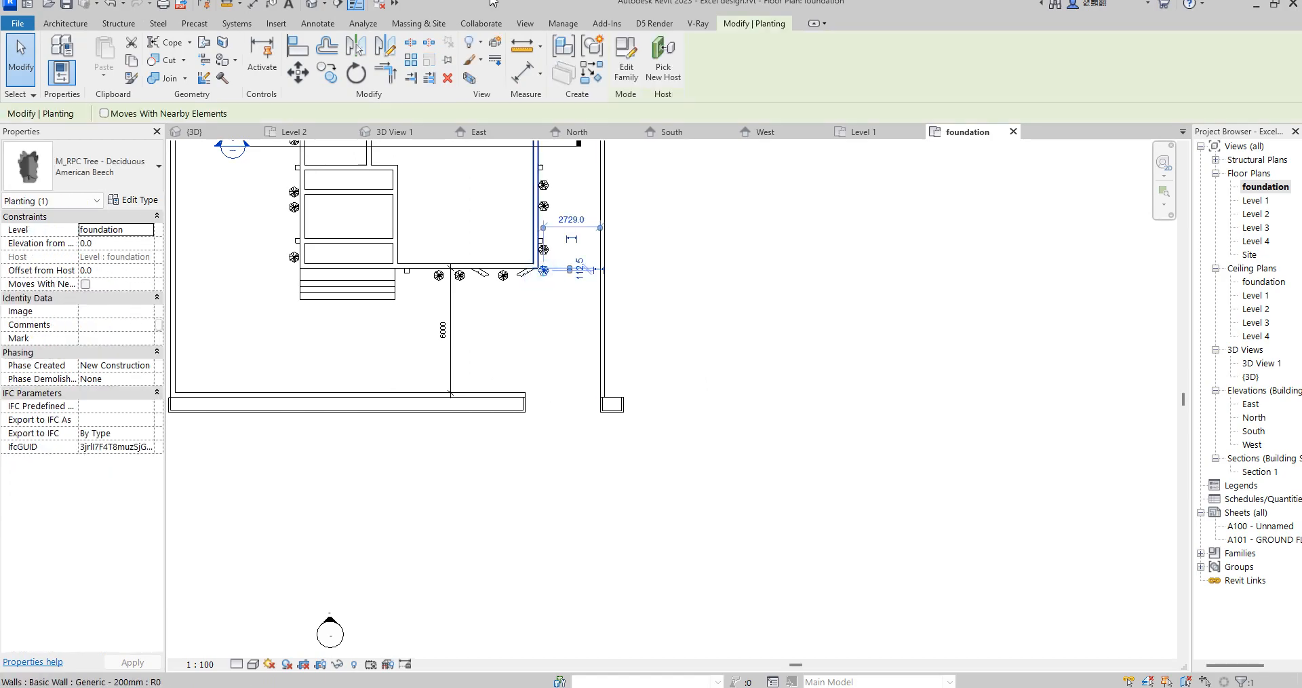
left_click(326, 72)
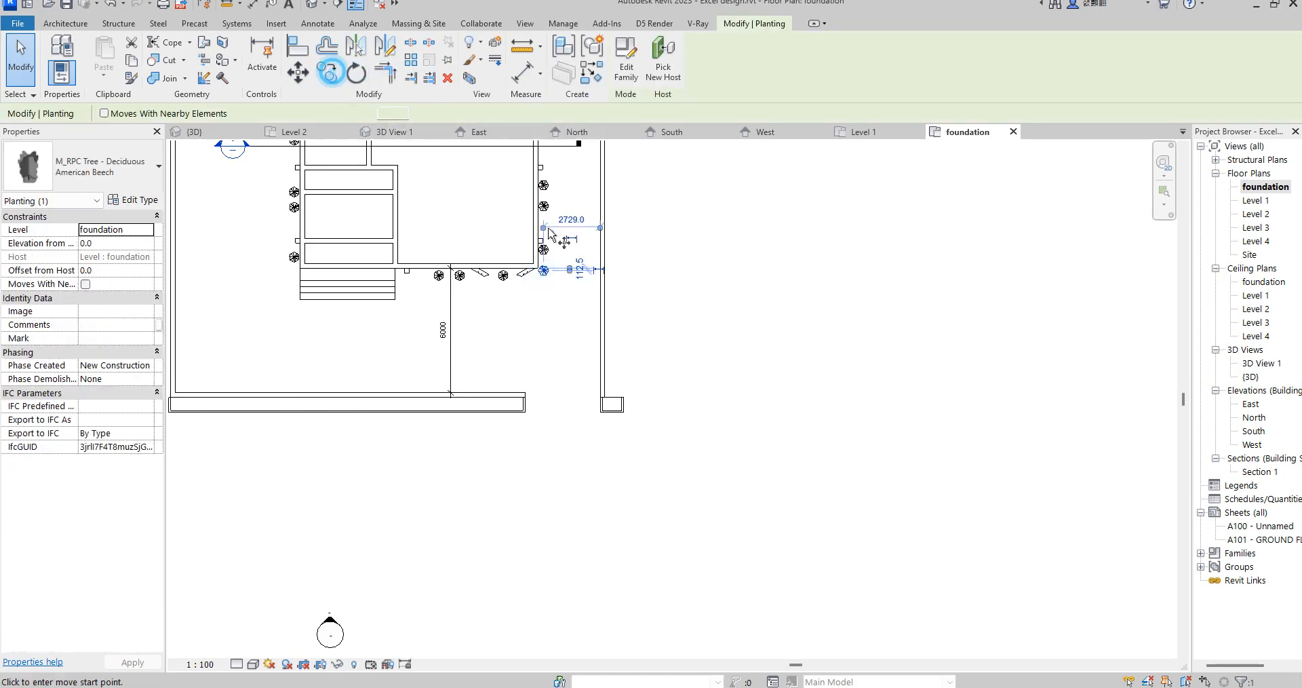
left_click(543, 270)
scroll(482, 403, "up", 6)
left_click(507, 416)
scroll(887, 436, "down", 4)
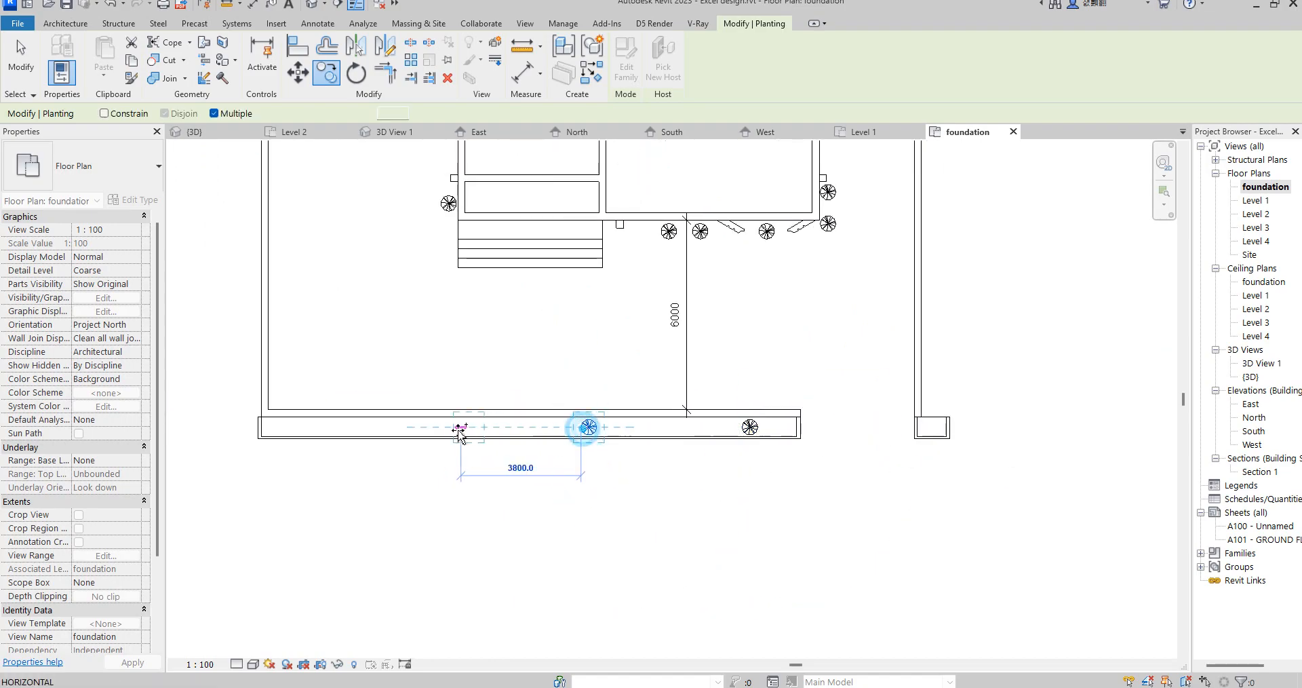
left_click(458, 430)
left_click(338, 430)
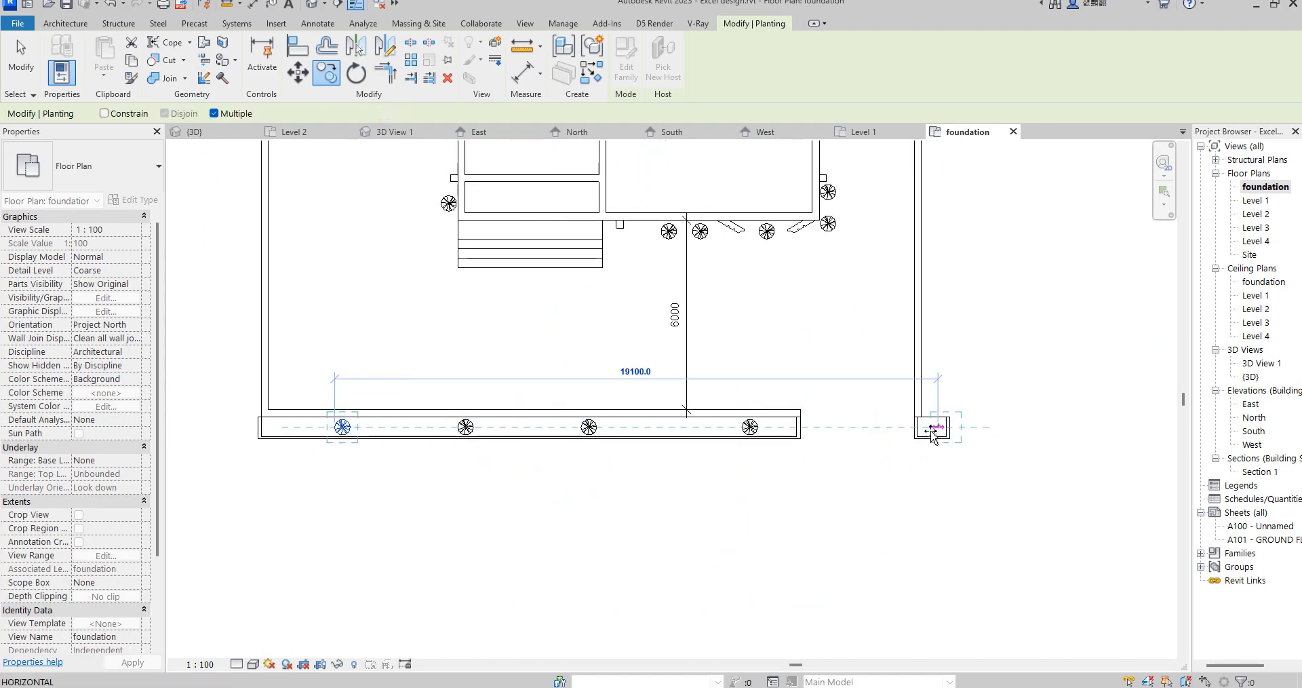
Place one more copy of the planting in the small bed at the east wall and end the copying.
scroll(931, 427, "up", 3)
left_click(930, 426)
scroll(740, 401, "down", 4)
right_click(733, 337)
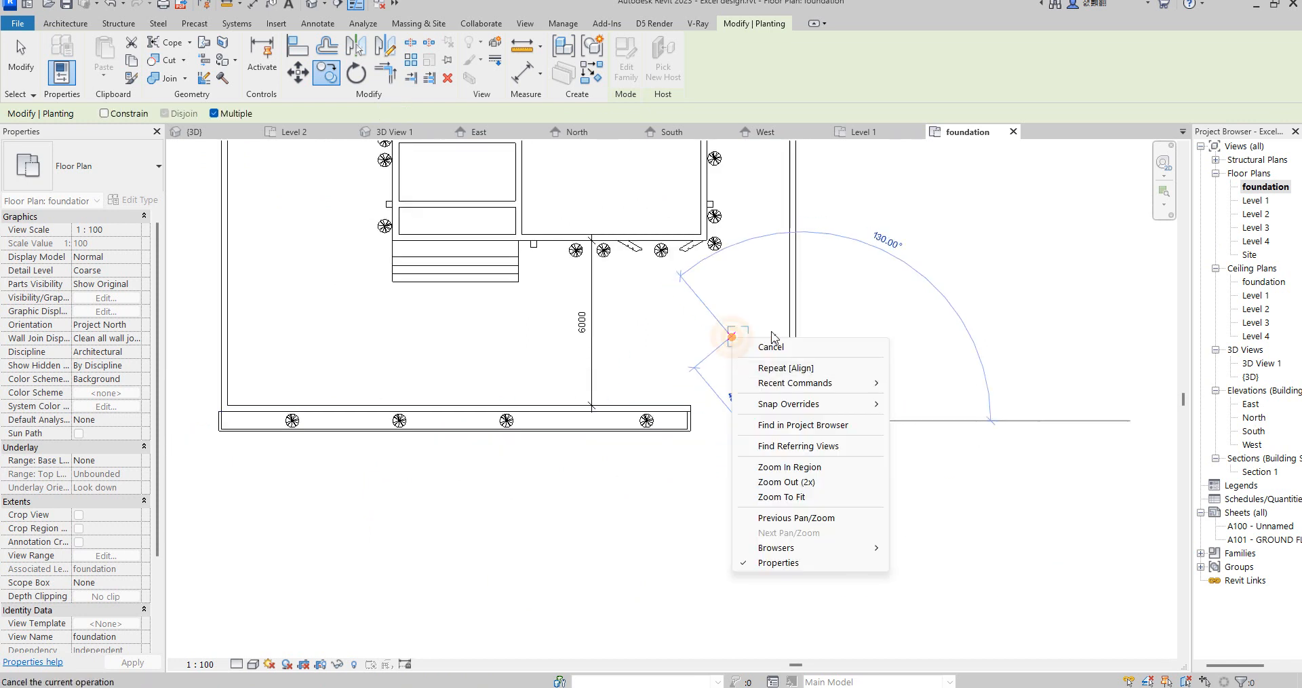
left_click(762, 340)
Open the default 3D view and examine the planting beds, plants and boundary wall around the south opening.
double_click(1251, 376)
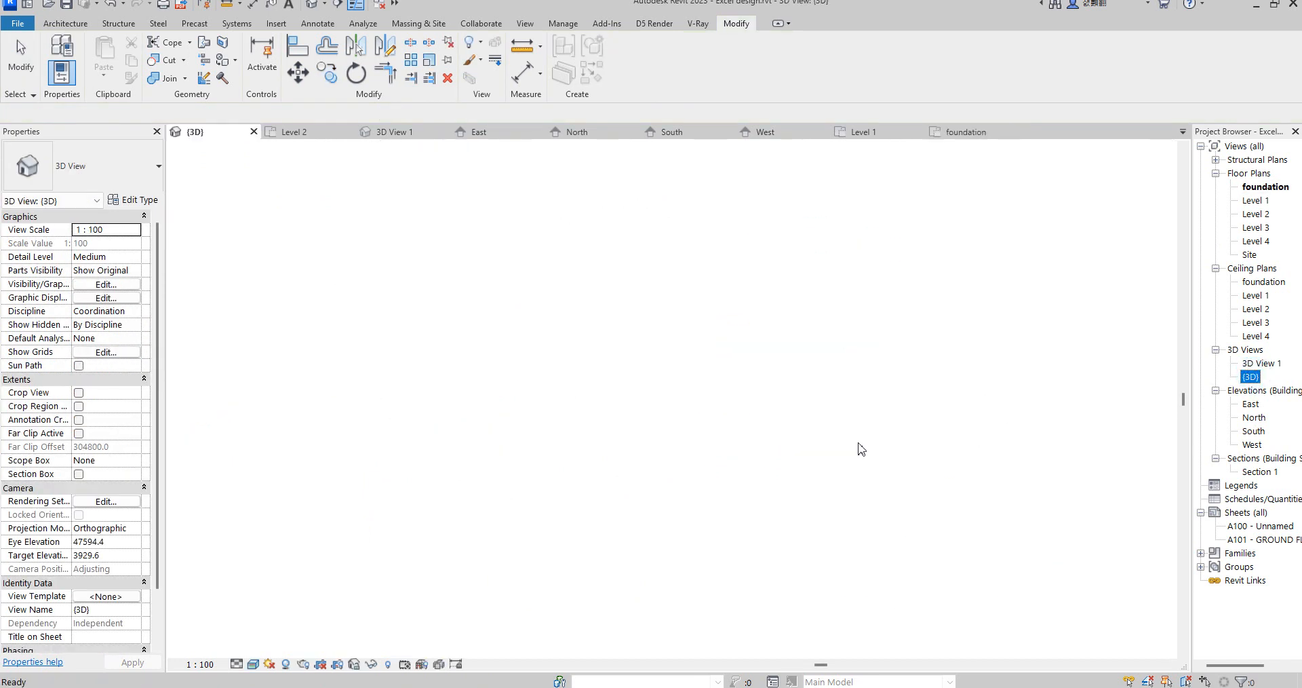
scroll(327, 441, "down", 5)
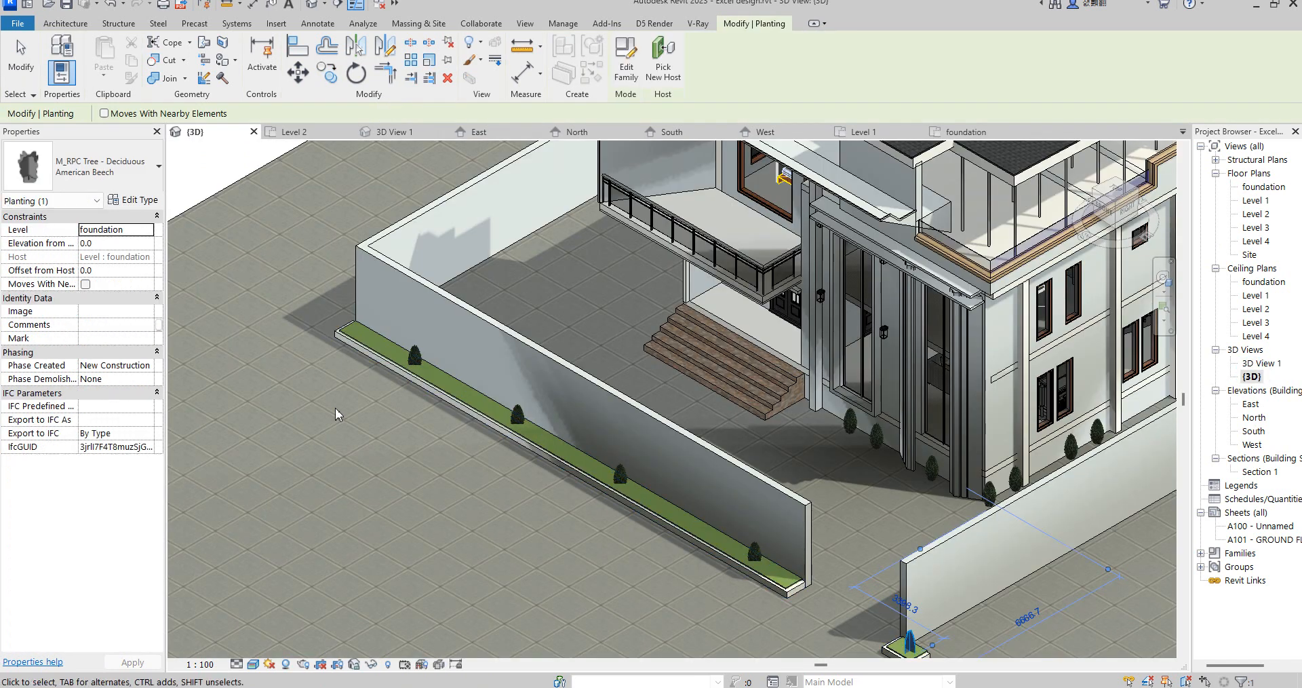
key("Escape")
scroll(423, 413, "up", 4)
scroll(629, 515, "down", 4)
scroll(671, 522, "up", 4)
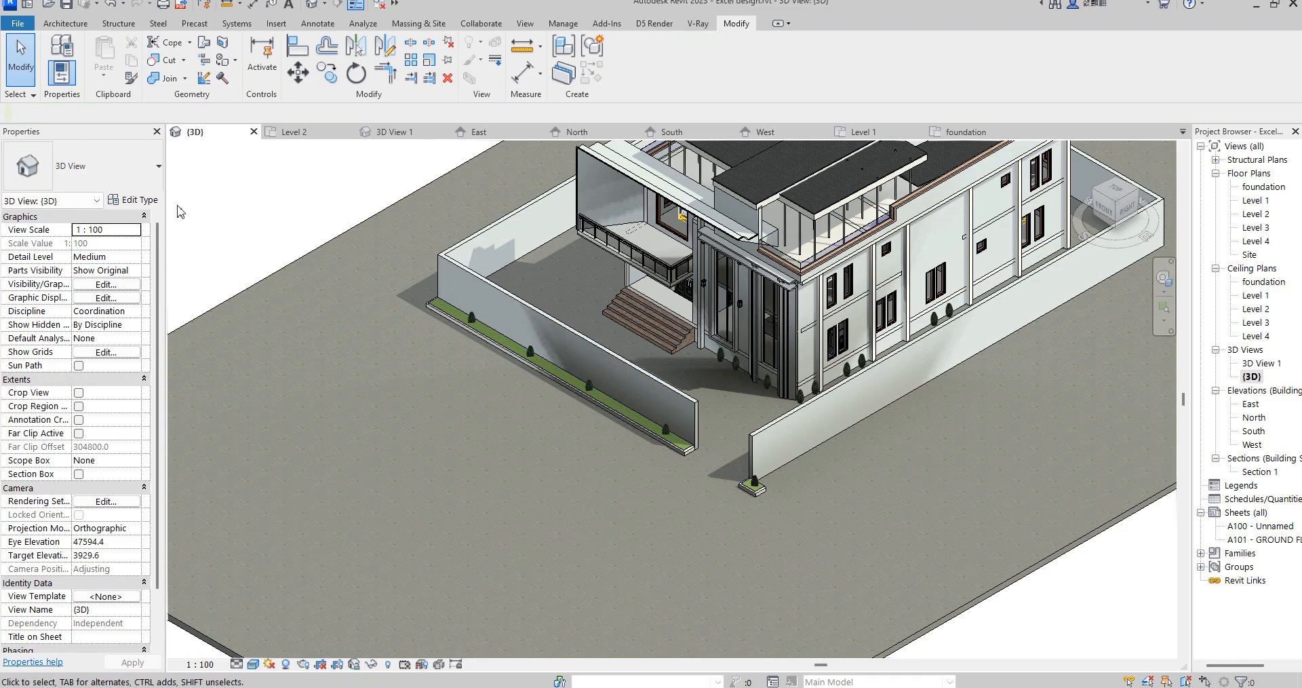
scroll(711, 483, "down", 5)
scroll(756, 510, "up", 4)
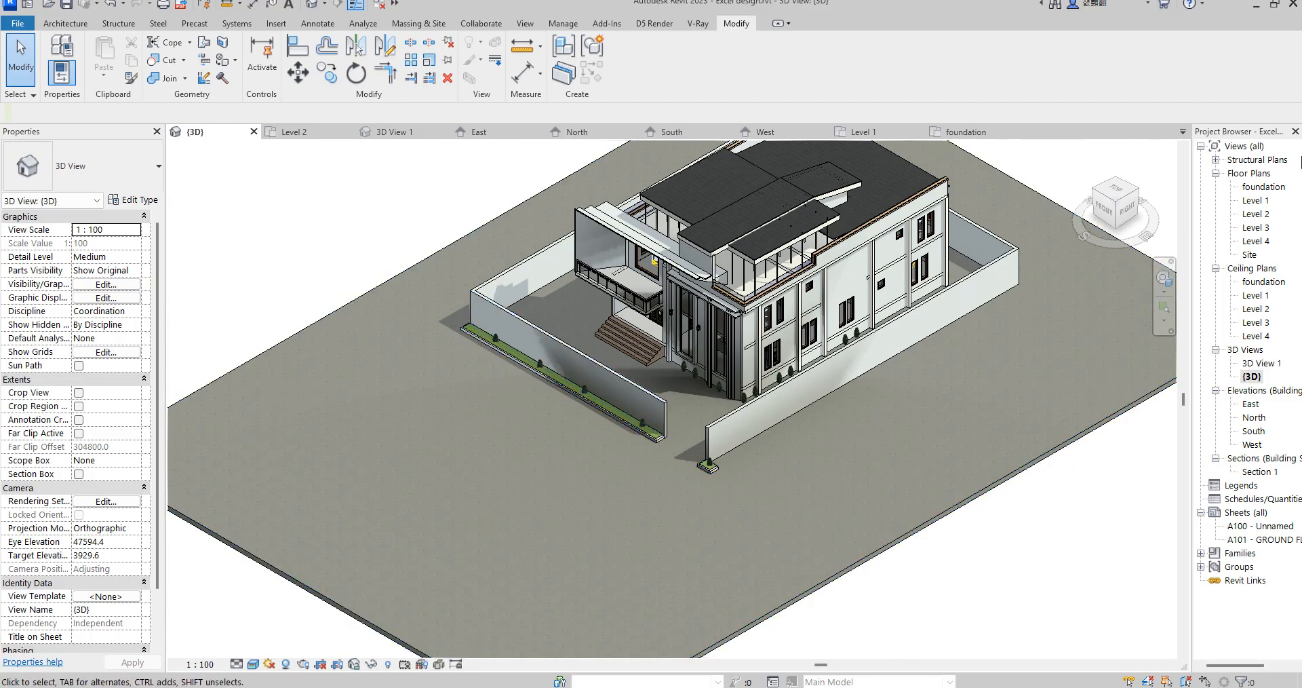
Select the paved site slab, open the foundation floor plan and save the project.
left_click(1034, 461)
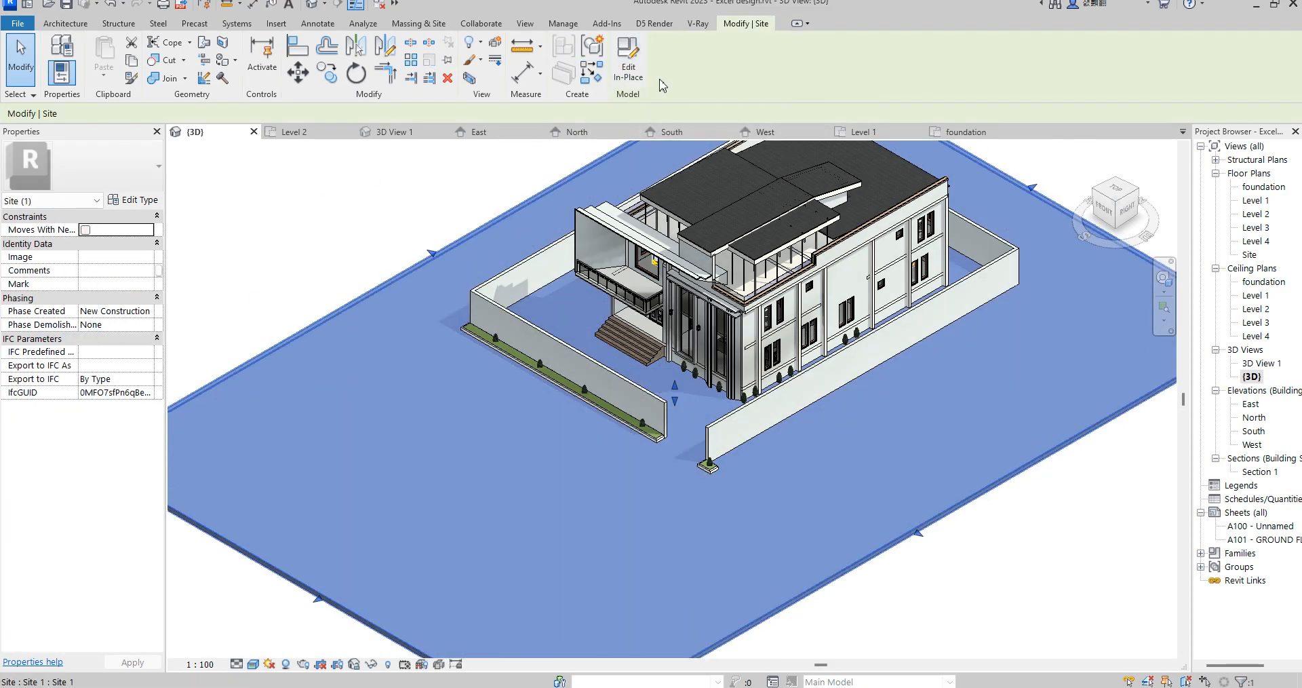
double_click(1264, 186)
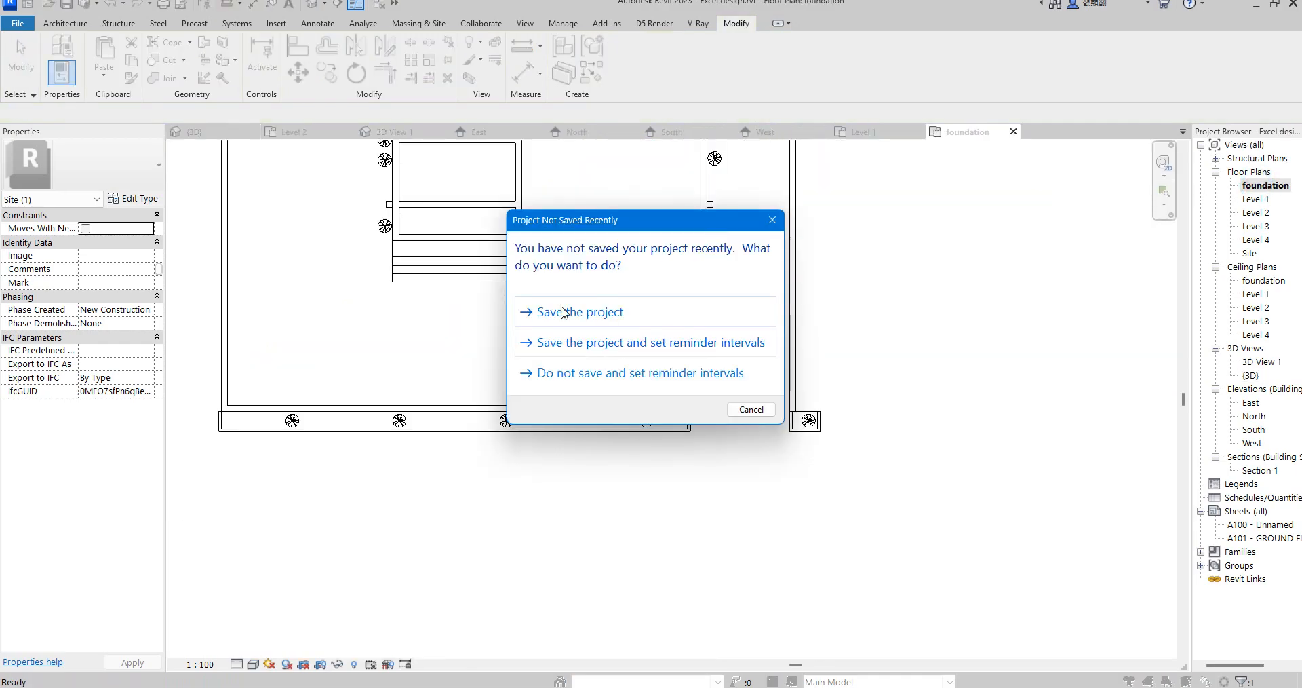
left_click(565, 312)
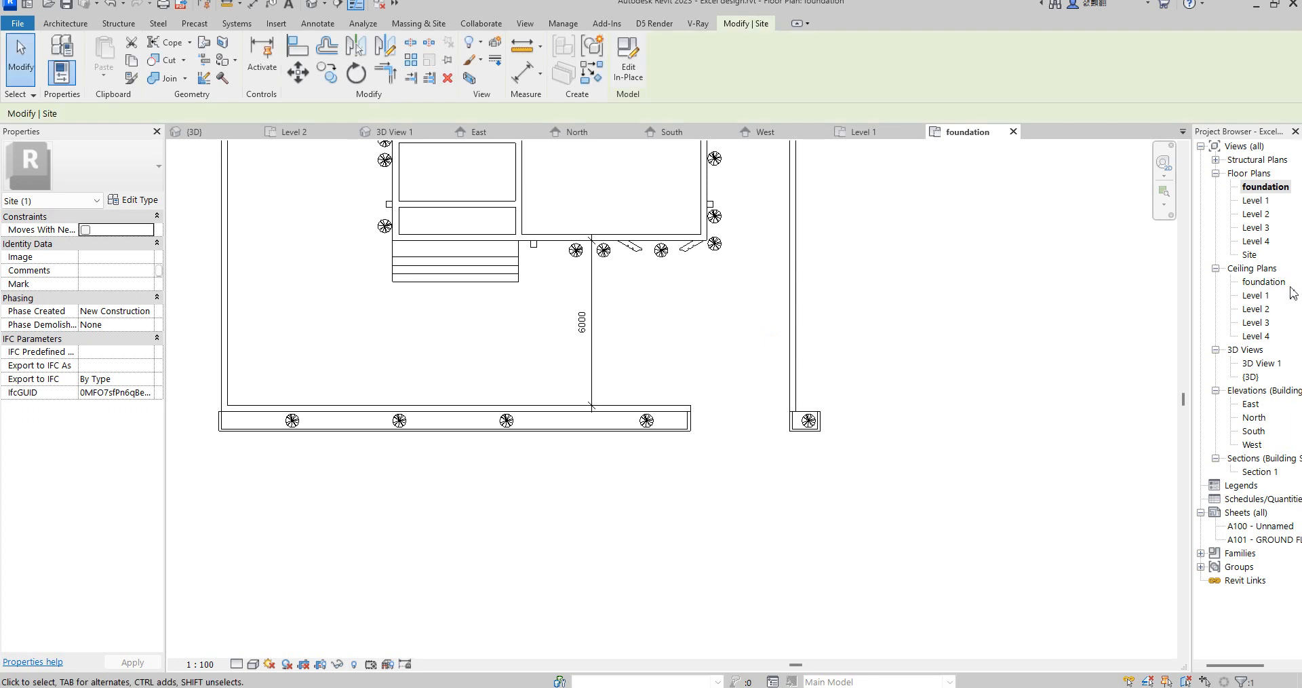
Open the Site floor plan and check whether the selected site slab can be worked on there.
double_click(1250, 256)
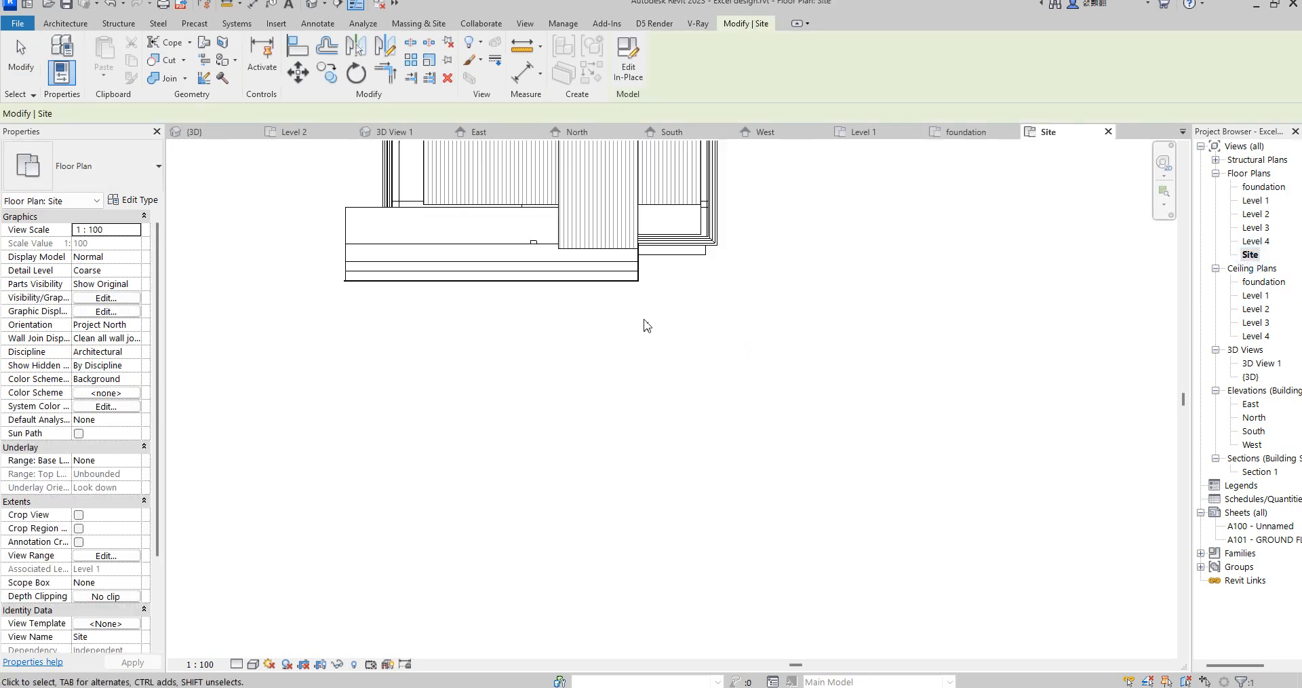
scroll(613, 420, "down", 2)
scroll(613, 385, "up", 3)
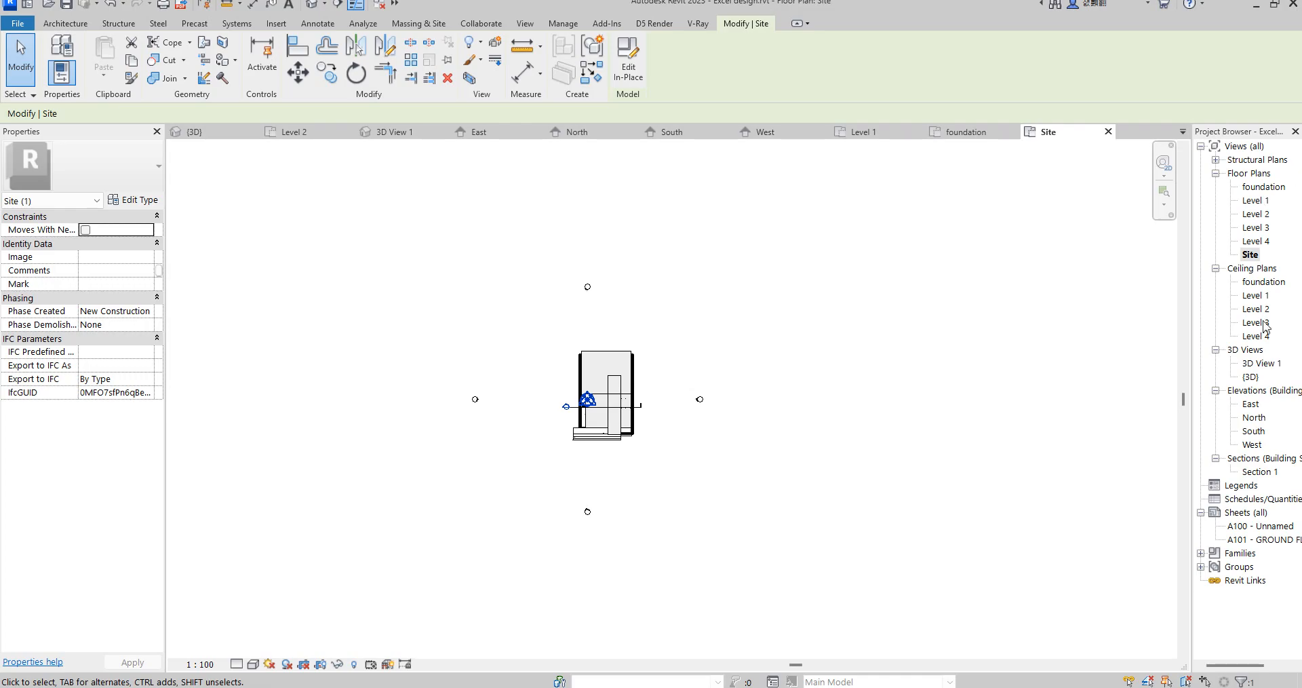
Copy the paved site slab in the default 3D view, using its southwest corner as the base point.
double_click(1250, 377)
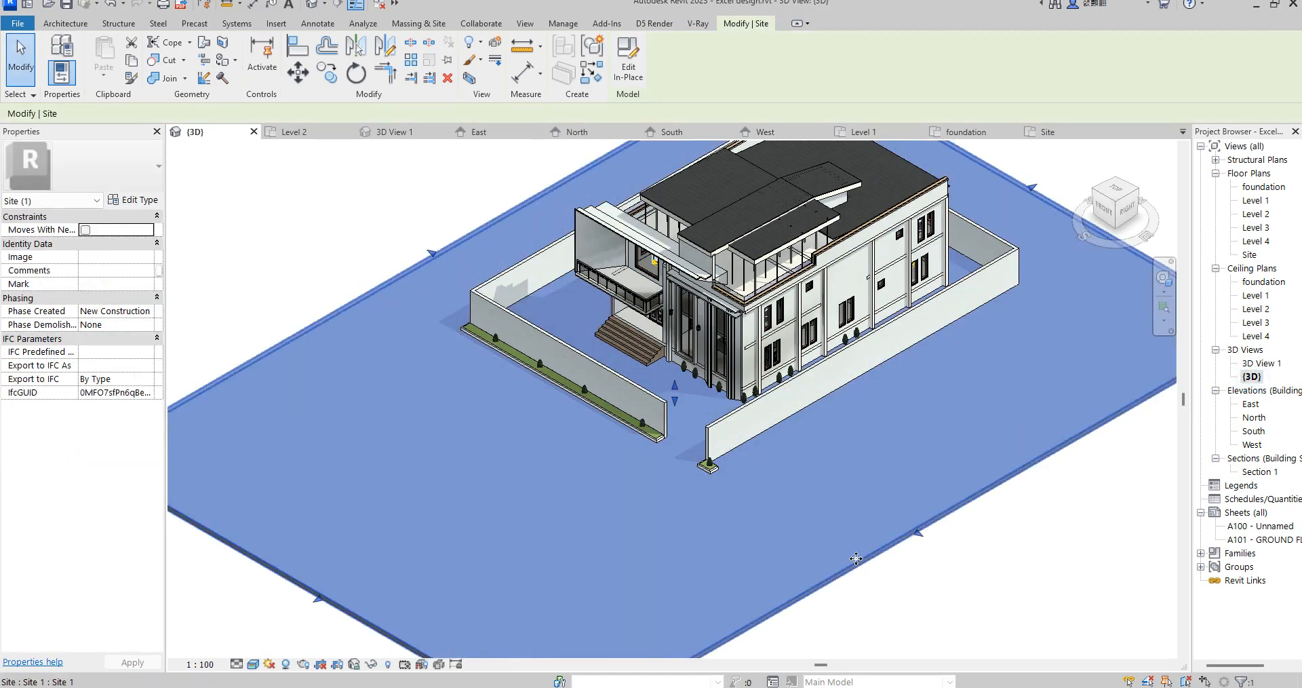
scroll(807, 483, "down", 1)
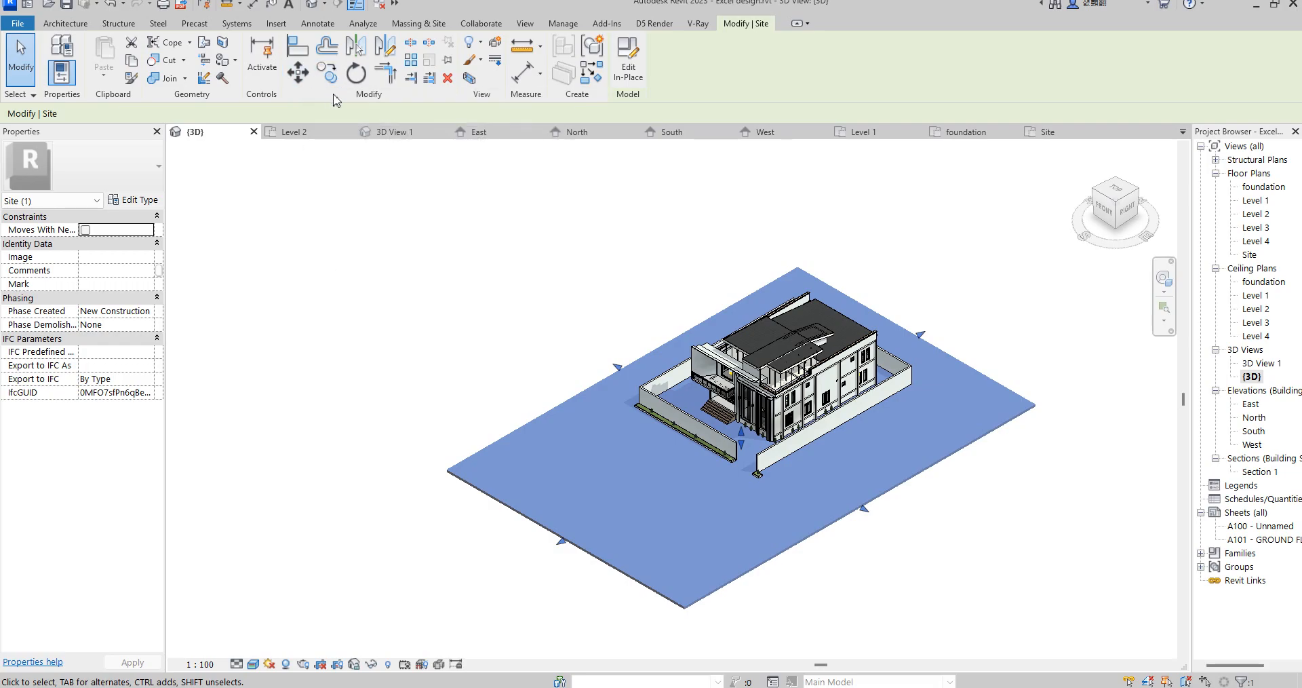
left_click(327, 74)
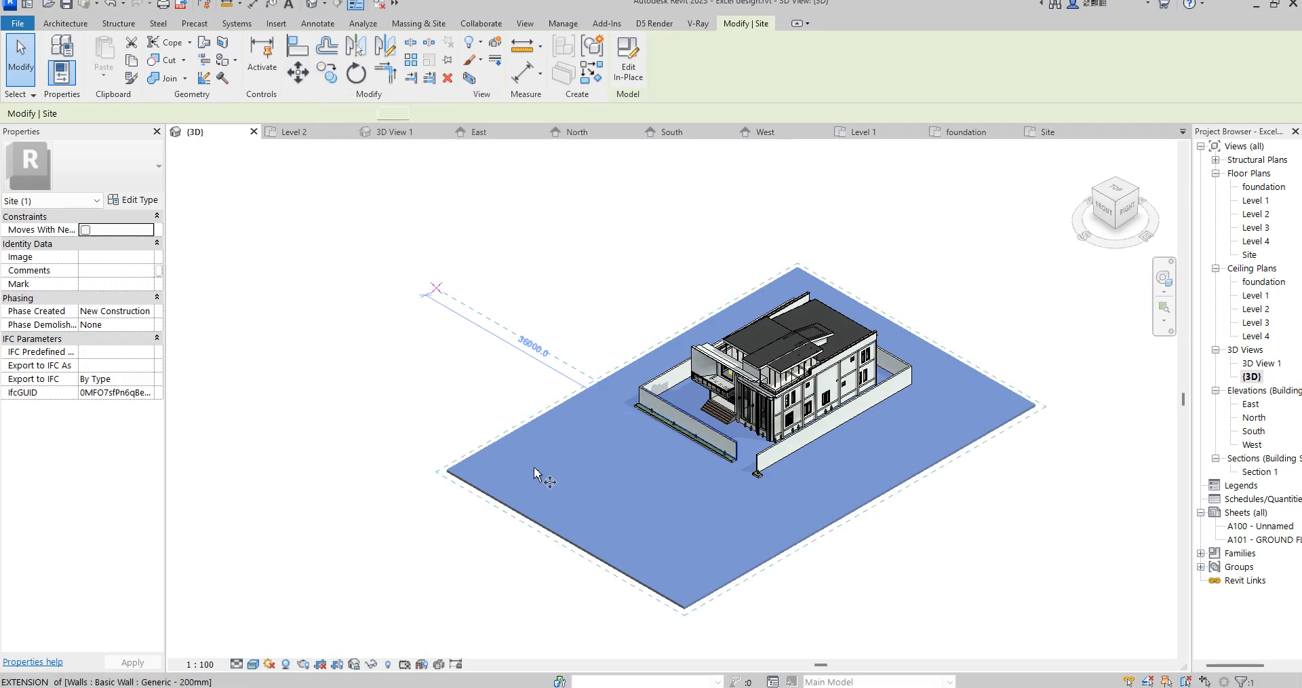
left_click(446, 470)
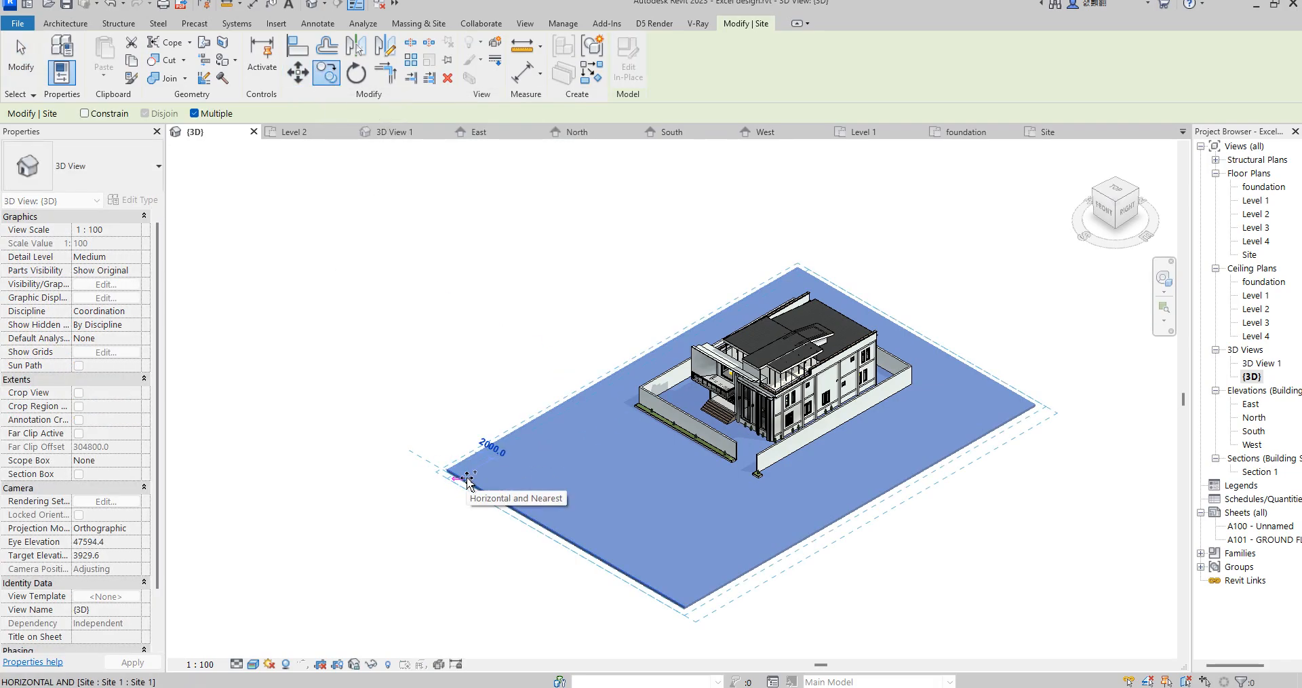
type("19000")
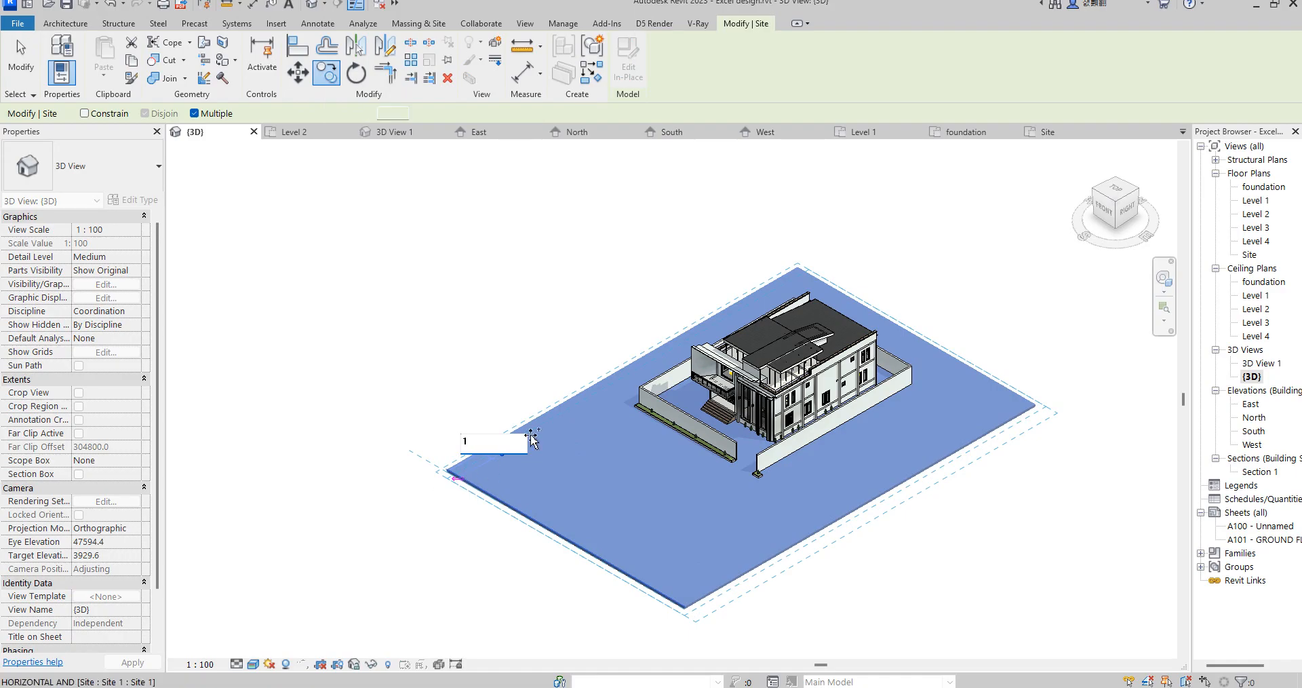
key("Return")
key("Escape")
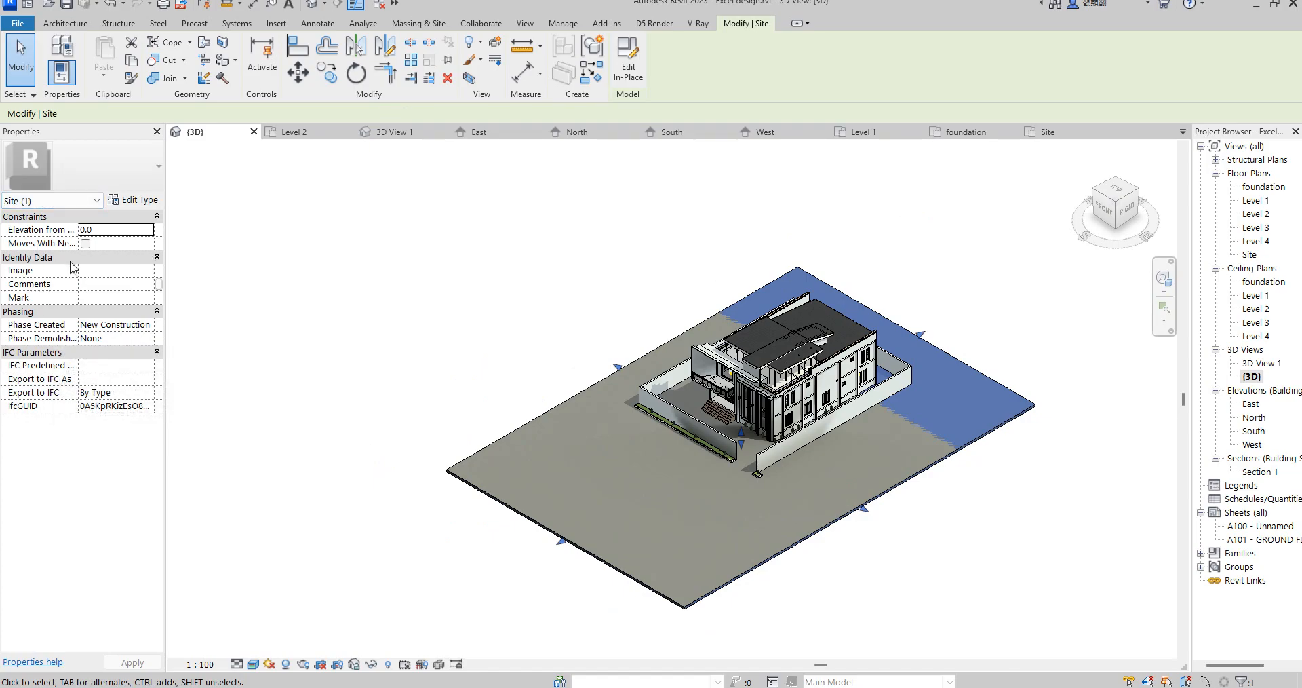
Edit the copied site slab in place and set its extrusion start to -350.
left_click(631, 68)
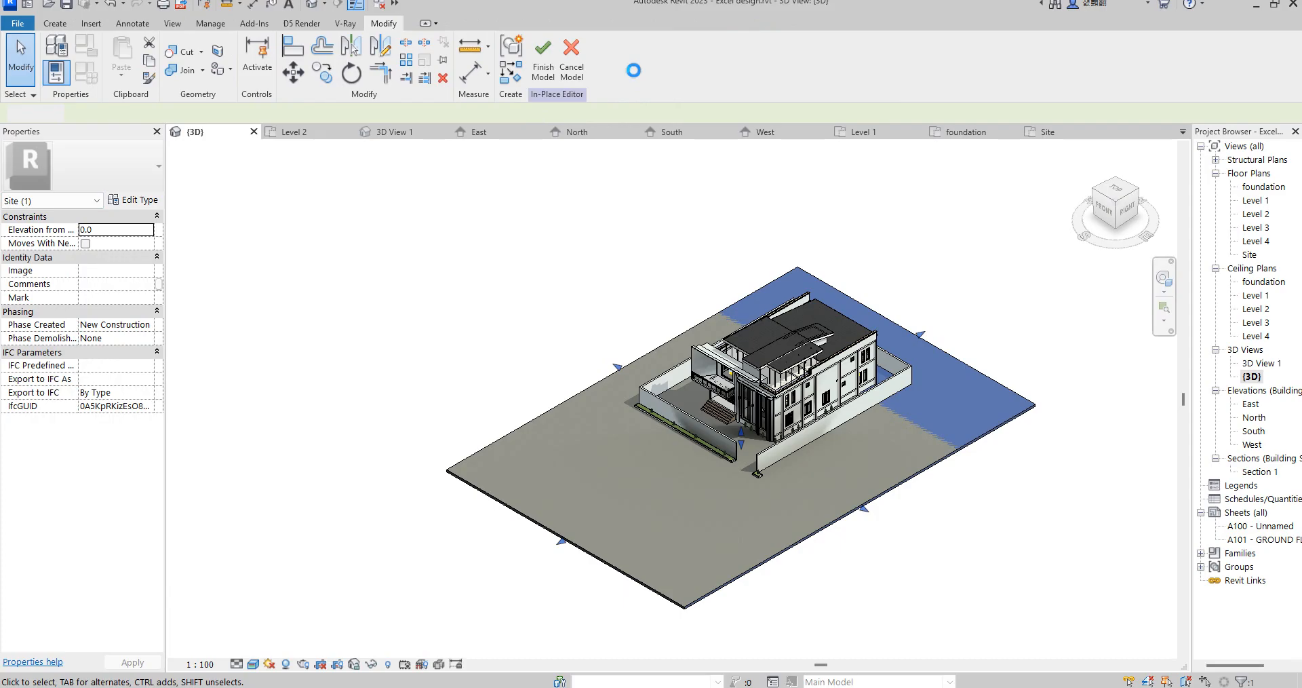
left_click(538, 421)
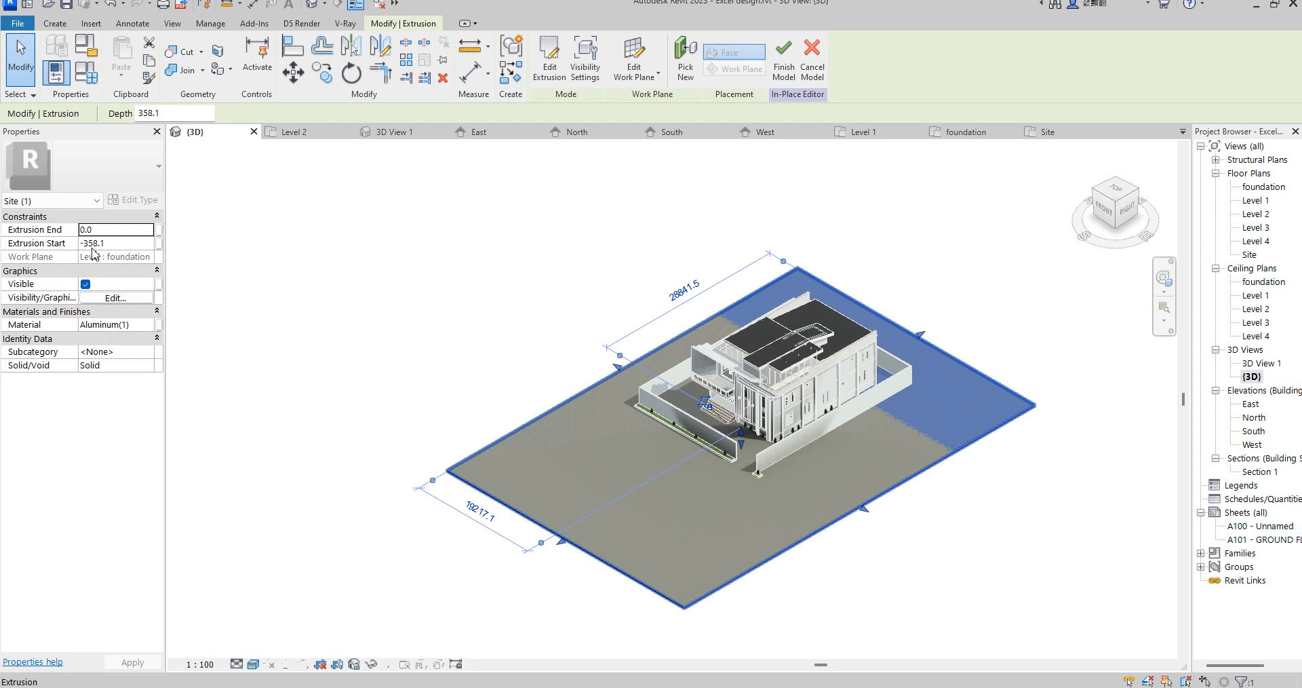
left_click(99, 243)
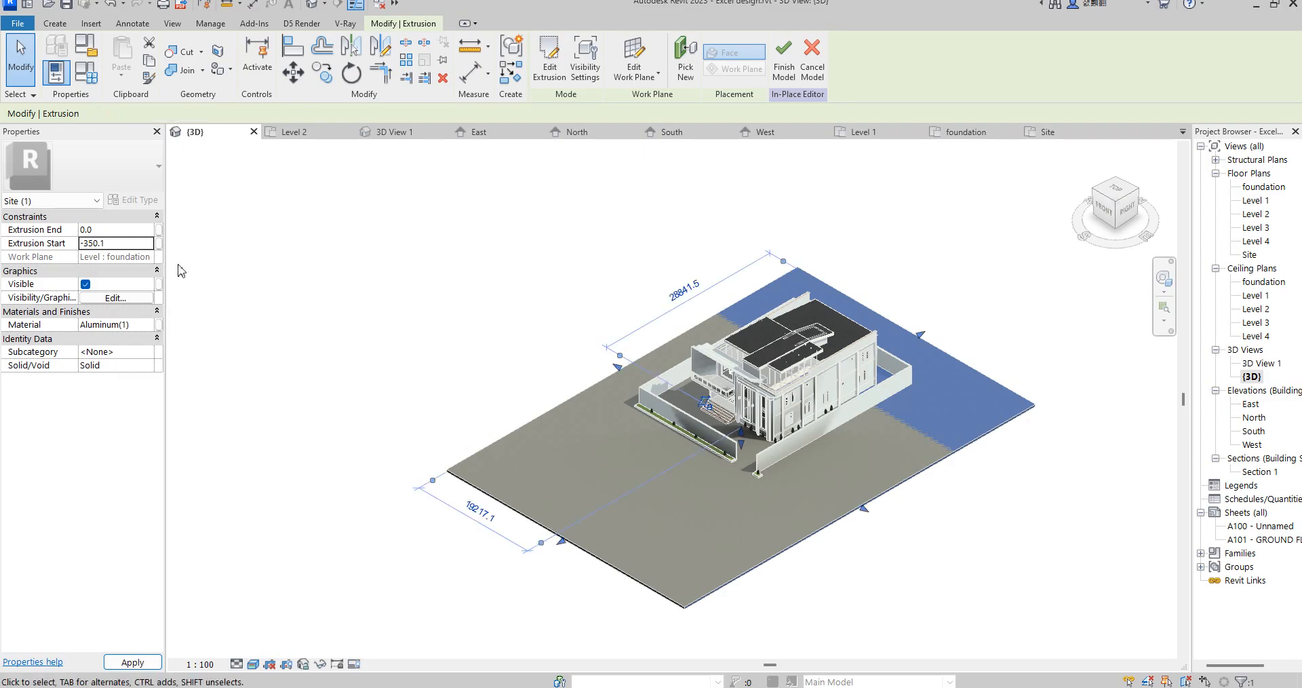
left_click(129, 248)
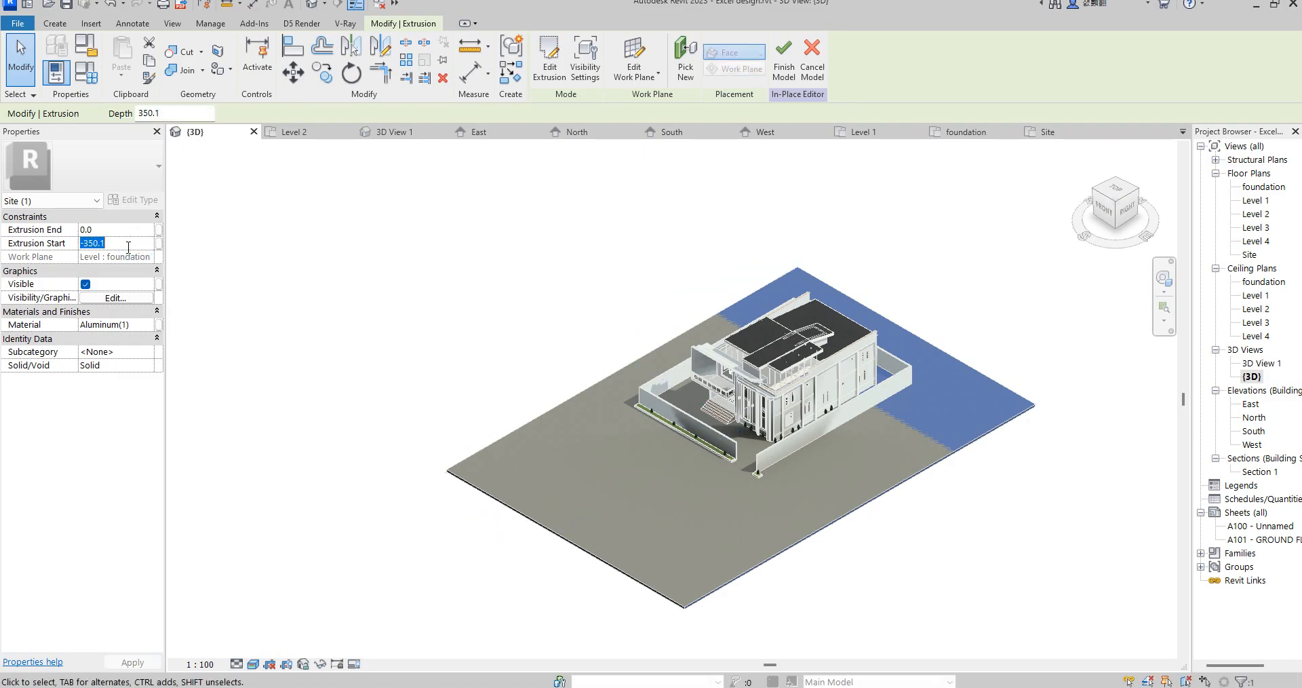
left_click(129, 247)
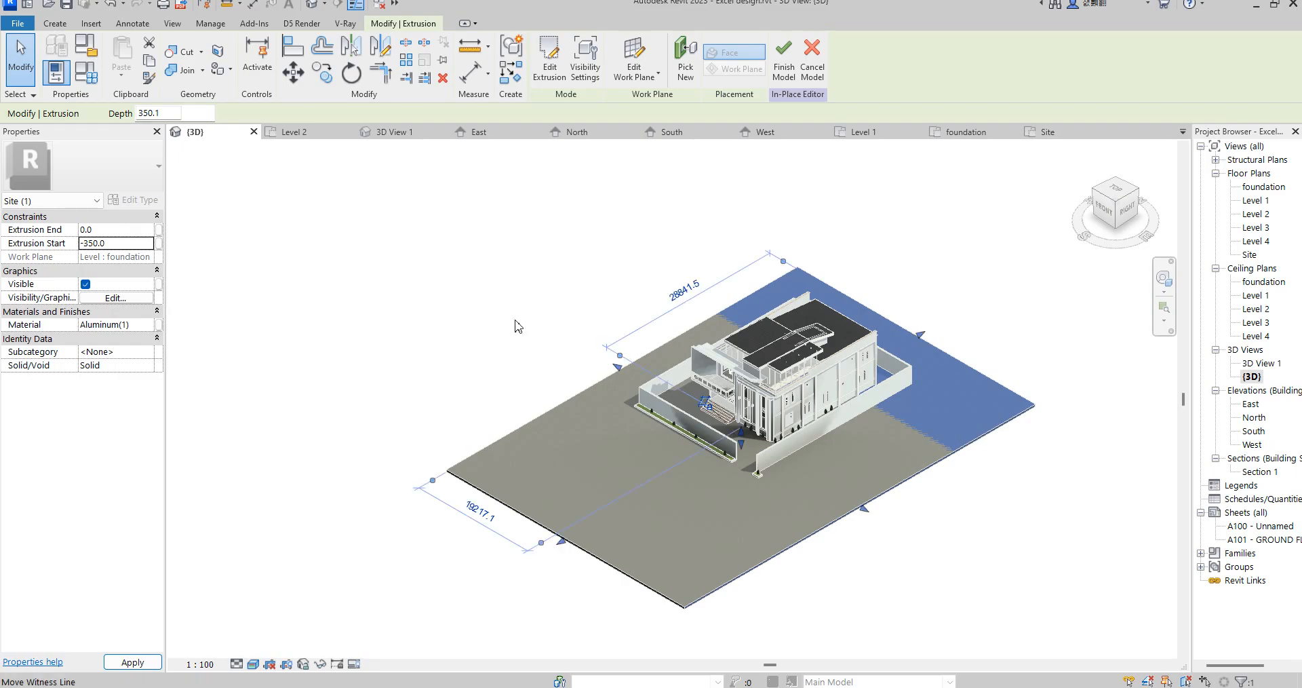
left_click(527, 237)
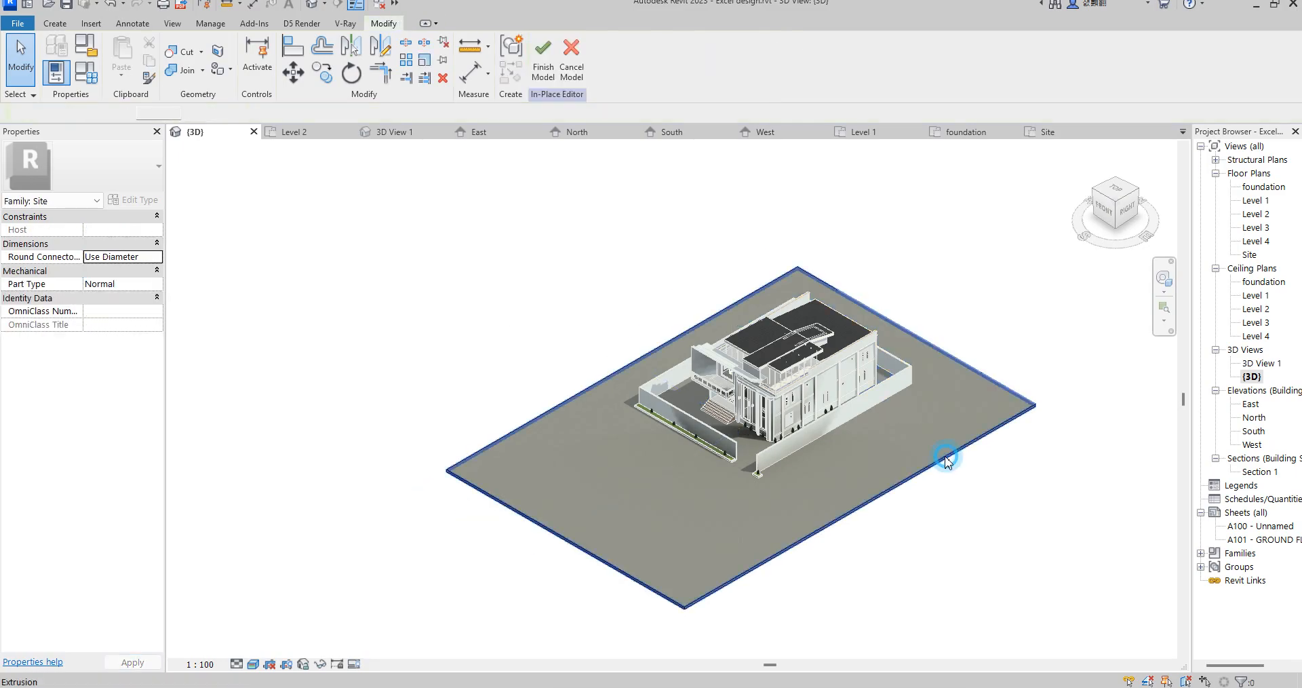
Pull the copied slab's north edge back to the outer edge of the planting bed along the south wall.
left_click(948, 461)
scroll(807, 556, "up", 6)
scroll(797, 575, "down", 5)
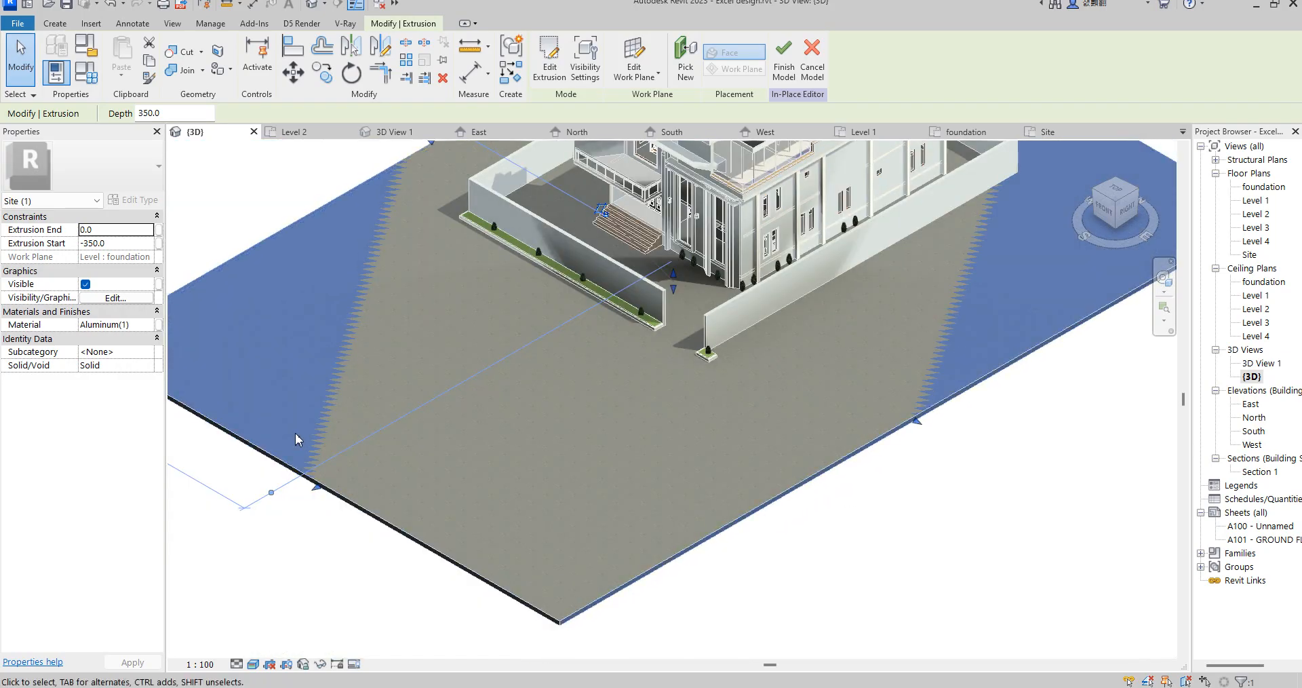
scroll(297, 435, "up", 3)
scroll(478, 617, "up", 1)
scroll(553, 543, "down", 3)
scroll(548, 556, "down", 4)
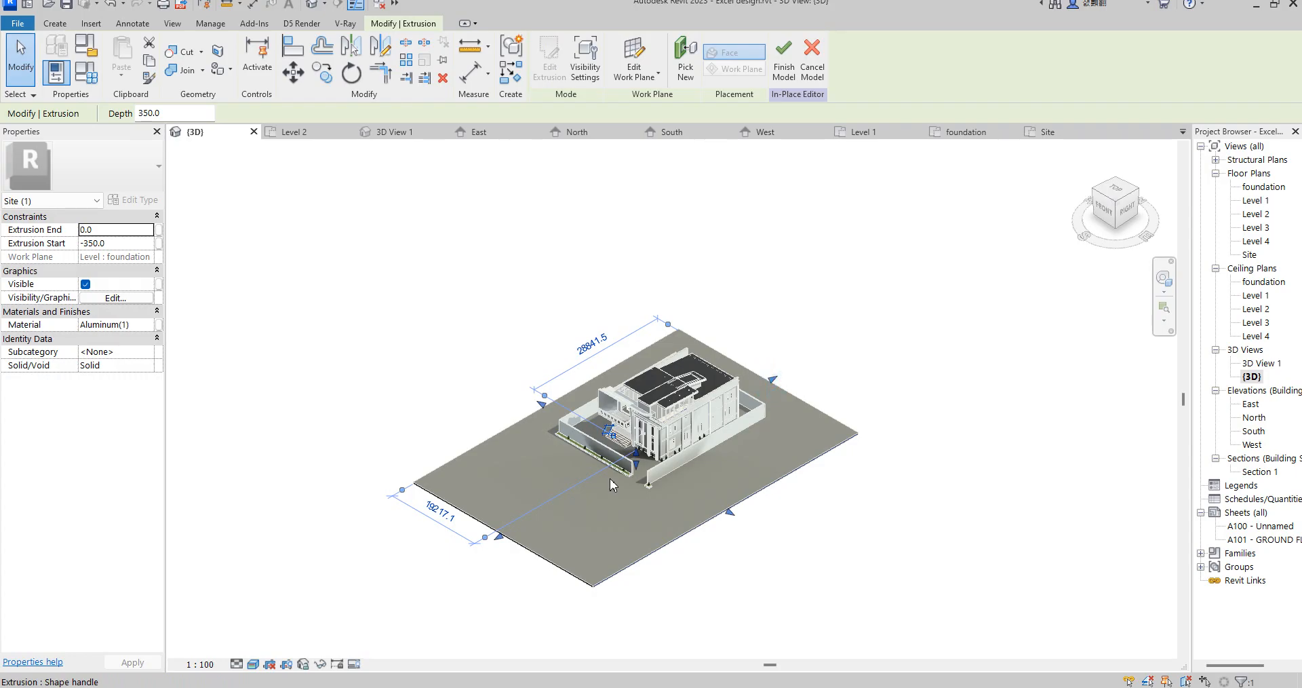
key("Escape")
scroll(613, 499, "up", 5)
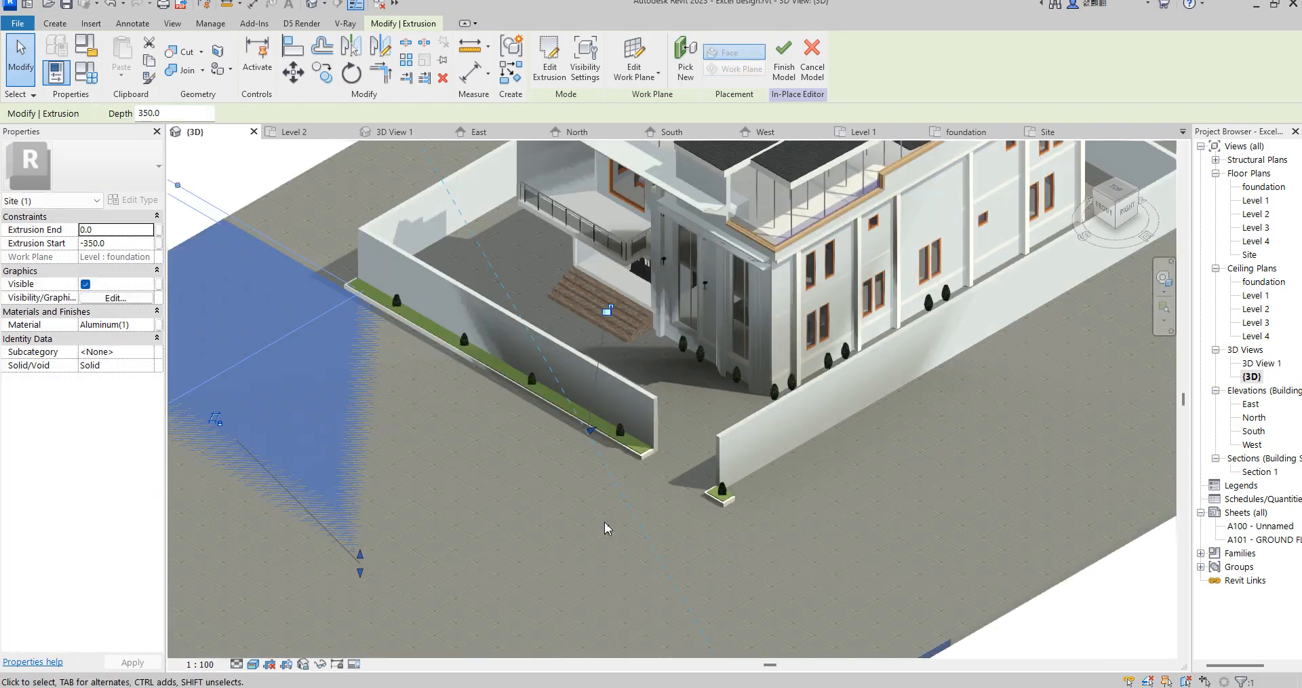
left_click(674, 483)
scroll(514, 504, "down", 5)
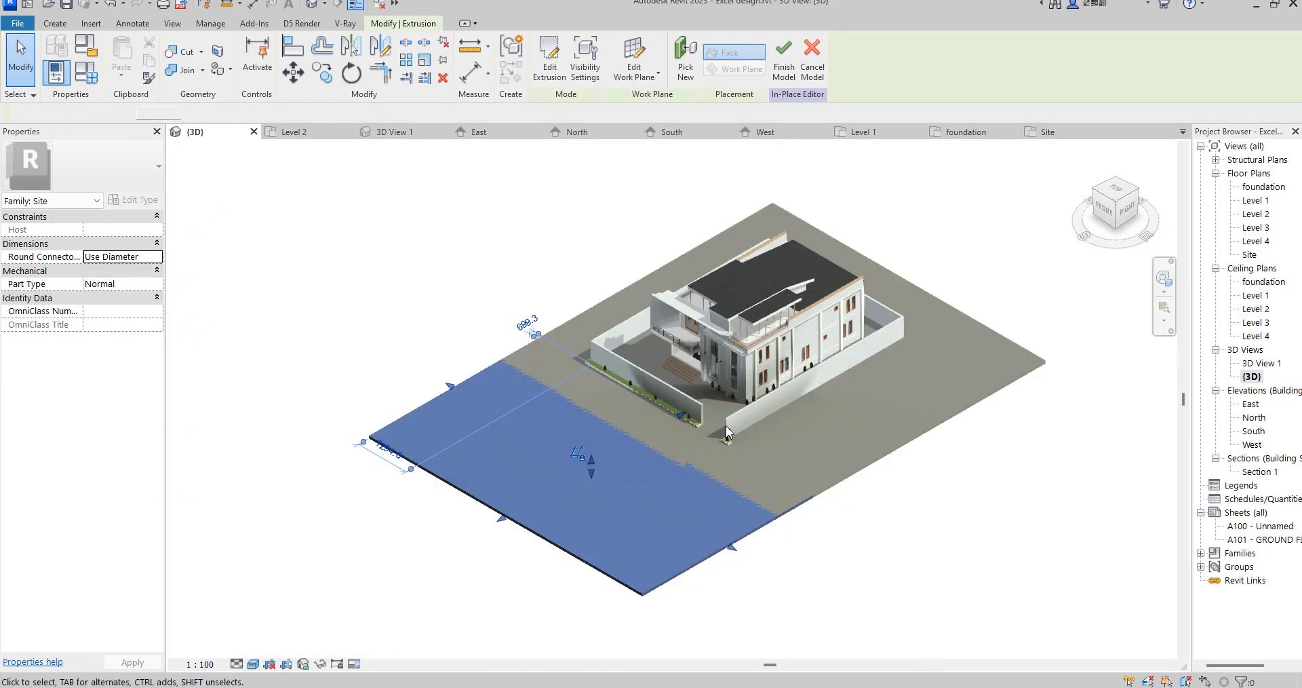
Pull the copied slab's south edge north to narrow the slab to a road-width strip in front of the south wall.
left_click(502, 518)
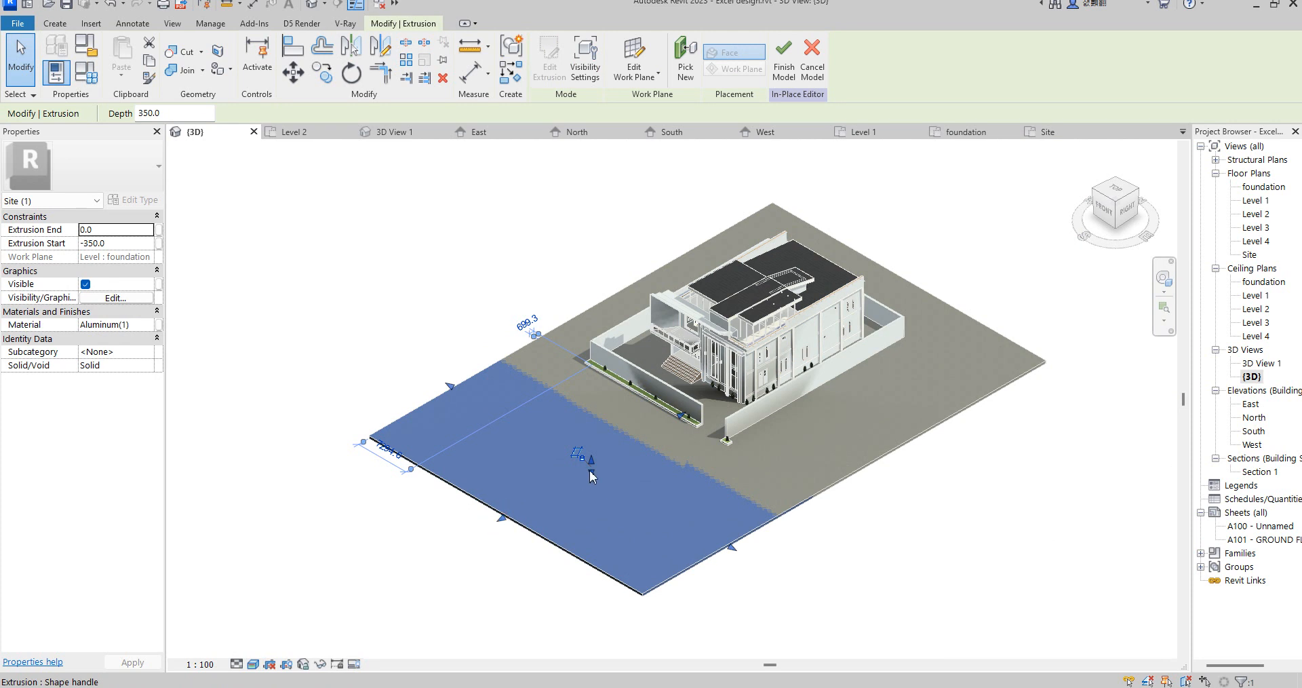
scroll(603, 466, "up", 5)
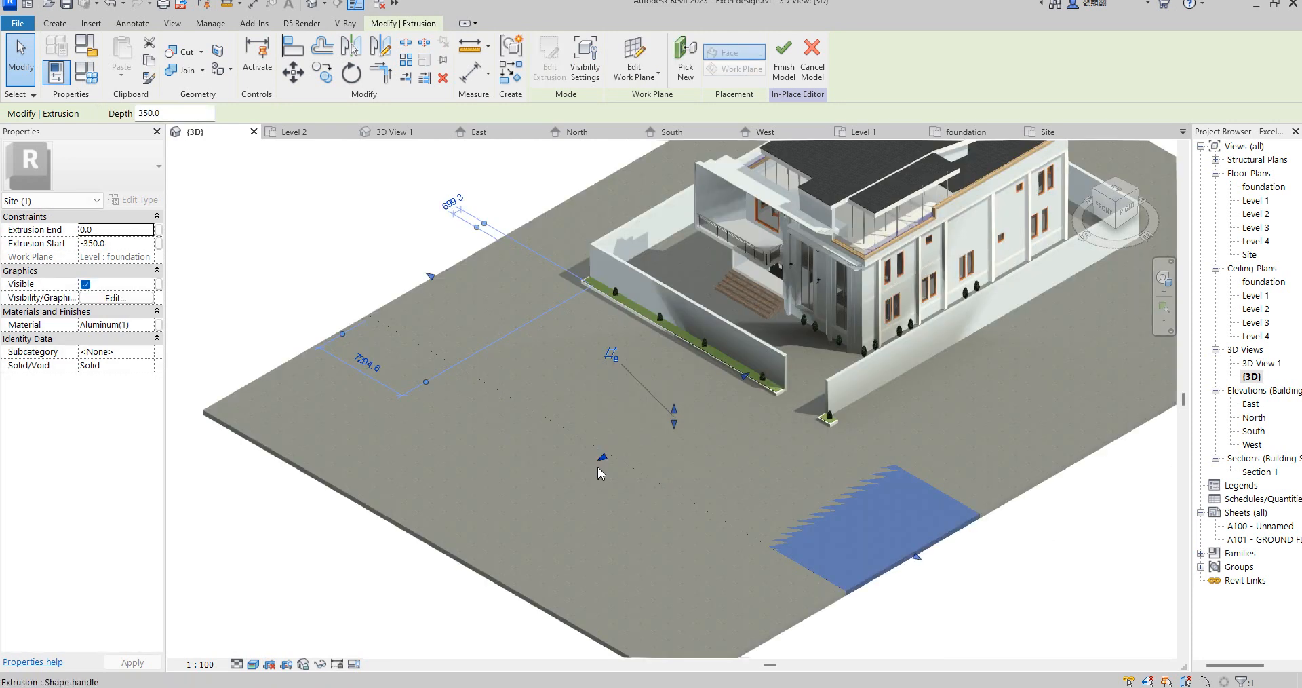
left_click_drag(631, 447, 621, 399)
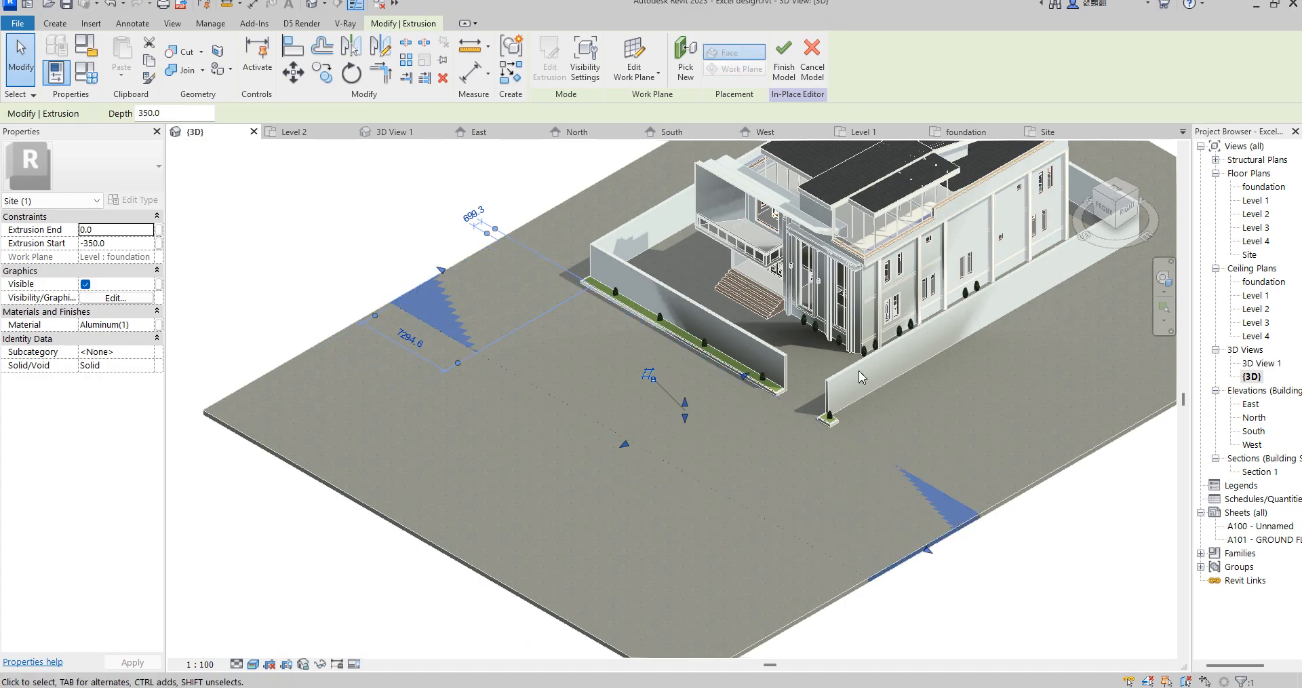
Duplicate the slab's Aluminum(1) material together with its assets and set the copy's shading to use the render appearance.
left_click(136, 325)
left_click(150, 324)
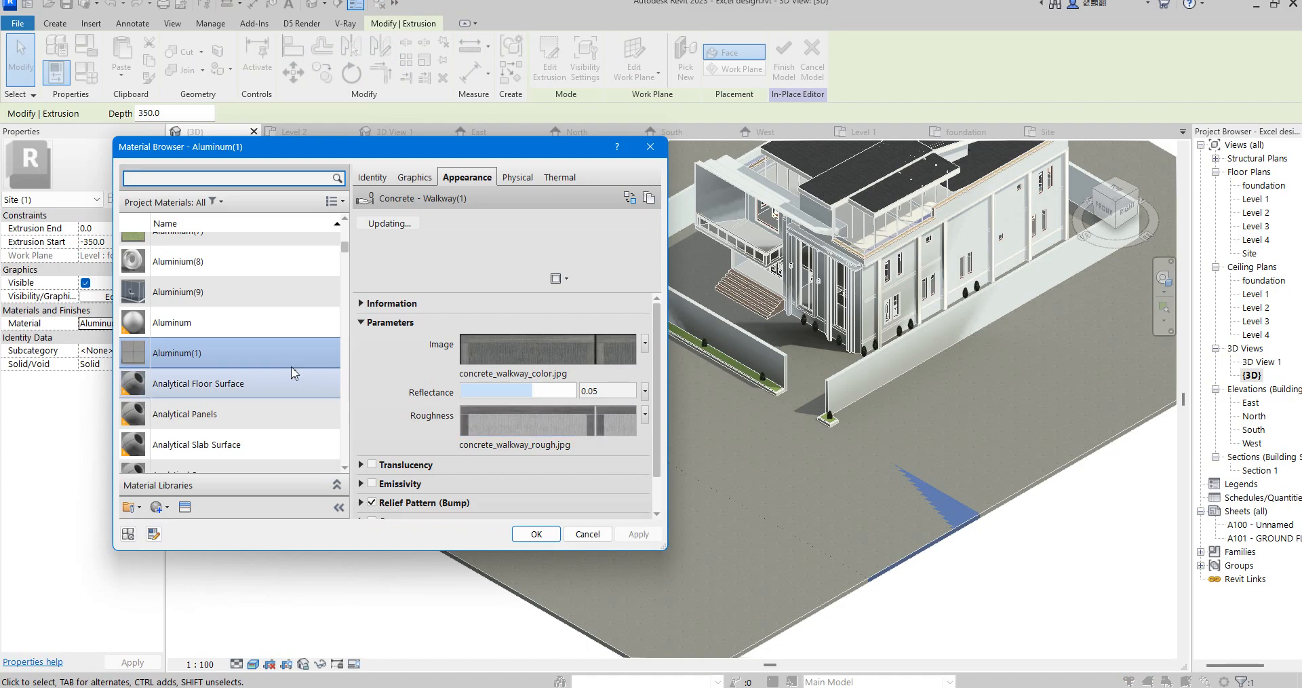
right_click(193, 353)
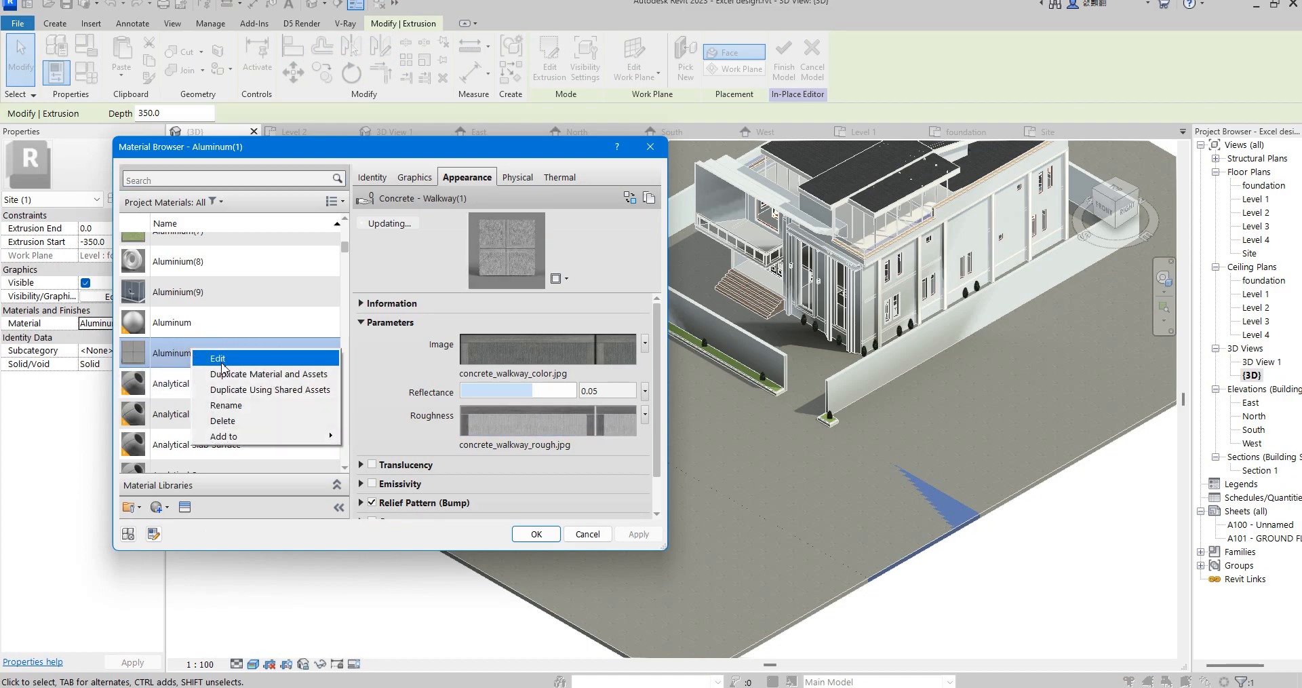
left_click(224, 372)
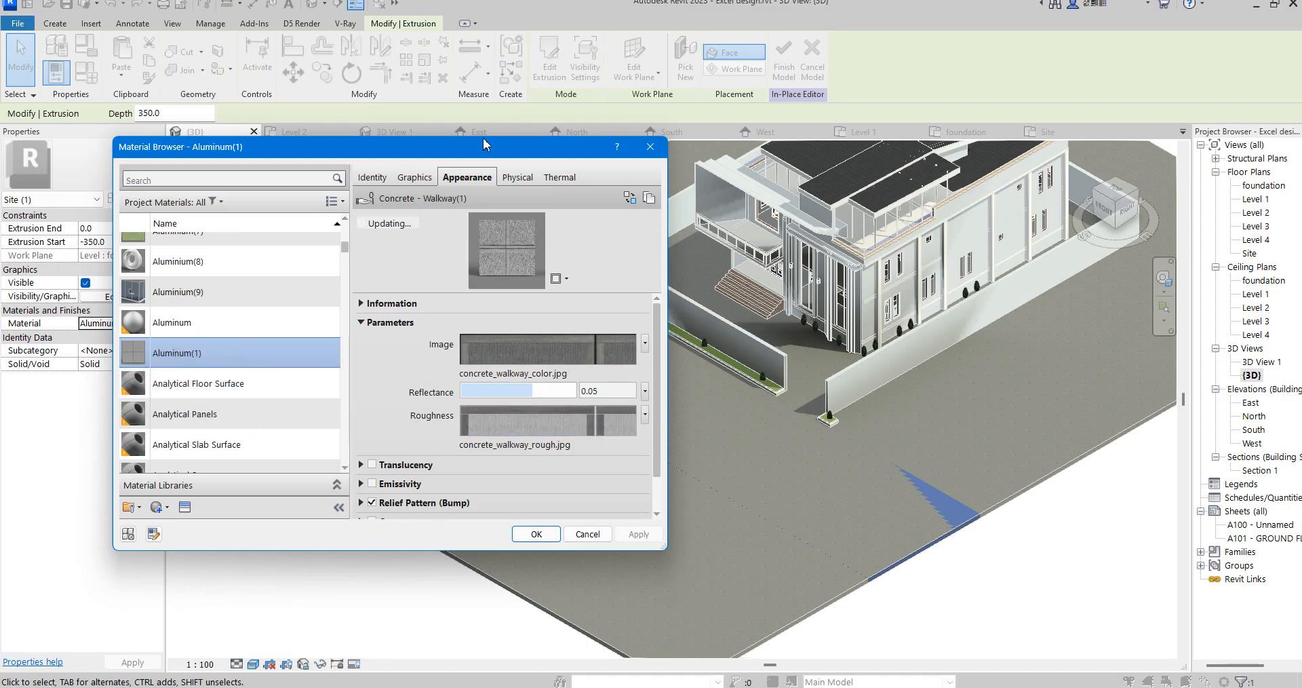
left_click(414, 177)
left_click(464, 218)
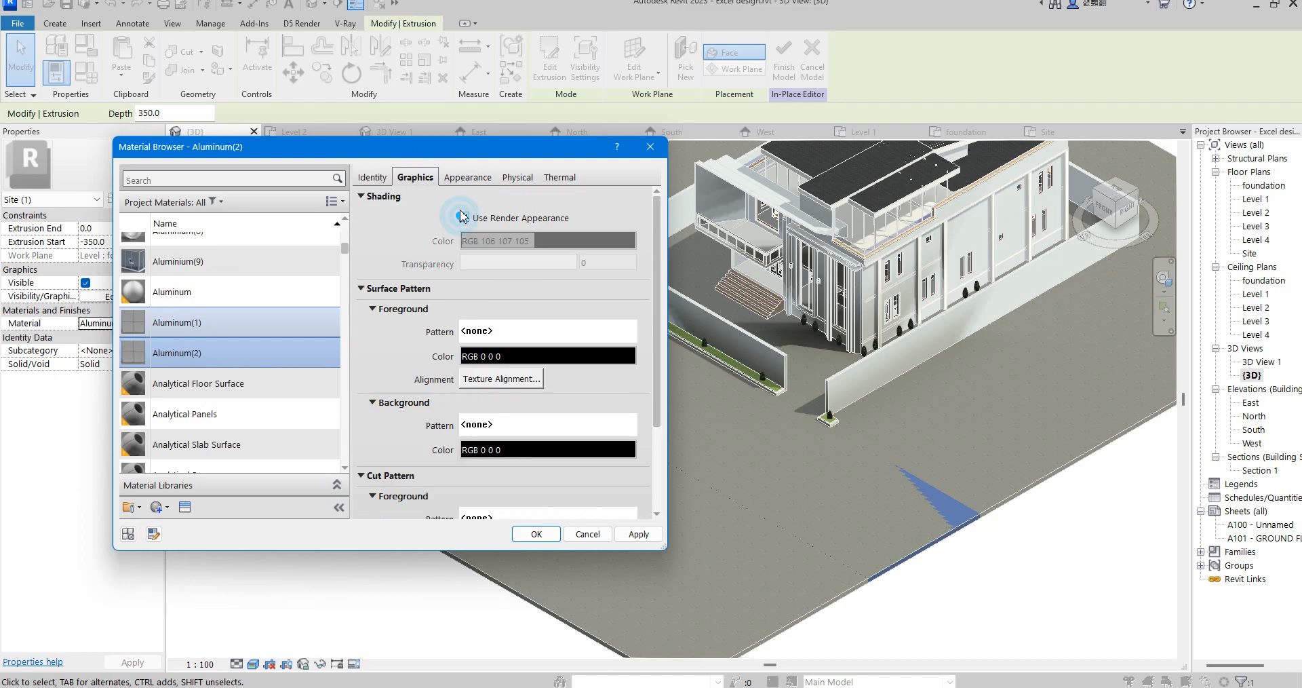
Replace the duplicated material's appearance with Asphalt - Dark Grey from the Sitework appearance library and apply it to the strip.
left_click(467, 177)
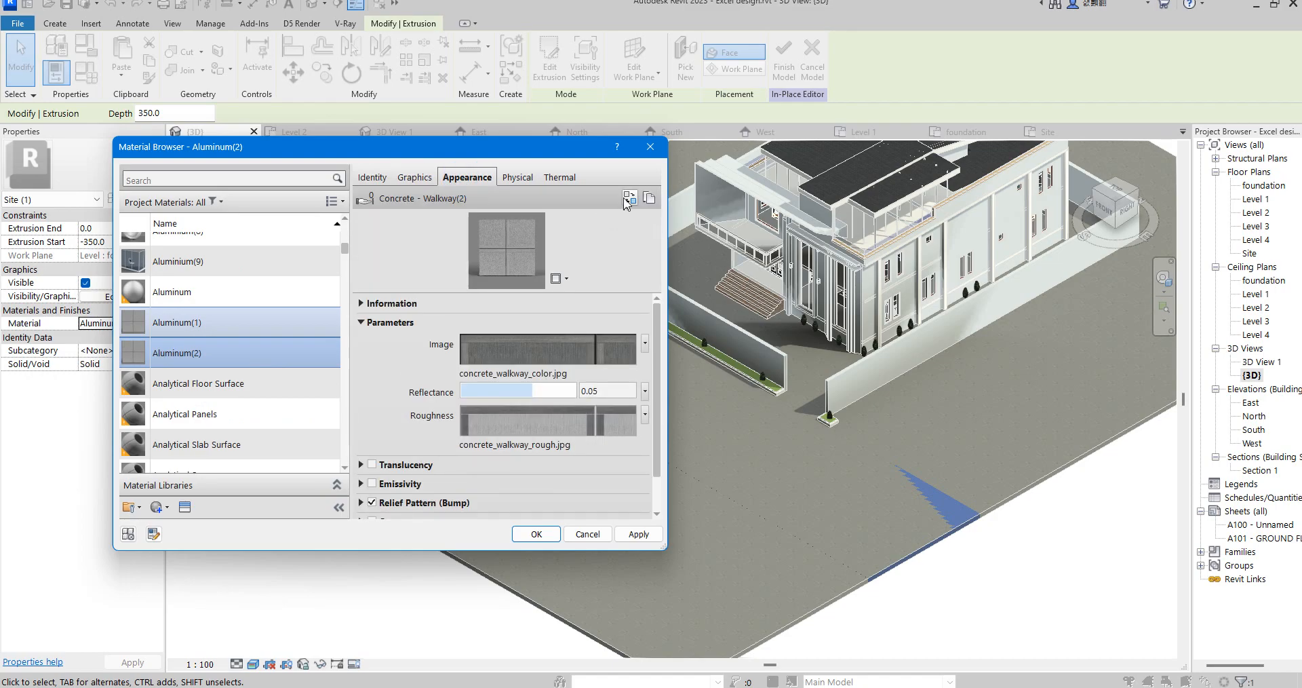
left_click(628, 198)
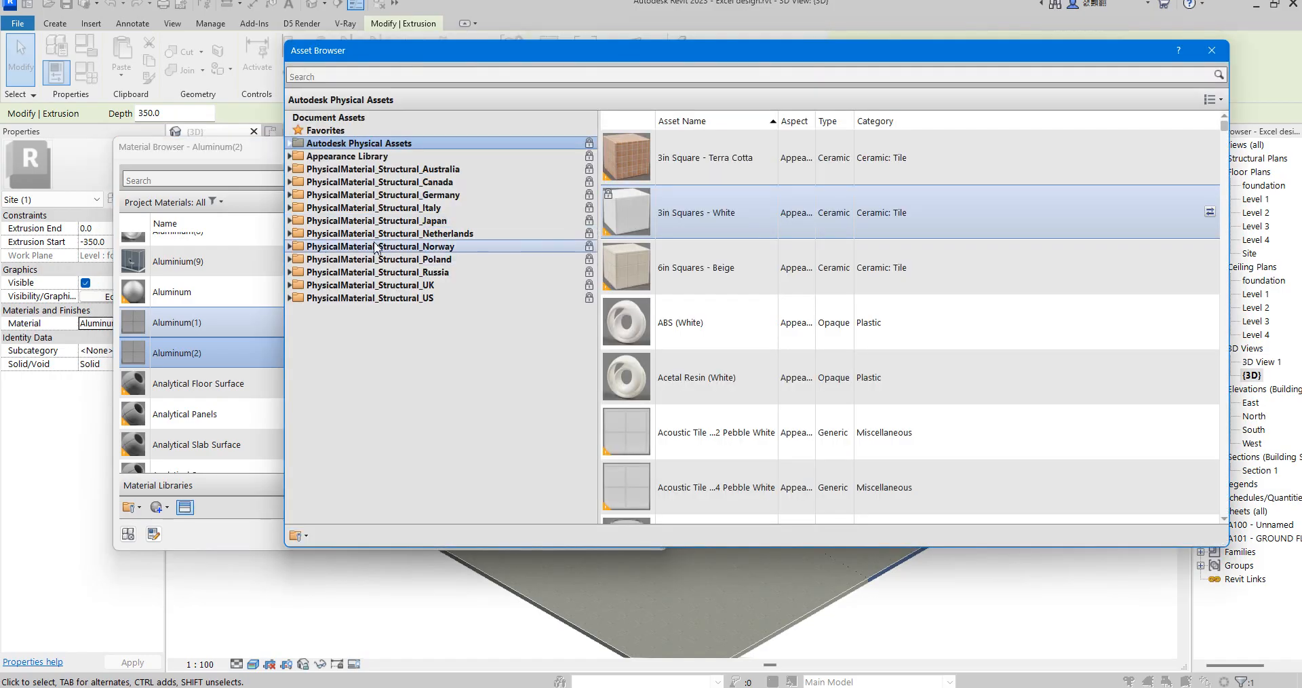
left_click(290, 156)
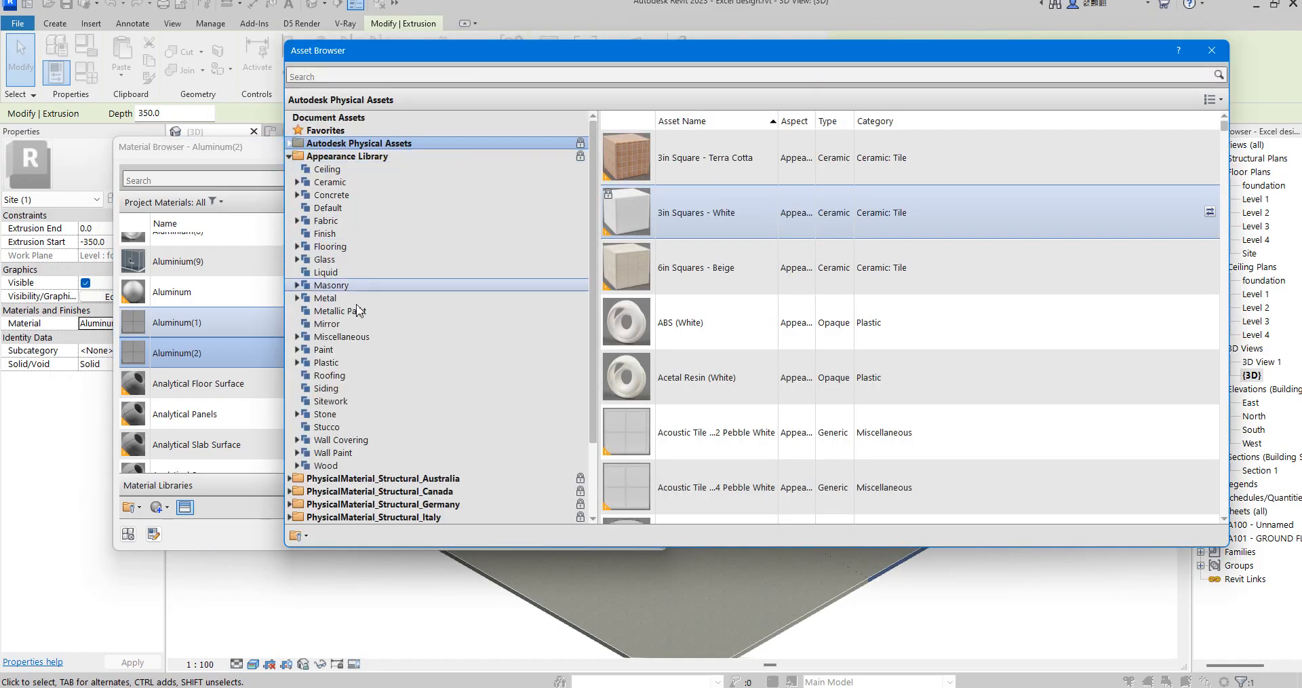
left_click(331, 401)
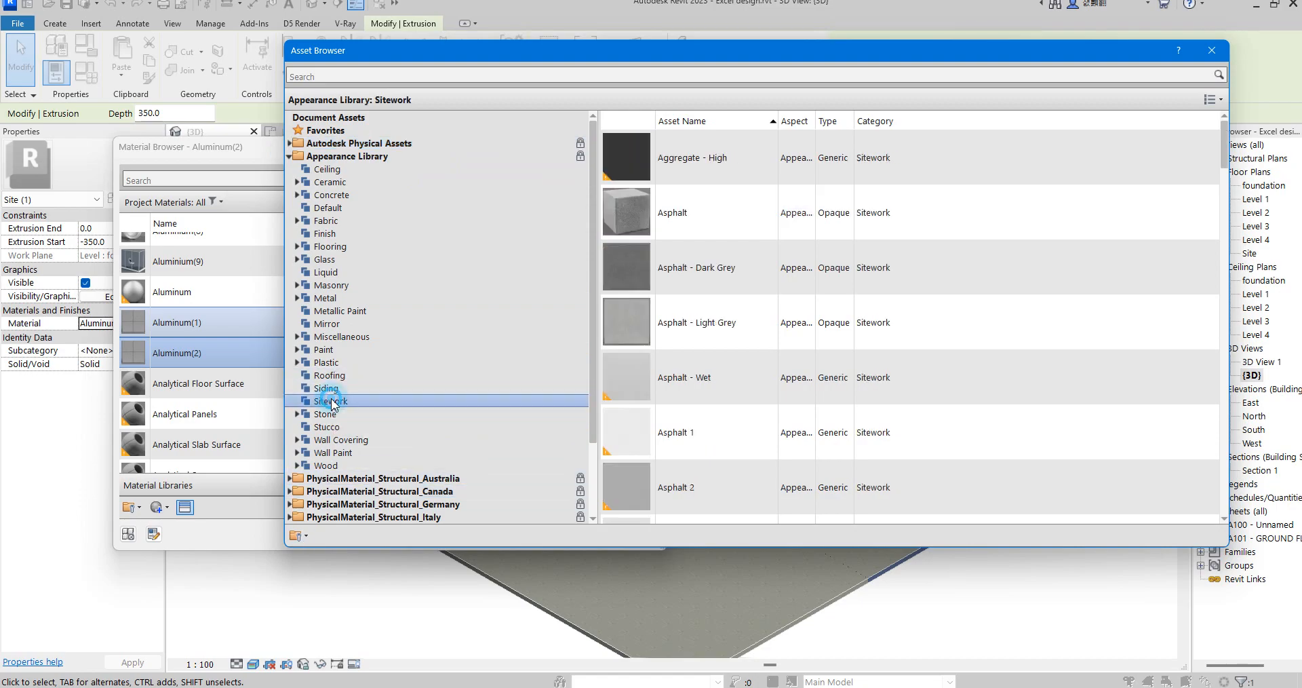
left_click(694, 272)
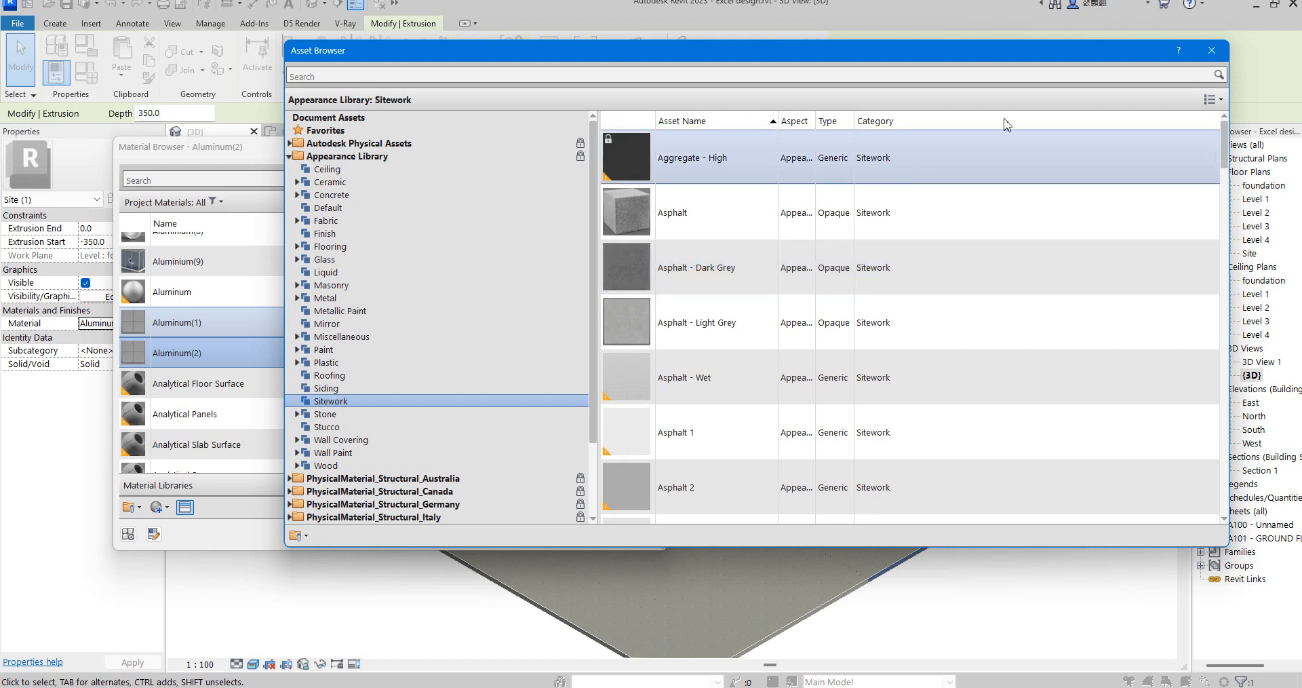
left_click(1212, 50)
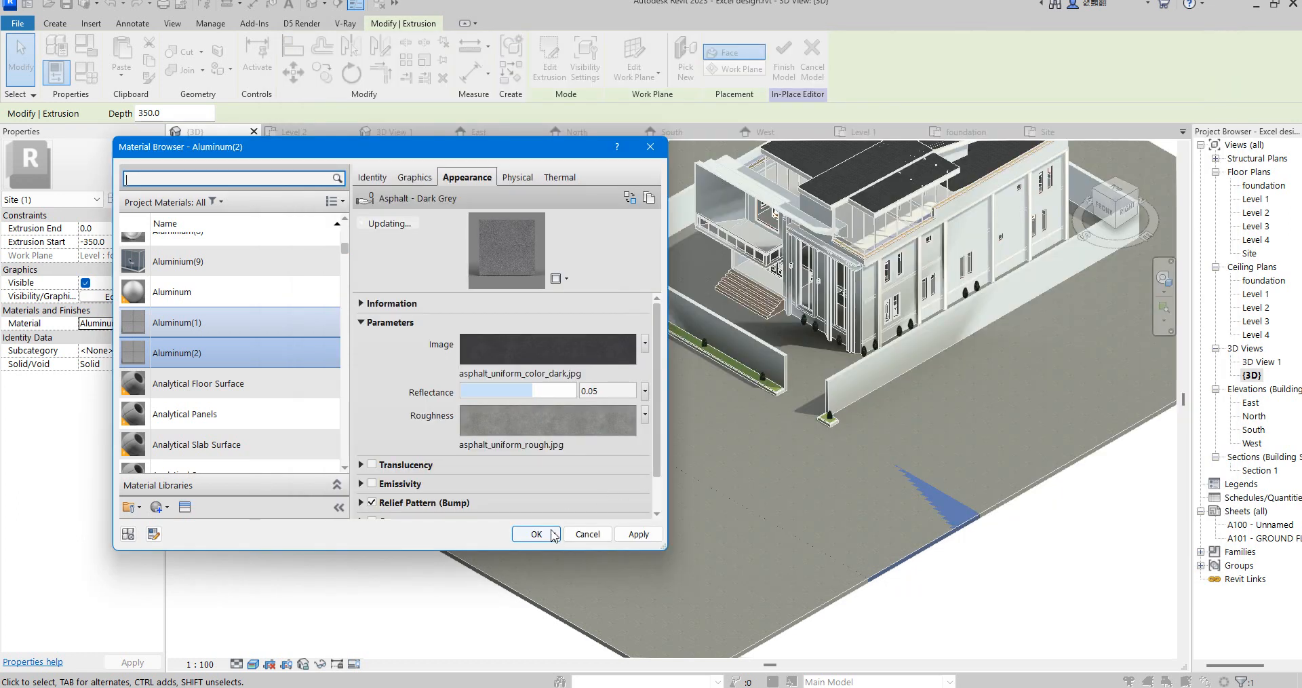
left_click(536, 534)
left_click(360, 267)
Set the asphalt strip's extrusion start to -340.
scroll(598, 339, "up", 5)
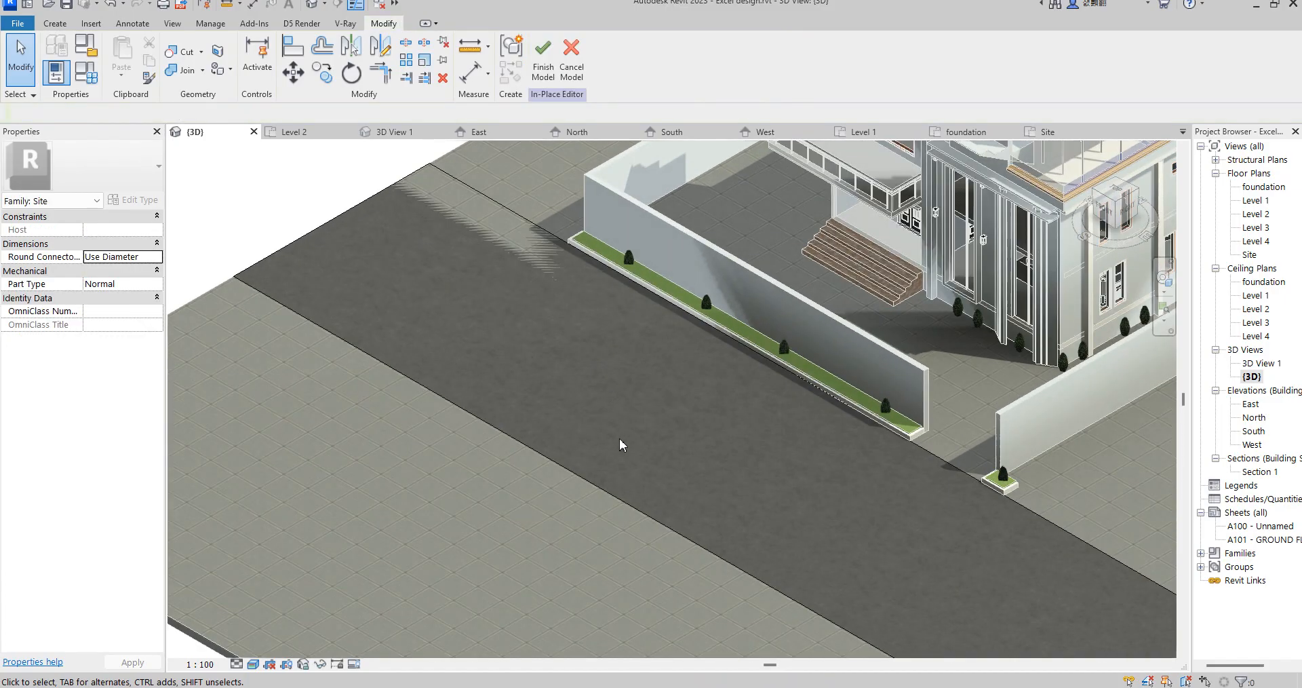
scroll(620, 445, "down", 3)
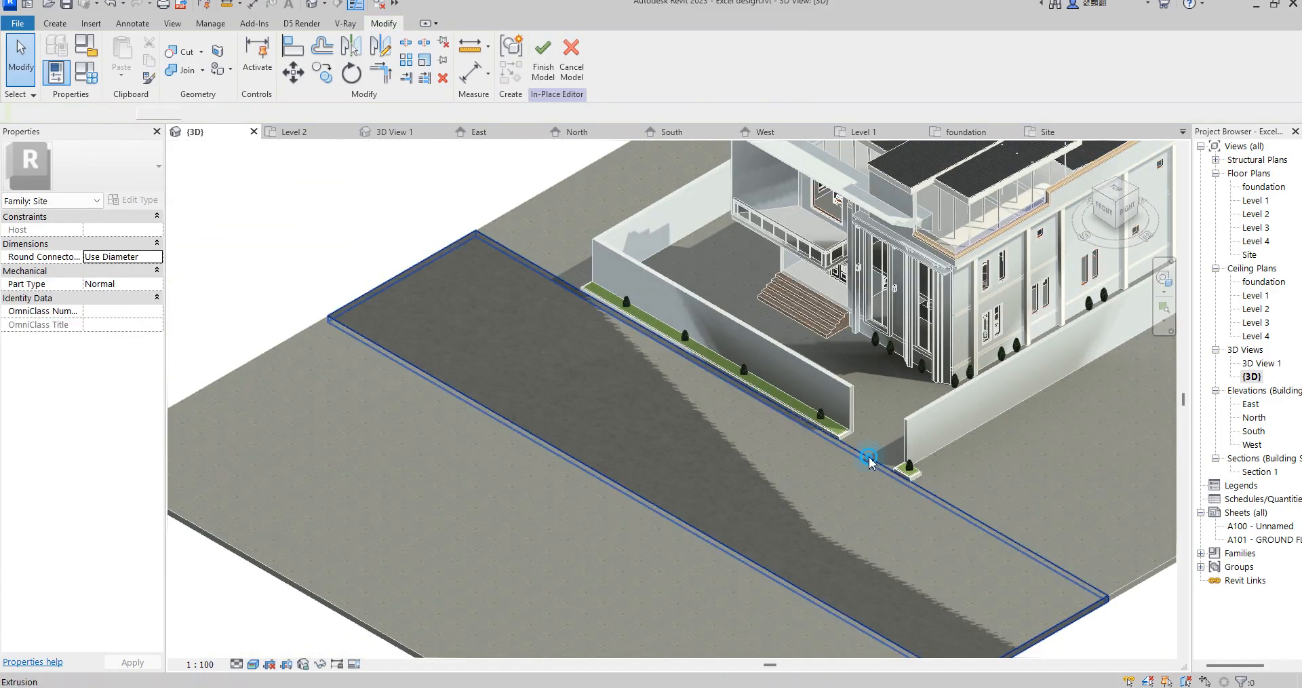
left_click(871, 463)
left_click(94, 243)
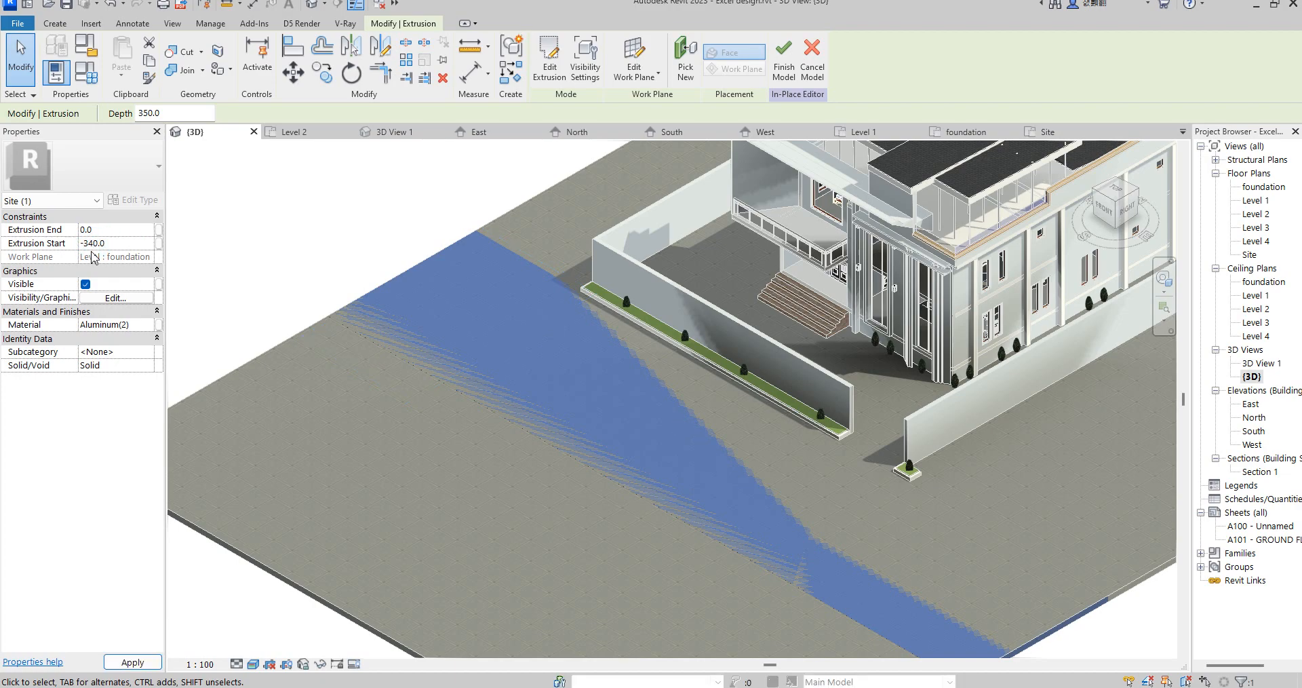
left_click(268, 258)
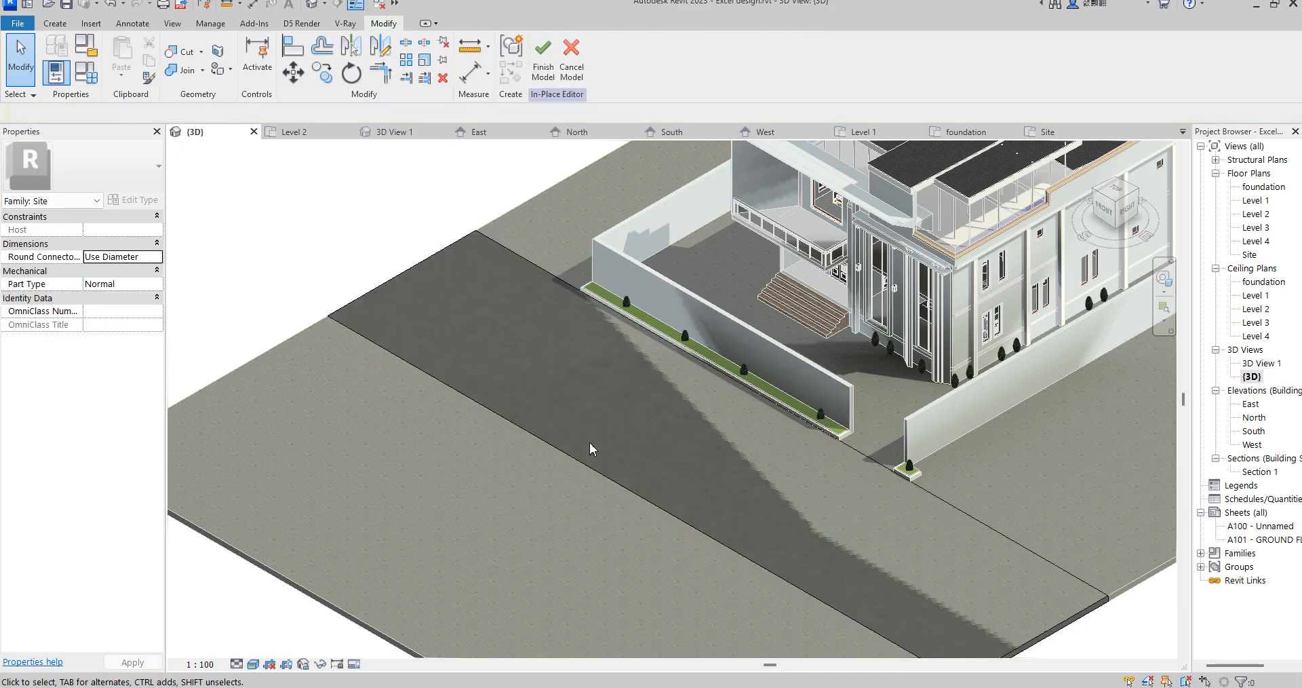
Check how the asphalt strip's surface meets the surrounding paving near the wall opening and finish the in-place edit.
scroll(755, 450, "down", 3)
scroll(780, 475, "up", 4)
scroll(903, 522, "up", 4)
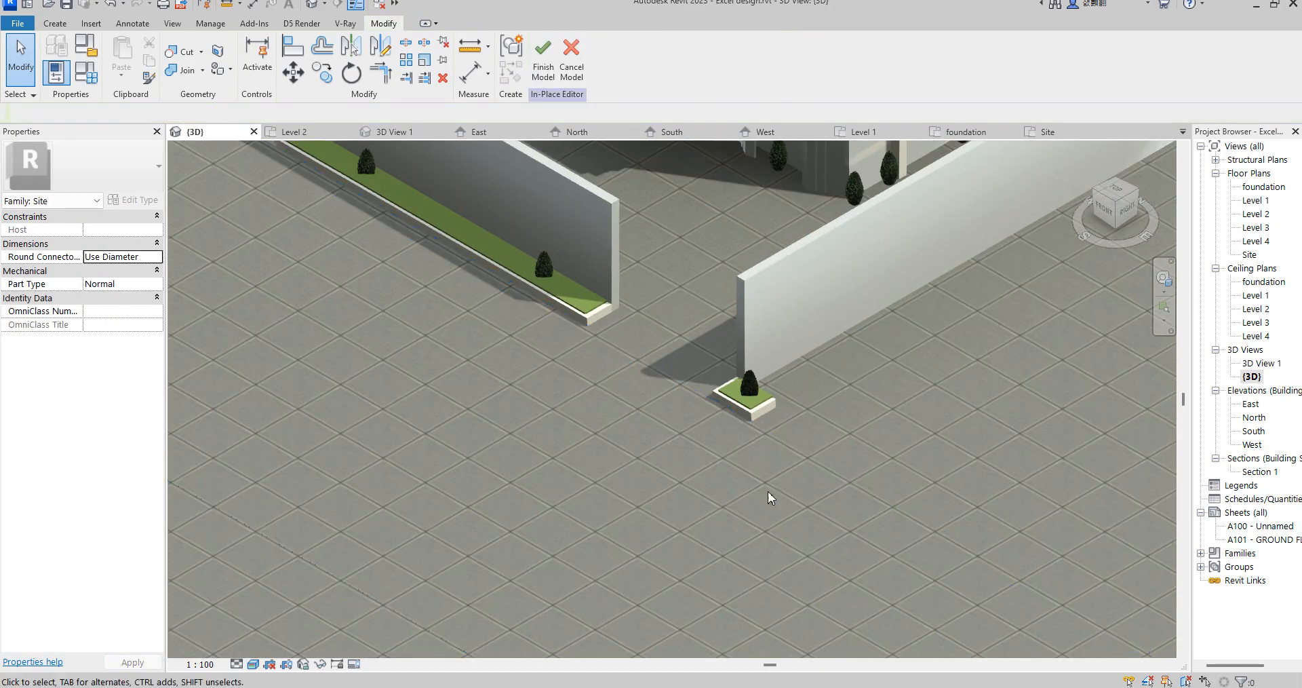
scroll(800, 485, "up", 2)
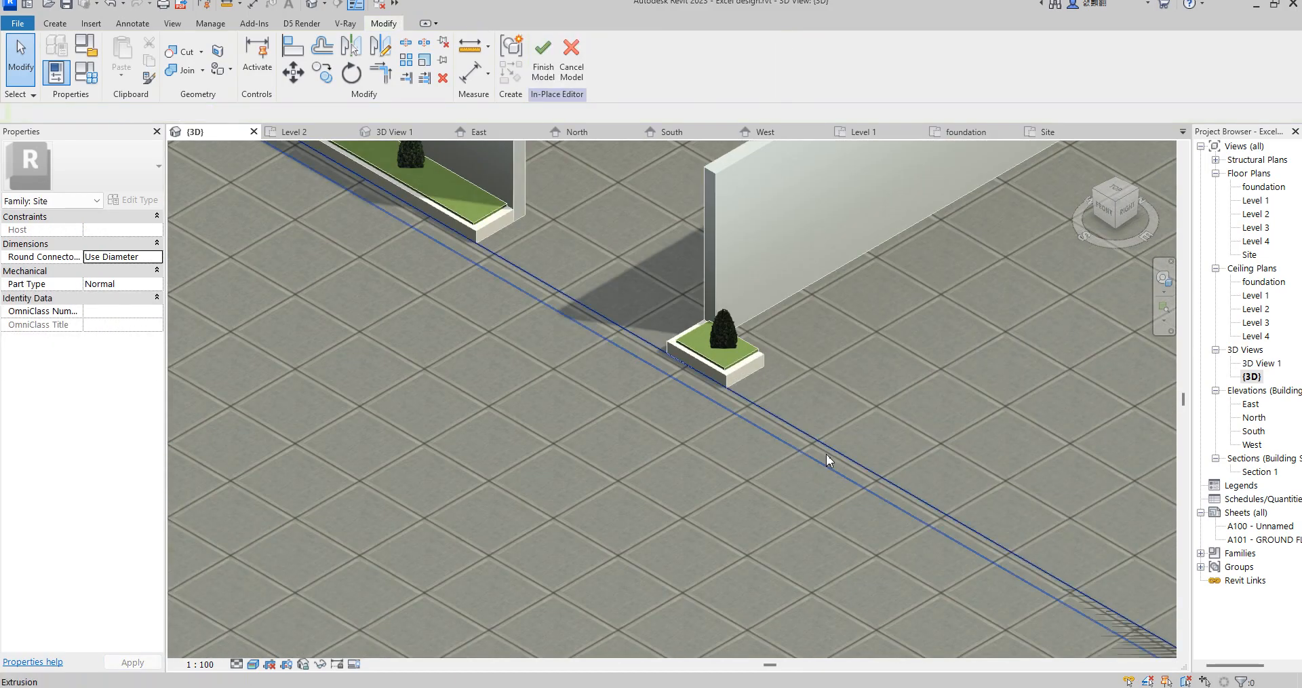
left_click(826, 454)
scroll(826, 453, "down", 5)
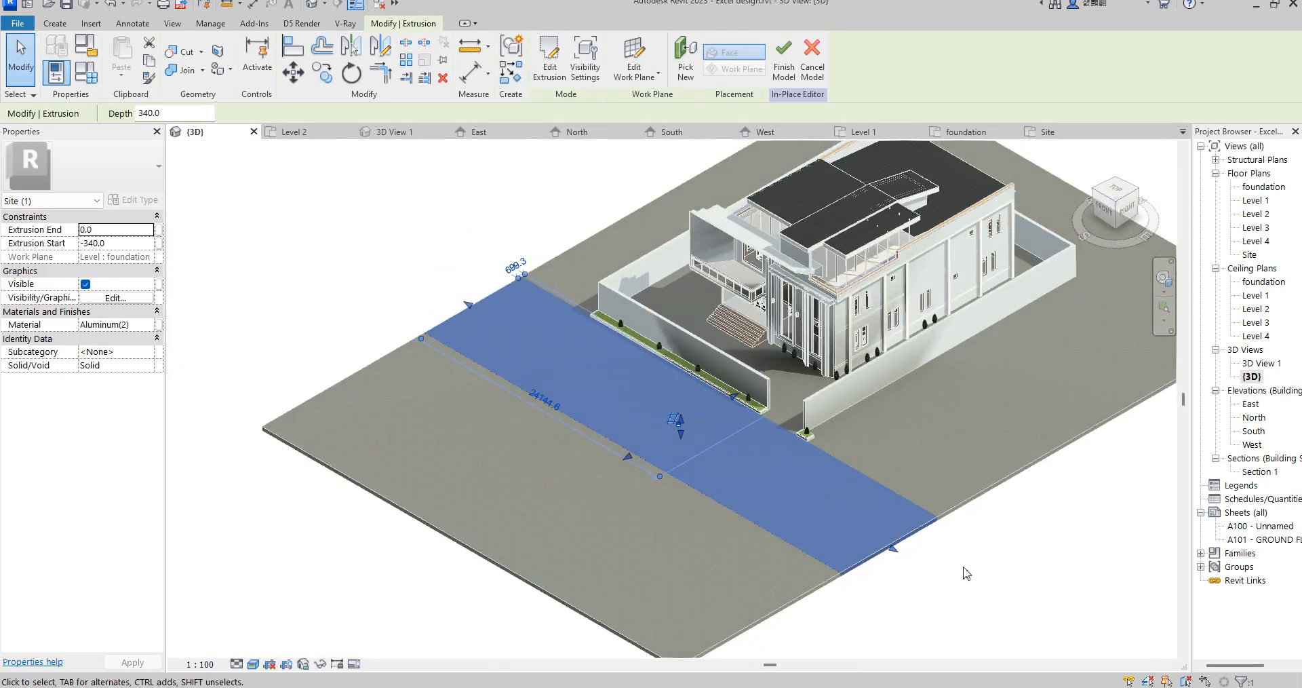
left_click(961, 567)
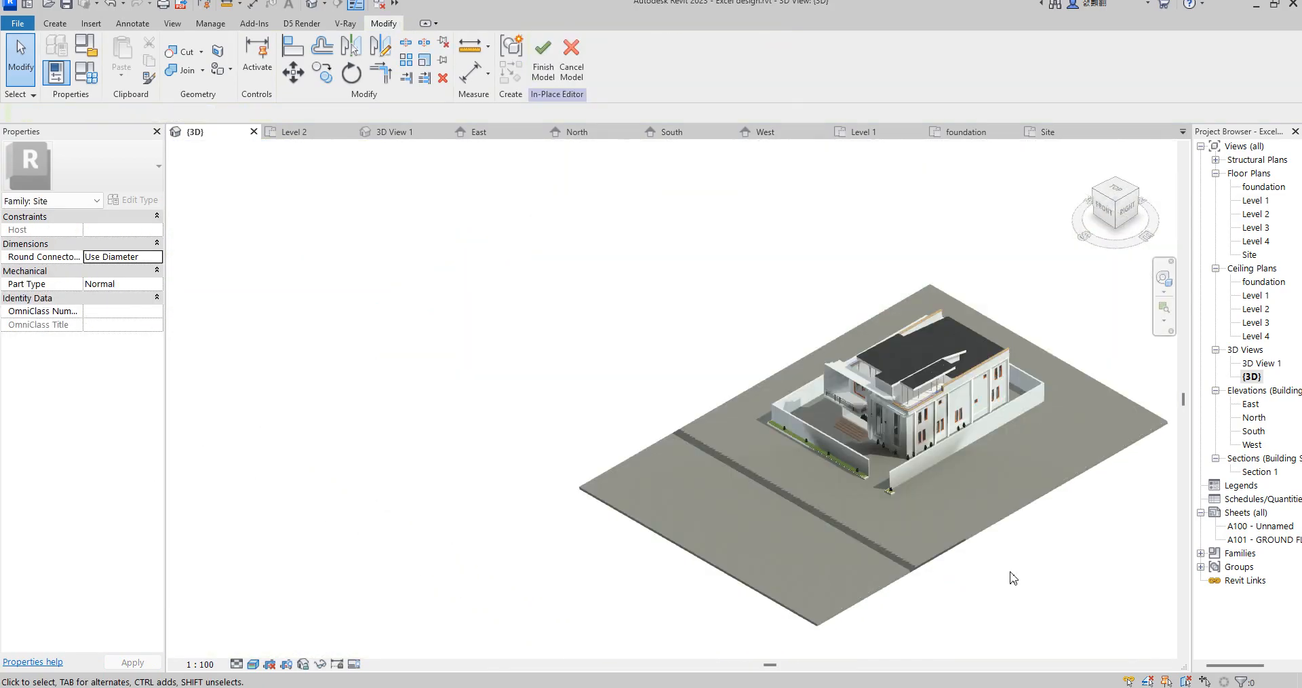
scroll(971, 560, "up", 3)
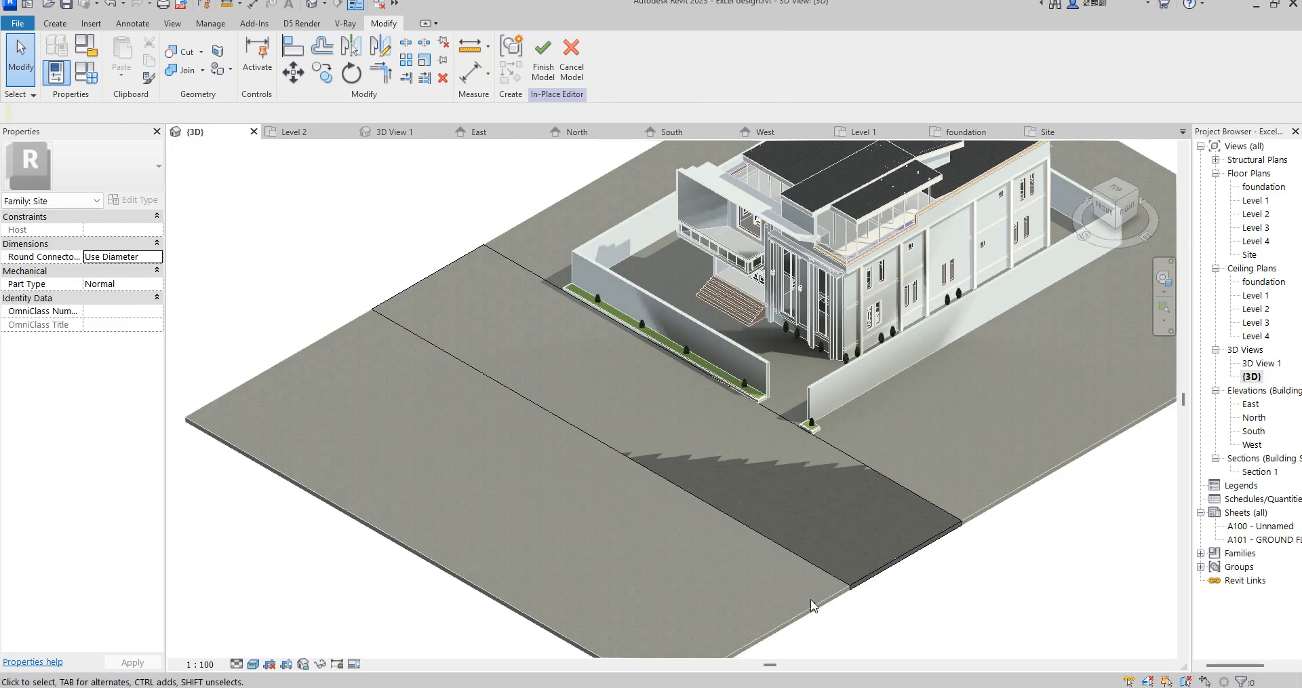
left_click(543, 55)
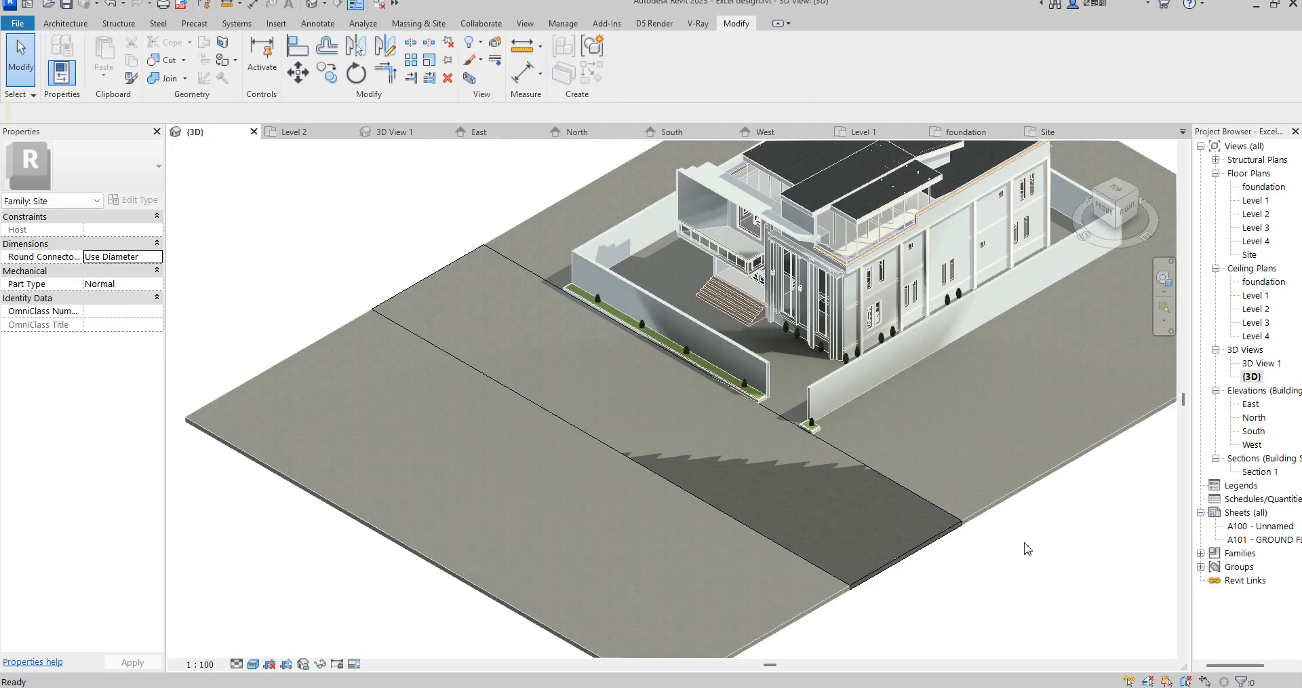
Open the main paved site slab for in-place editing and enter its extrusion sketch.
left_click(996, 507)
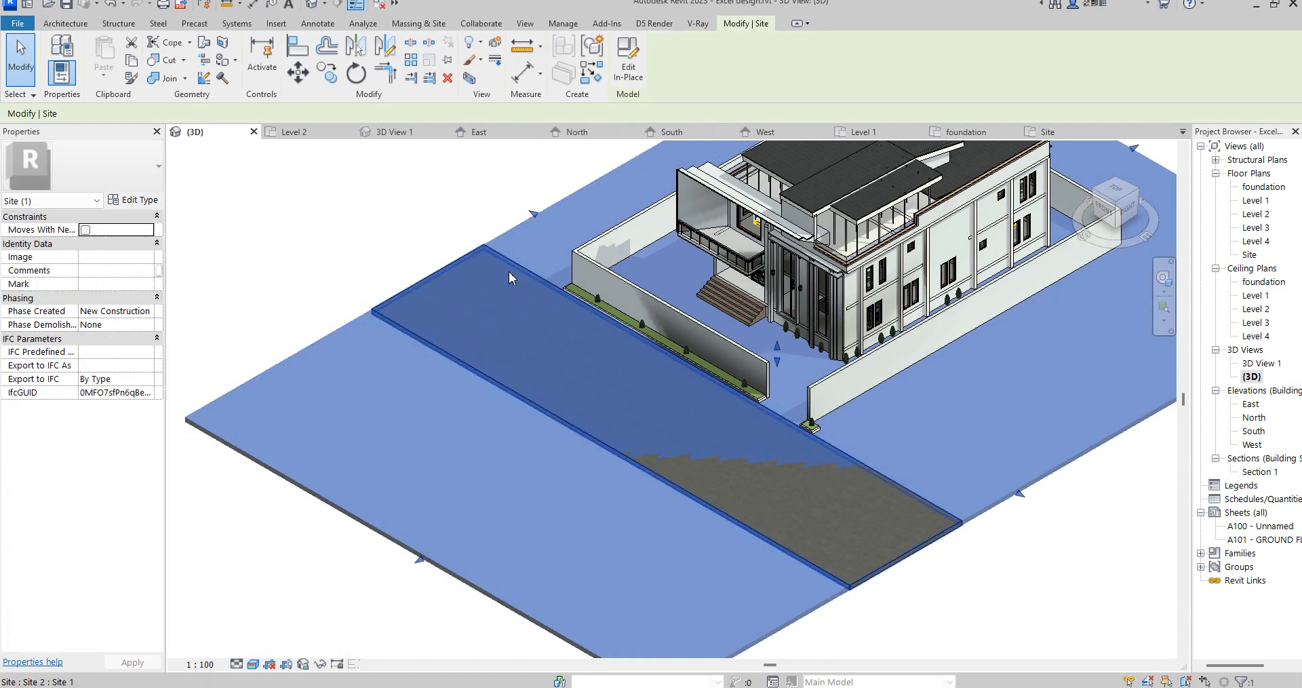
left_click(623, 79)
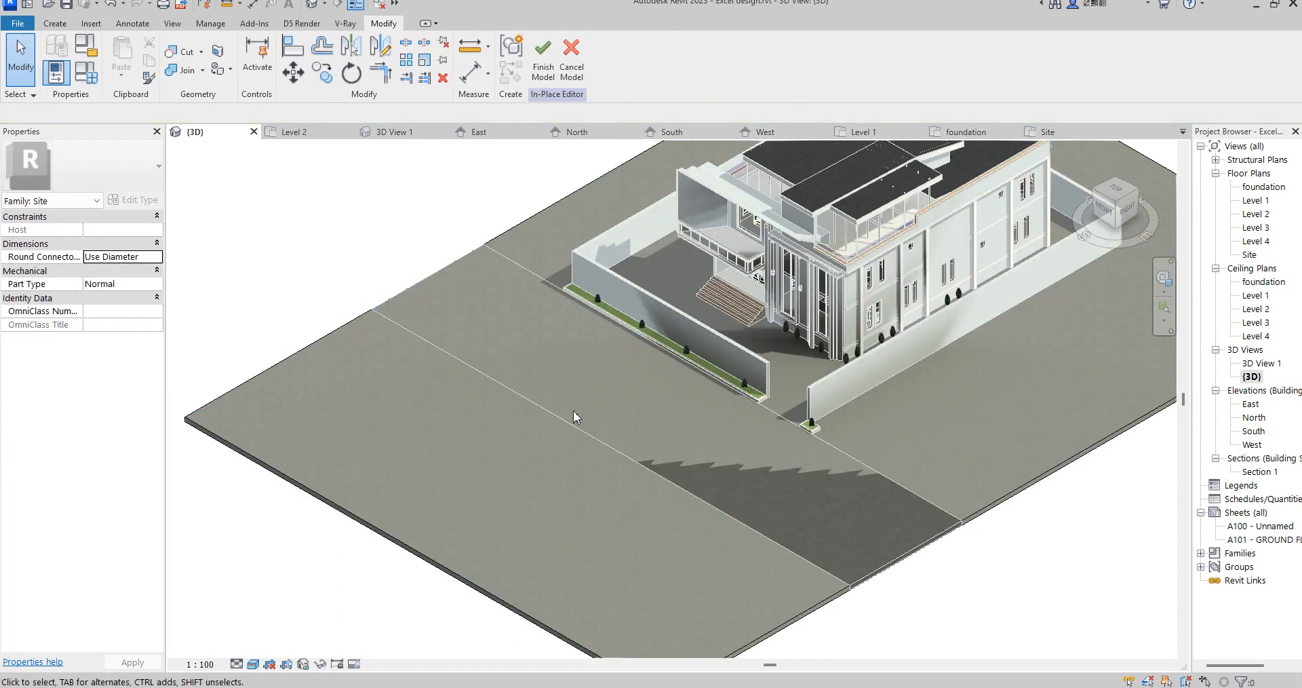
left_click(360, 313)
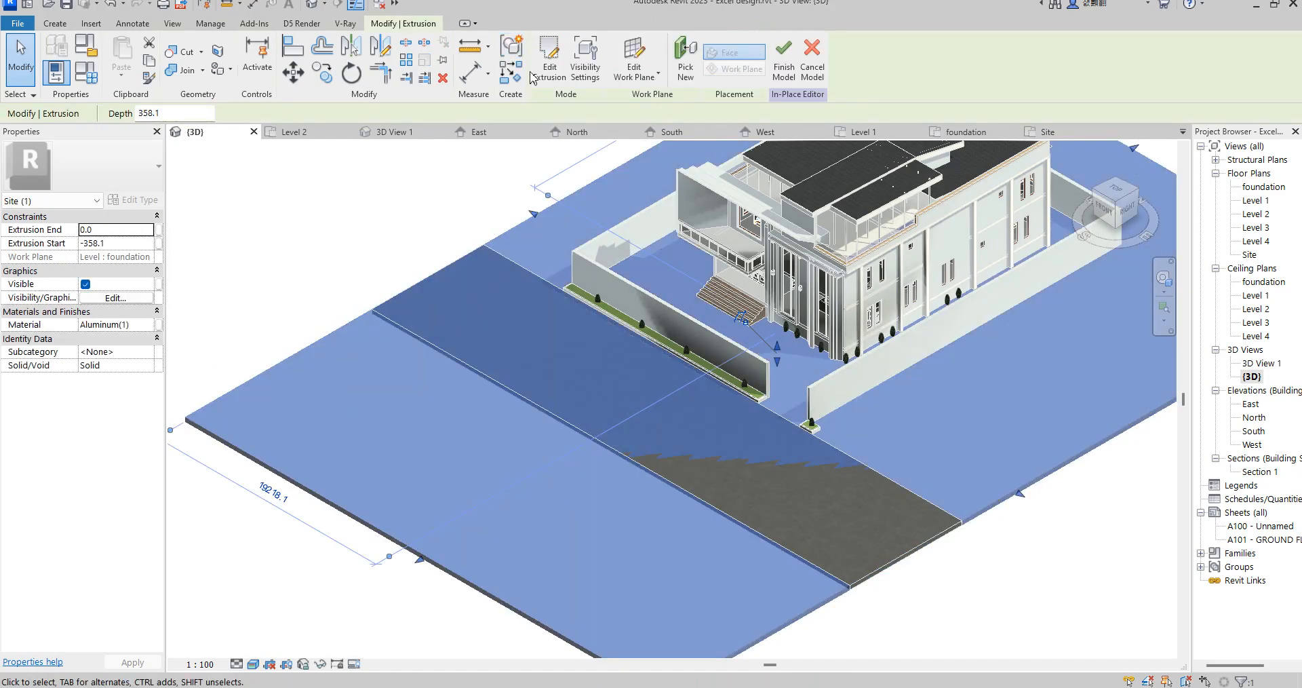
left_click(542, 73)
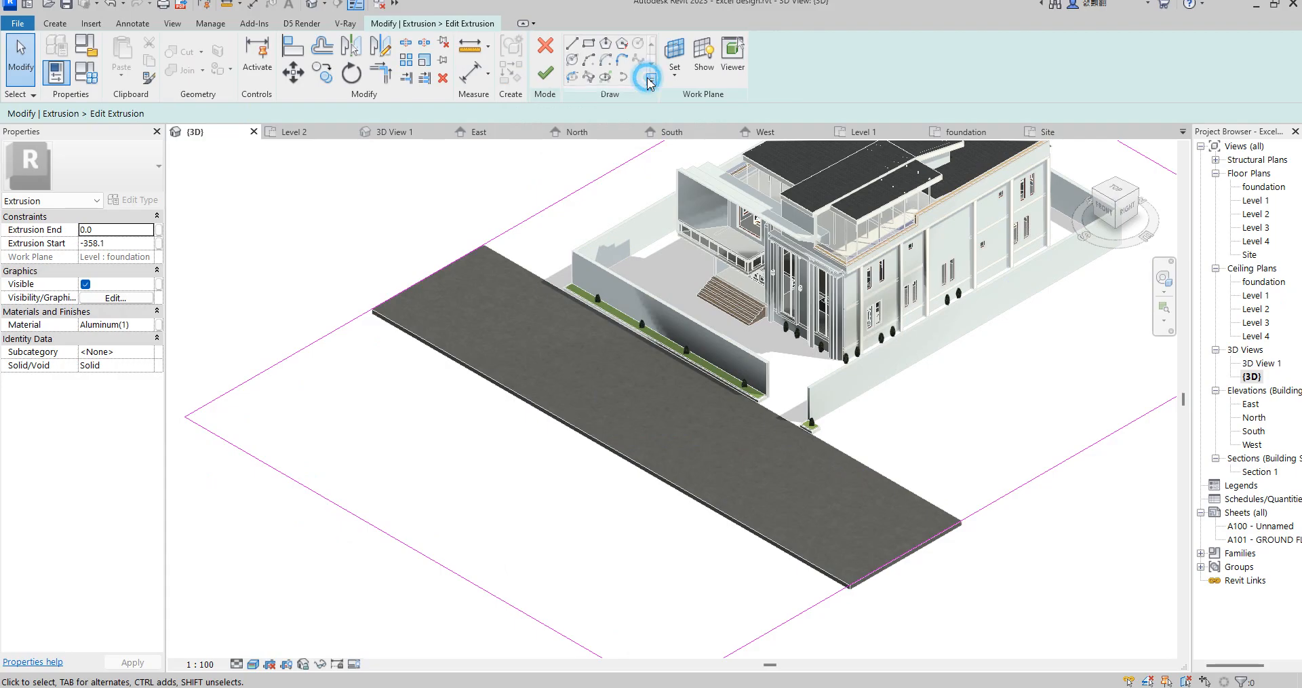
Add sketch lines along the asphalt strip's north and south edges with Pick Lines.
left_click(605, 78)
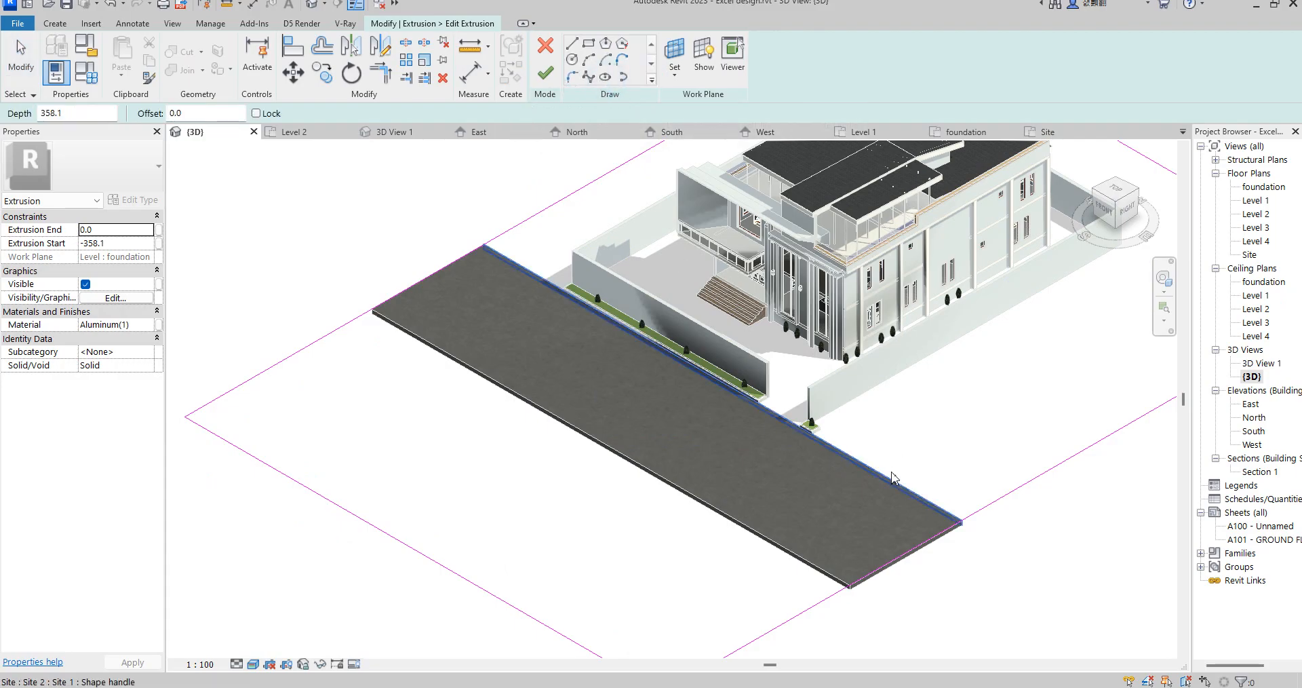
left_click(892, 475)
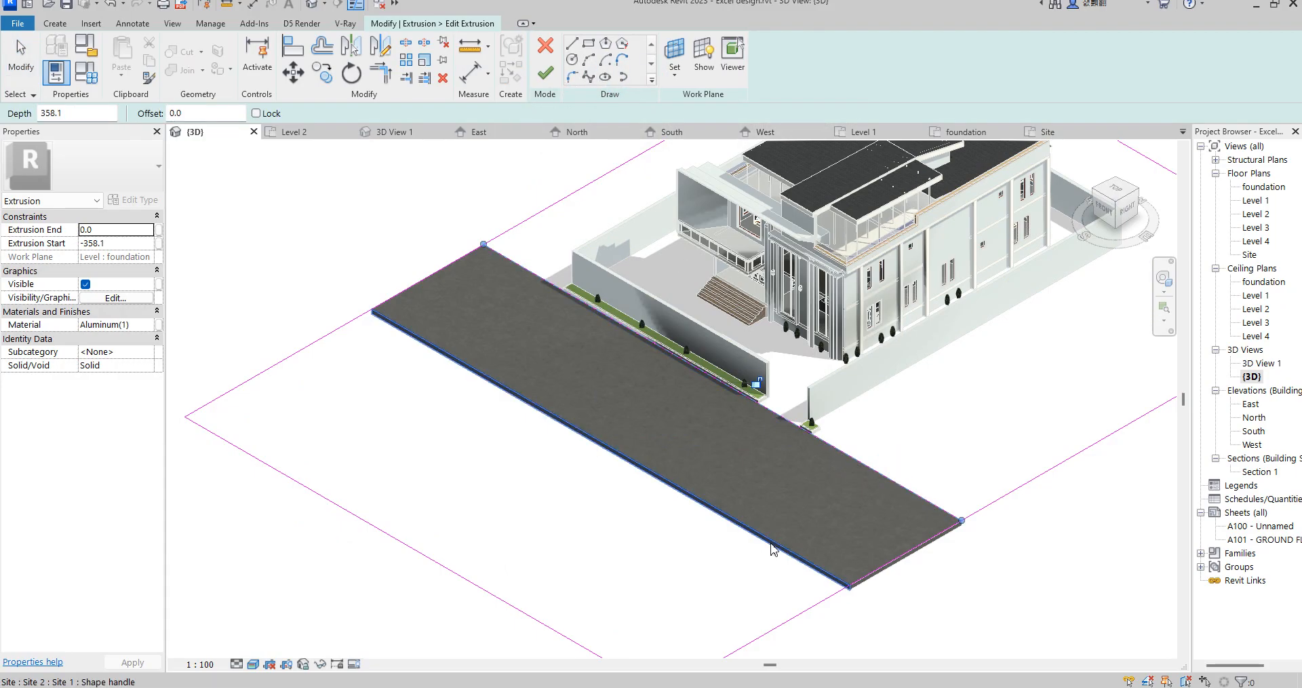
left_click(781, 585)
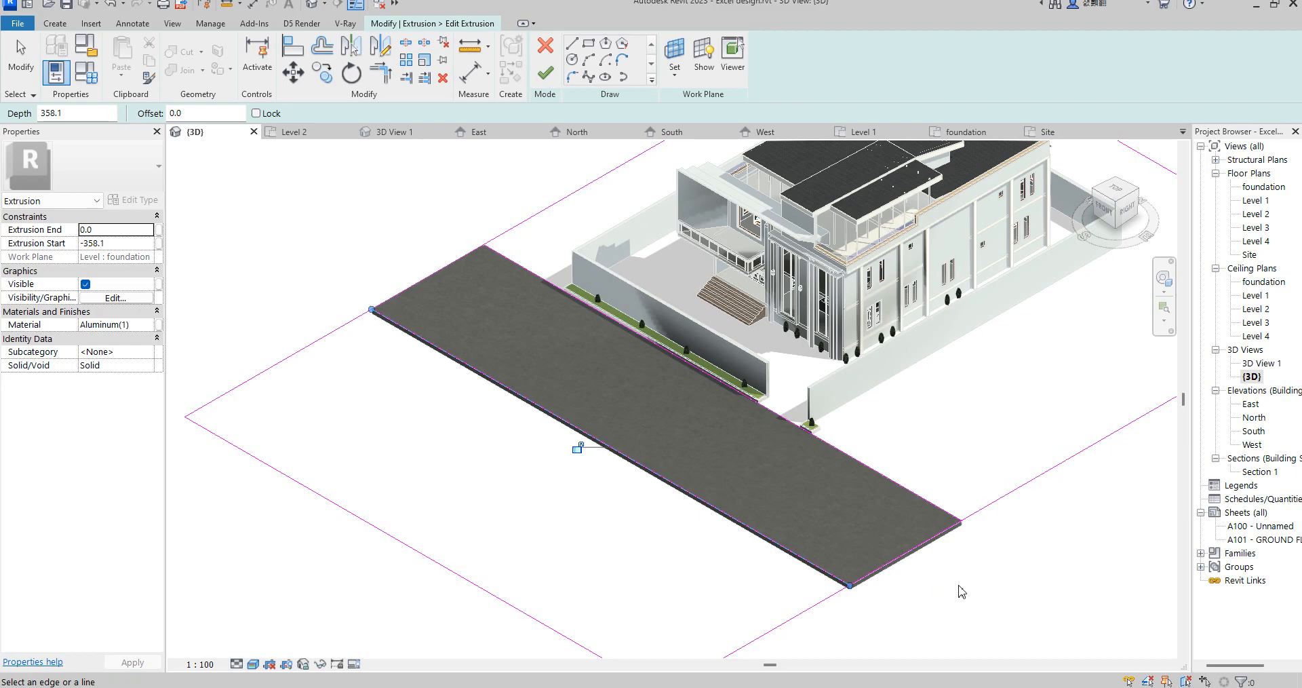
Split the slab's west boundary line at the strip and trim the two parts to the strip's north and south edge lines.
left_click(405, 42)
left_click(437, 270)
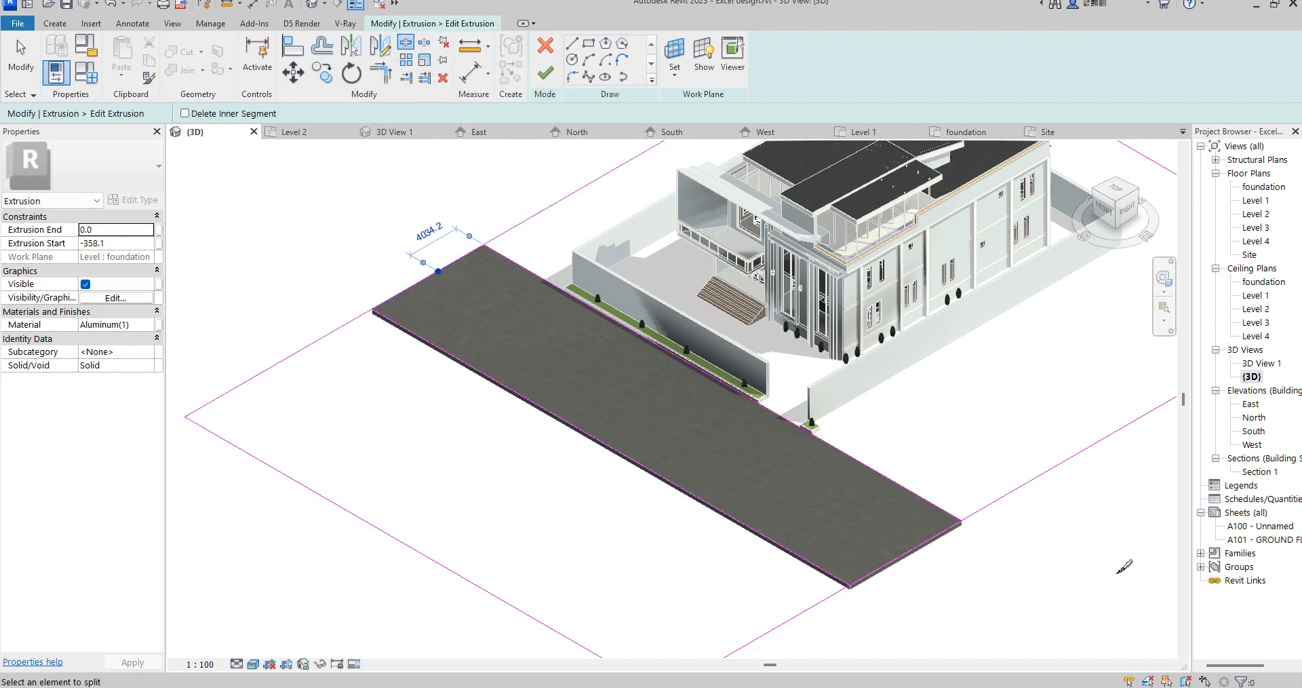
left_click(380, 71)
left_click(528, 225)
left_click(518, 260)
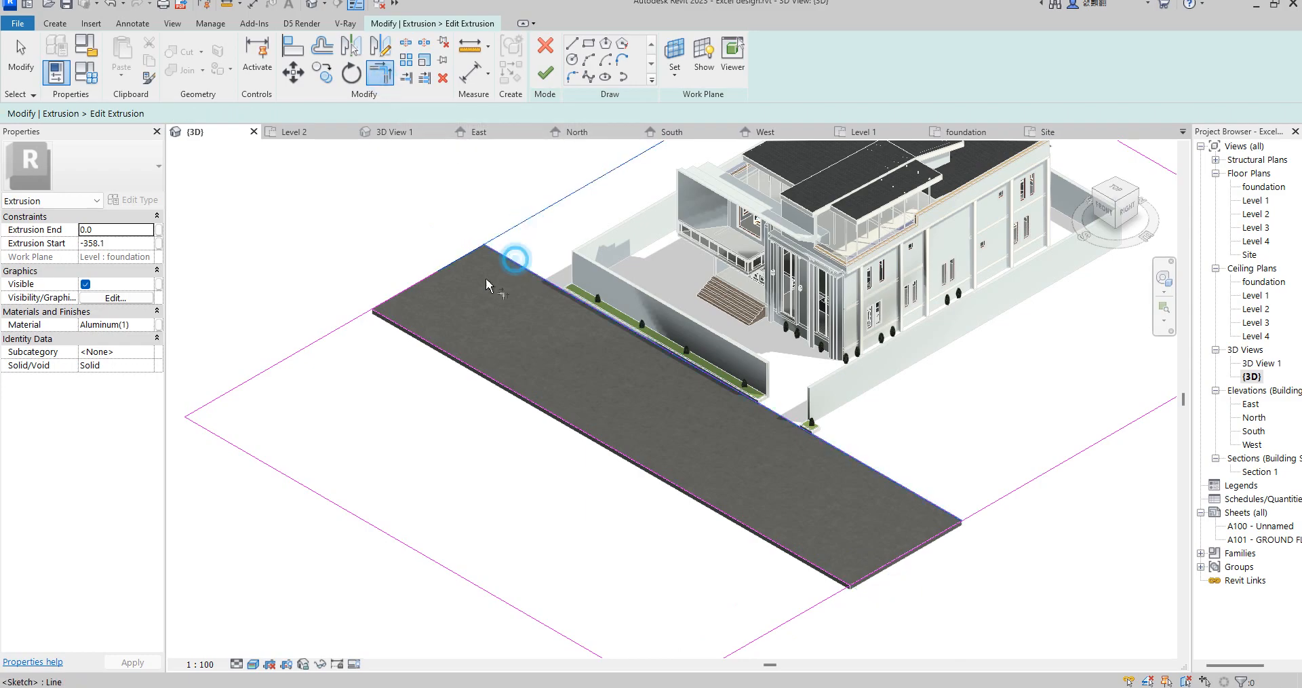
left_click(410, 335)
left_click(337, 332)
Trim the slab's east boundary to the strip's north and south edge lines, and finish the sketch and the in-place edit.
left_click(904, 489)
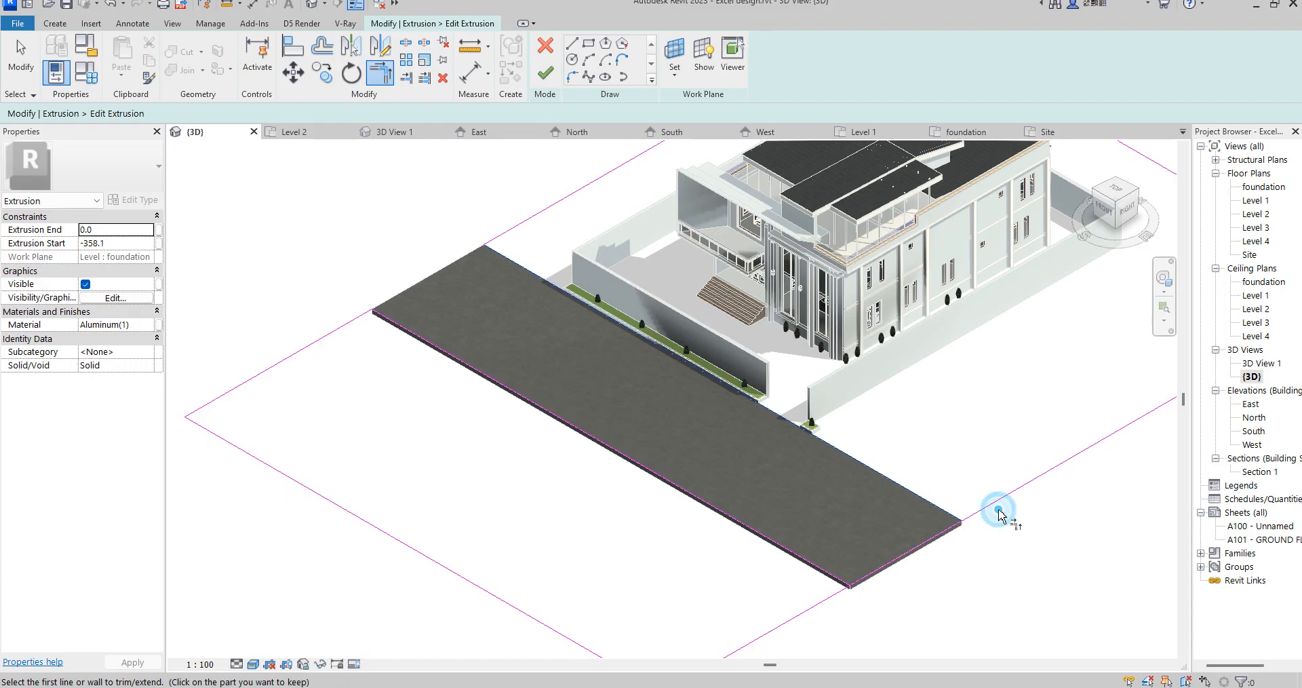
left_click(938, 503)
left_click(815, 609)
left_click(821, 572)
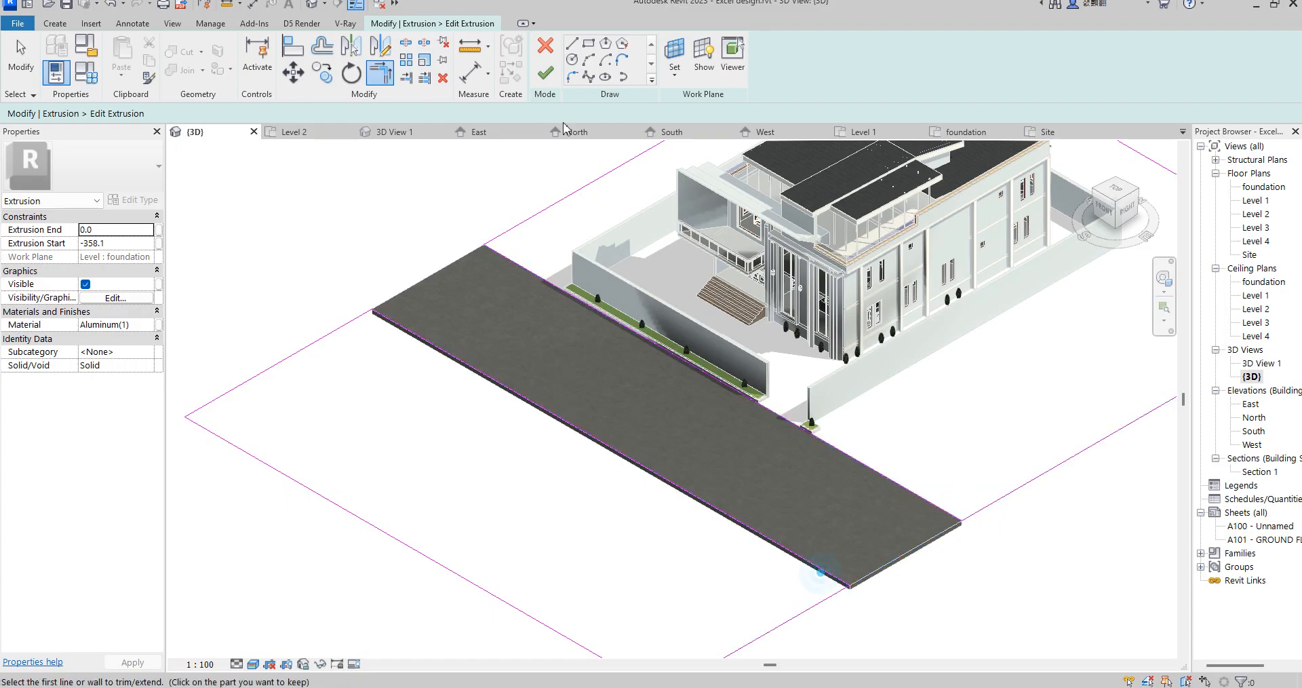
left_click(545, 72)
left_click(785, 61)
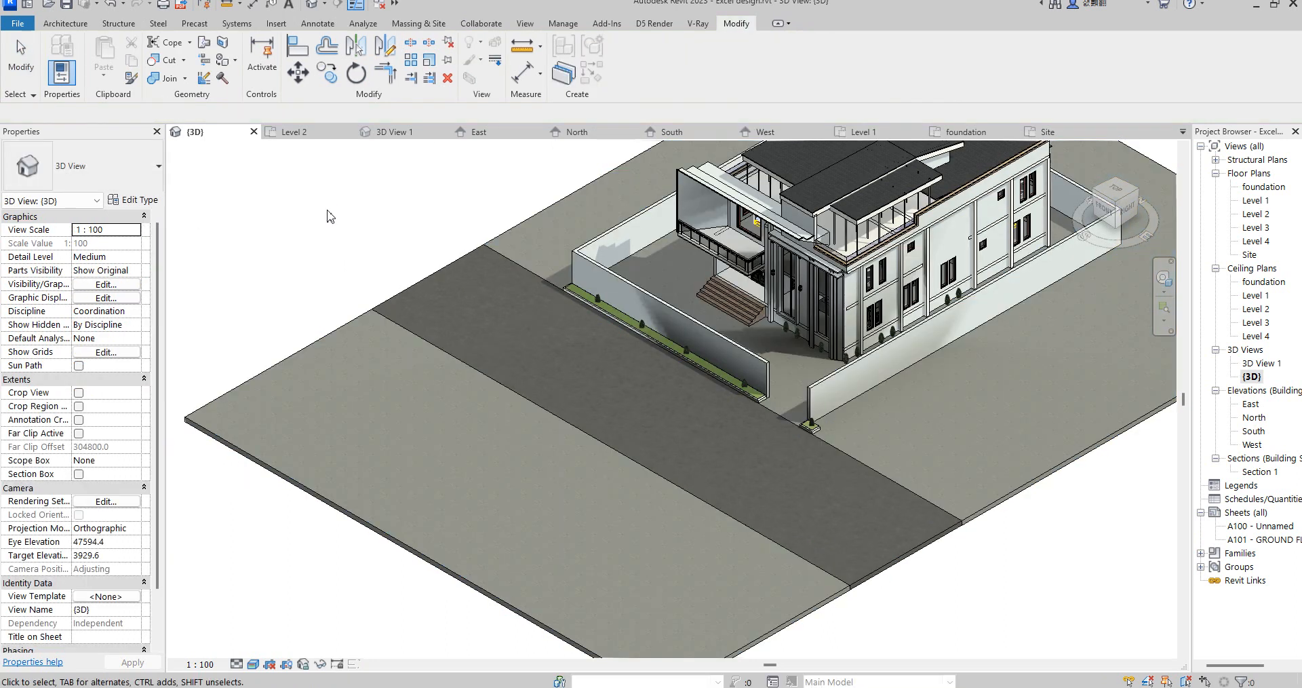
Open the main paved site slab for in-place editing again, with the foundation floor plan active.
scroll(707, 433, "down", 2)
scroll(707, 434, "up", 3)
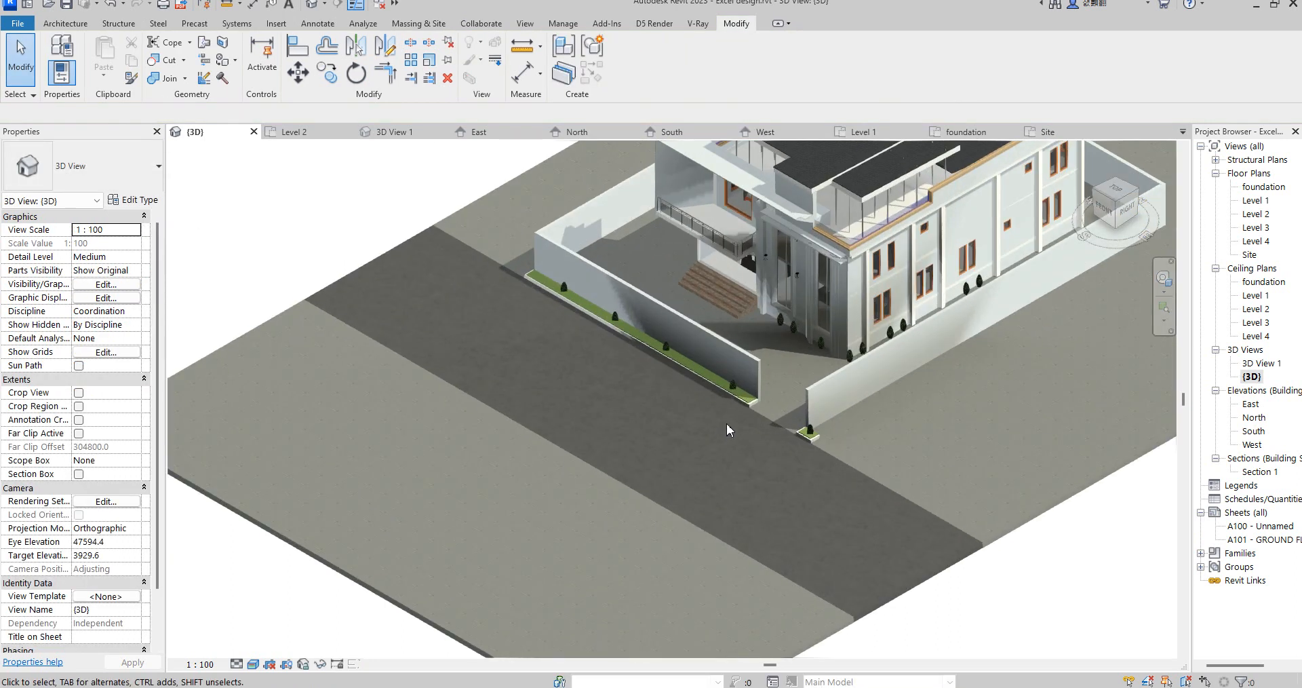
scroll(776, 393, "up", 3)
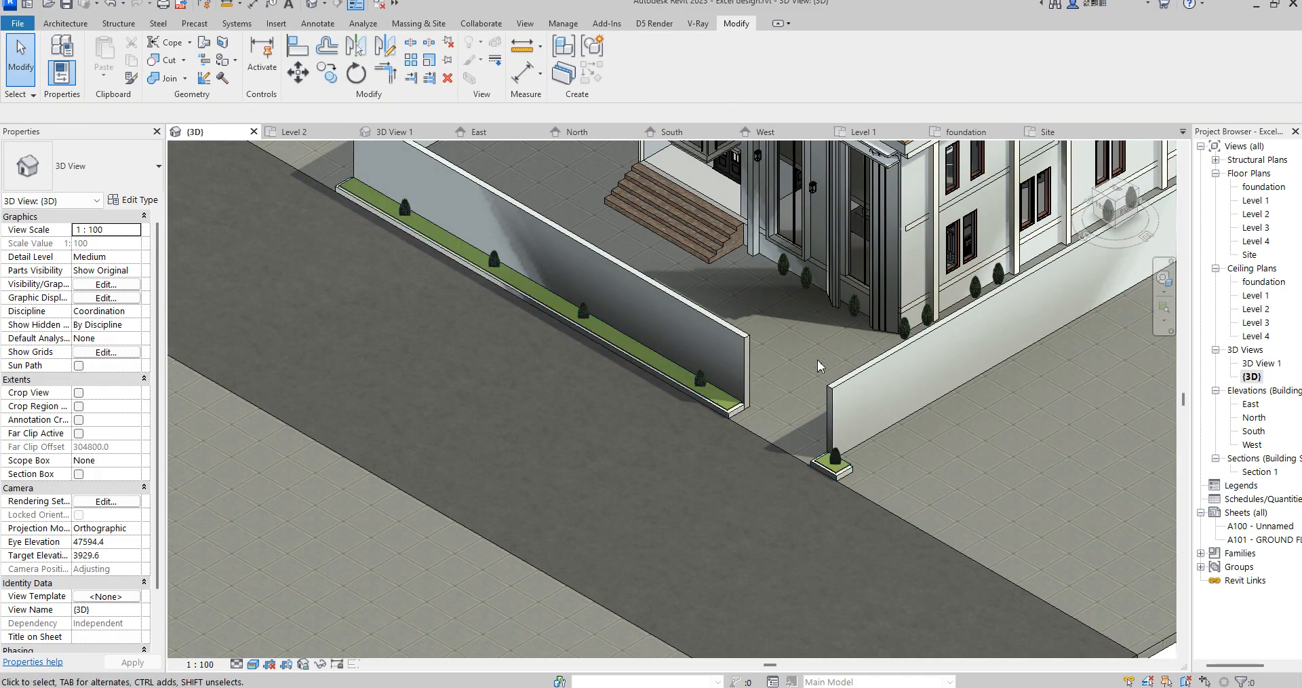
scroll(825, 358, "down", 3)
scroll(678, 324, "up", 2)
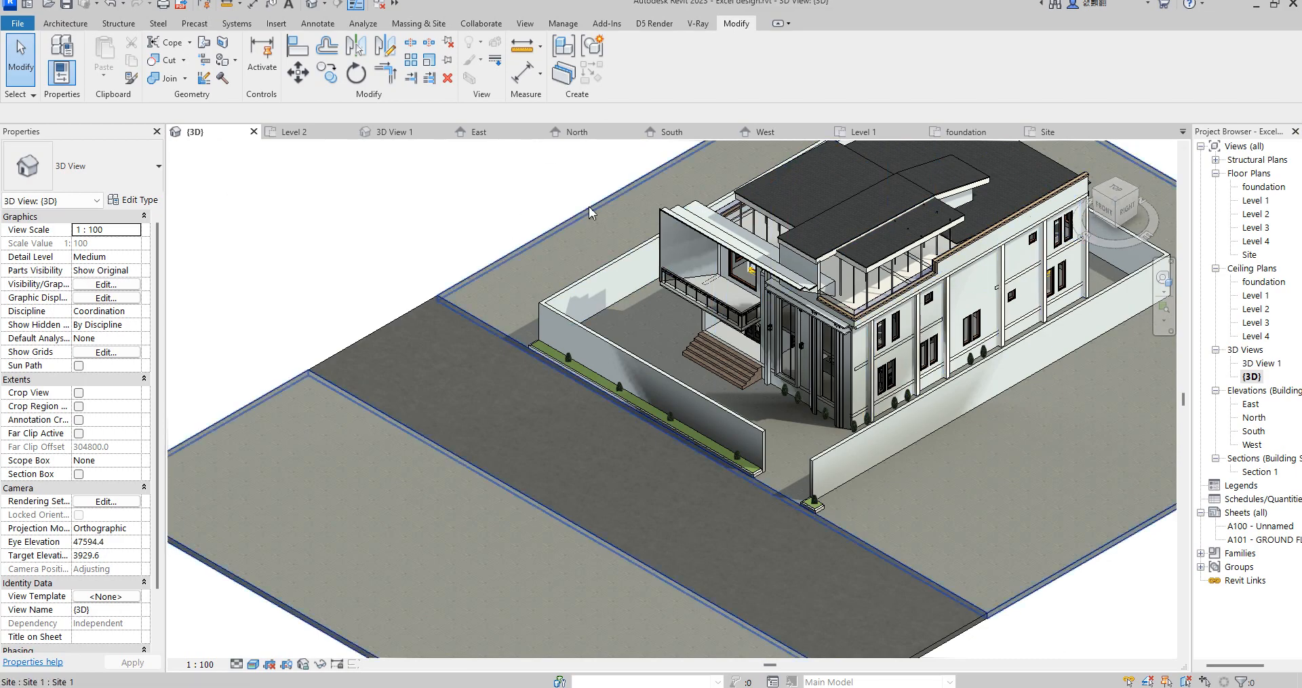
left_click(564, 222)
scroll(506, 248, "down", 1)
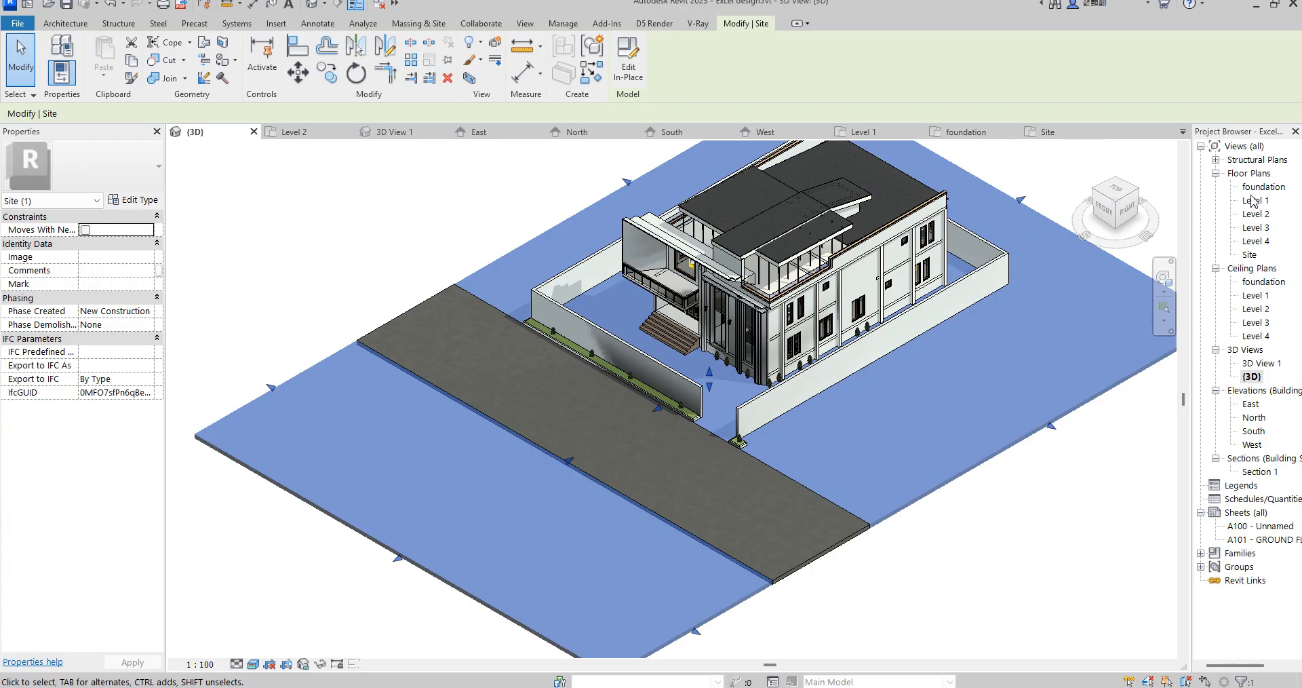
double_click(1258, 189)
scroll(552, 294, "down", 4)
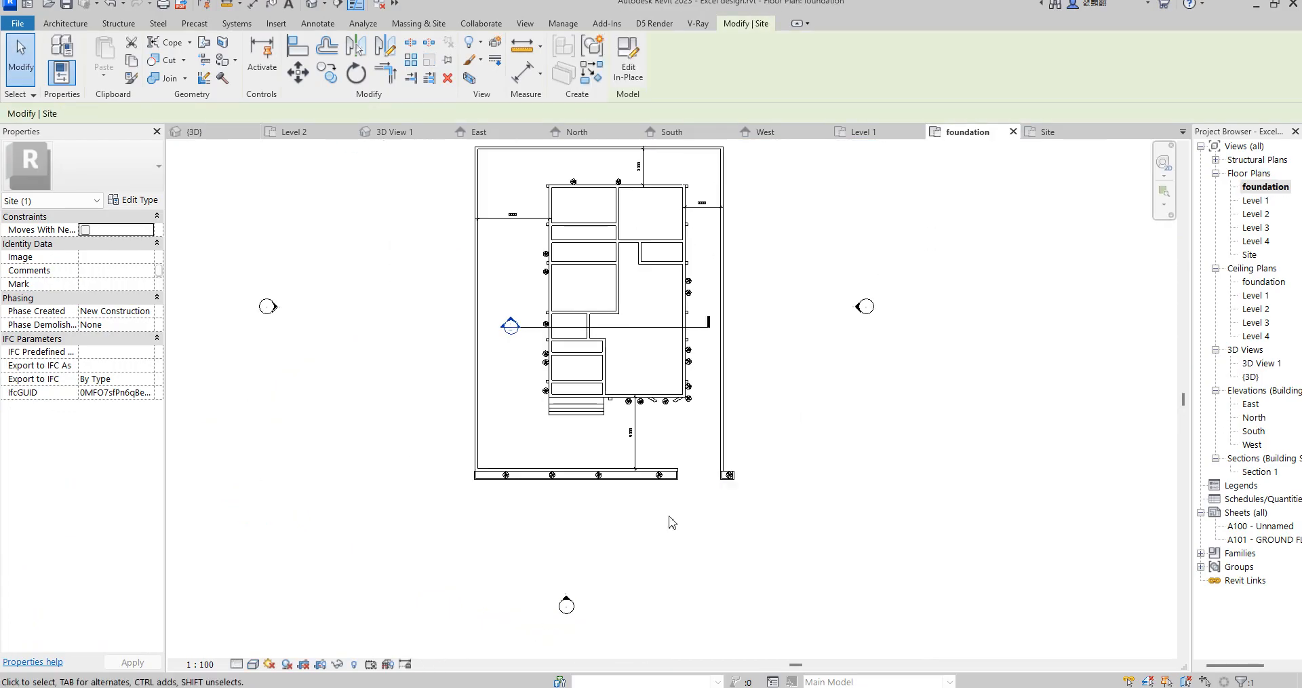
left_click(628, 59)
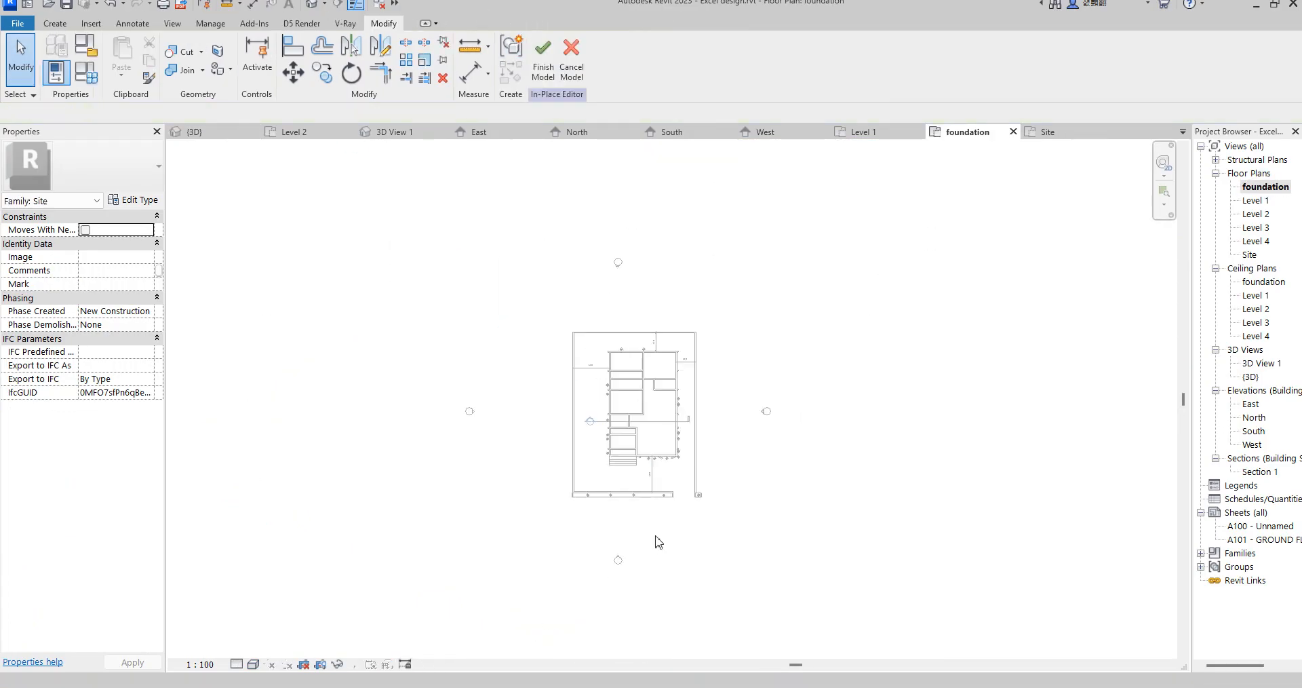
Select the slab extrusion in 3D, enter its sketch and show the sketch in the foundation floor plan.
double_click(1251, 376)
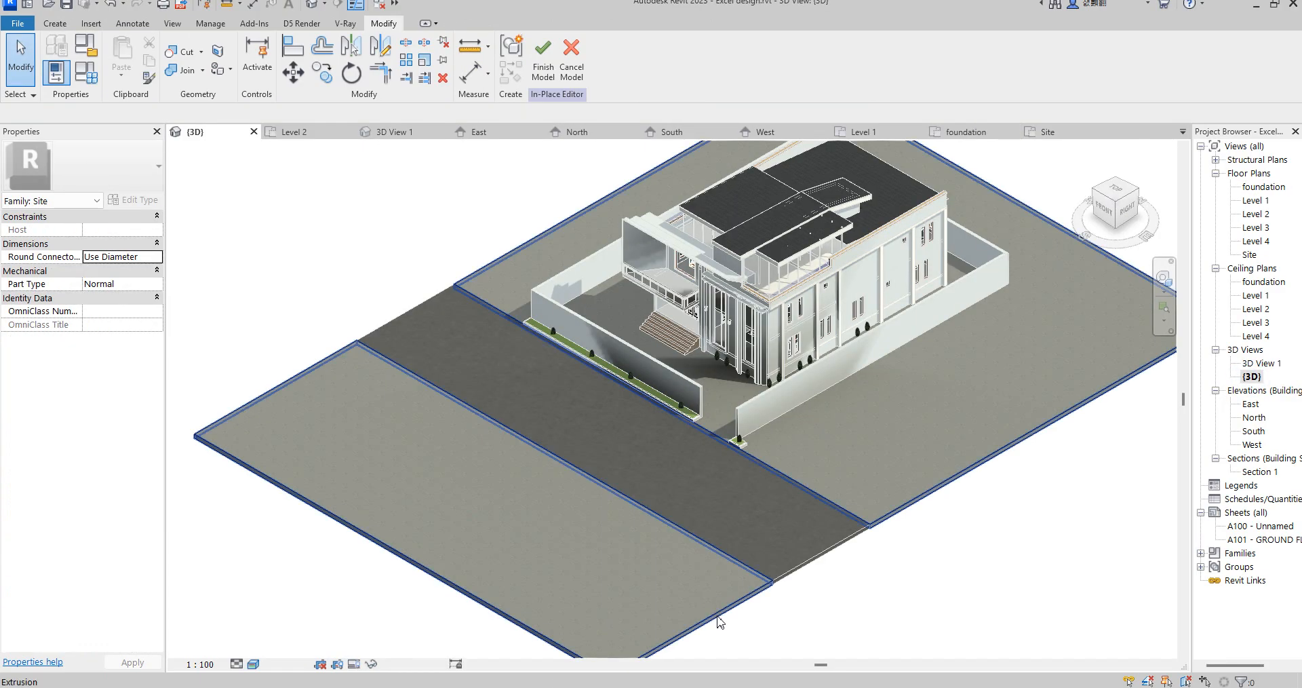
left_click(709, 614)
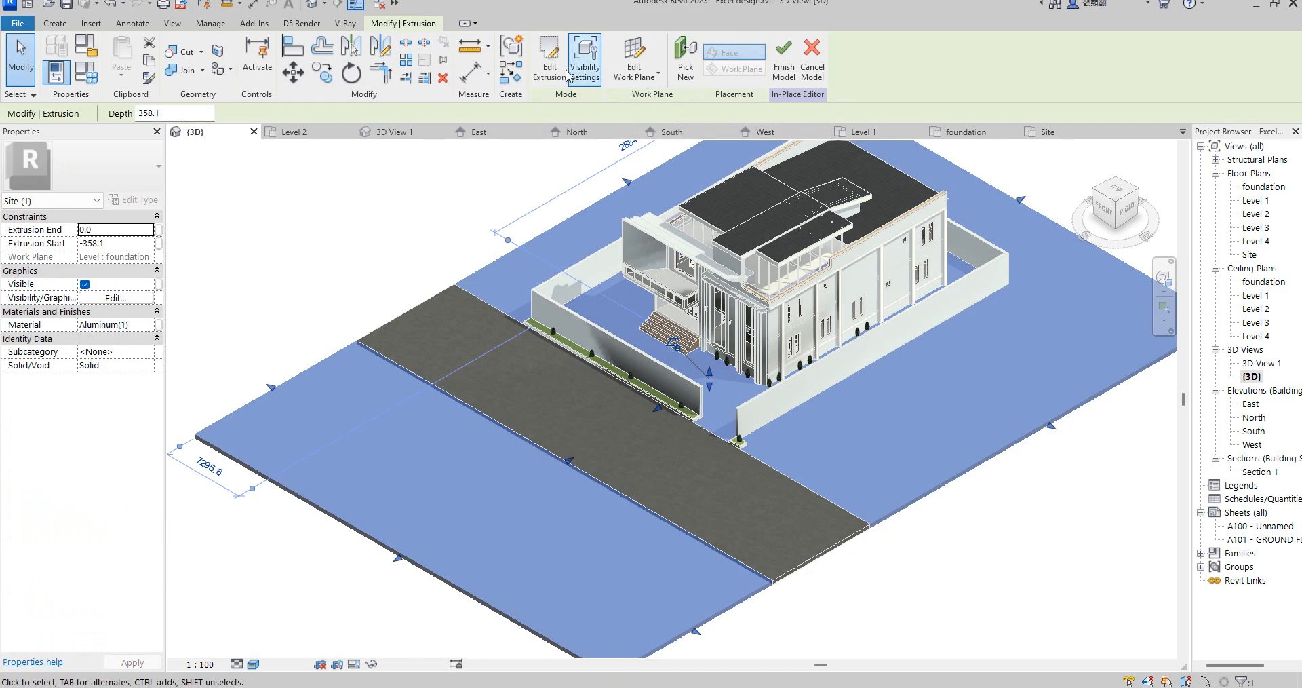
left_click(549, 65)
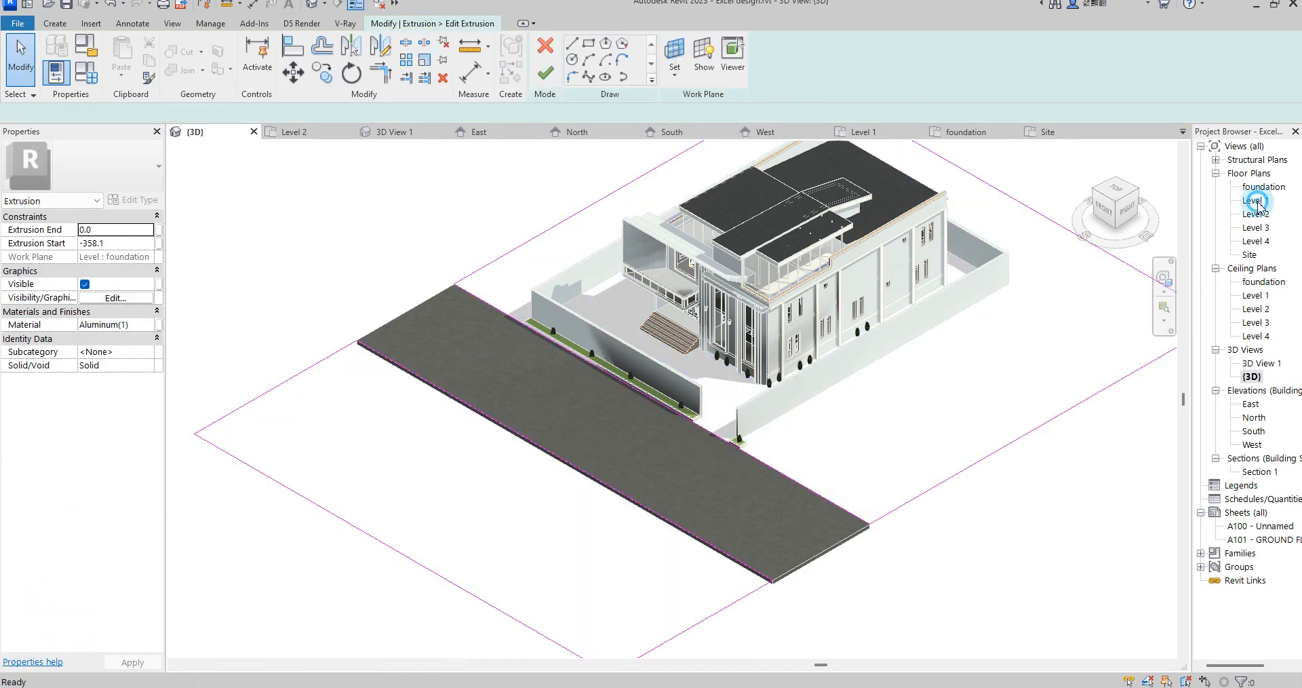
double_click(1257, 201)
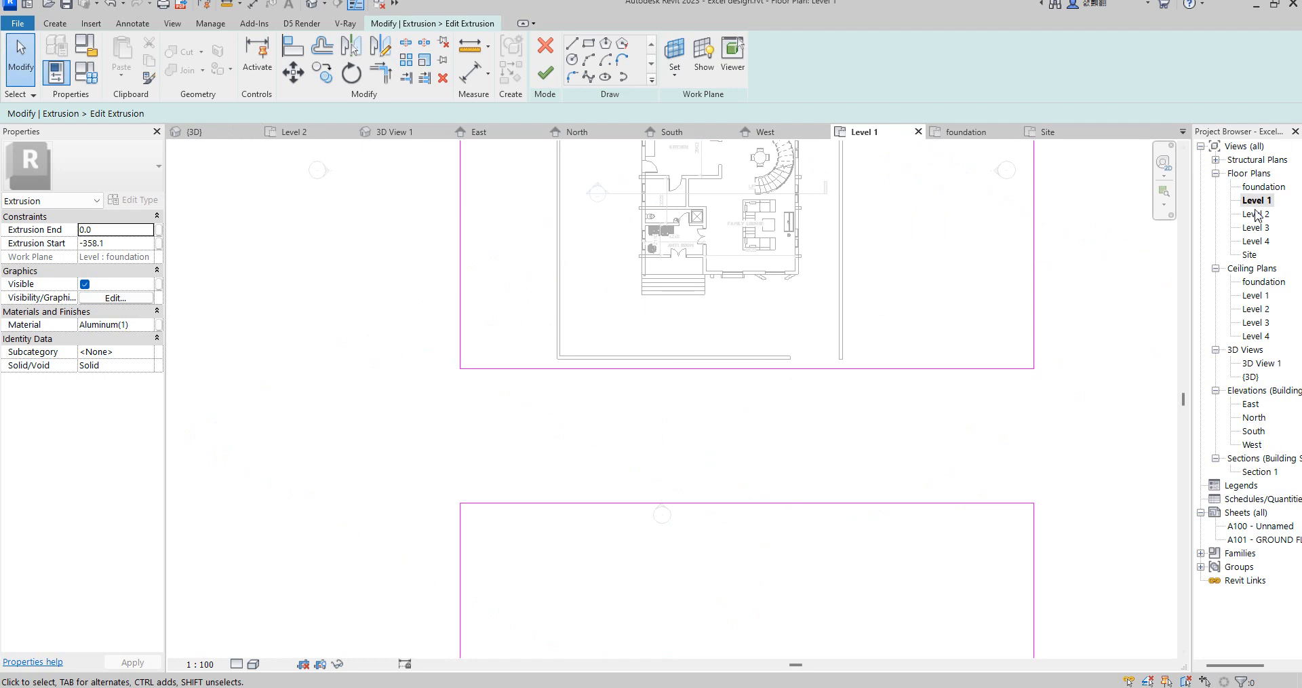
double_click(1259, 187)
scroll(593, 414, "up", 4)
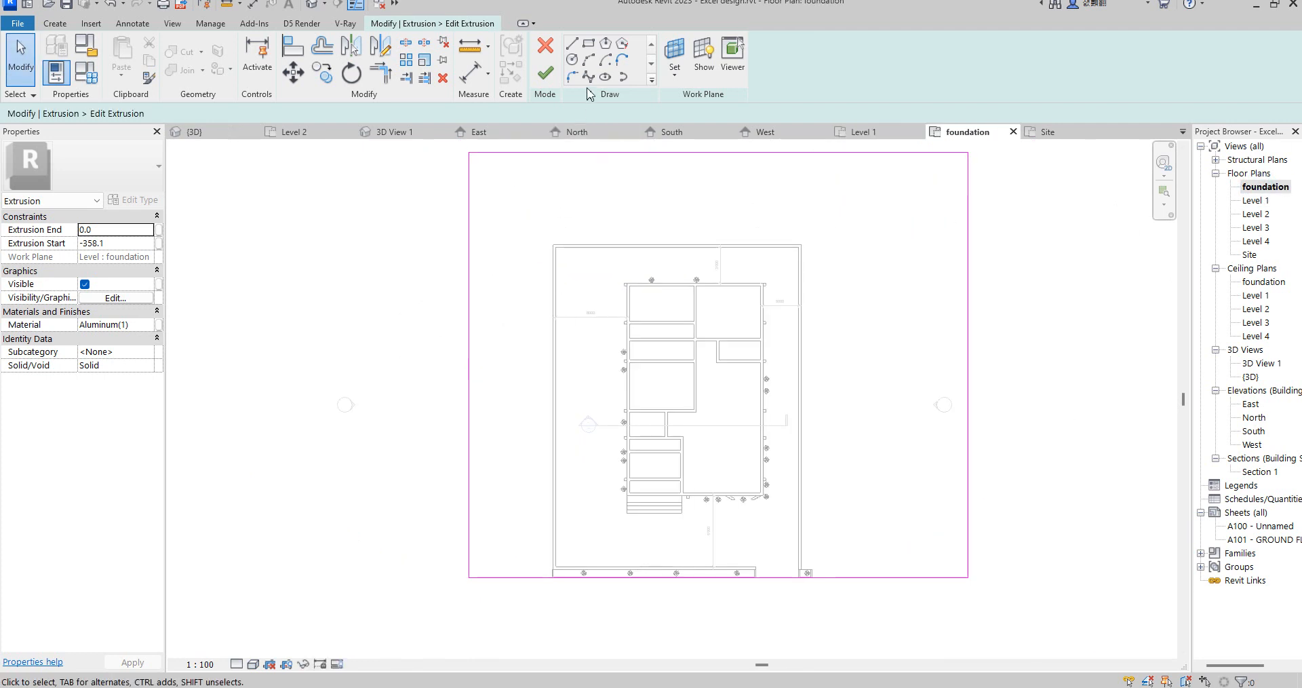
Sketch a 3600 by 6000 mm rectangle inside the boundary, between the west wall and the building's northwest part.
left_click(587, 53)
scroll(584, 323, "up", 2)
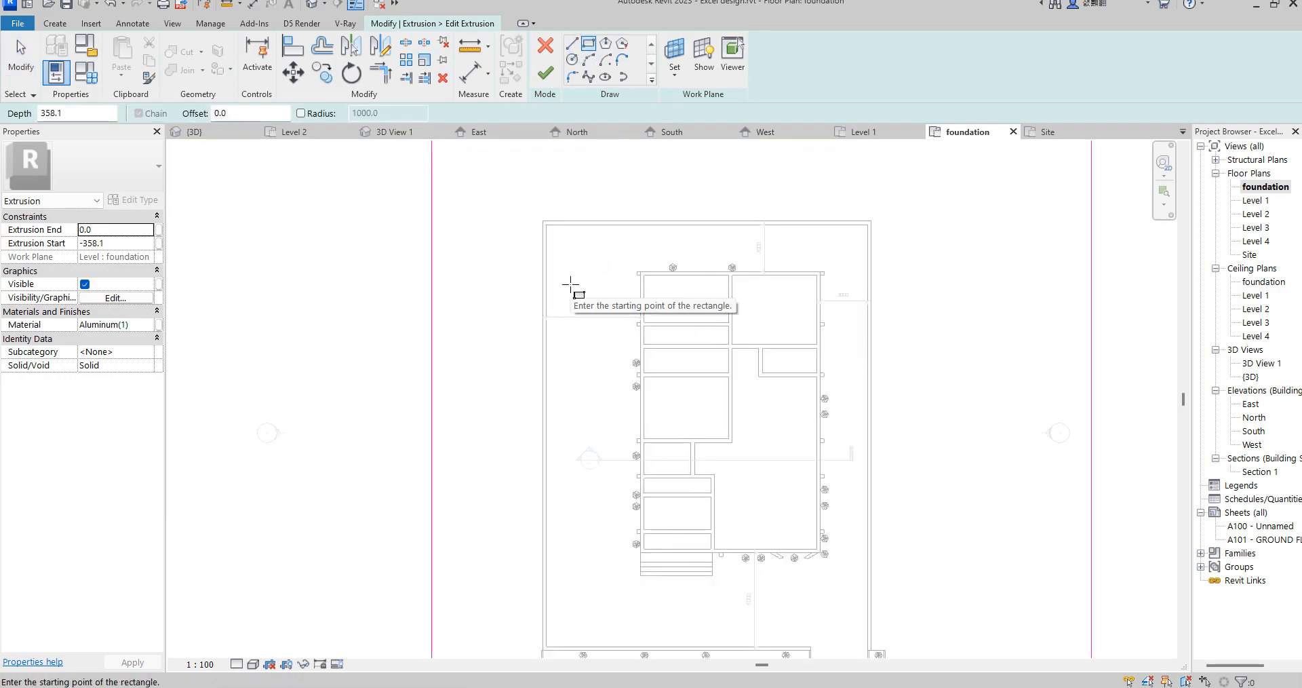
left_click(570, 247)
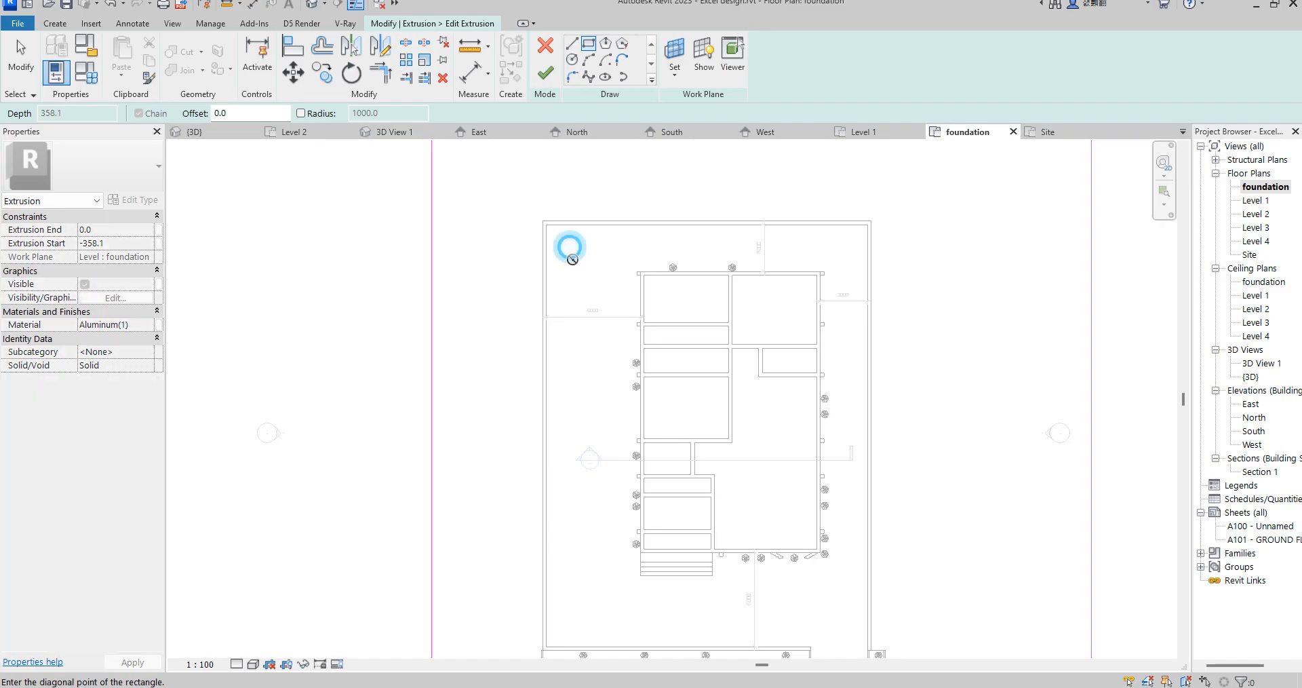
scroll(626, 348, "up", 3)
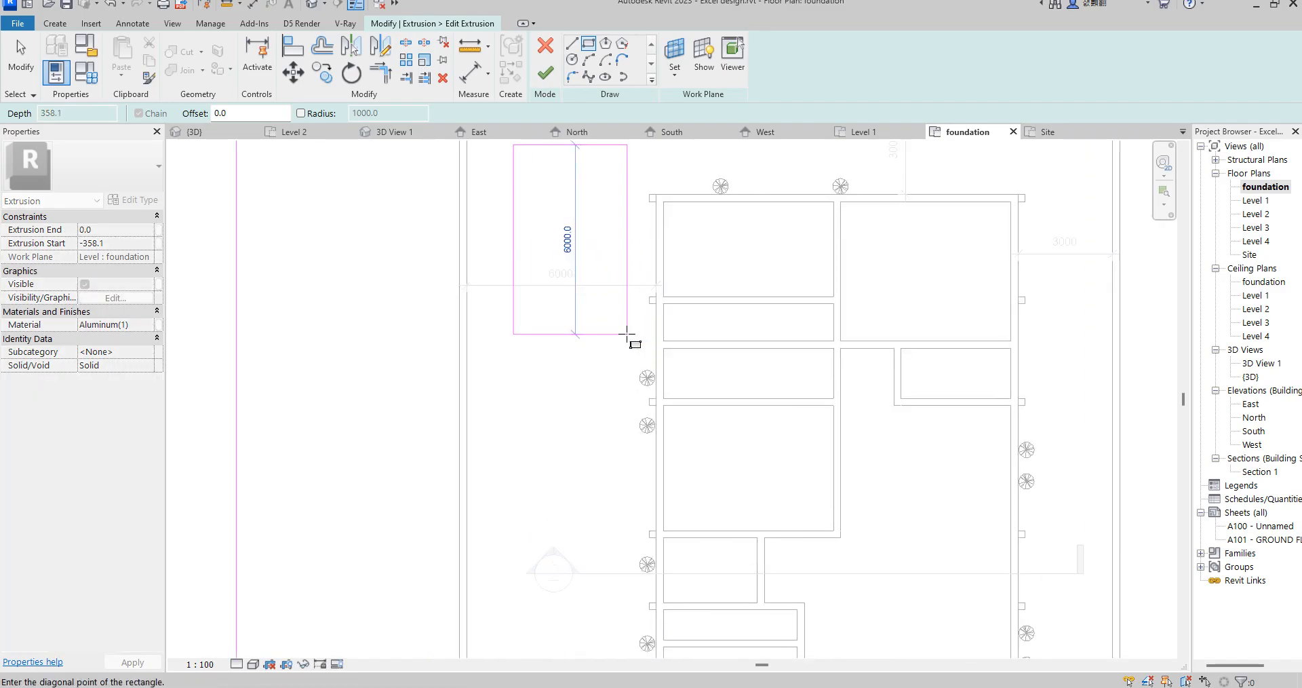
left_click(626, 333)
scroll(568, 409, "down", 3)
right_click(568, 410)
left_click(616, 419)
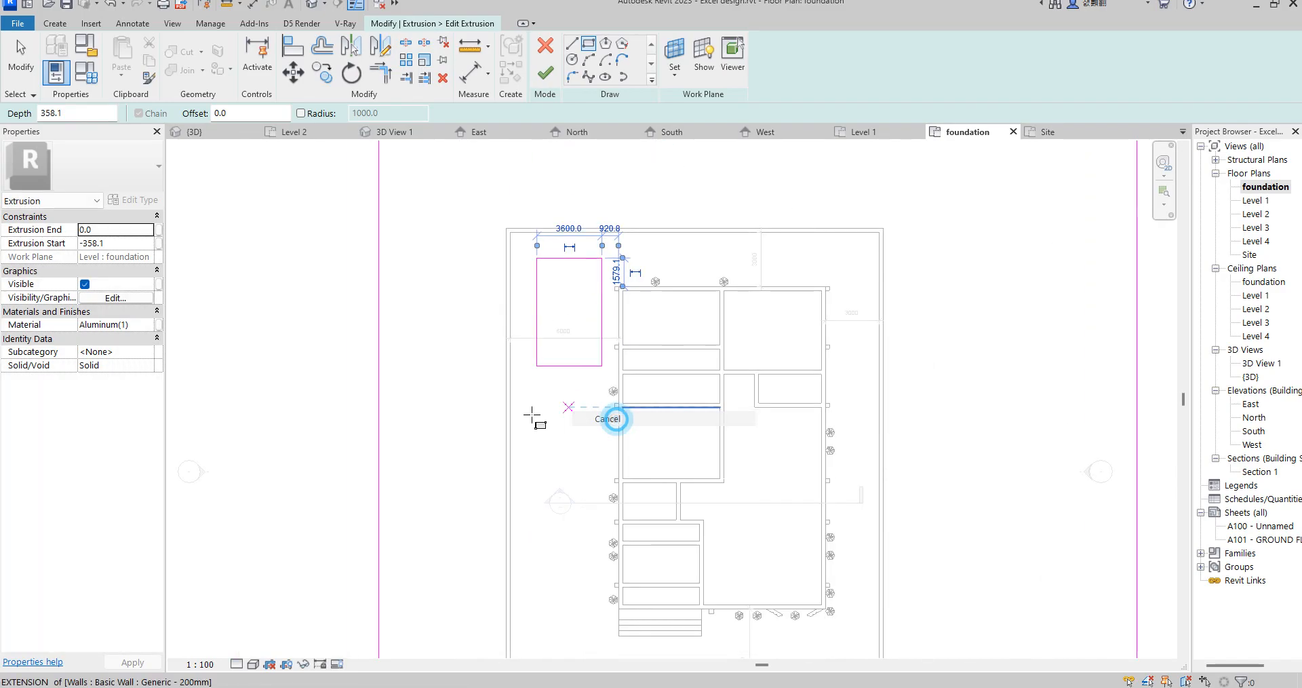
right_click(533, 413)
left_click(571, 423)
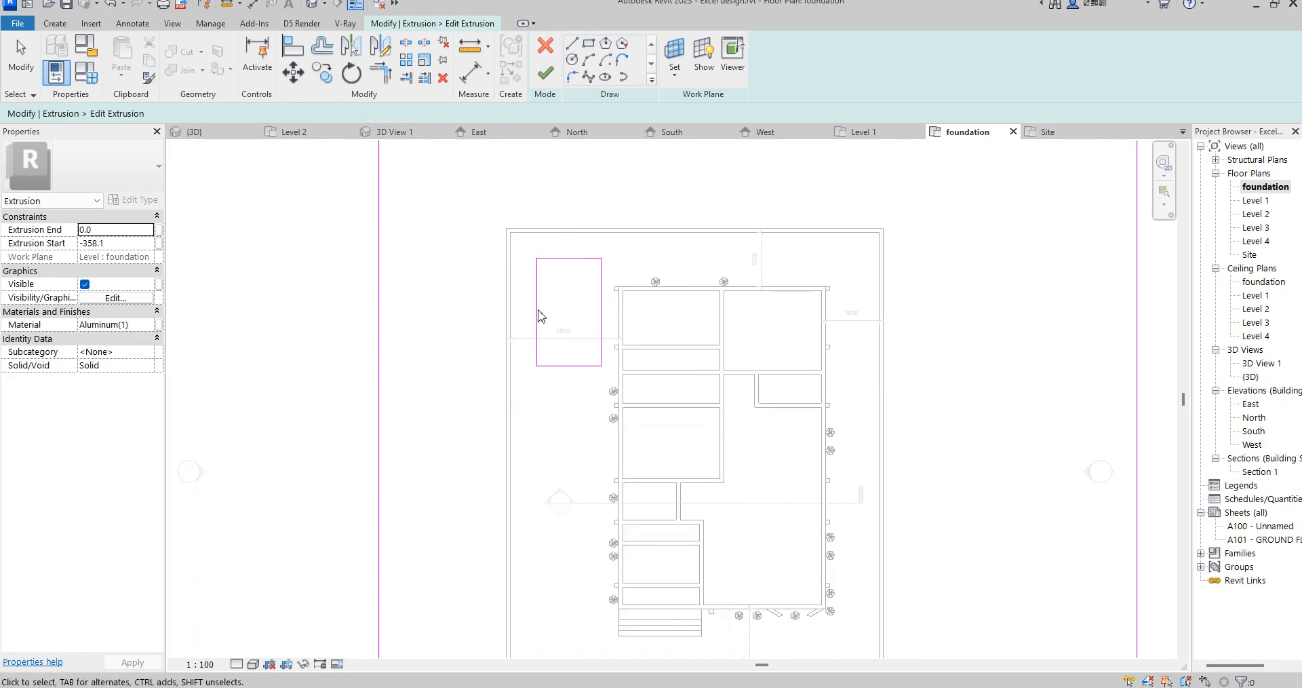
Set the rectangle's width to 4000 mm by shifting its west side.
left_click(537, 310)
scroll(544, 257, "up", 2)
left_click(588, 515)
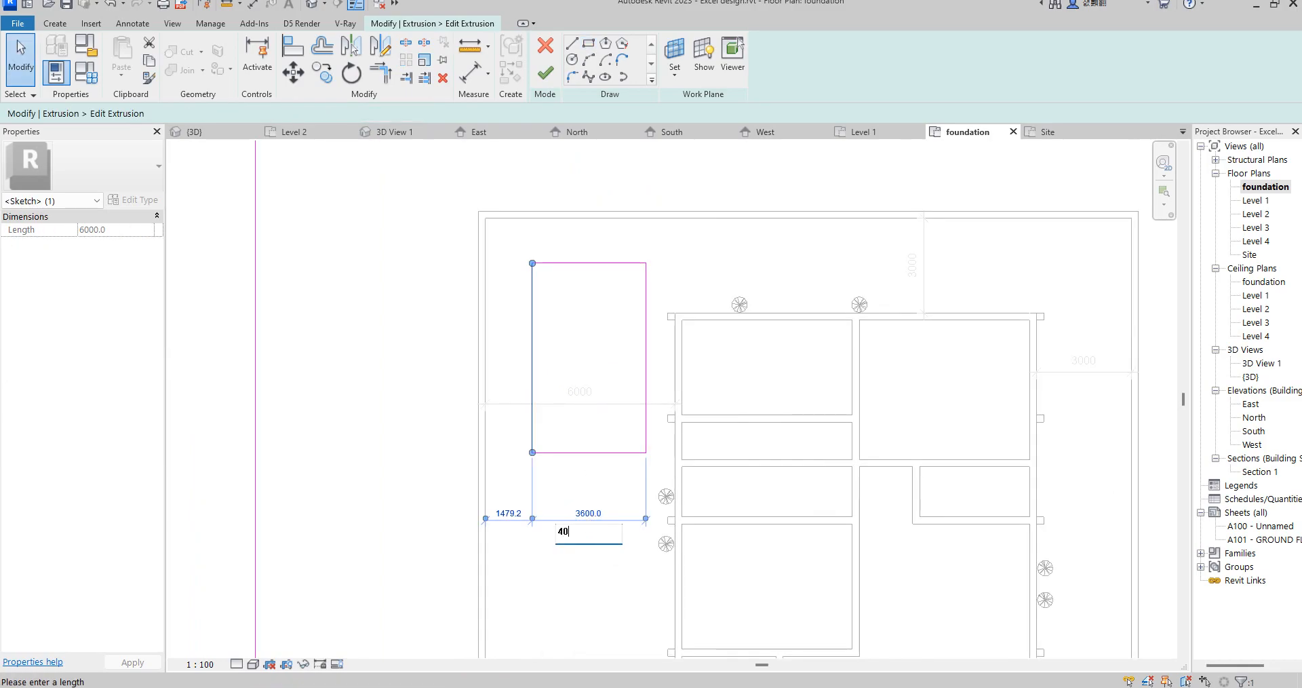
key("Return")
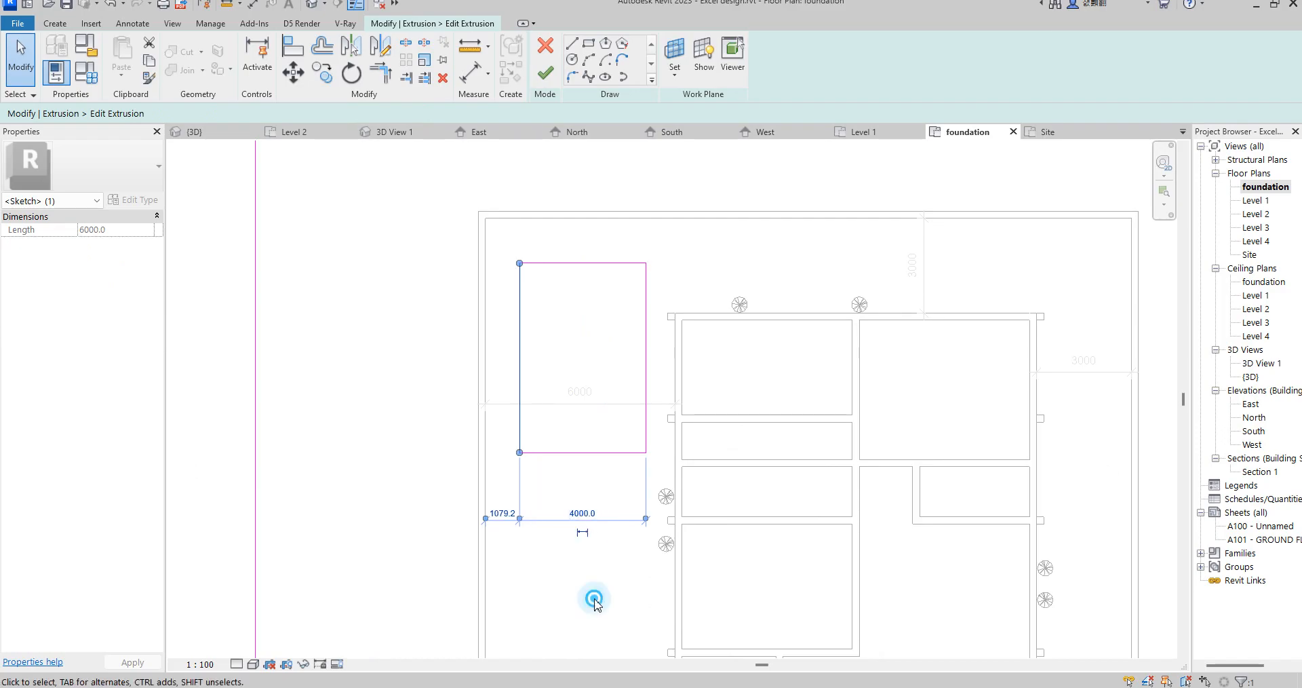
left_click(595, 601)
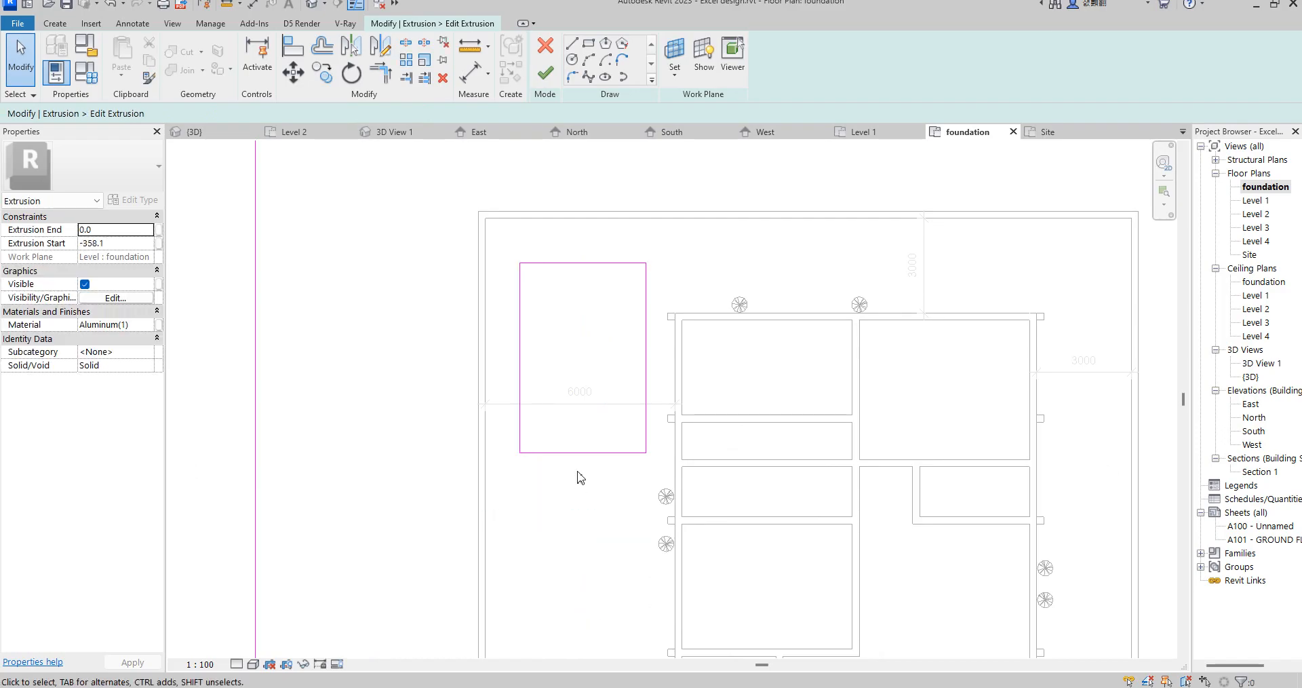
Sketch a circle of 1000 mm radius centred on the midpoint of the rectangle's south side.
left_click(572, 59)
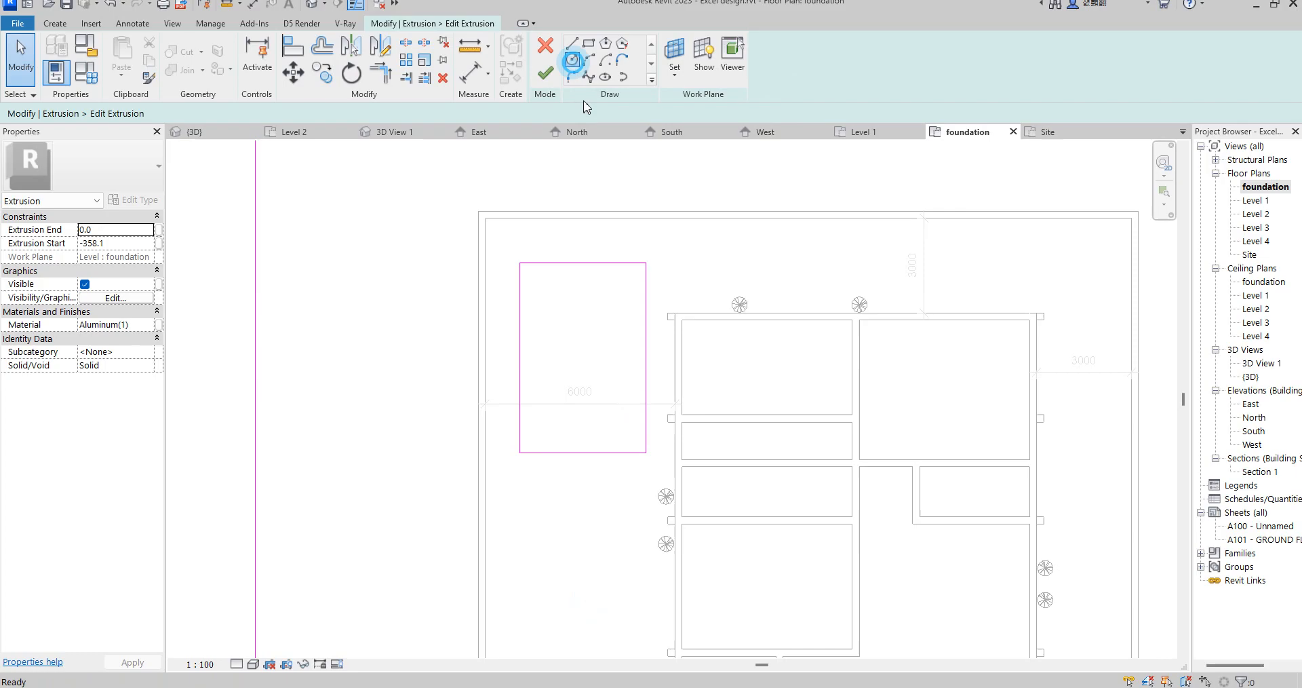
left_click(584, 452)
scroll(558, 455, "up", 3)
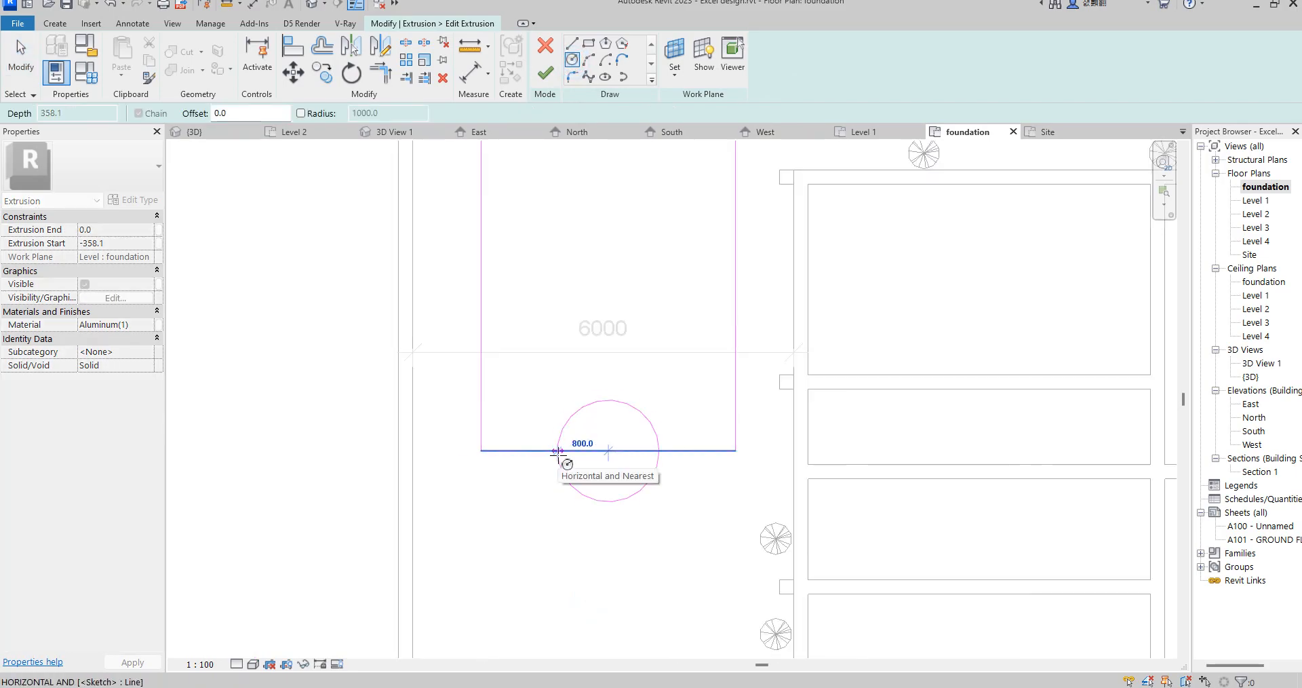
left_click(546, 452)
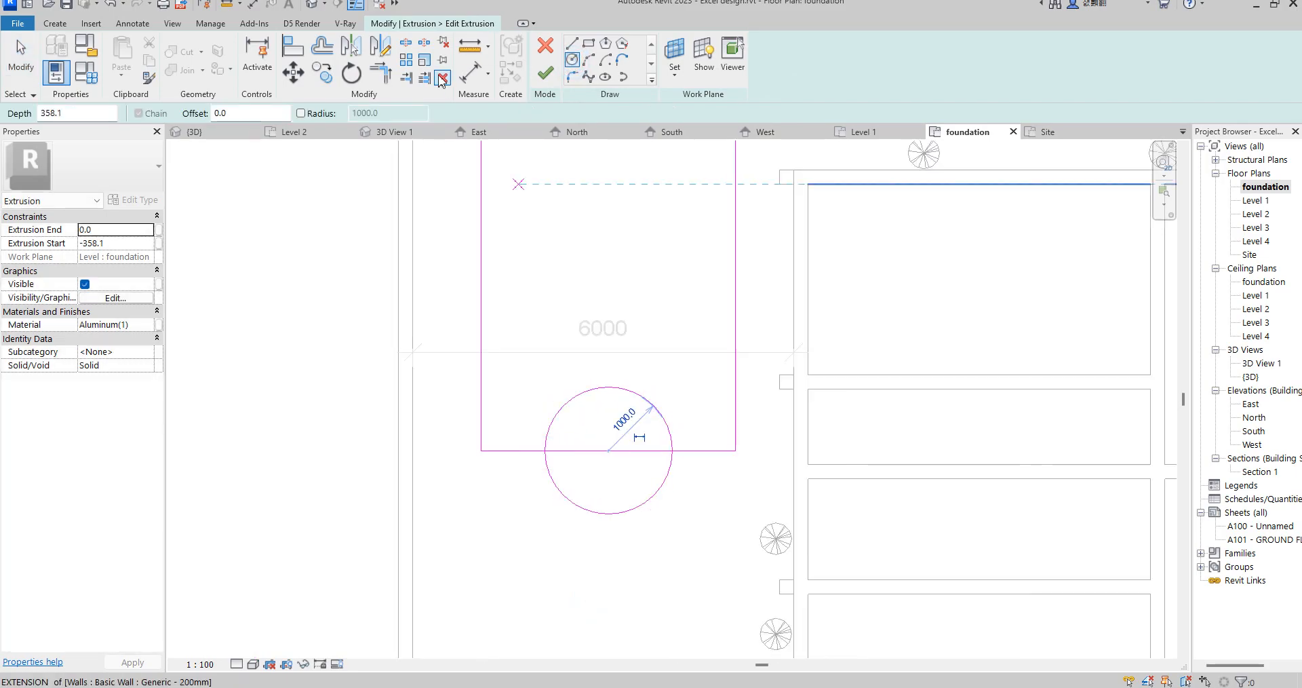
Split the circle, trim it with the rectangle's south side into an outward semicircular bay, and finish the extrusion sketch.
left_click(411, 42)
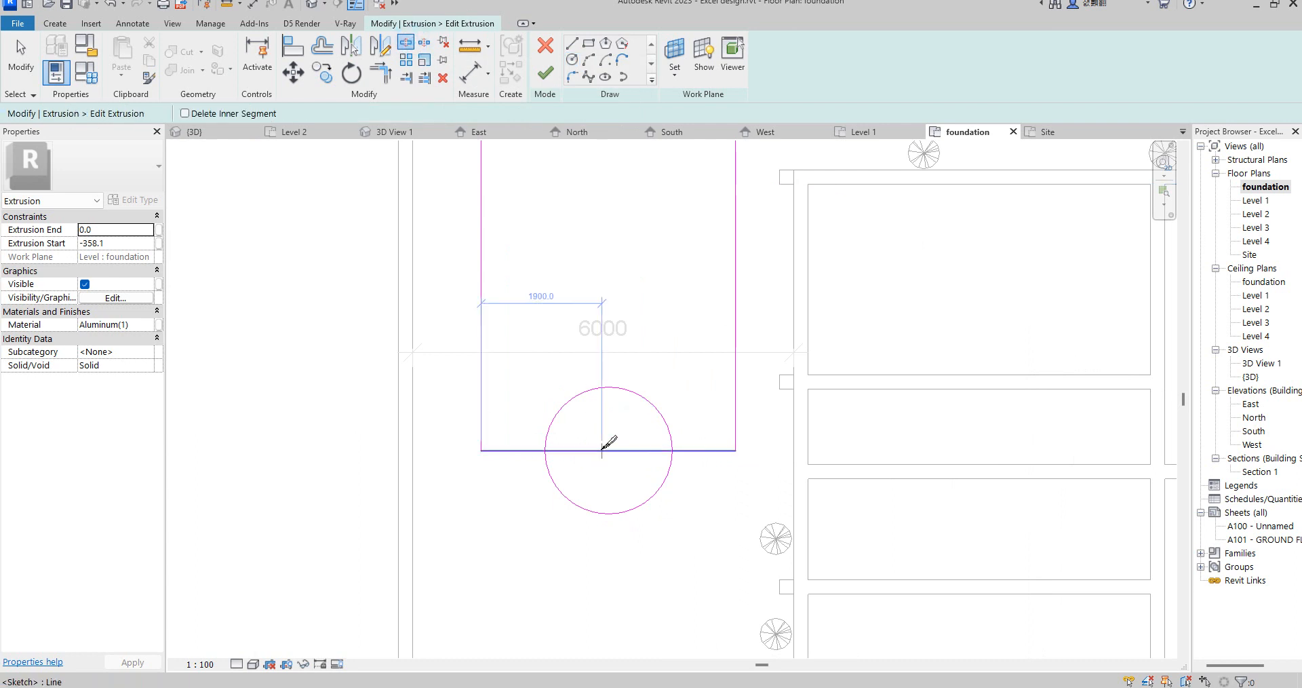
left_click(616, 387)
left_click(391, 82)
left_click(670, 468)
left_click(692, 450)
left_click(549, 473)
left_click(524, 451)
scroll(525, 516, "down", 3)
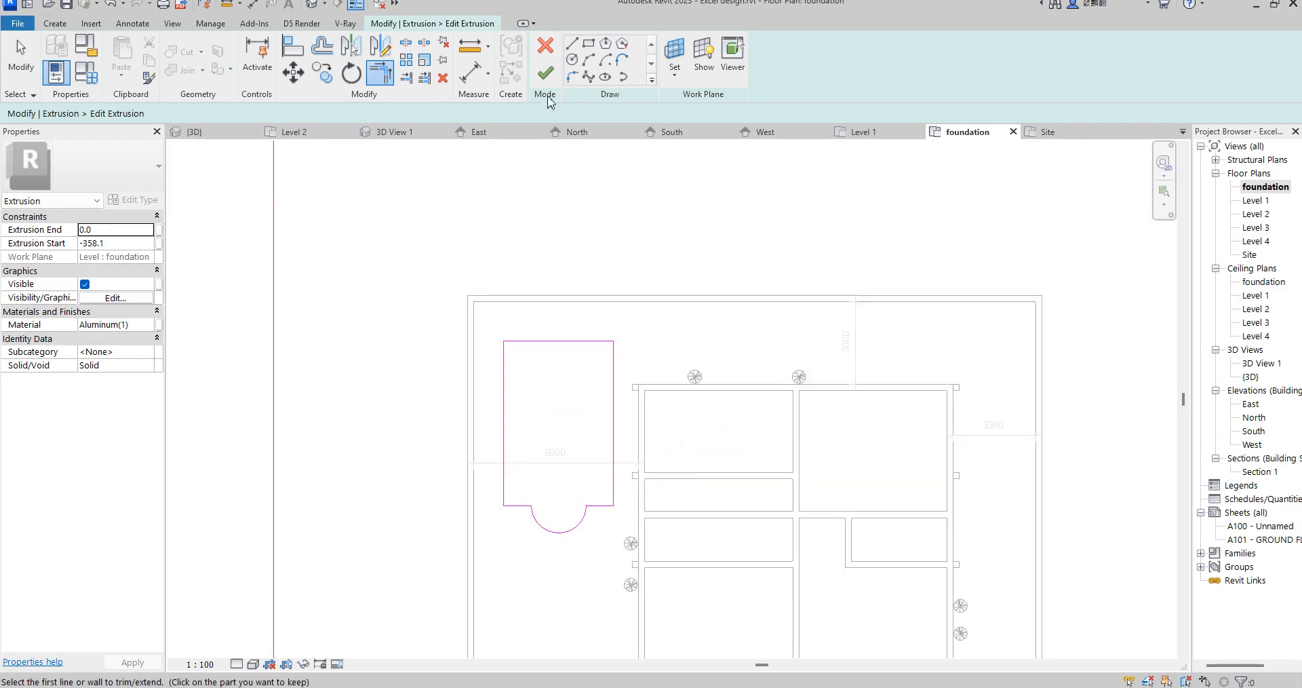
left_click(545, 72)
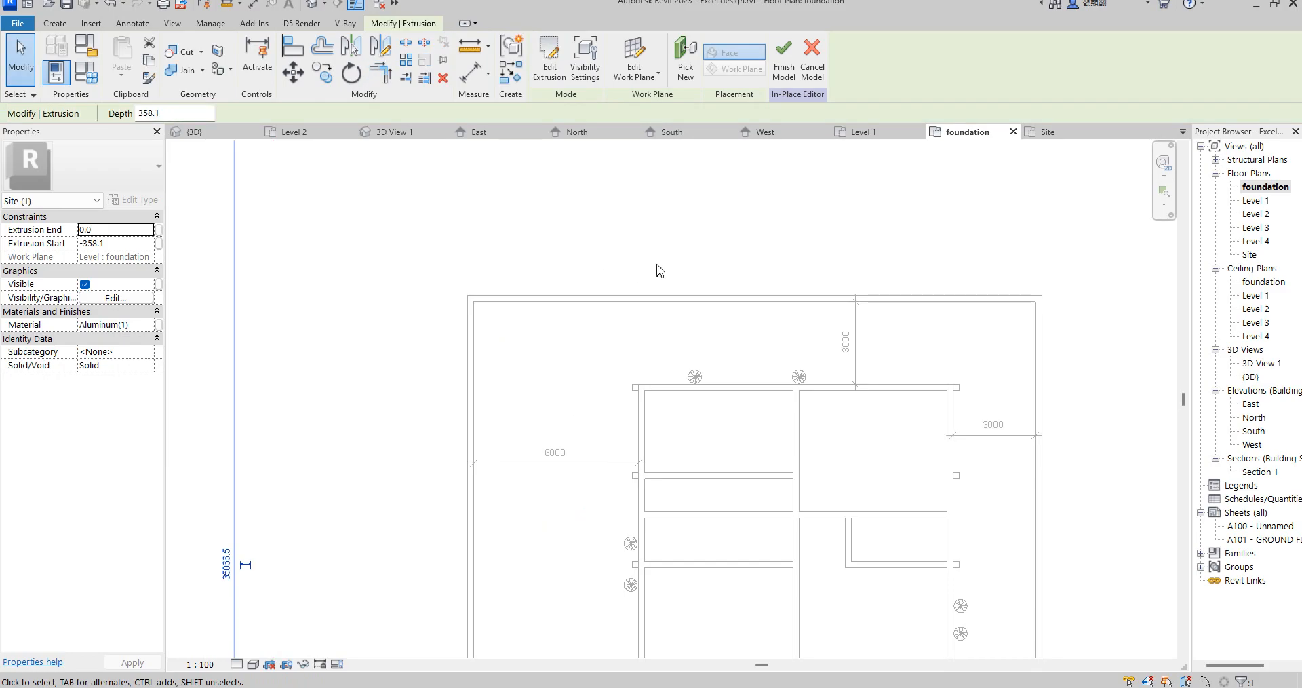
Examine the new round-ended recess in the slab beside the west wall in the 3D view.
double_click(1250, 376)
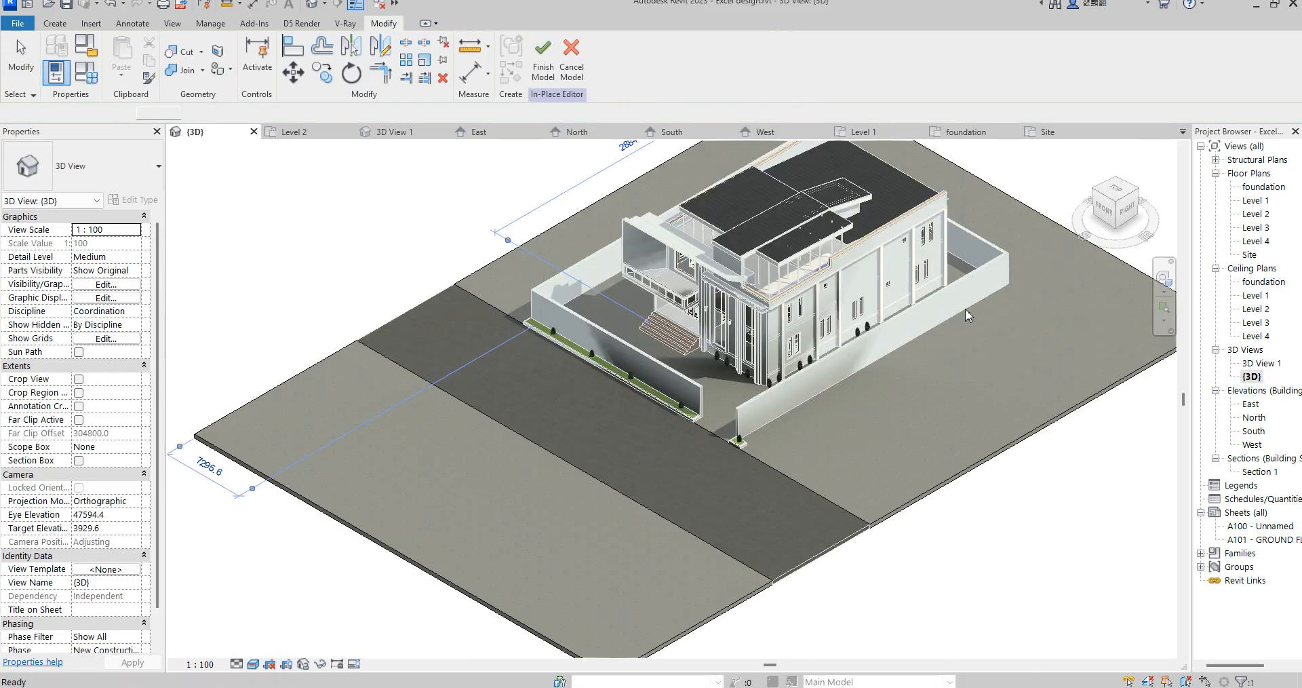
left_click(966, 308)
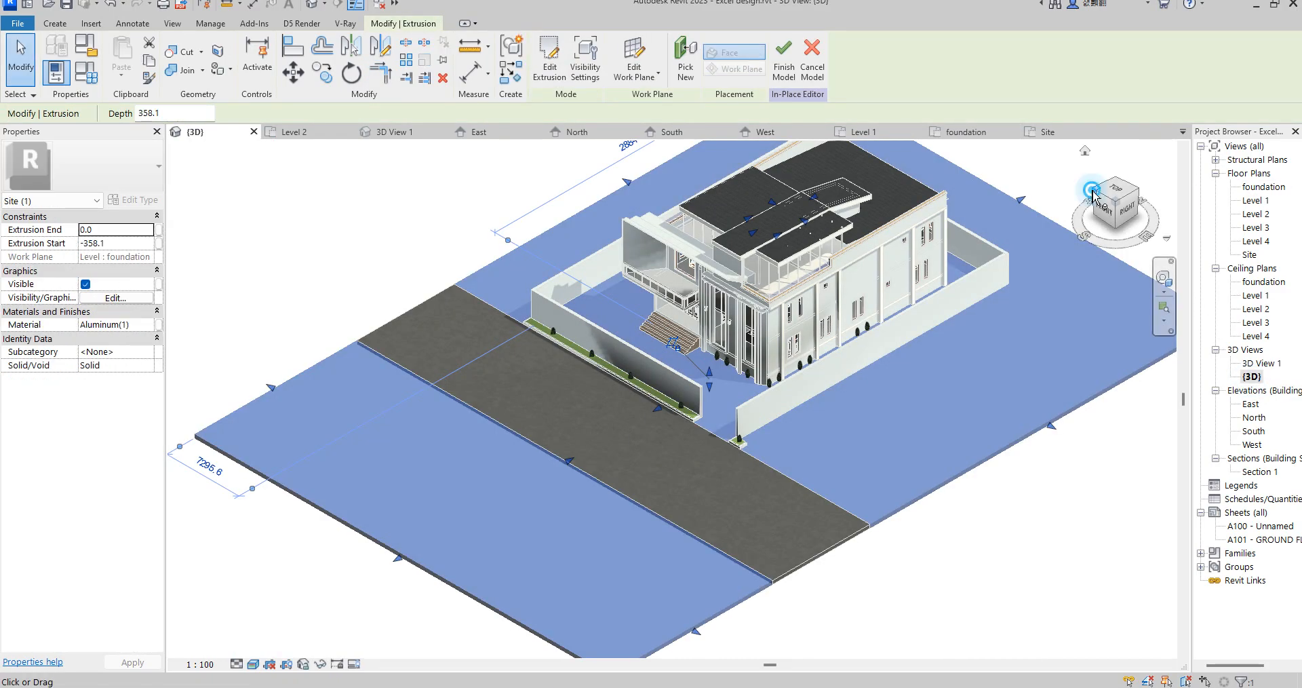
scroll(505, 380, "up", 5)
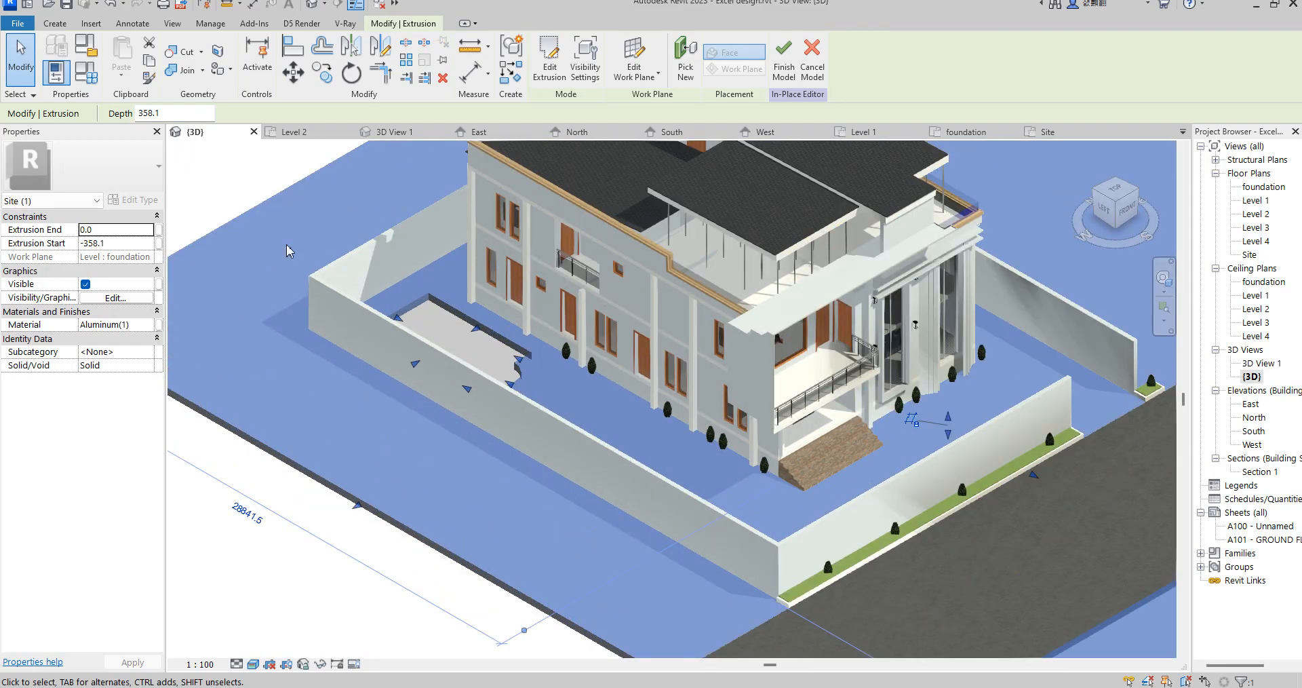
key("Escape")
scroll(543, 383, "up", 6)
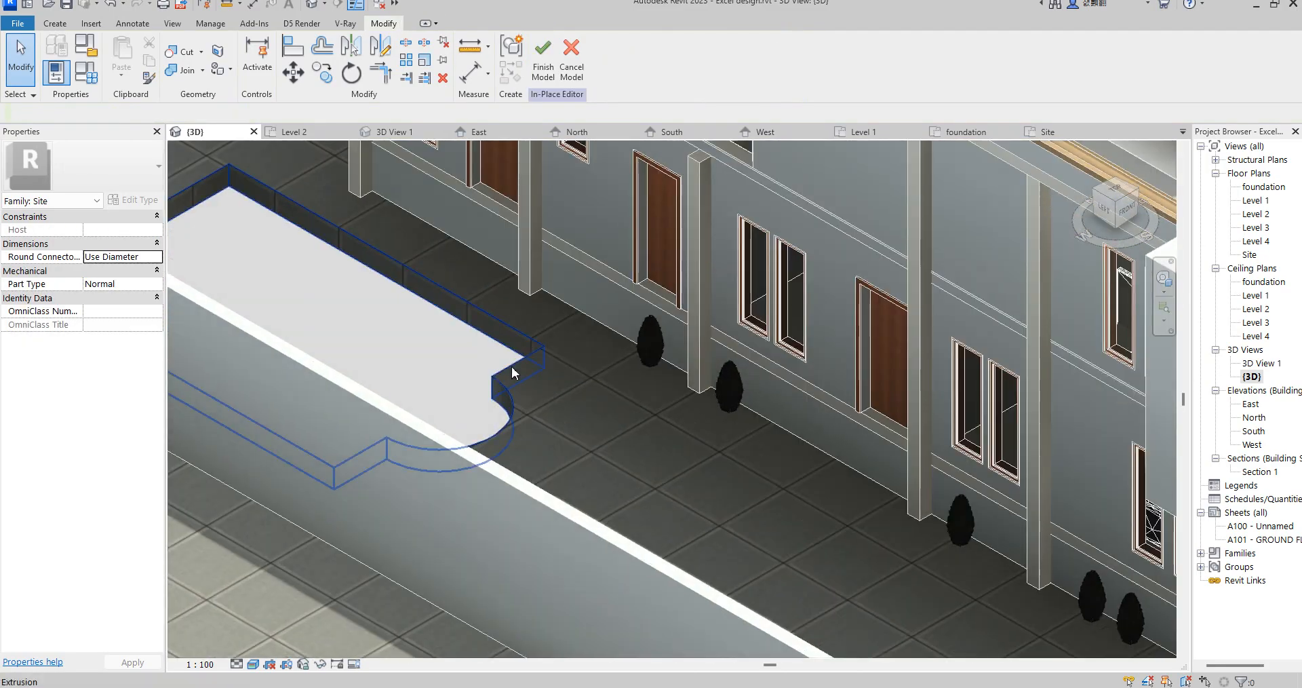
left_click(512, 366)
scroll(611, 395, "down", 8)
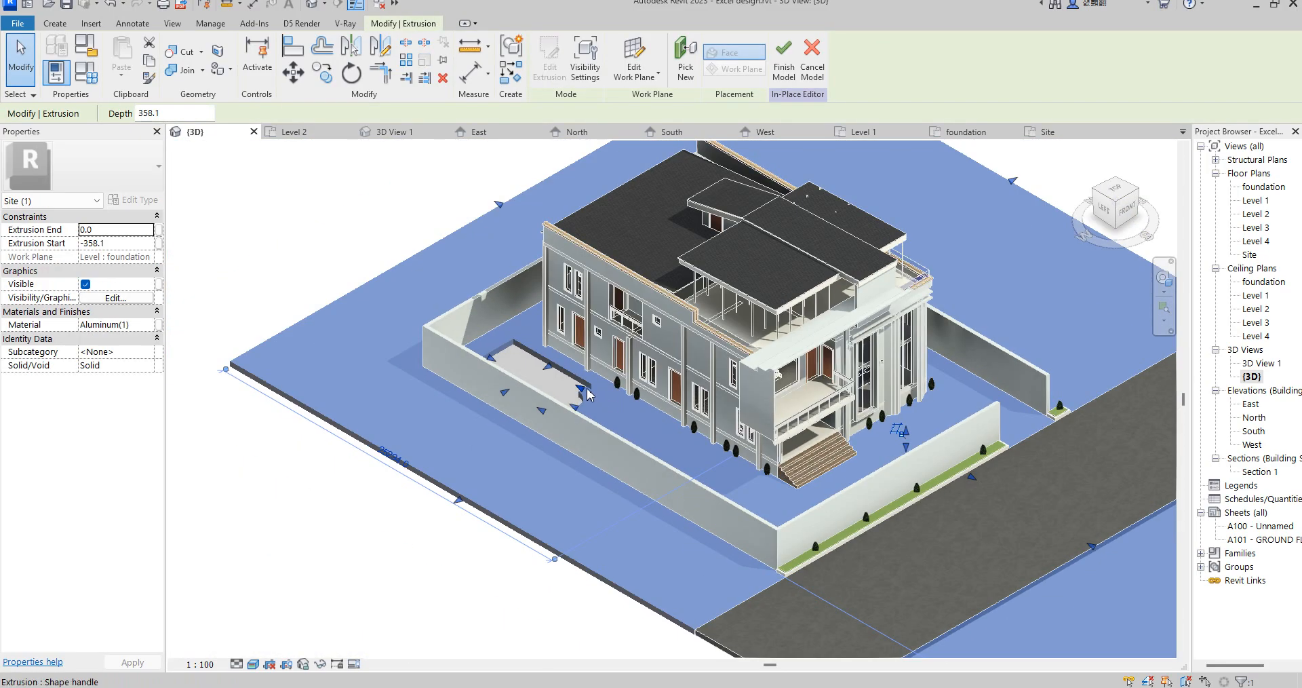
scroll(588, 393, "up", 4)
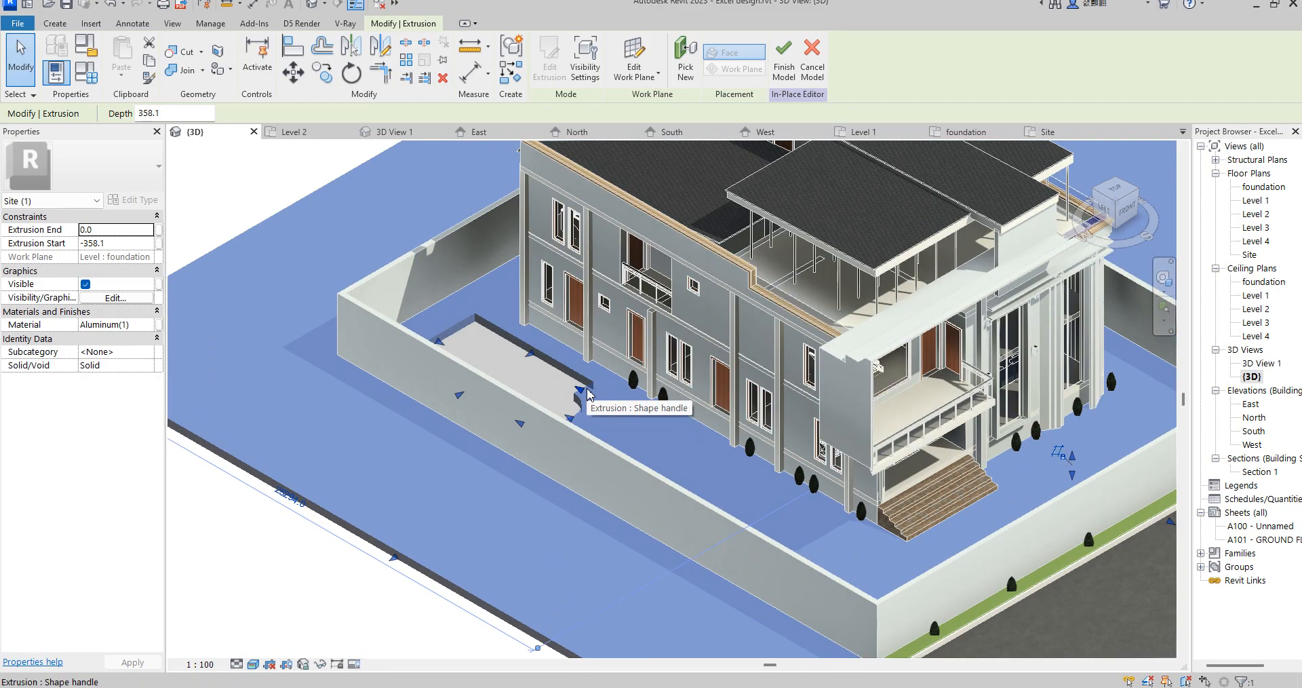
scroll(588, 394, "down", 5)
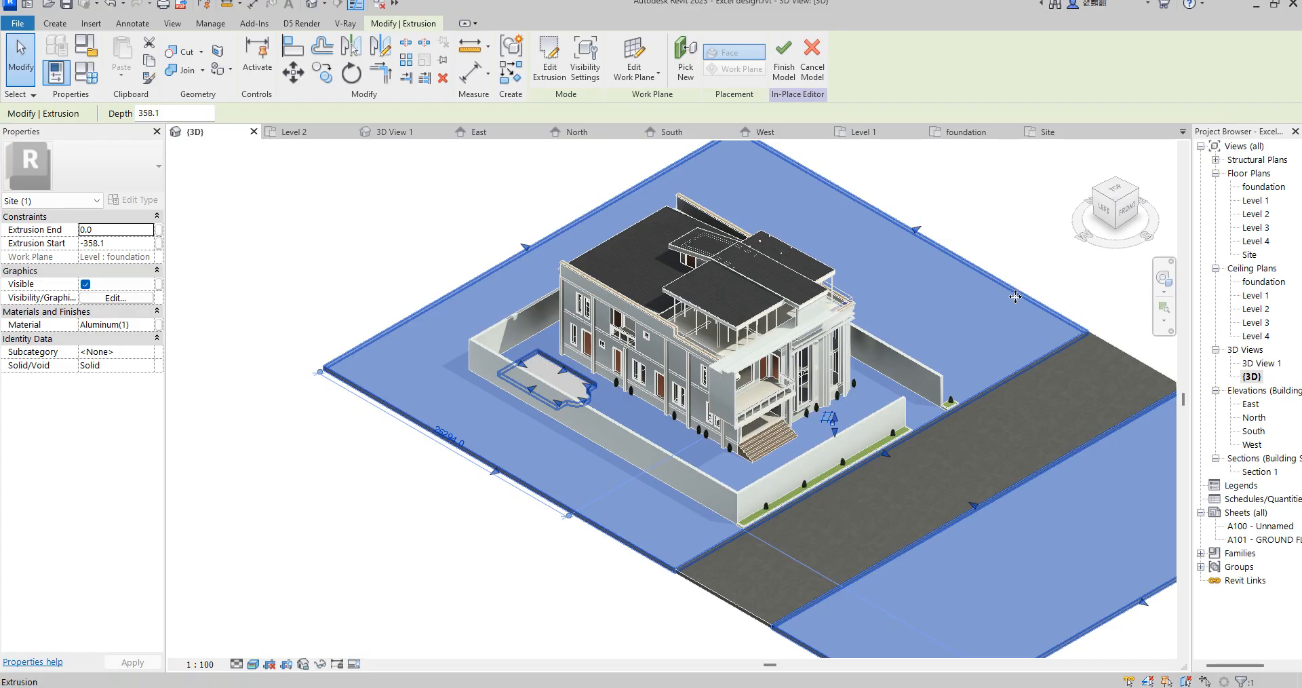
Duplicate the paving extrusion with the Copy tool, offsetting the copy by 1 mm.
left_click(564, 60)
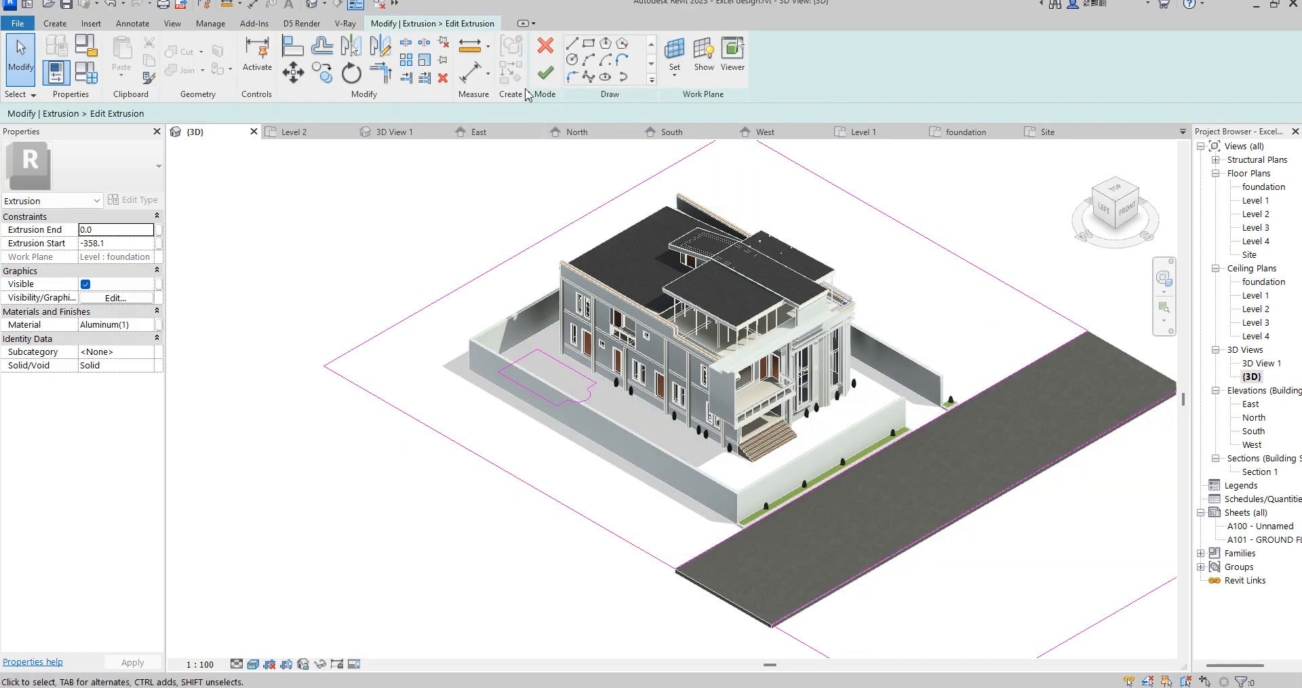
left_click(546, 73)
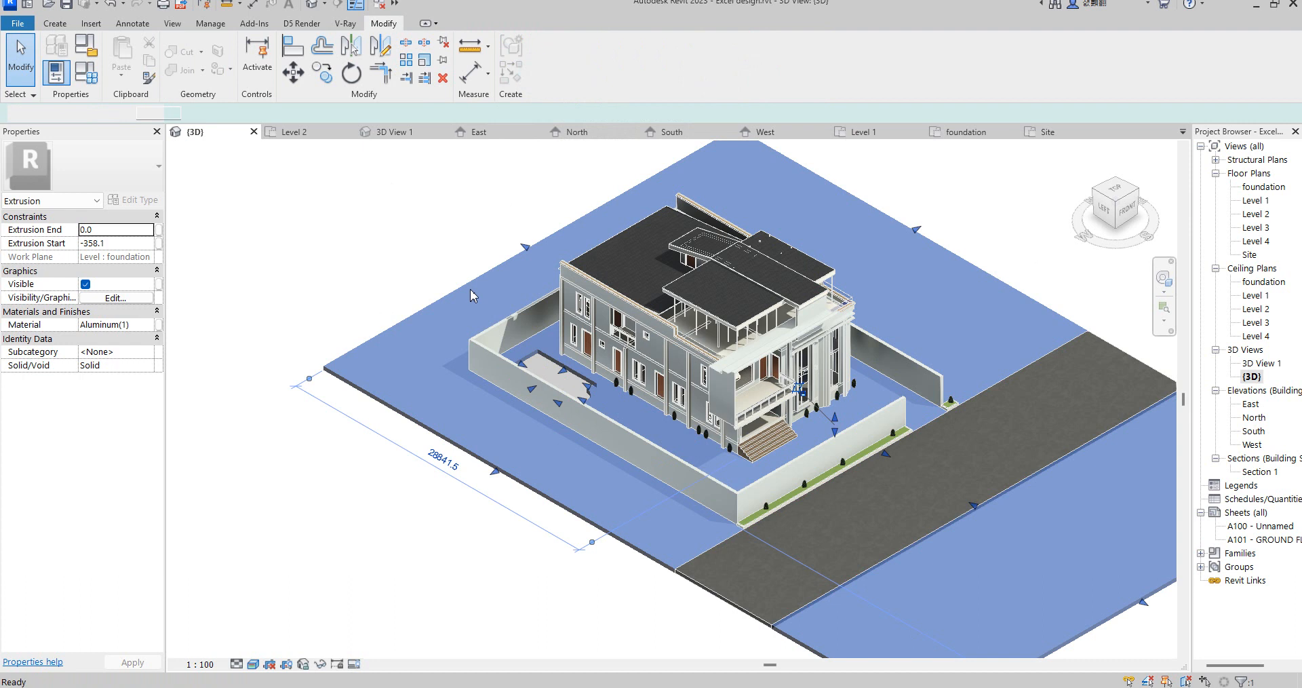
left_click(322, 73)
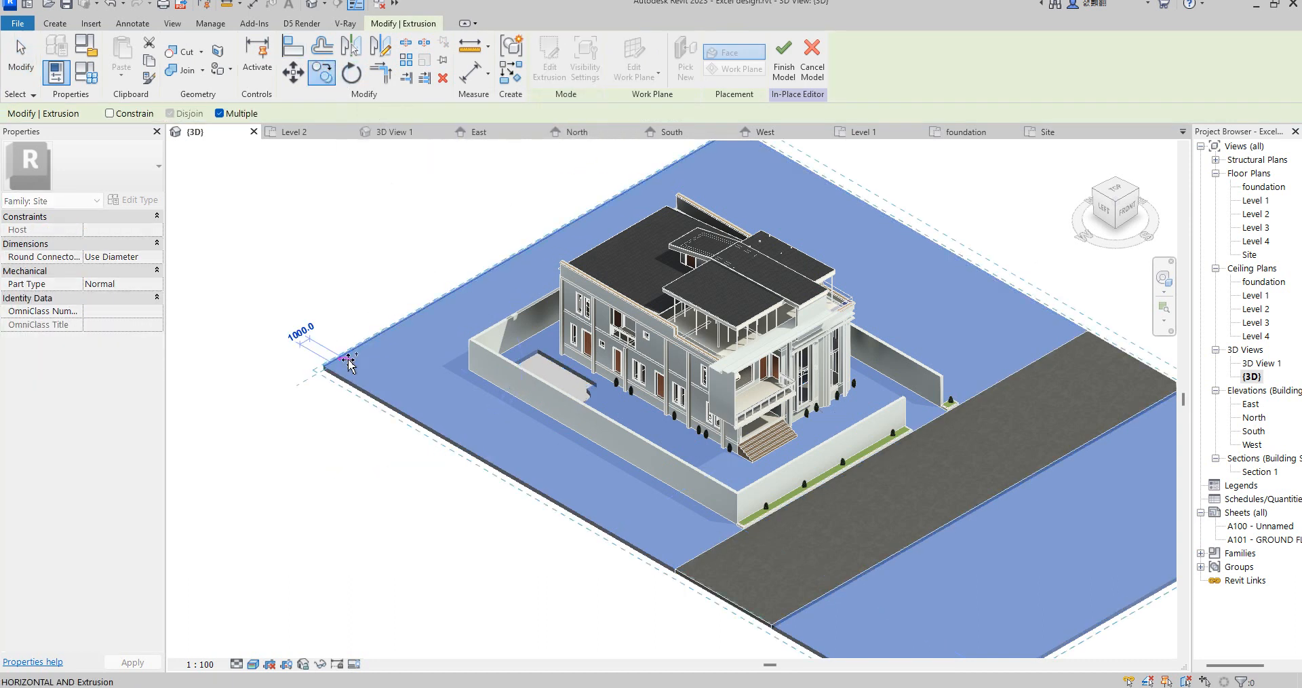
left_click(370, 358)
type("1")
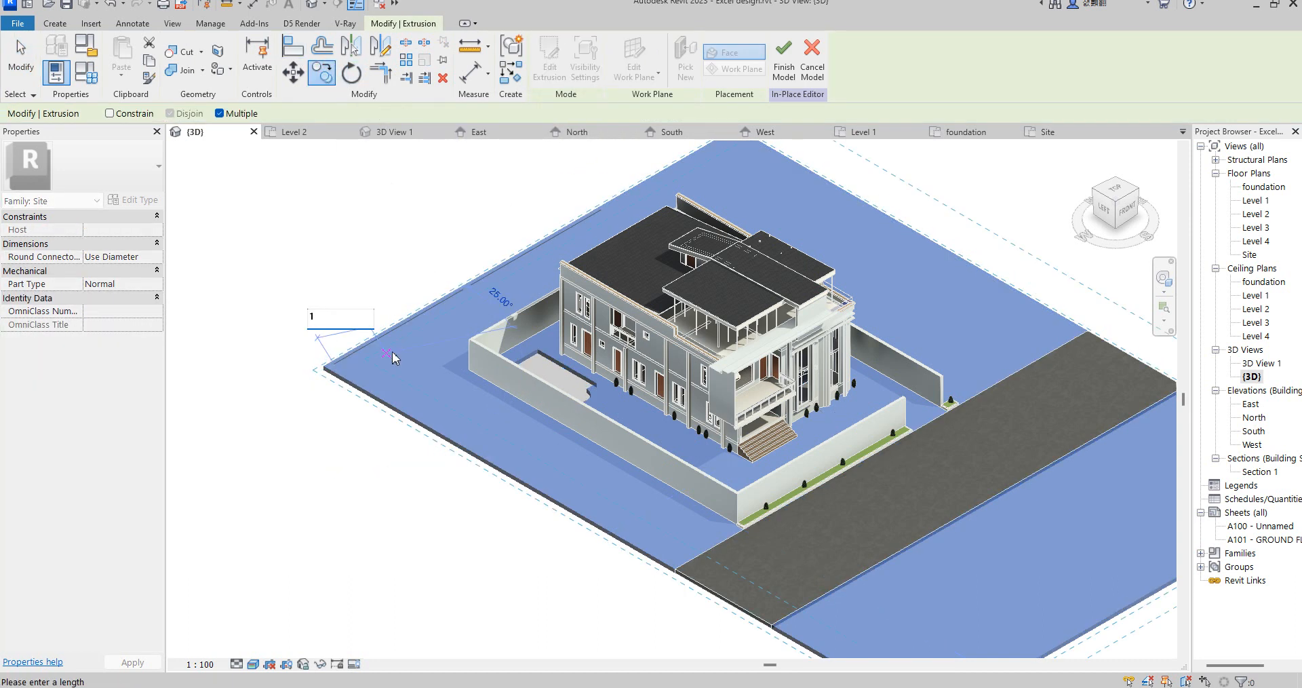
key("Return")
right_click(372, 287)
left_click(406, 295)
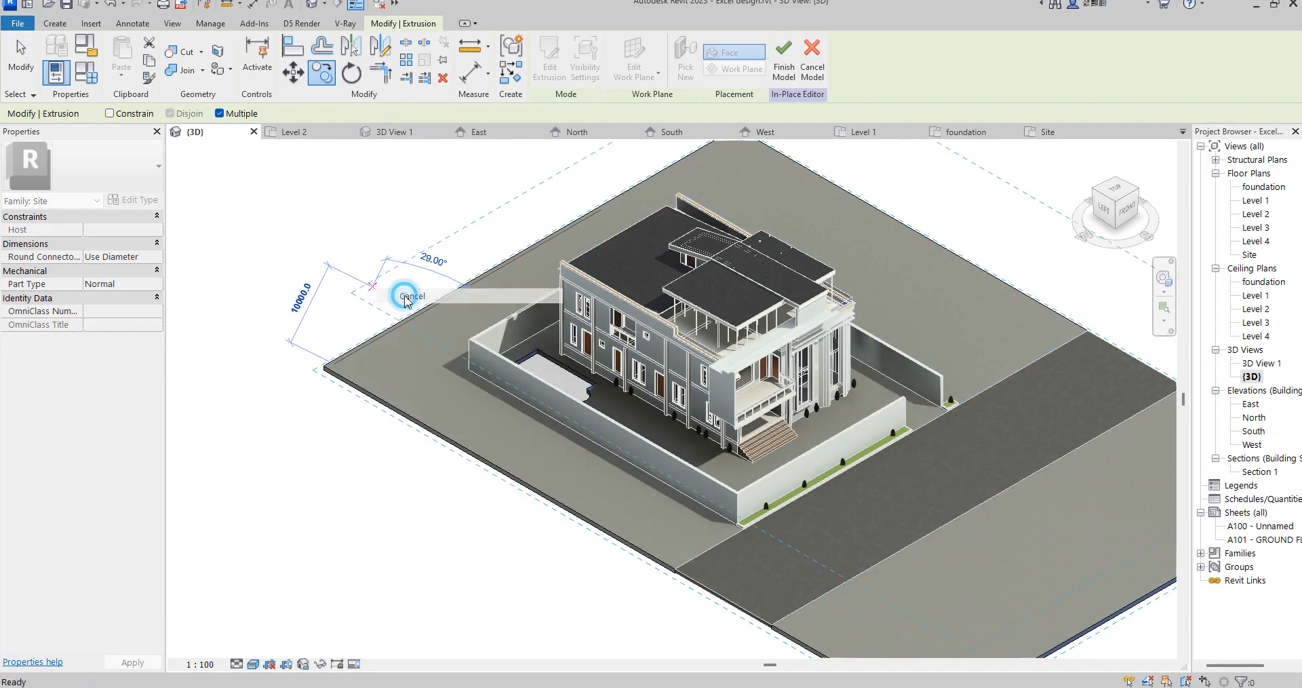
Delete the plot boundary loops on both sides of the road from the copy's sketch in the foundation plan, keeping only the pool outline.
left_click(550, 61)
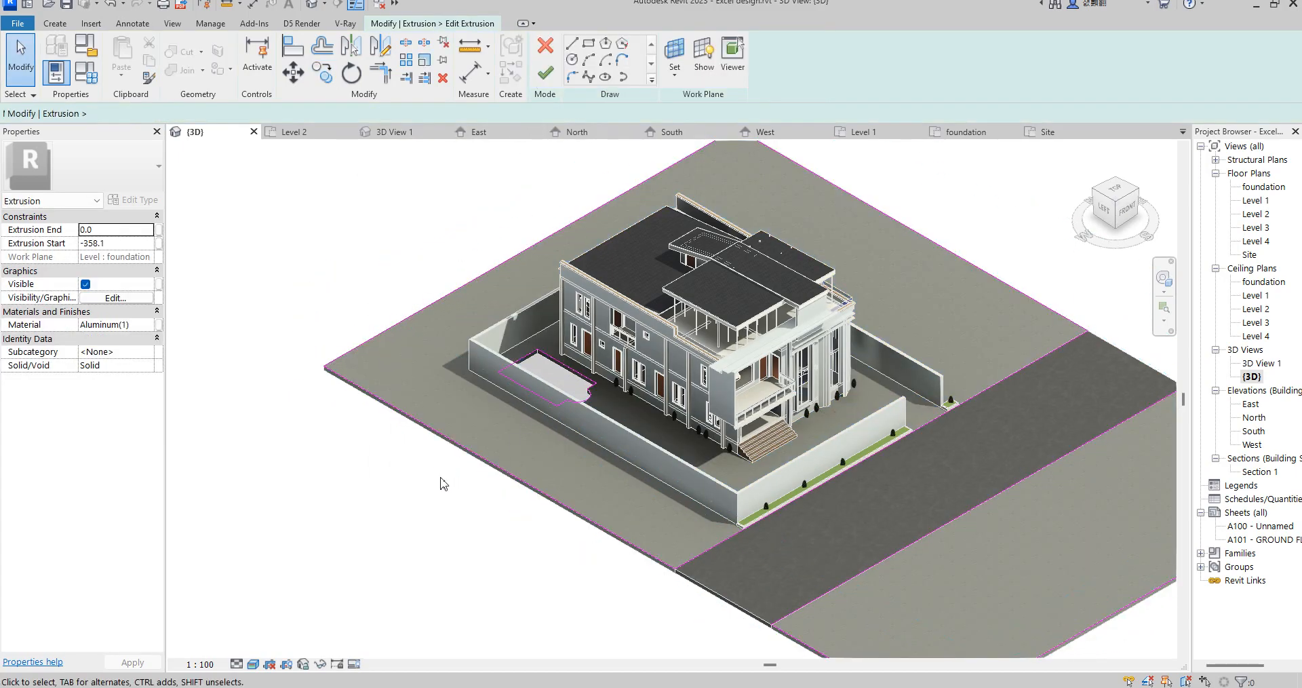
scroll(817, 313, "down", 2)
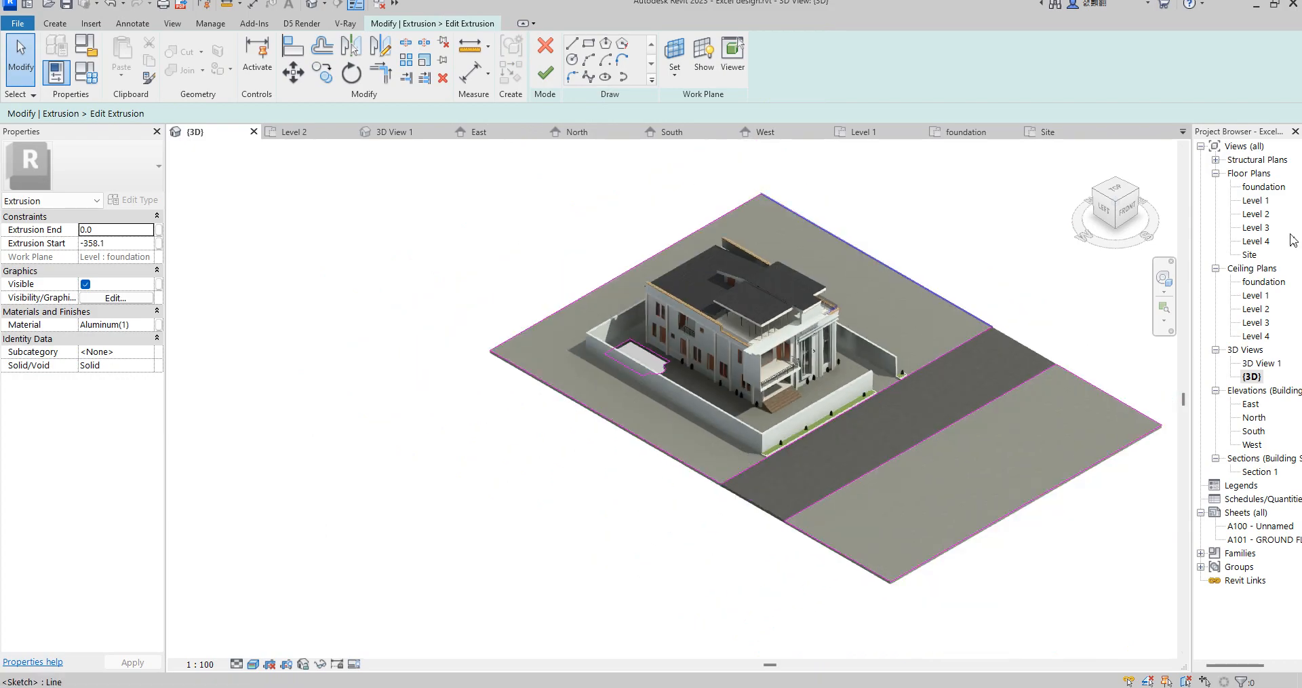
double_click(1263, 192)
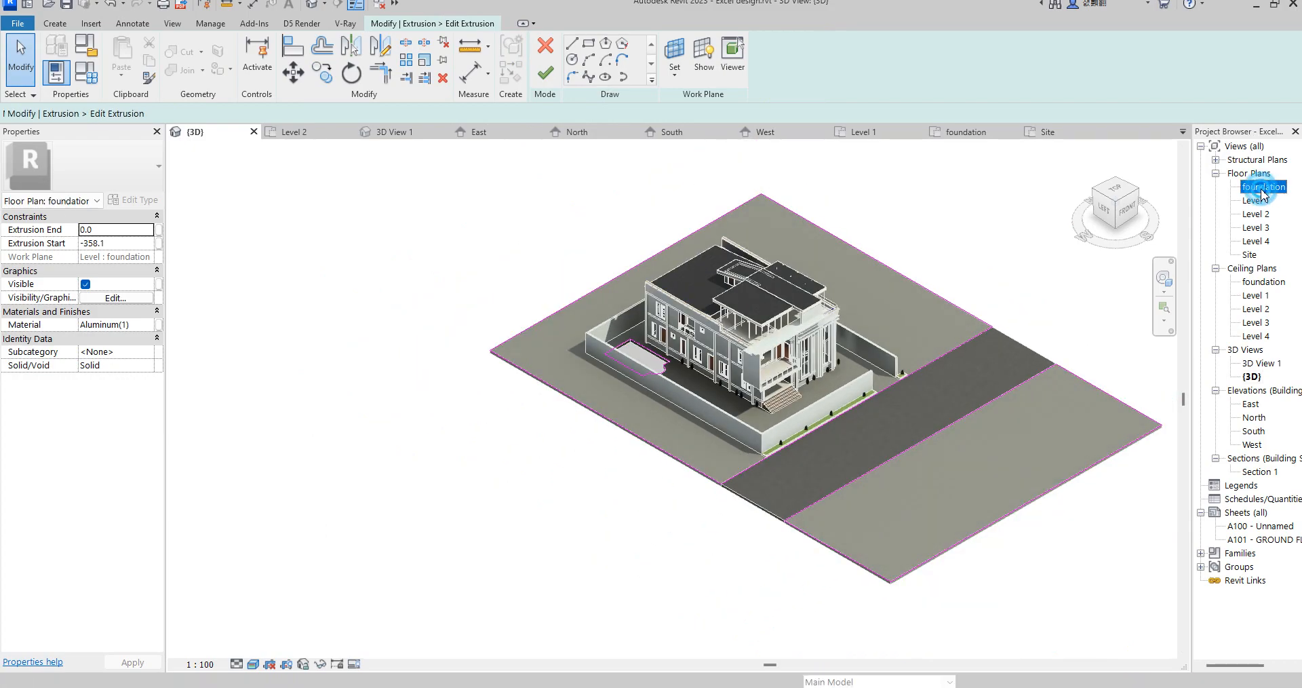
scroll(607, 319, "down", 4)
left_click_drag(811, 288, 480, 274)
left_click_drag(779, 273, 497, 231)
key("Delete")
mouse_move(467, 384)
left_mouse_down()
mouse_move(825, 658)
mouse_move(872, 660)
left_mouse_up()
key("Delete")
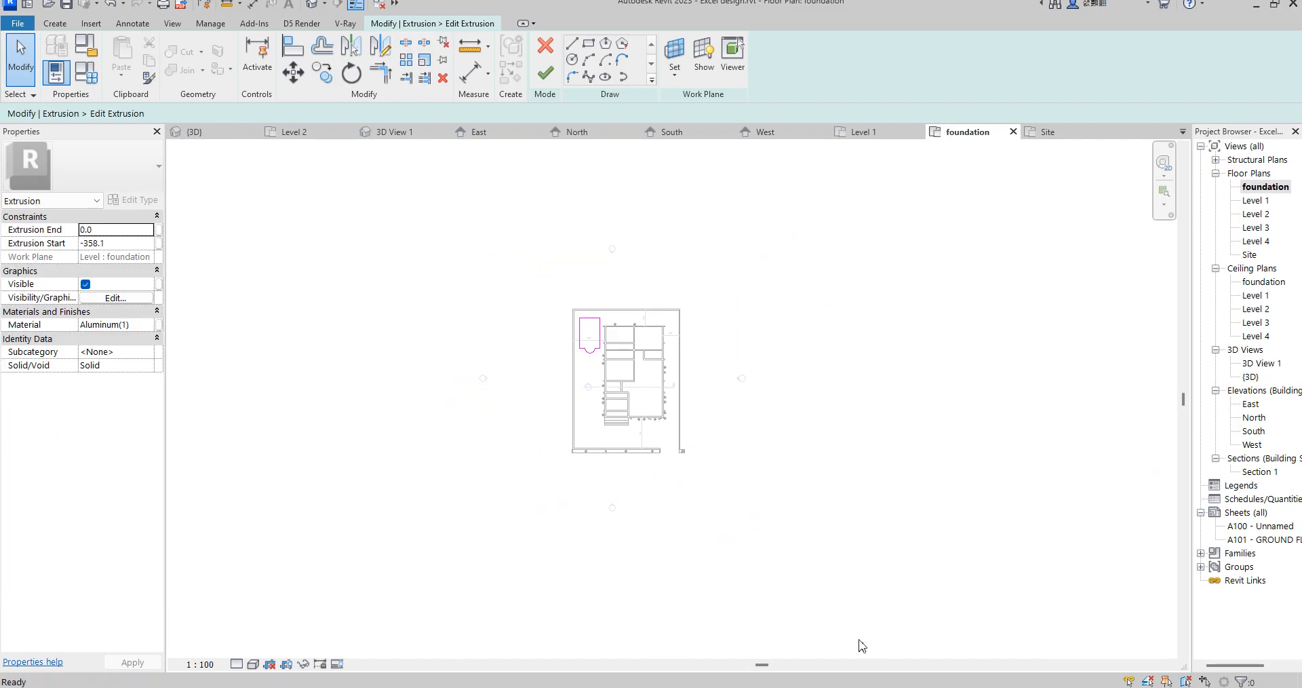
left_click(543, 72)
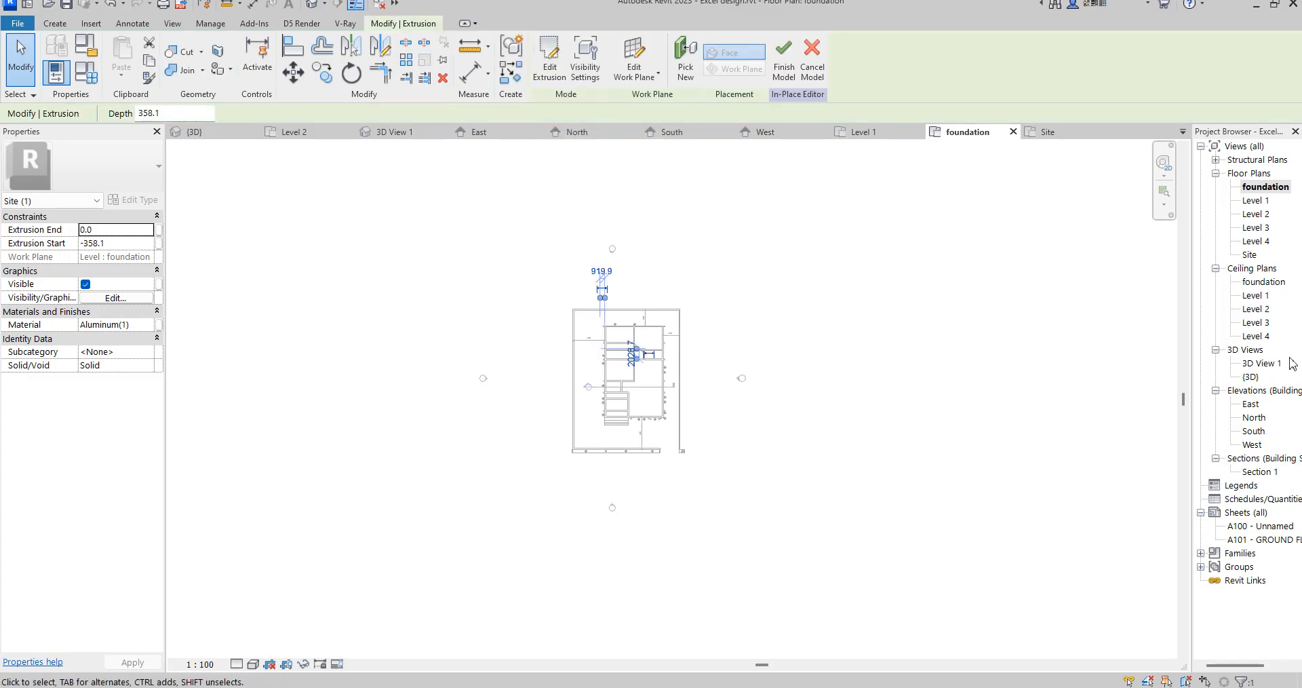
In the 3D view, set the pool-shaped extrusion's start to -400 mm.
double_click(1251, 377)
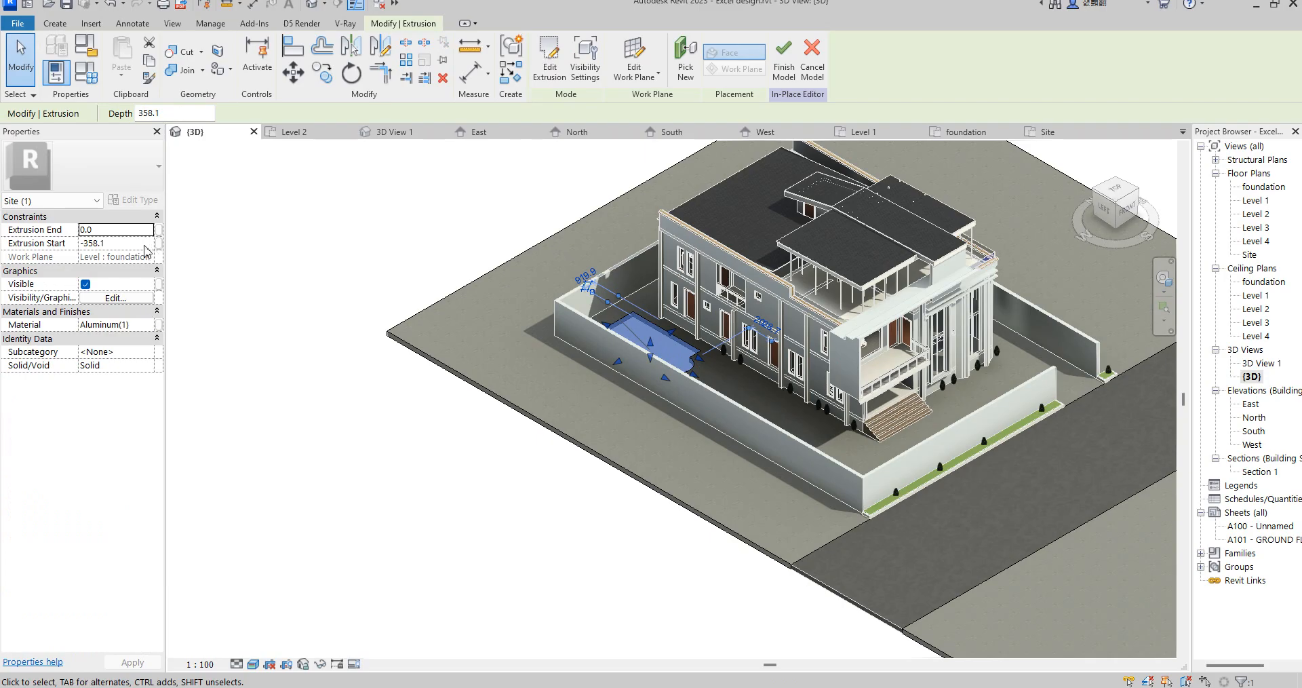
left_click(145, 244)
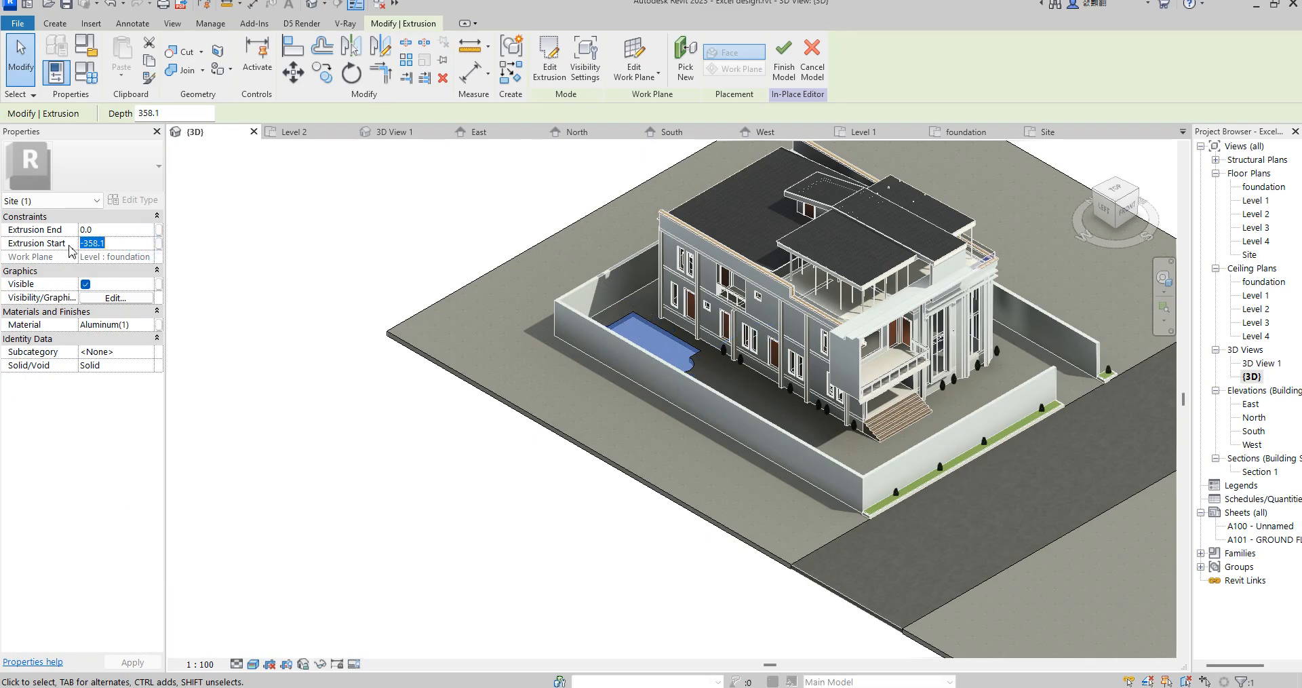
left_click_drag(105, 242, 95, 242)
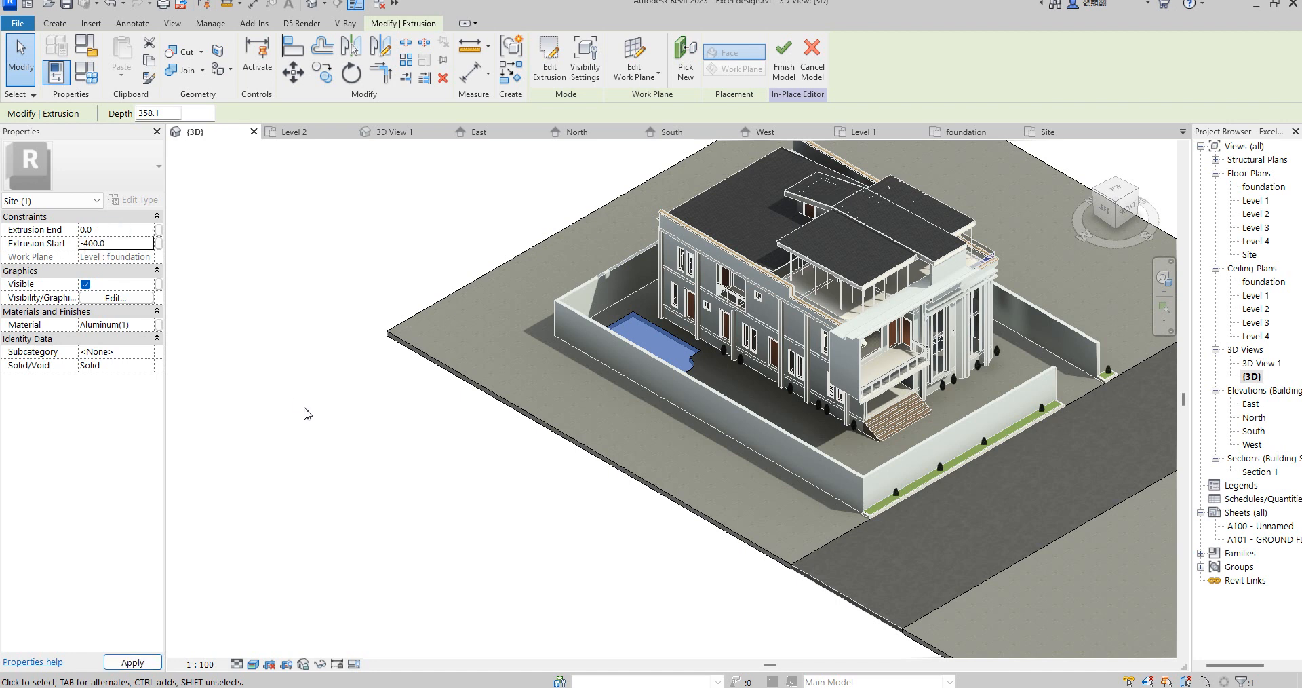
left_click(386, 406)
Set the pool-shaped extrusion's end to -30 mm.
scroll(612, 312, "up", 6)
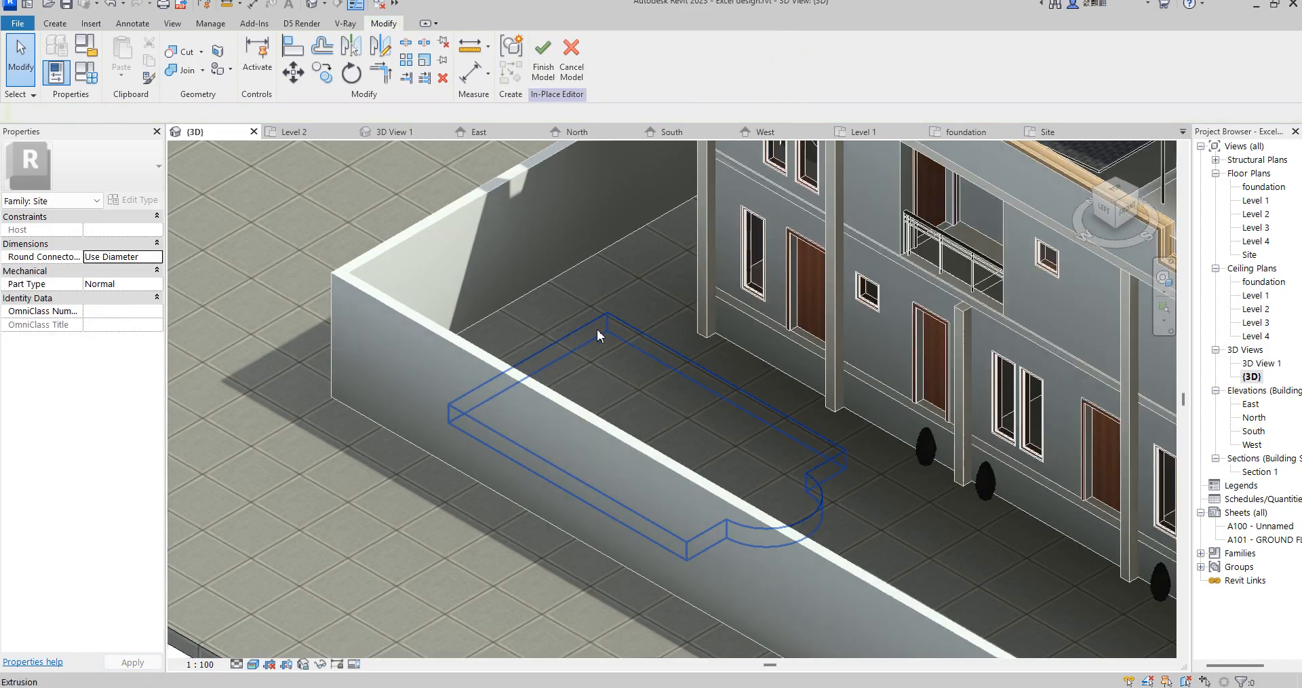
left_click(587, 332)
scroll(618, 340, "up", 2)
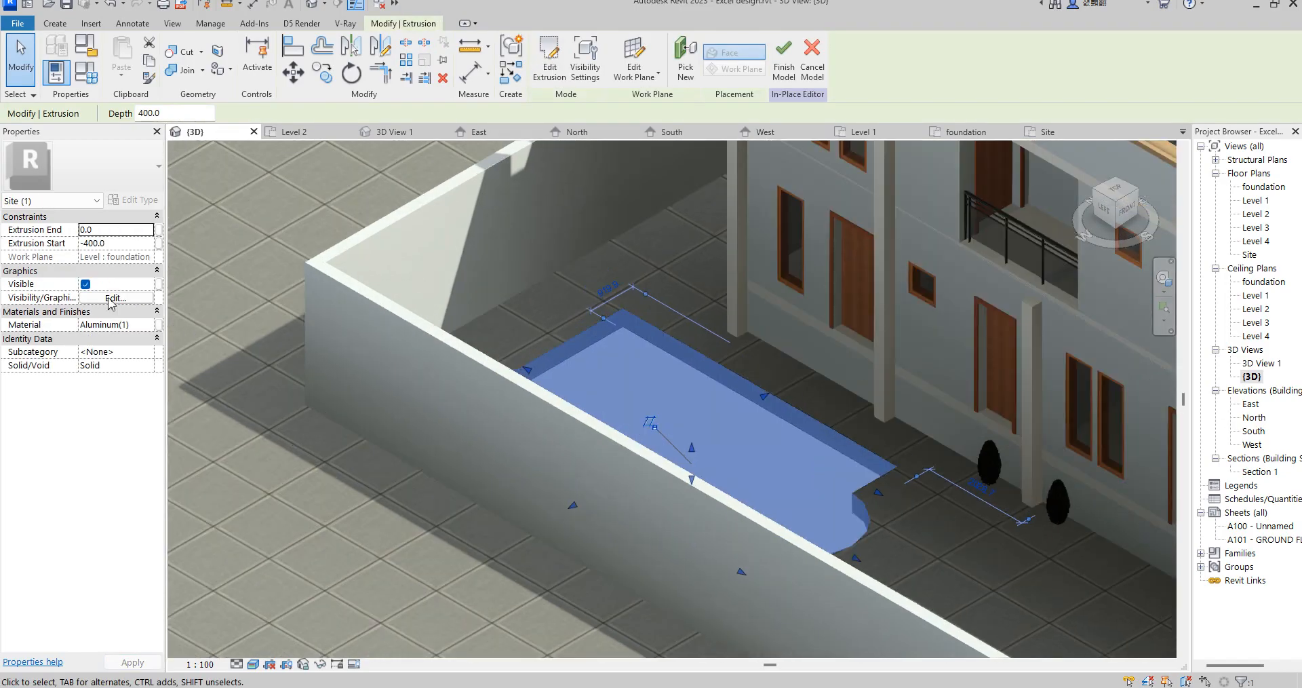
scroll(660, 338, "up", 10)
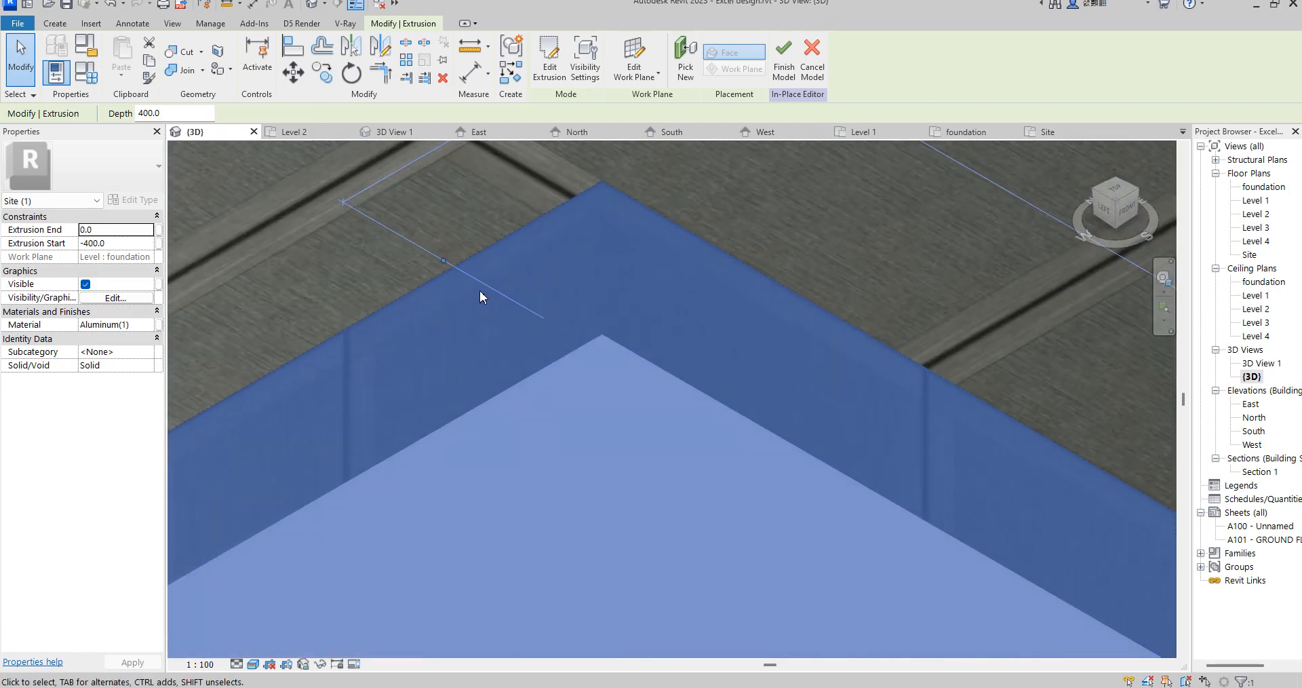
left_click(487, 378)
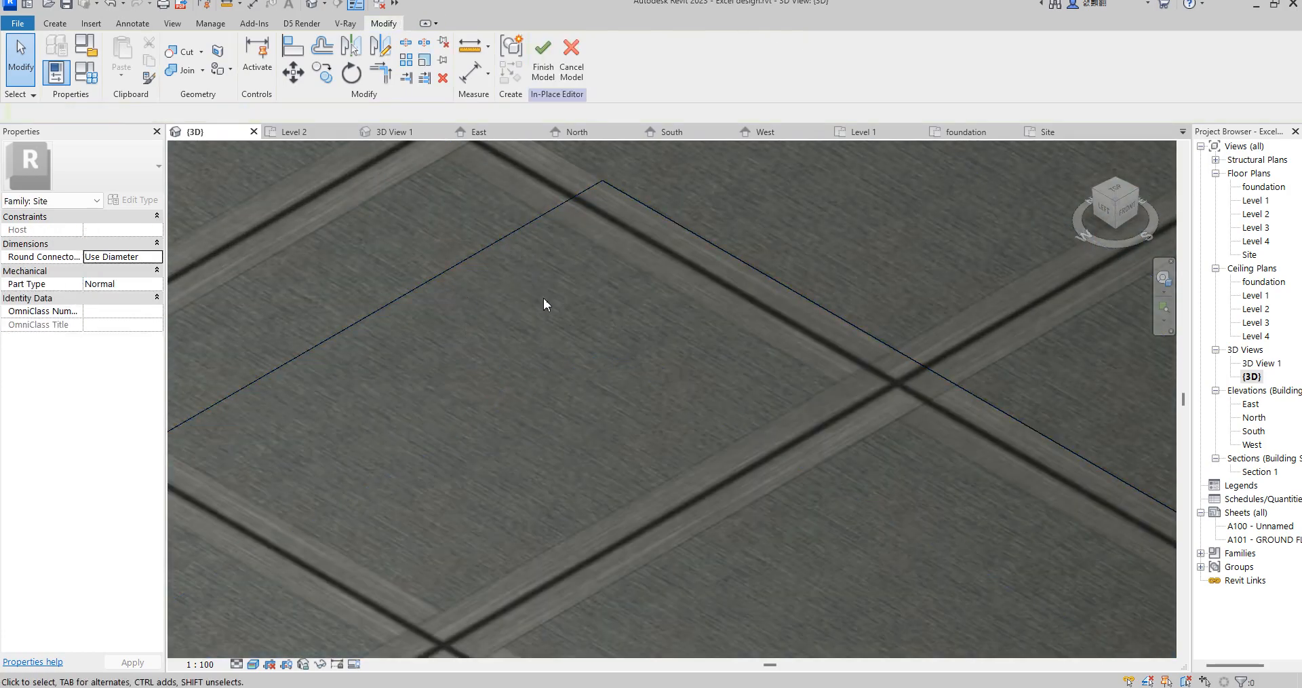
scroll(548, 316, "down", 4)
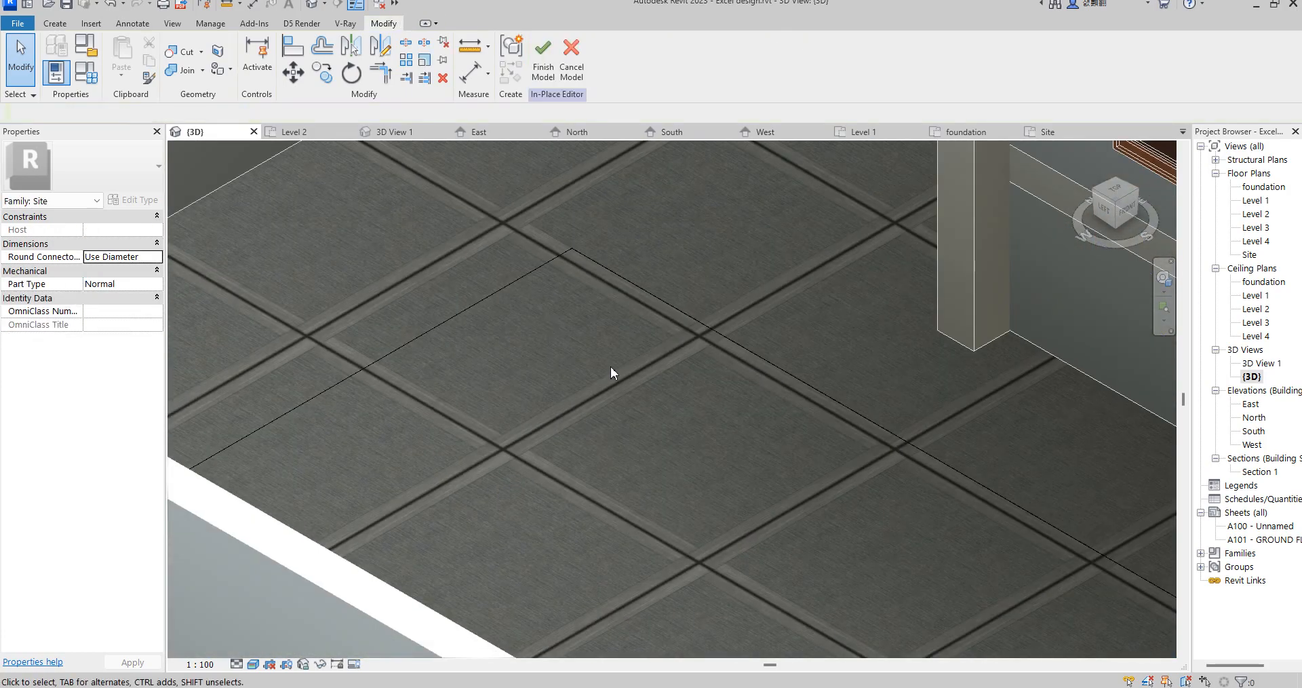
left_click(610, 273)
scroll(562, 352, "down", 4)
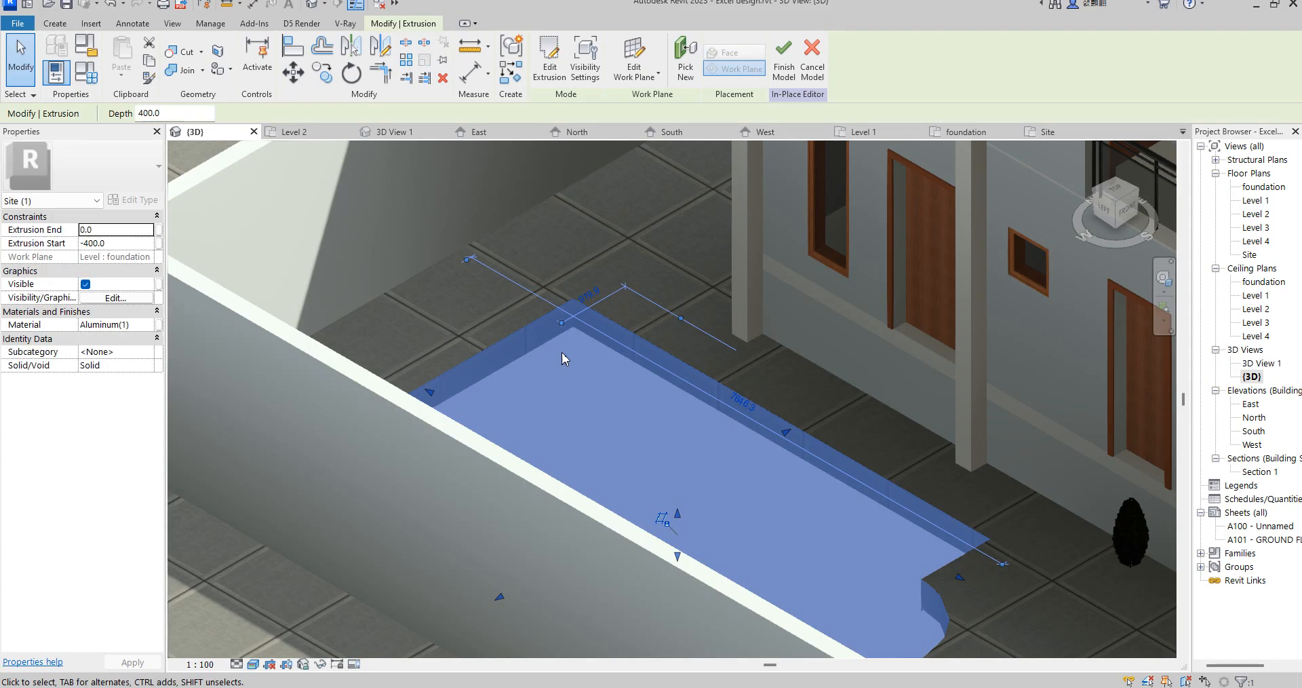
left_click(128, 231)
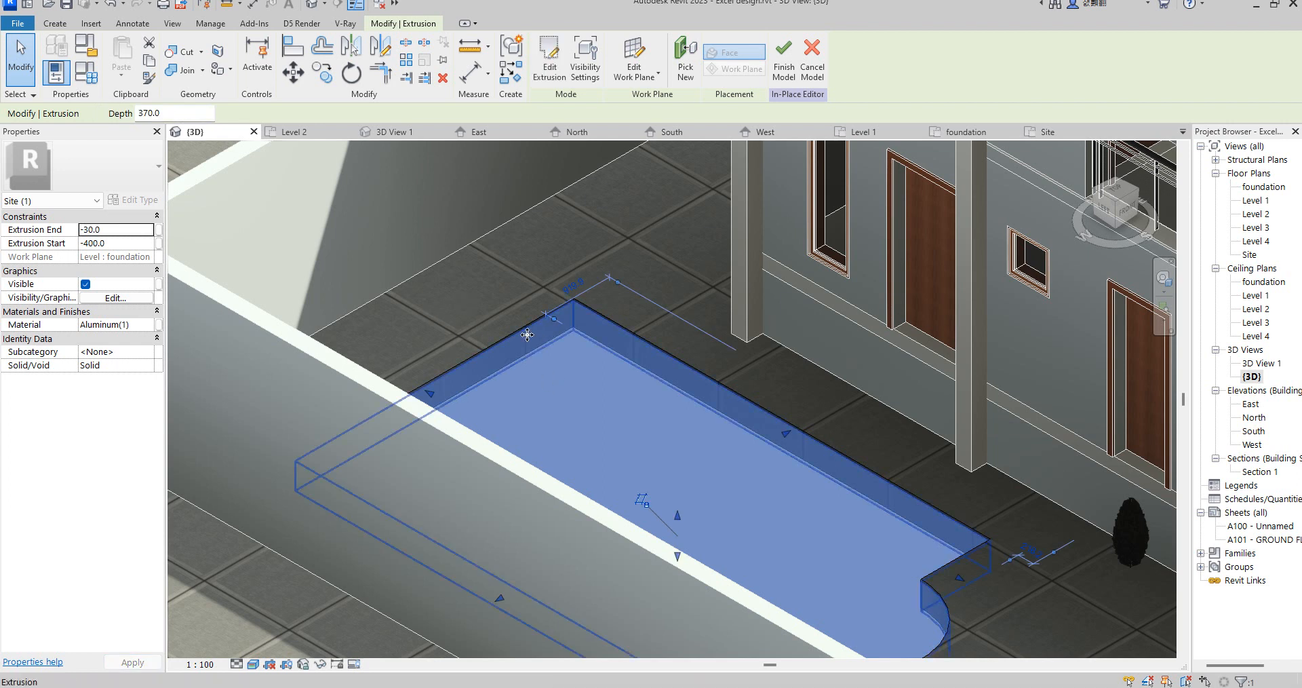
Lower the pool-shaped extrusion's top by setting its extrusion end to -80 mm.
scroll(536, 332, "up", 2)
left_click(108, 230)
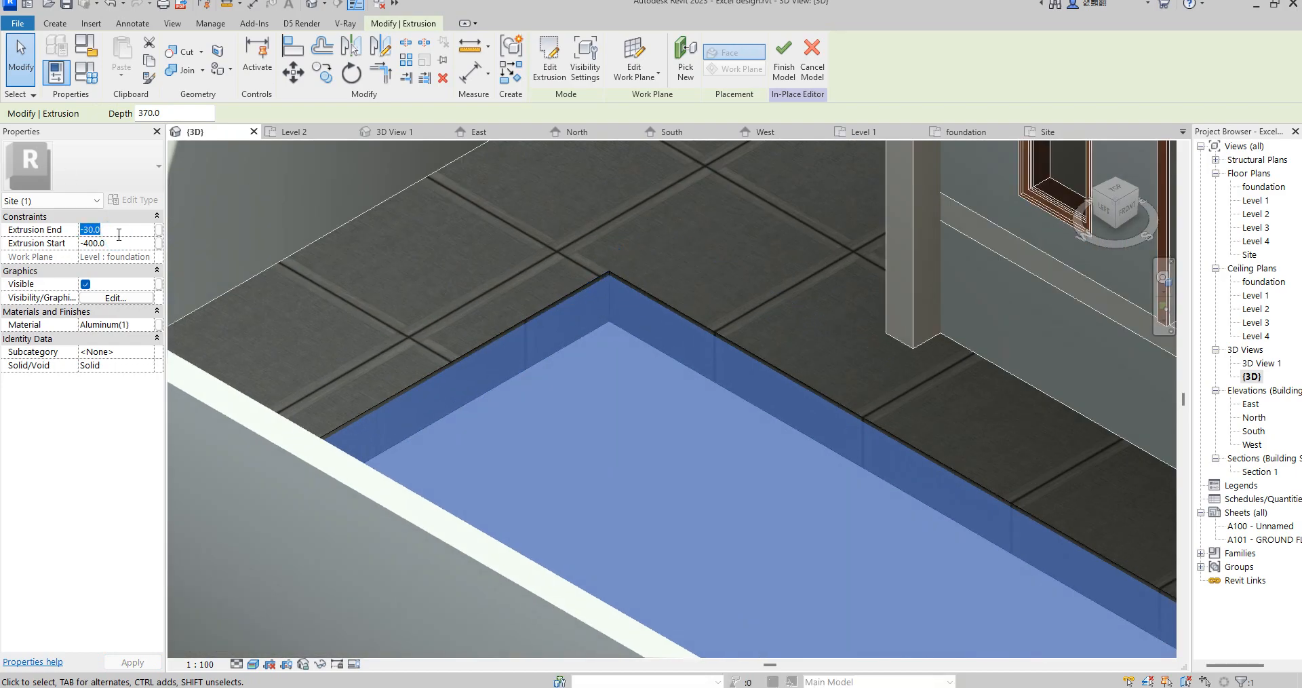
left_click_drag(106, 231, 90, 232)
type("8")
left_click(724, 274)
scroll(610, 340, "down", 5)
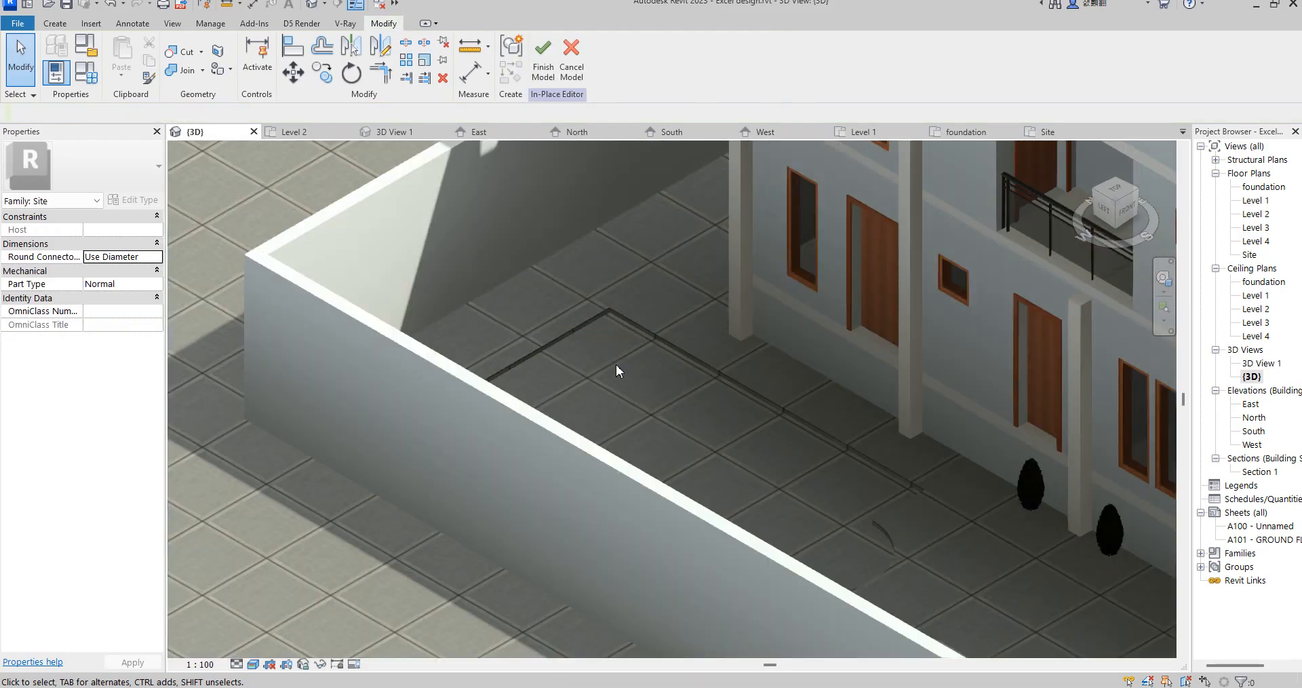
Duplicate the Aluminum(1) material with its assets for the pool extrusion and turn on Use Render Appearance for the copy.
left_click(697, 367)
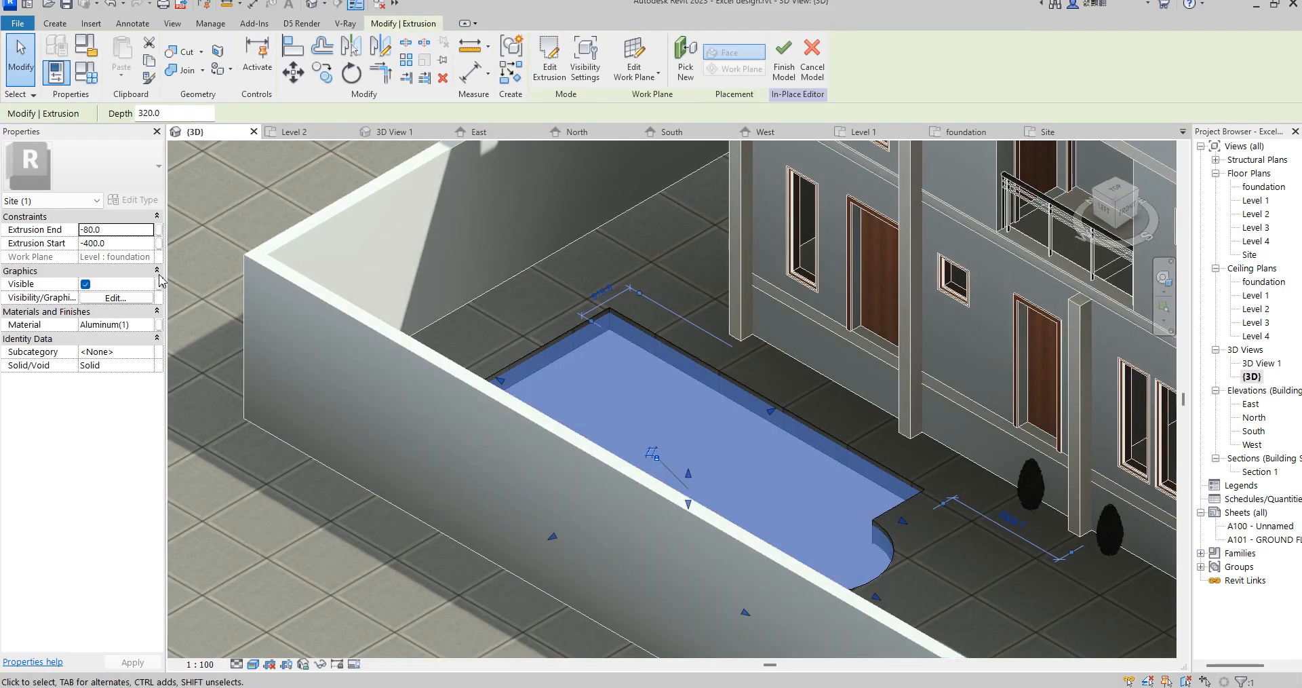
left_click(155, 324)
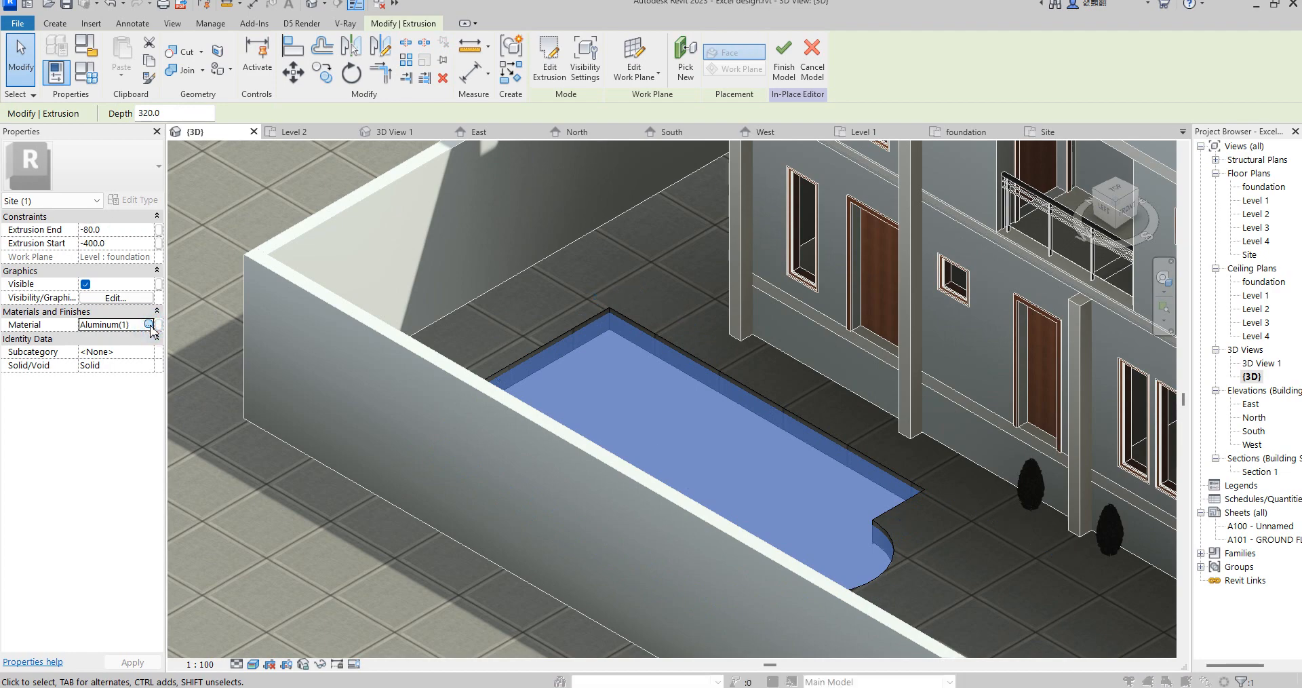
left_click(153, 327)
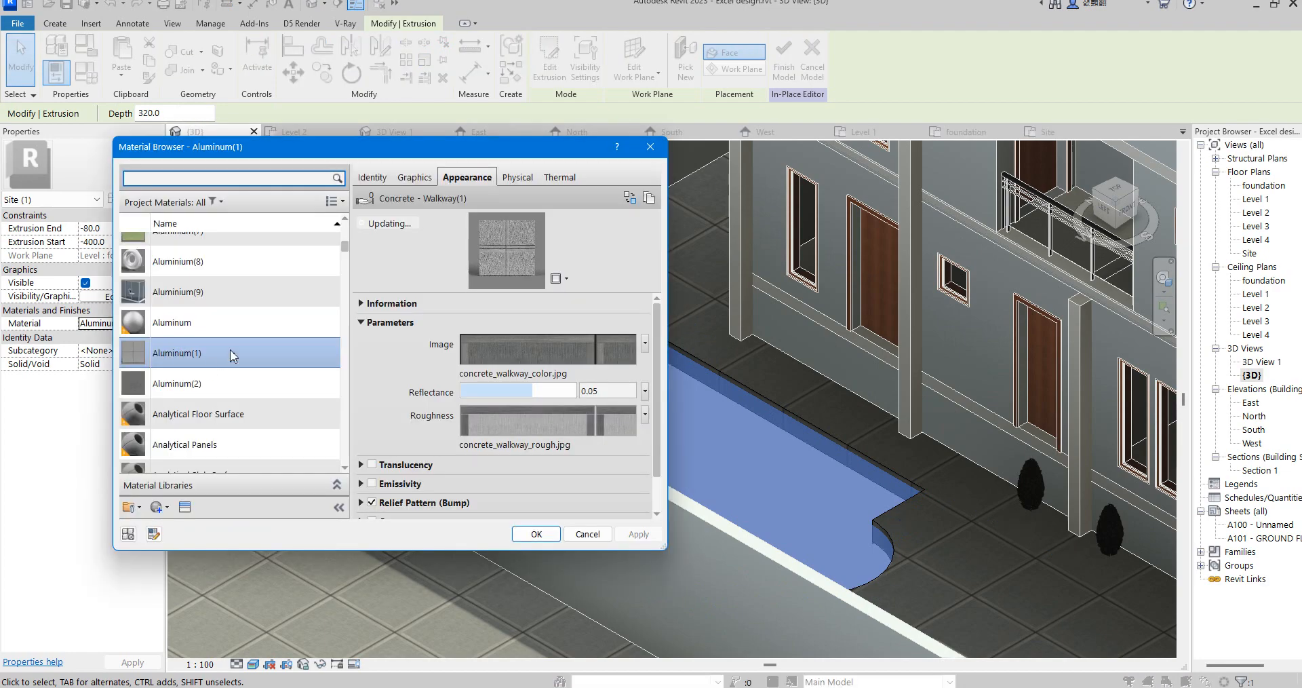
right_click(232, 354)
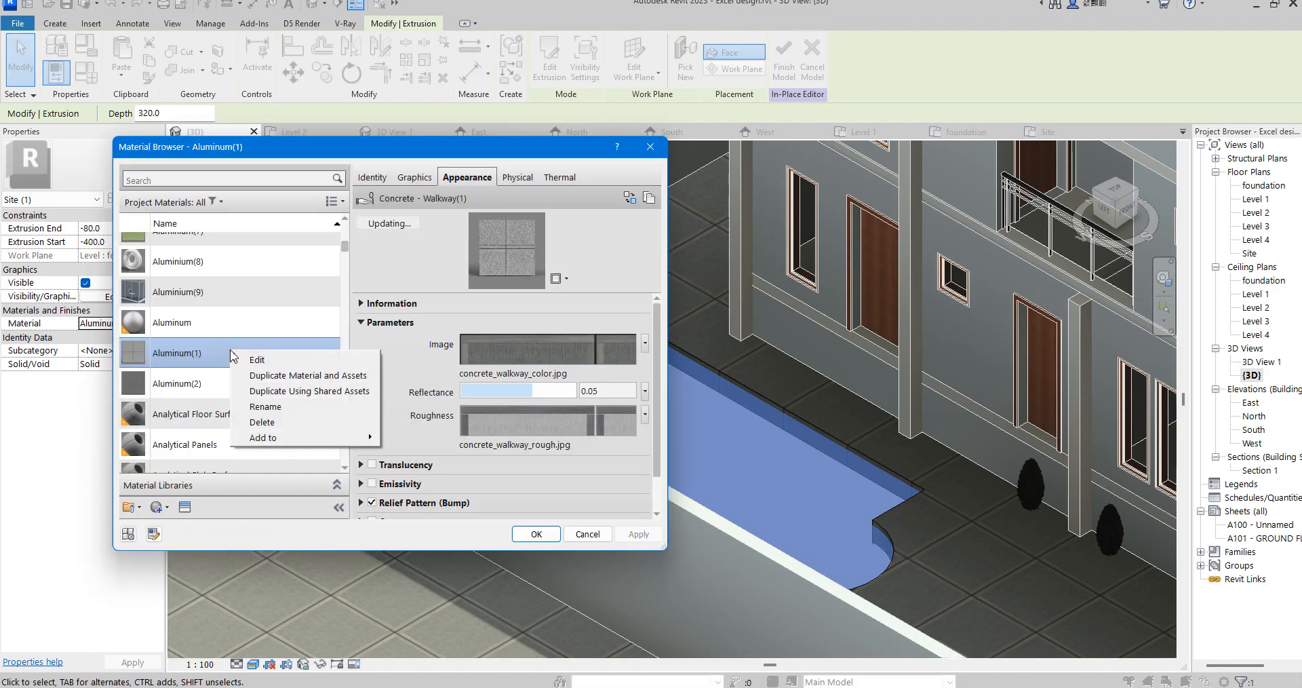
left_click(308, 375)
left_click(417, 177)
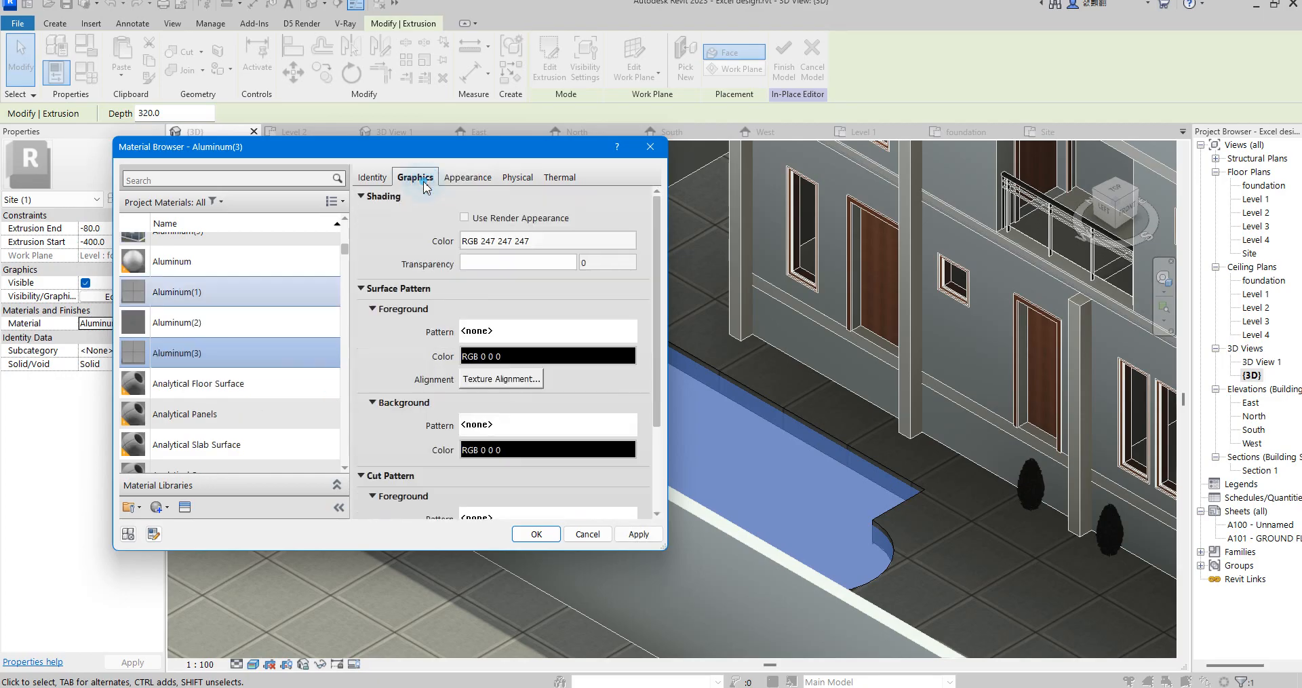
left_click(464, 218)
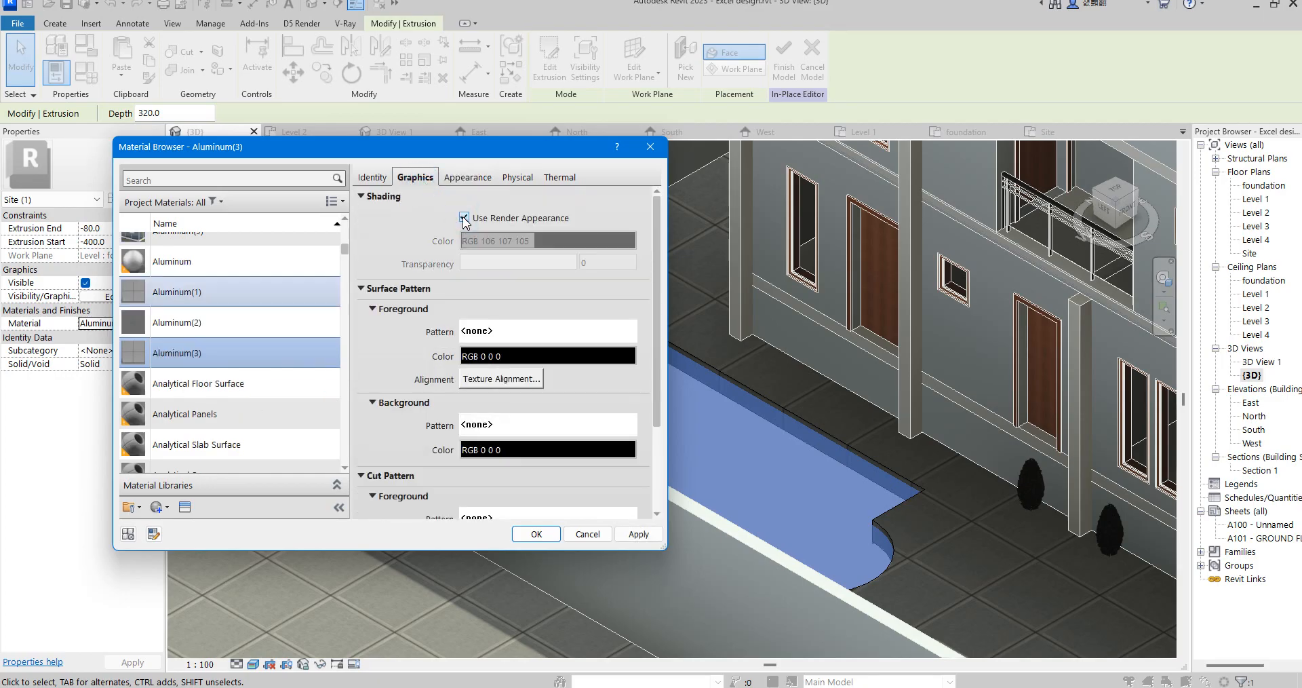
Replace the duplicated material's appearance with the Swimming Pool asset from the Appearance Library's Liquid category.
left_click(466, 178)
left_click(630, 203)
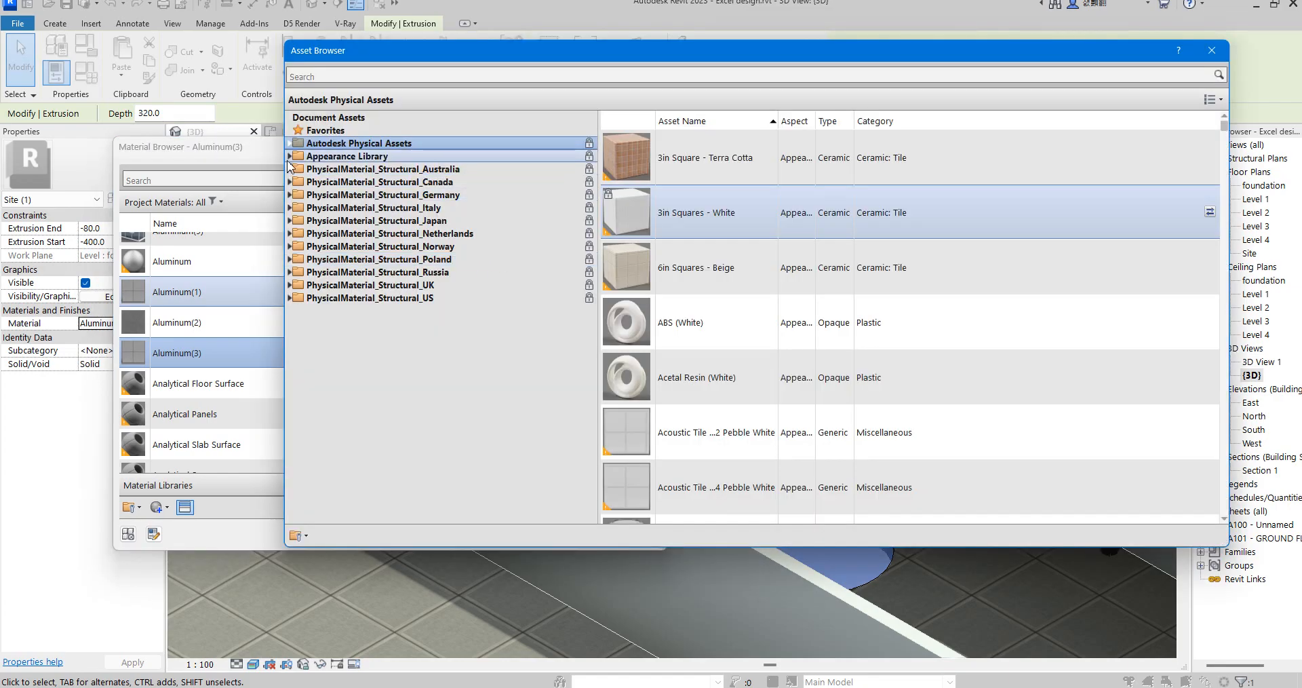
left_click(289, 156)
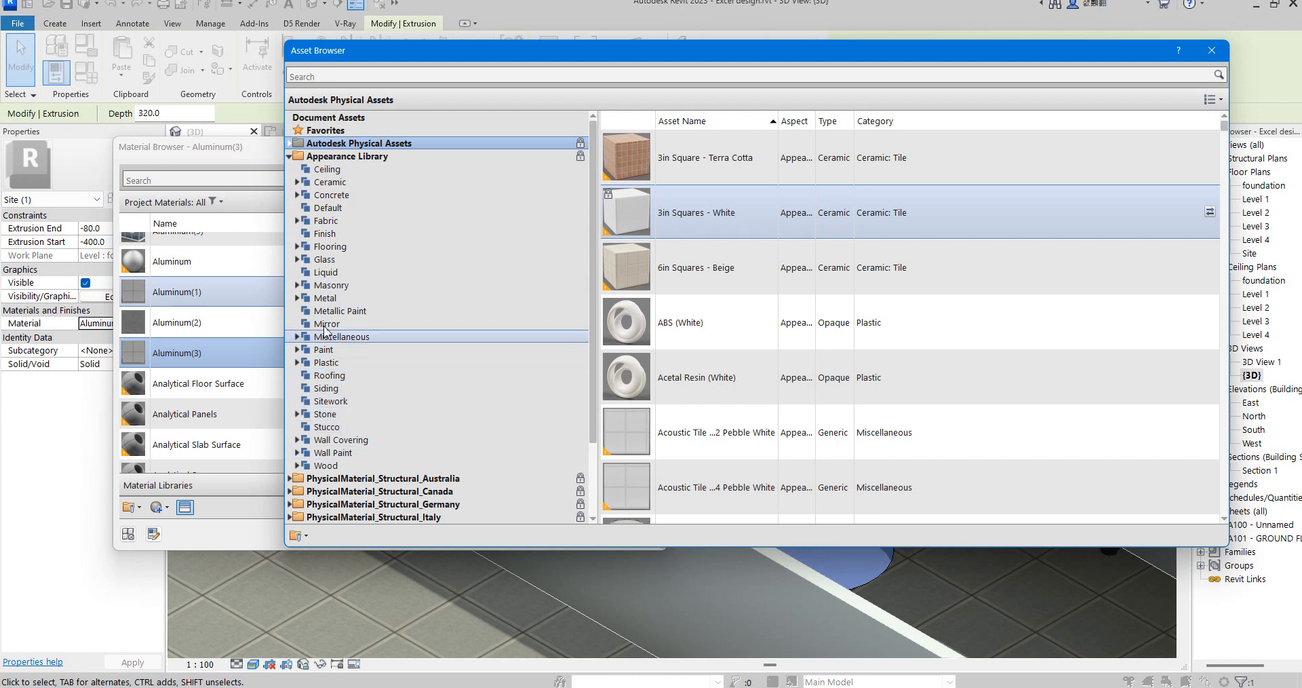
left_click(326, 272)
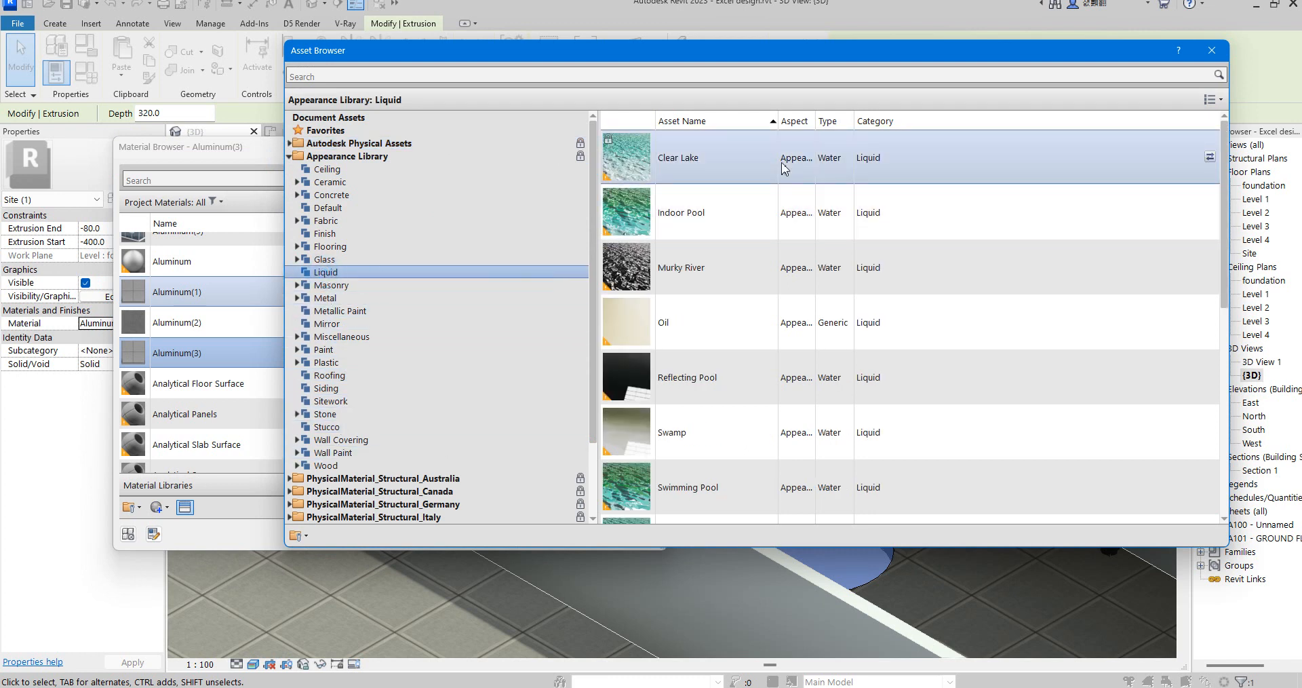
scroll(705, 475, "down", 1)
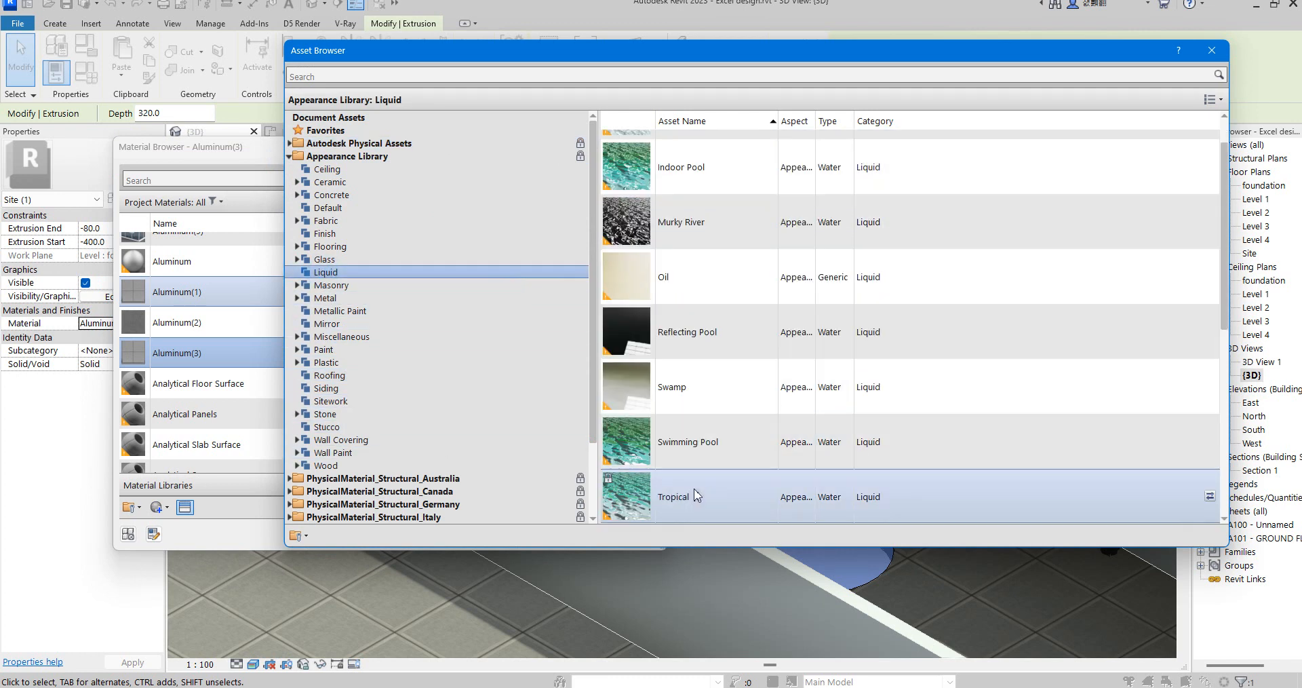
left_click(722, 443)
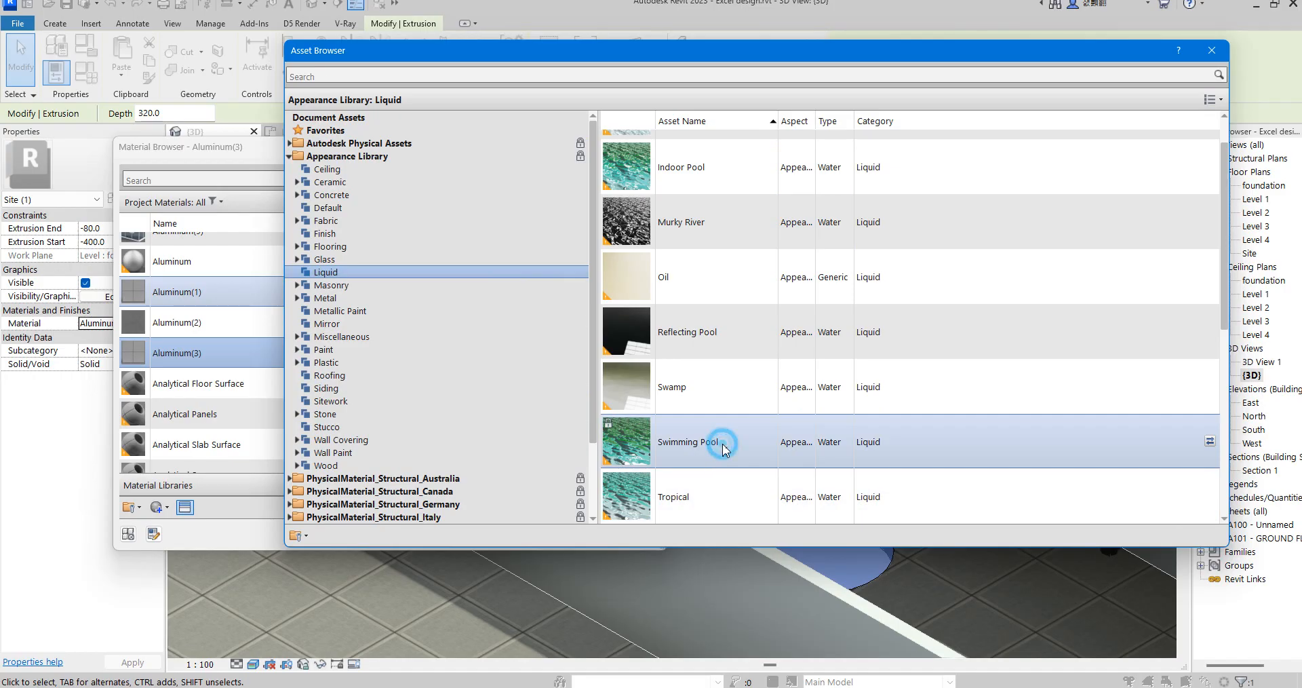
left_click(1212, 51)
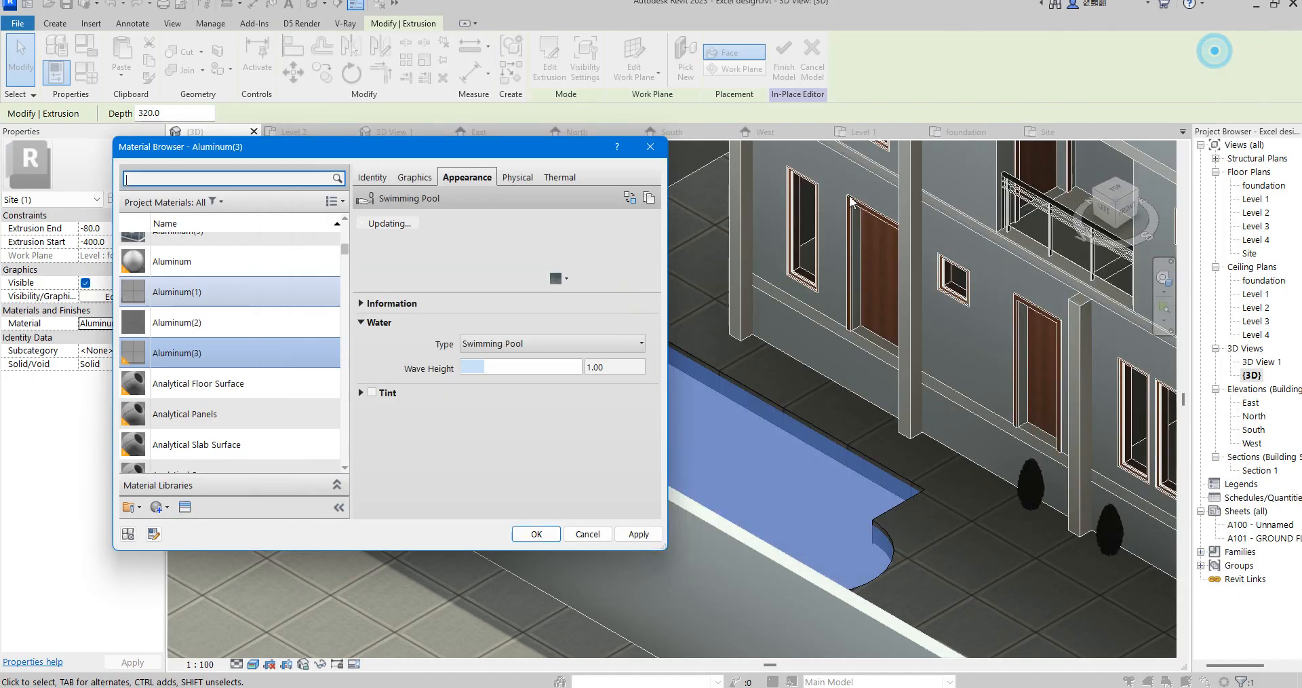
Set the Swimming Pool appearance's wave height to 1.93, keep its Swimming Pool type, and assign the material to the extrusion.
left_click_drag(488, 369, 506, 366)
left_click(641, 343)
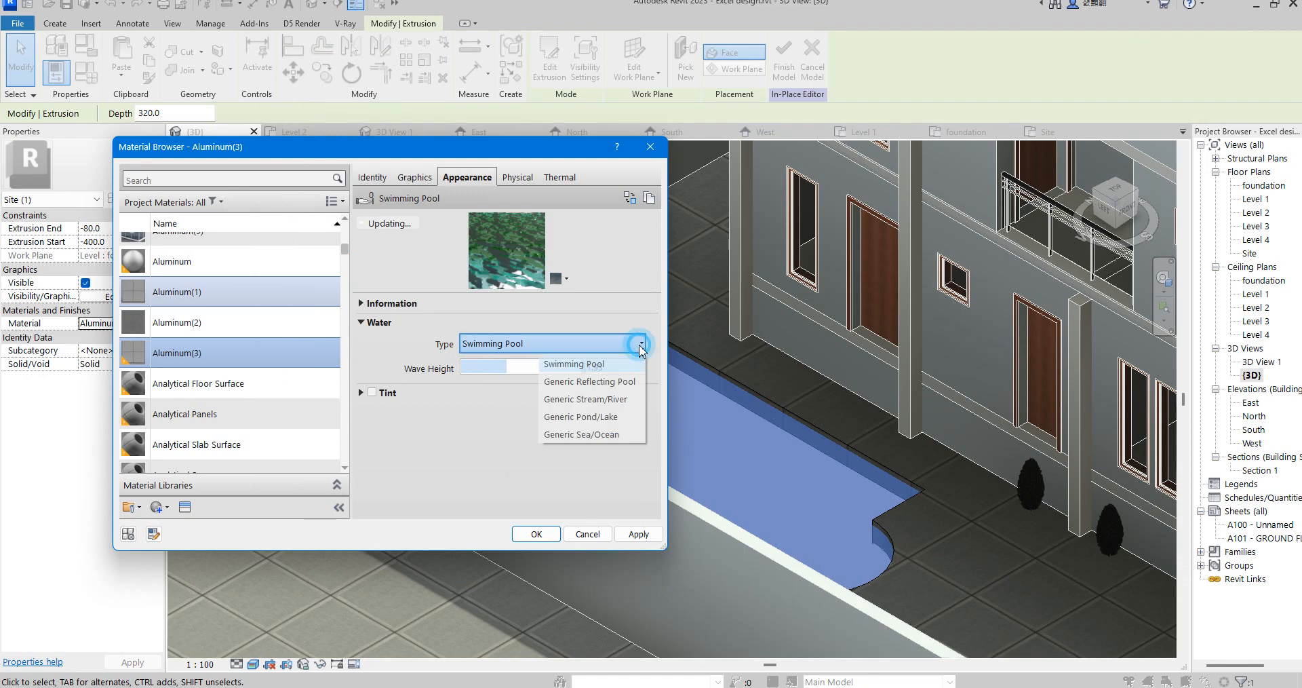
left_click(507, 442)
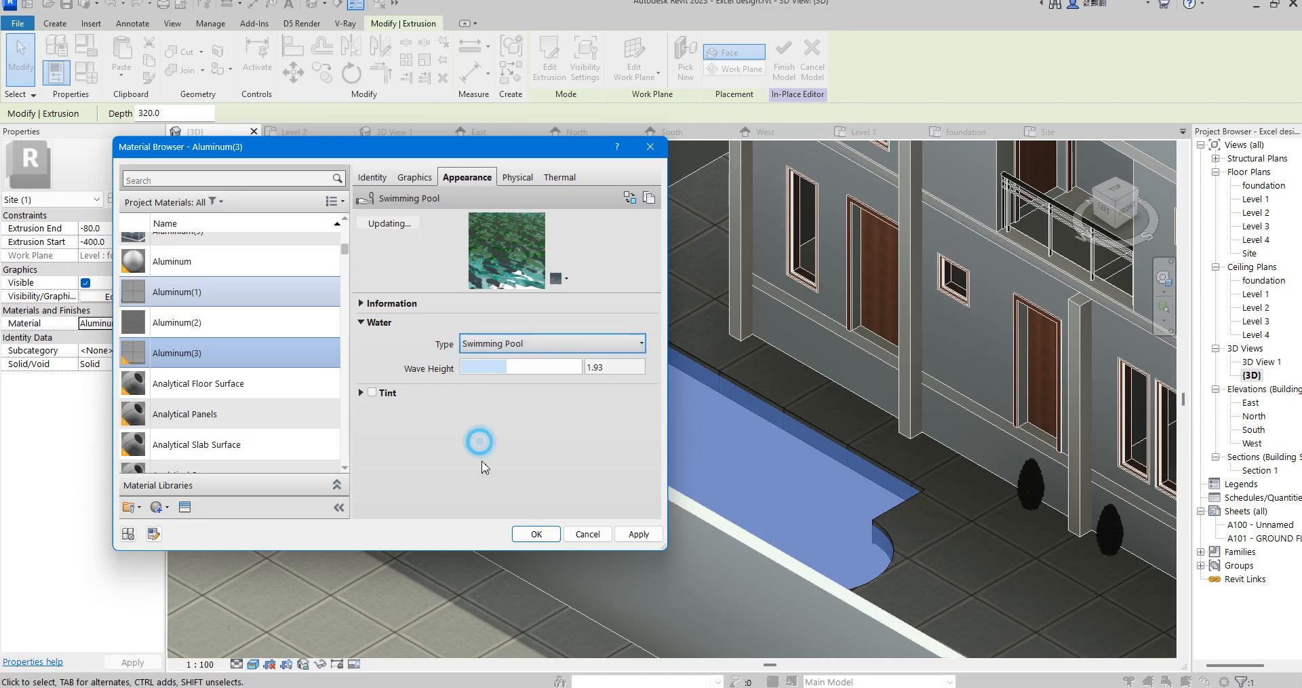
left_click(537, 534)
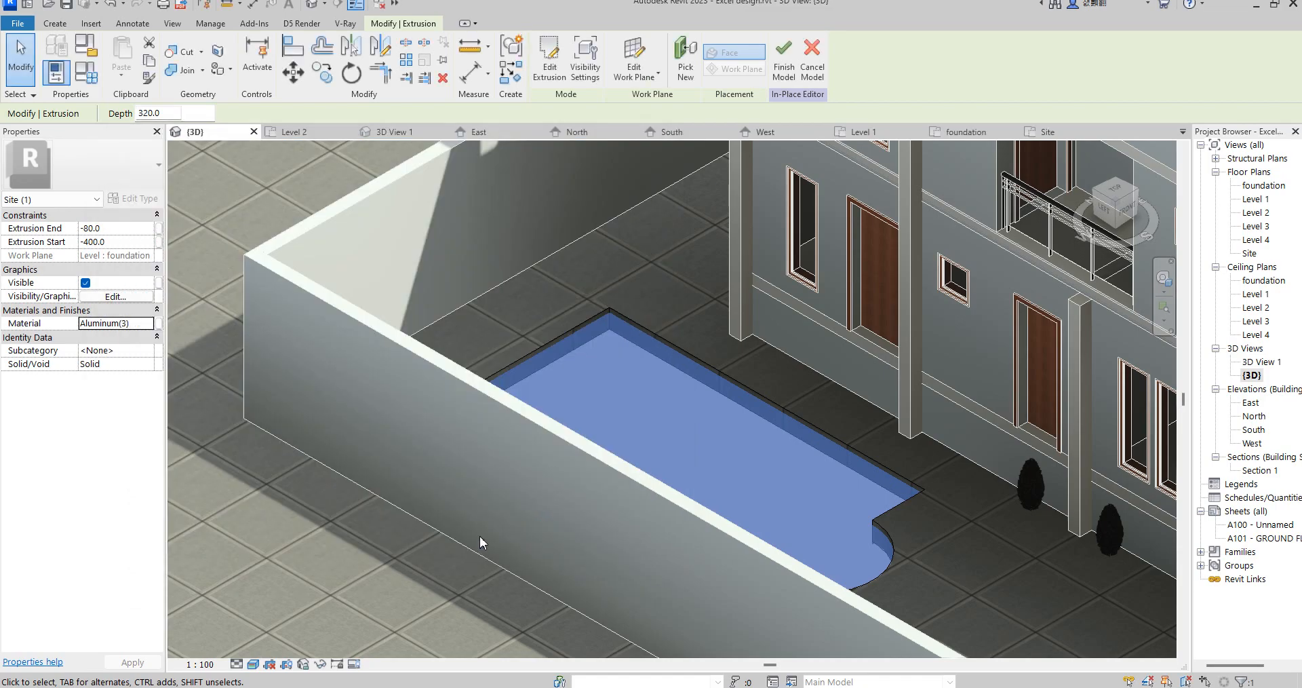
Turn on tint for the pool extrusion's Aluminum(3) material and set the tint colour to RGB 6 77 153.
left_click(535, 326)
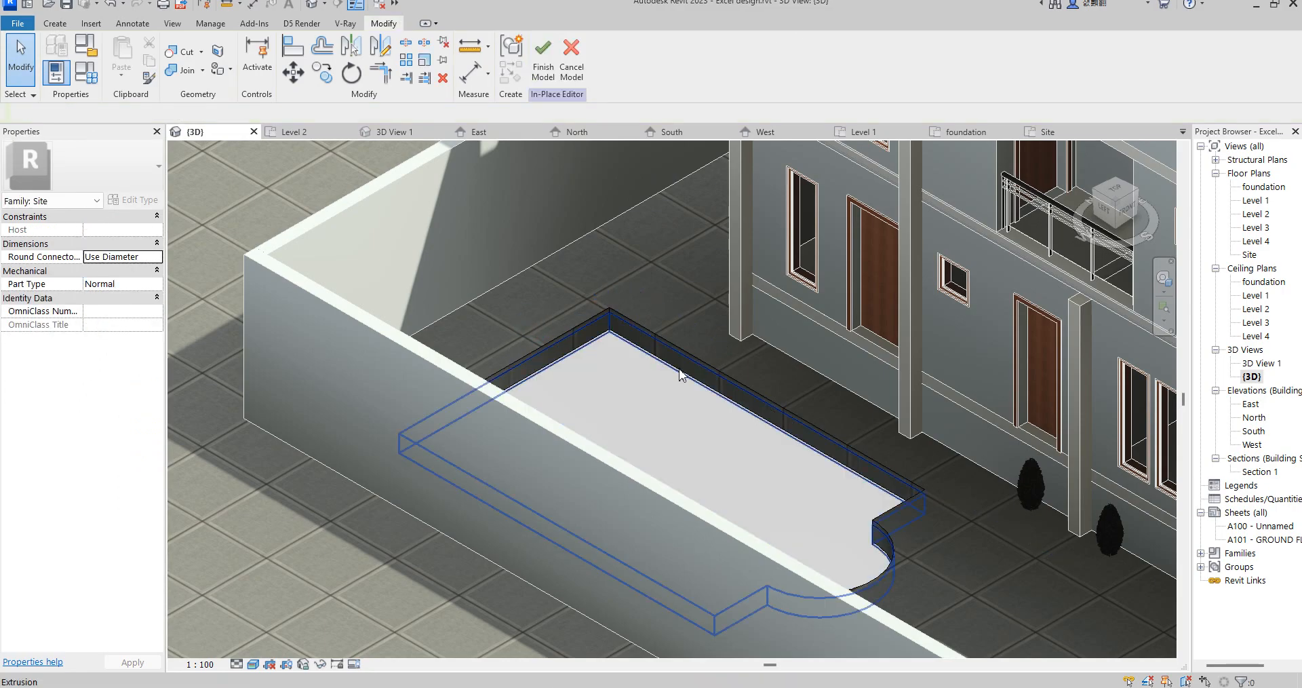
scroll(878, 534, "up", 2)
left_click(880, 475)
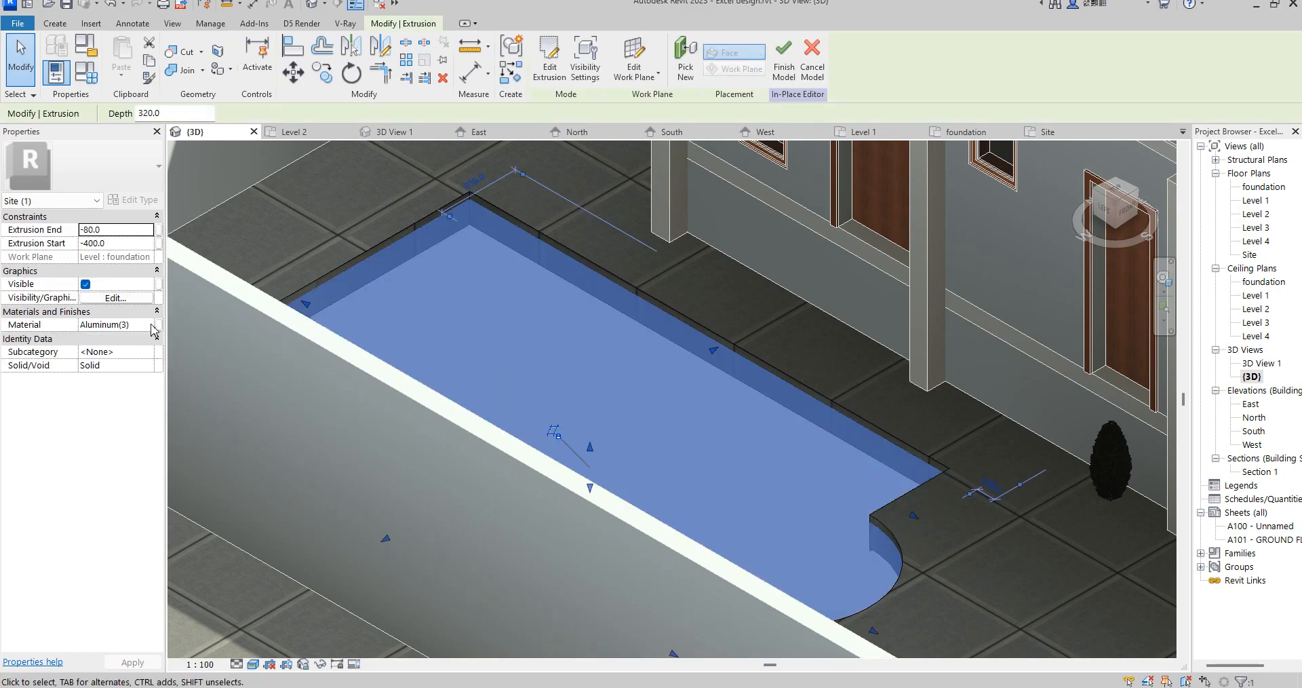
left_click(152, 325)
left_click(148, 324)
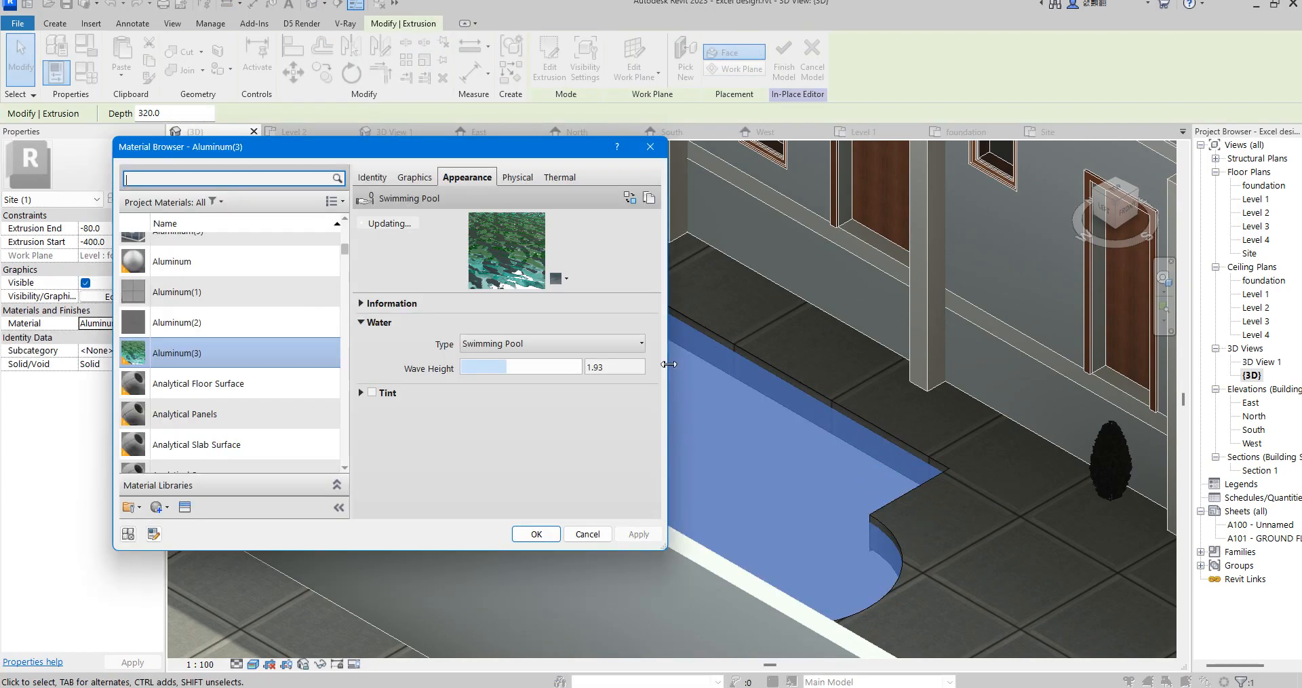
left_click(362, 304)
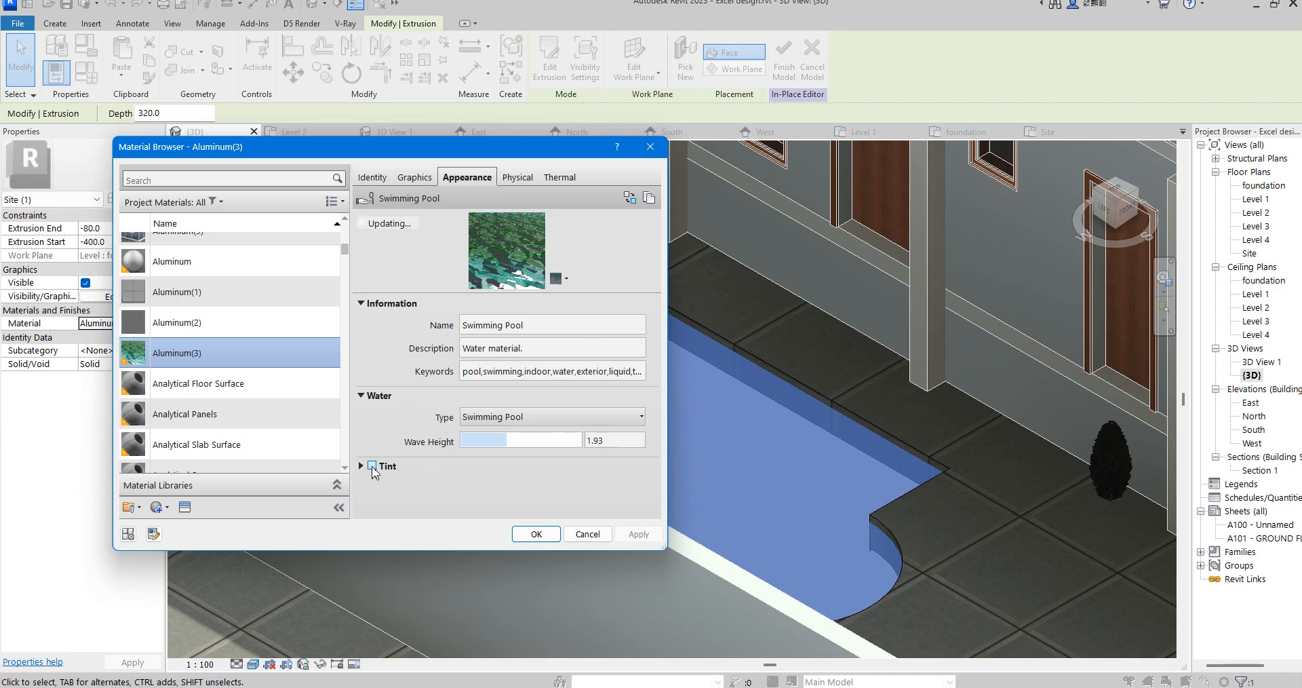
left_click(372, 466)
left_click(630, 489)
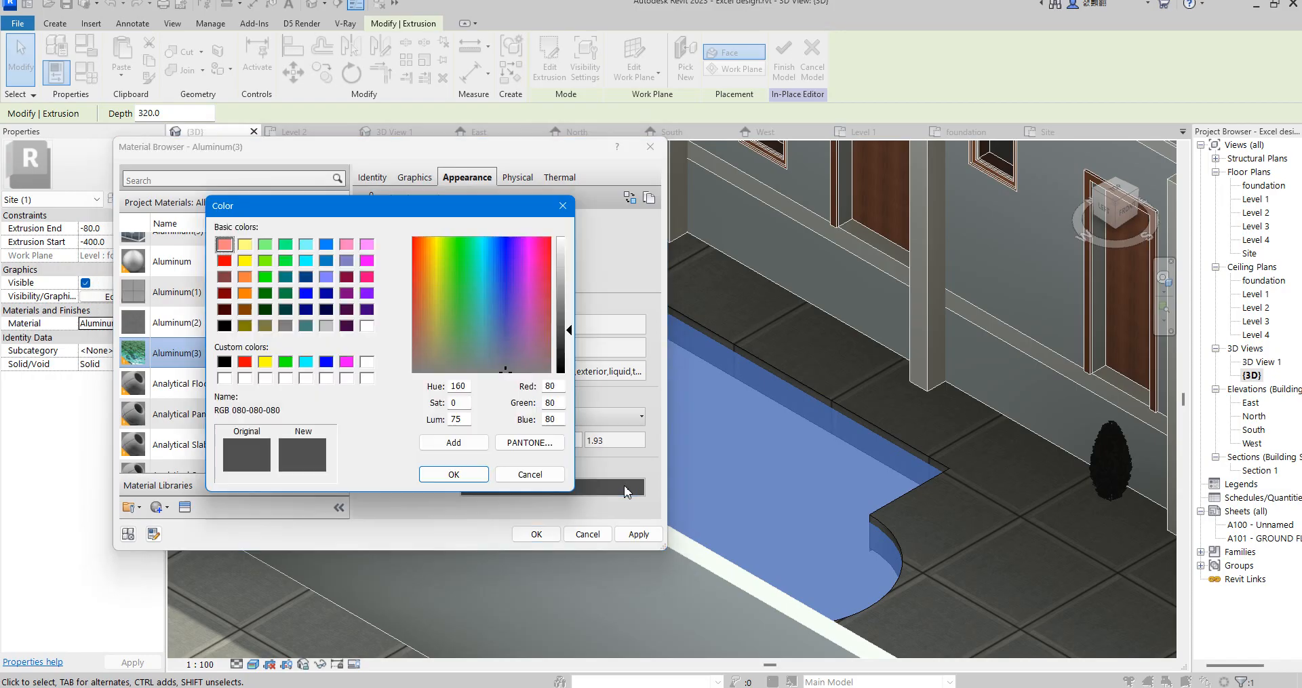
left_click_drag(496, 252, 494, 246)
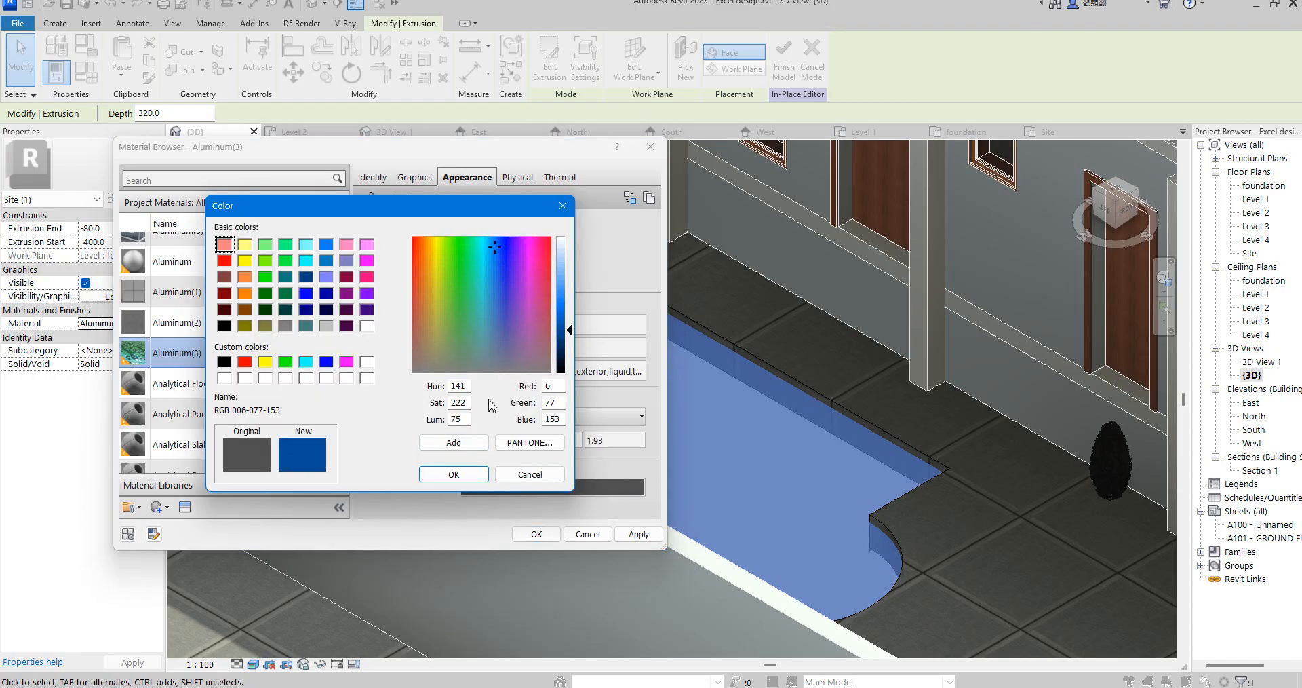
left_click(453, 474)
left_click(546, 539)
left_click(547, 560)
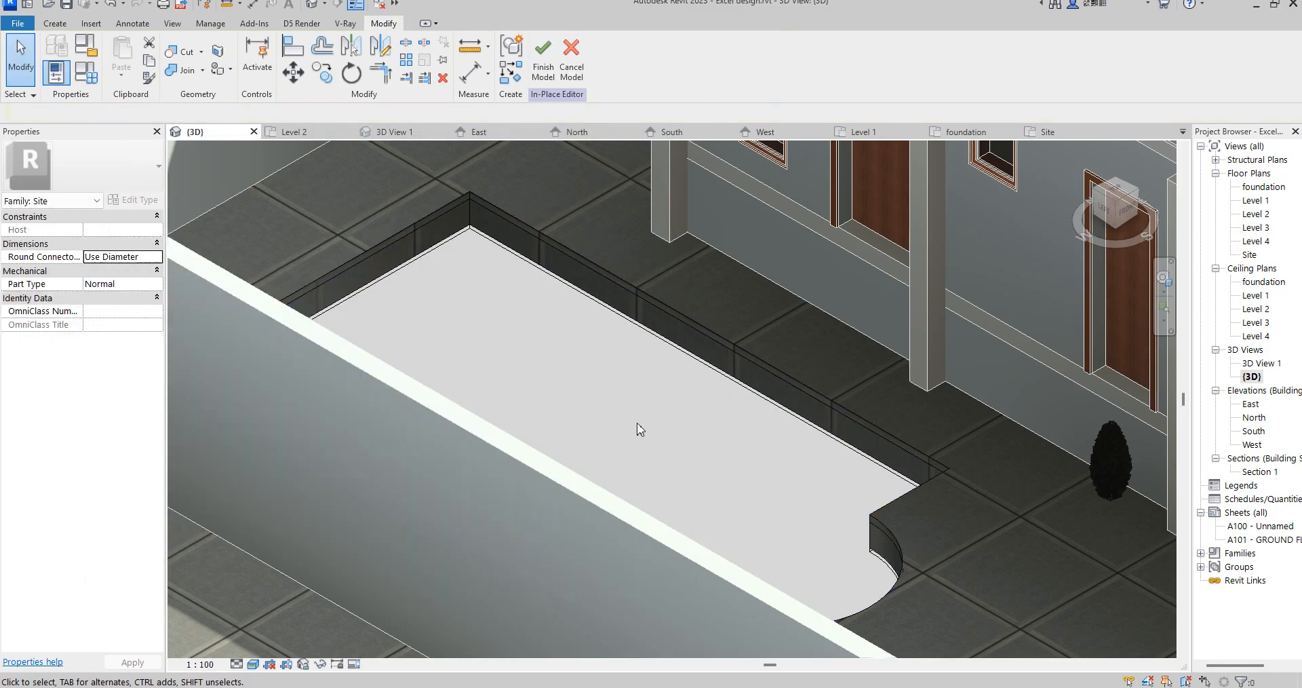
Raise the wave height of the pool extrusion's Aluminum(3) material to 3.21.
left_click(669, 385)
scroll(669, 384, "down", 8)
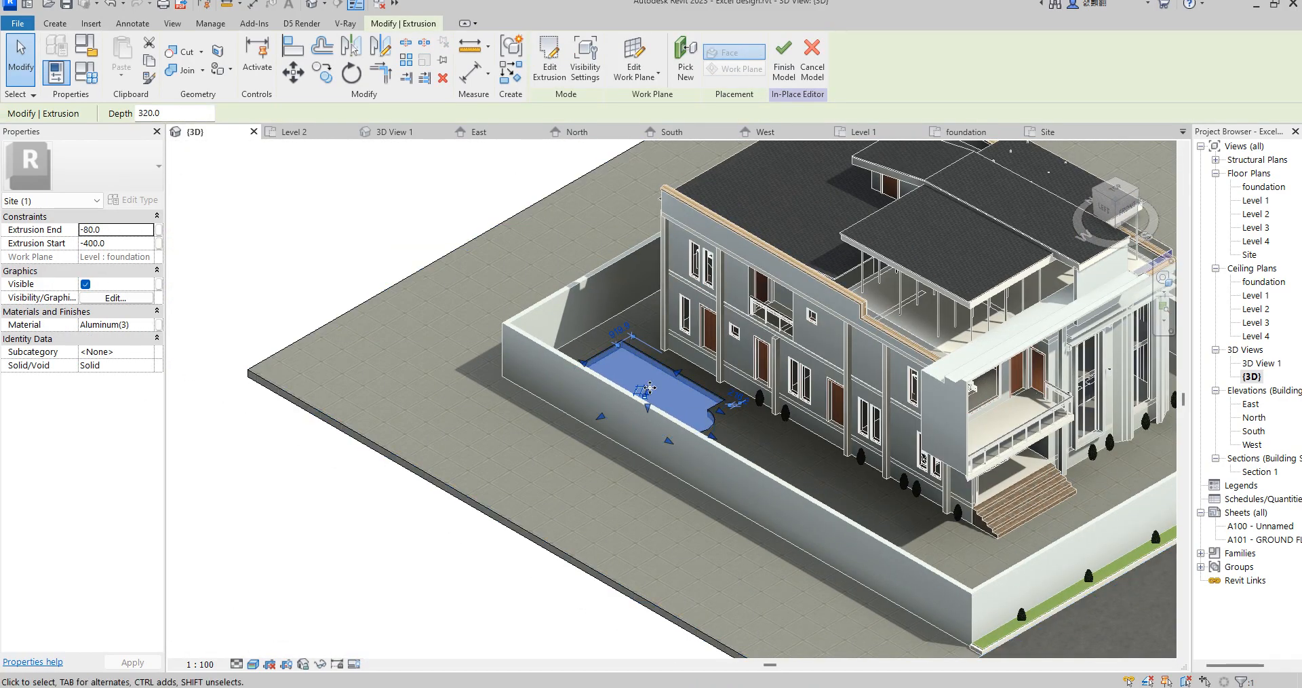
scroll(628, 378, "up", 8)
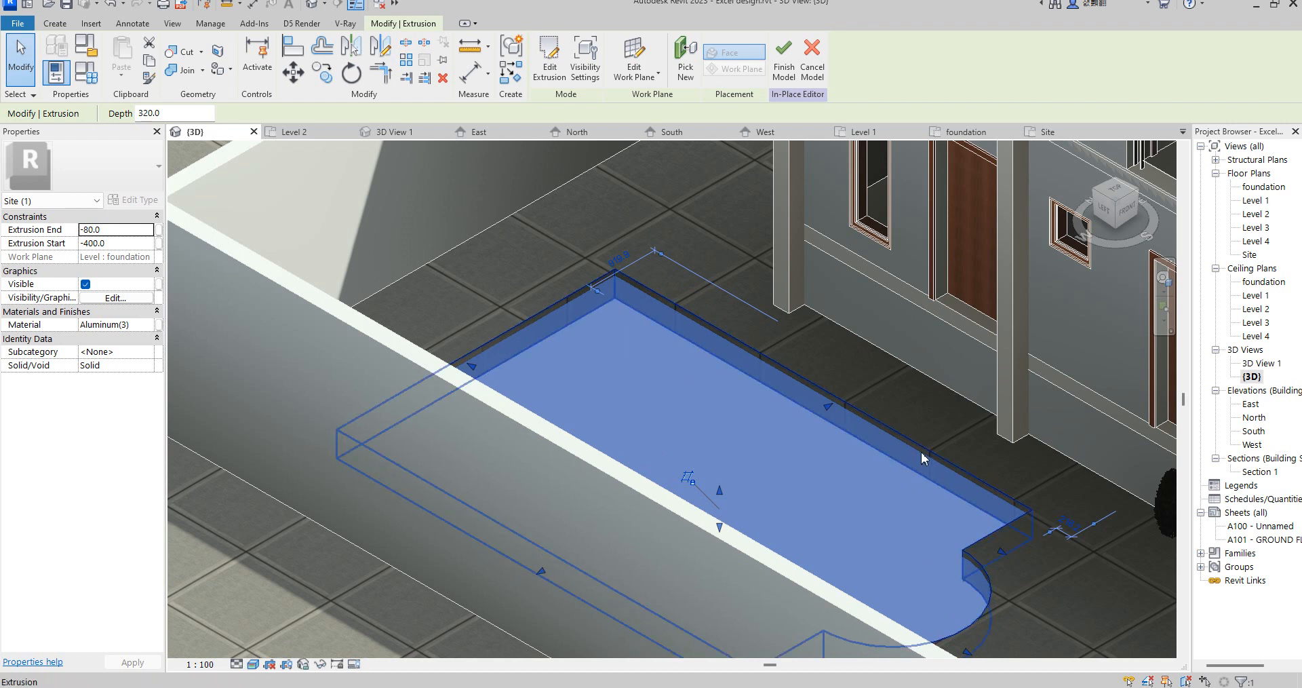
left_click(156, 325)
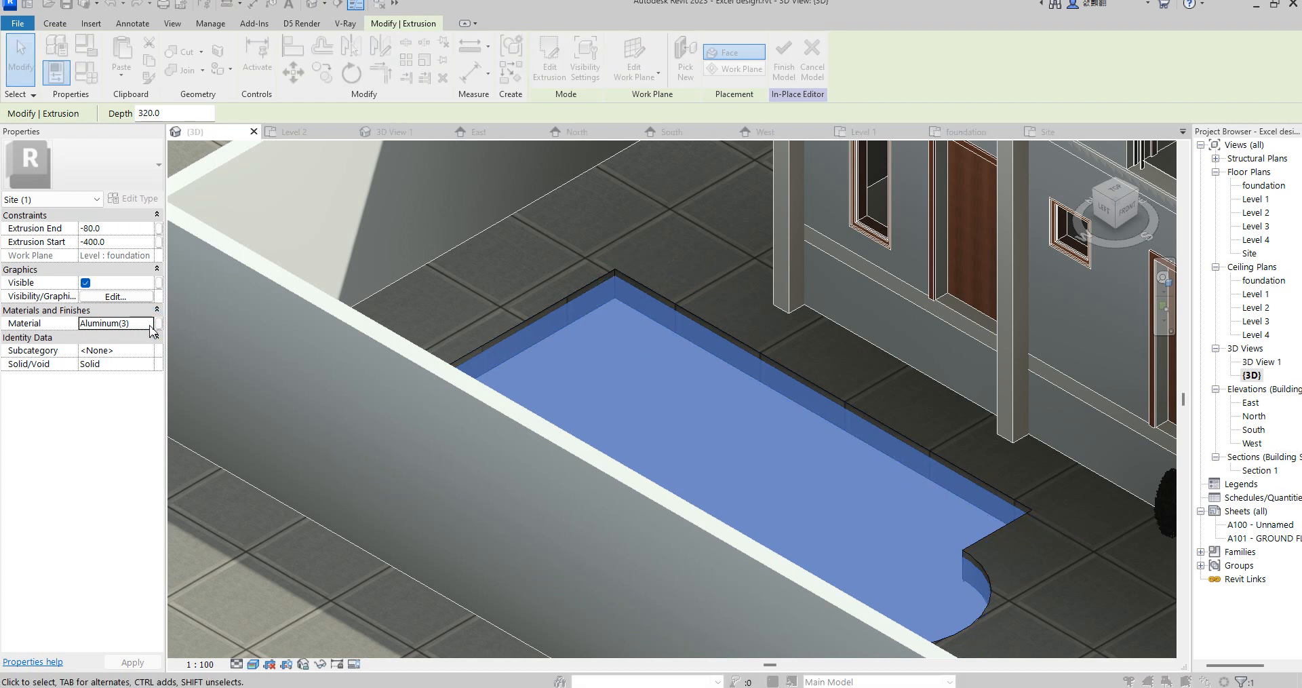
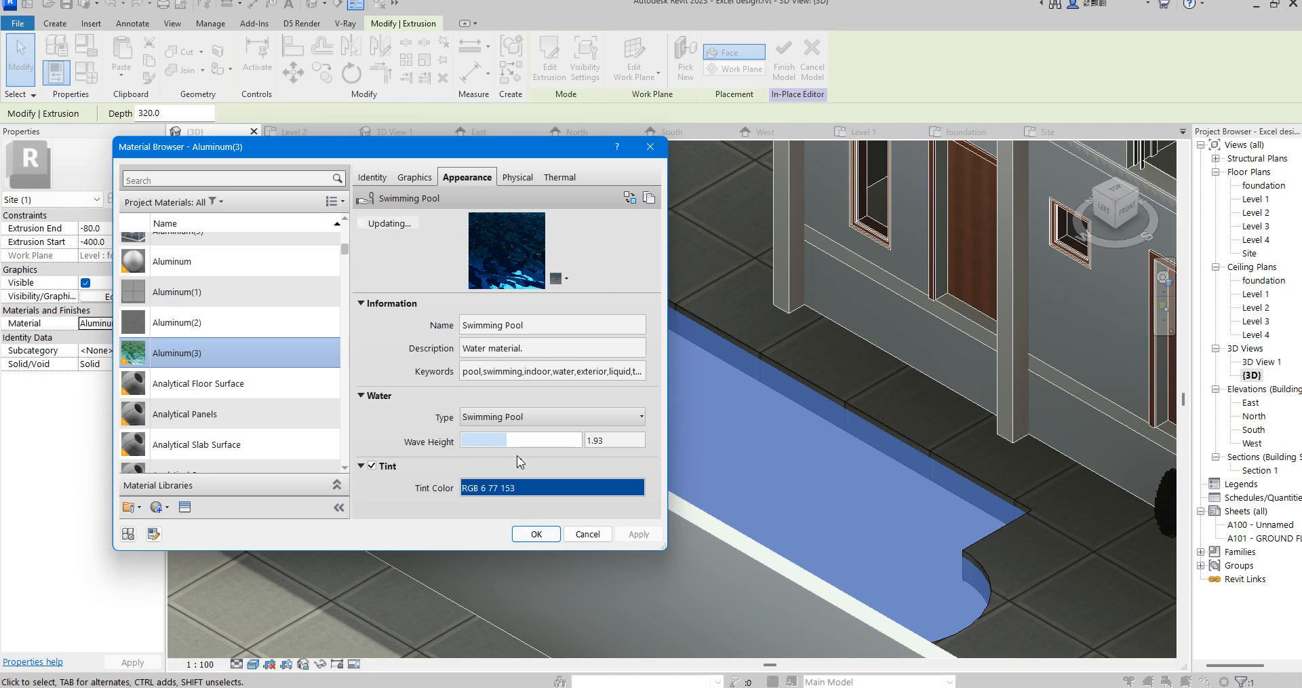
left_click_drag(508, 443, 537, 442)
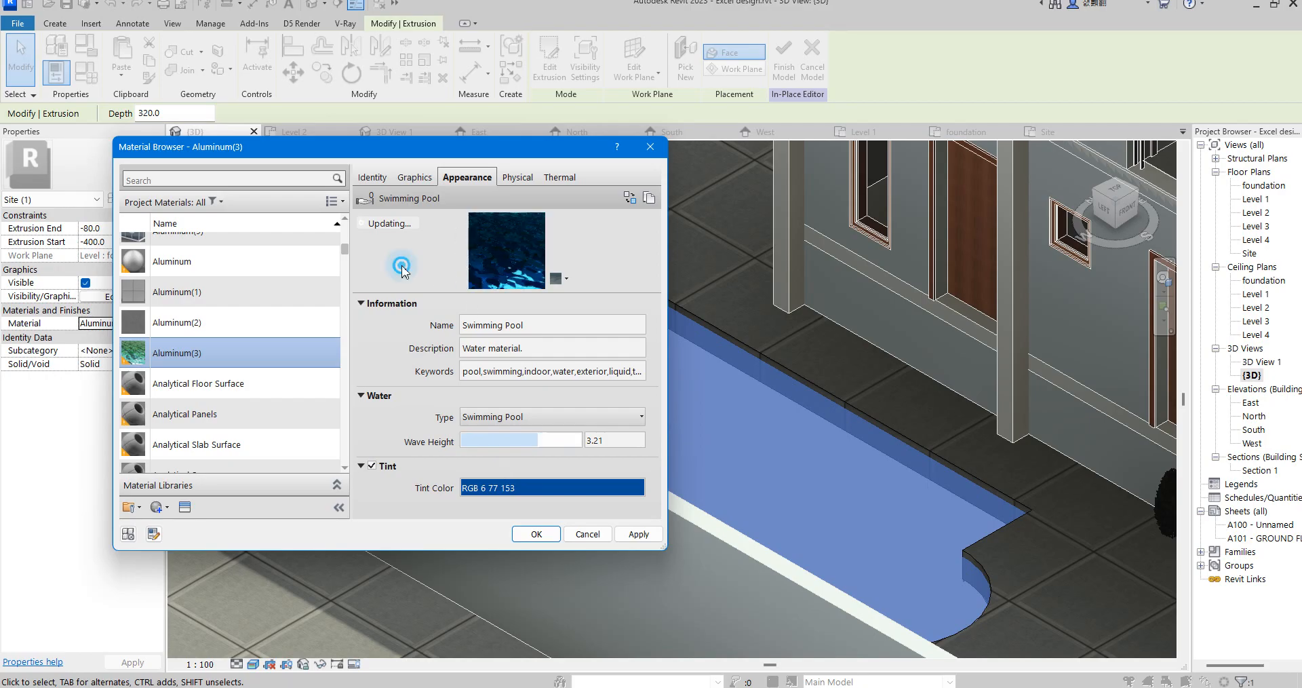
left_click(537, 534)
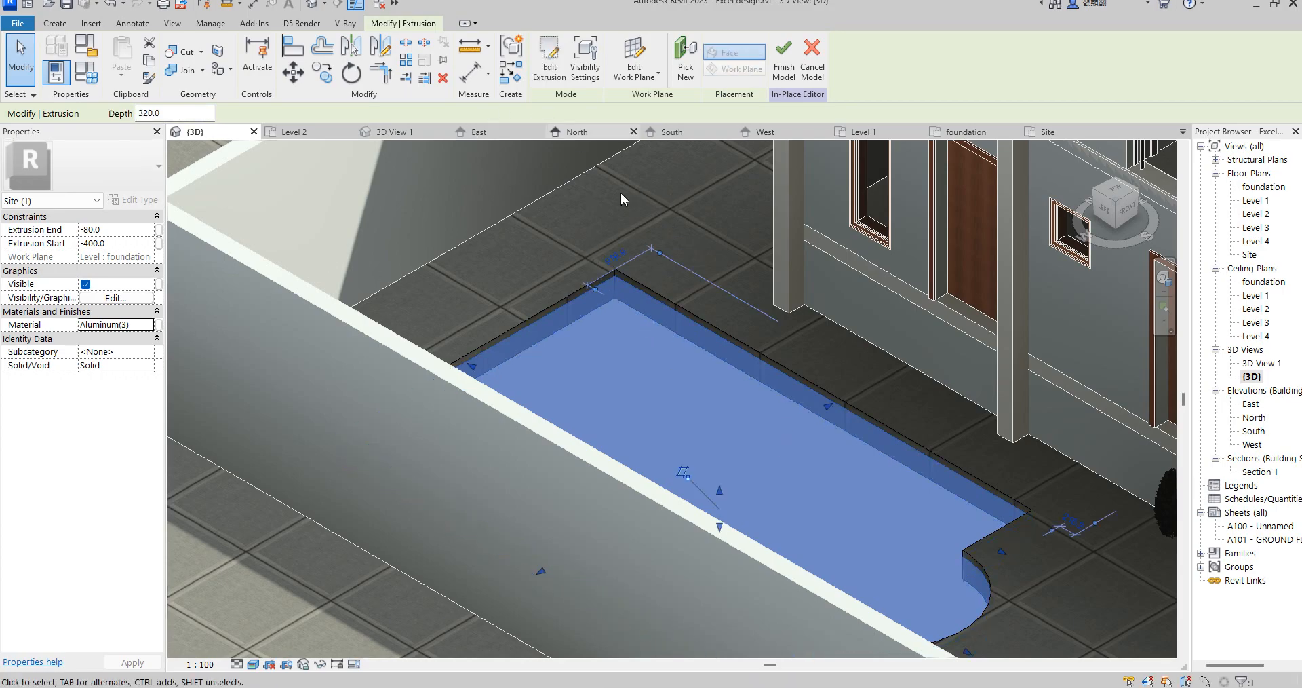
In the top view, copy the pool-shaped extrusion 1 mm along its long side and select the resulting extrusion.
left_click(1114, 190)
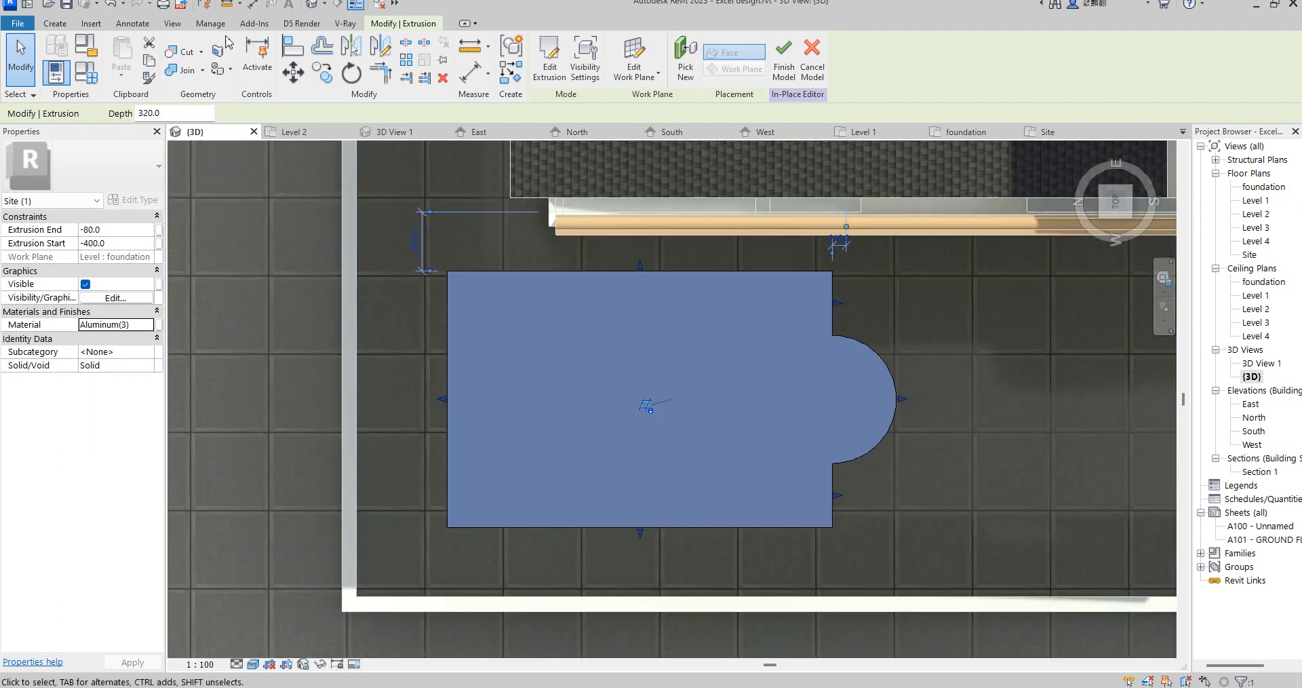
left_click(322, 71)
left_click(448, 278)
type("1")
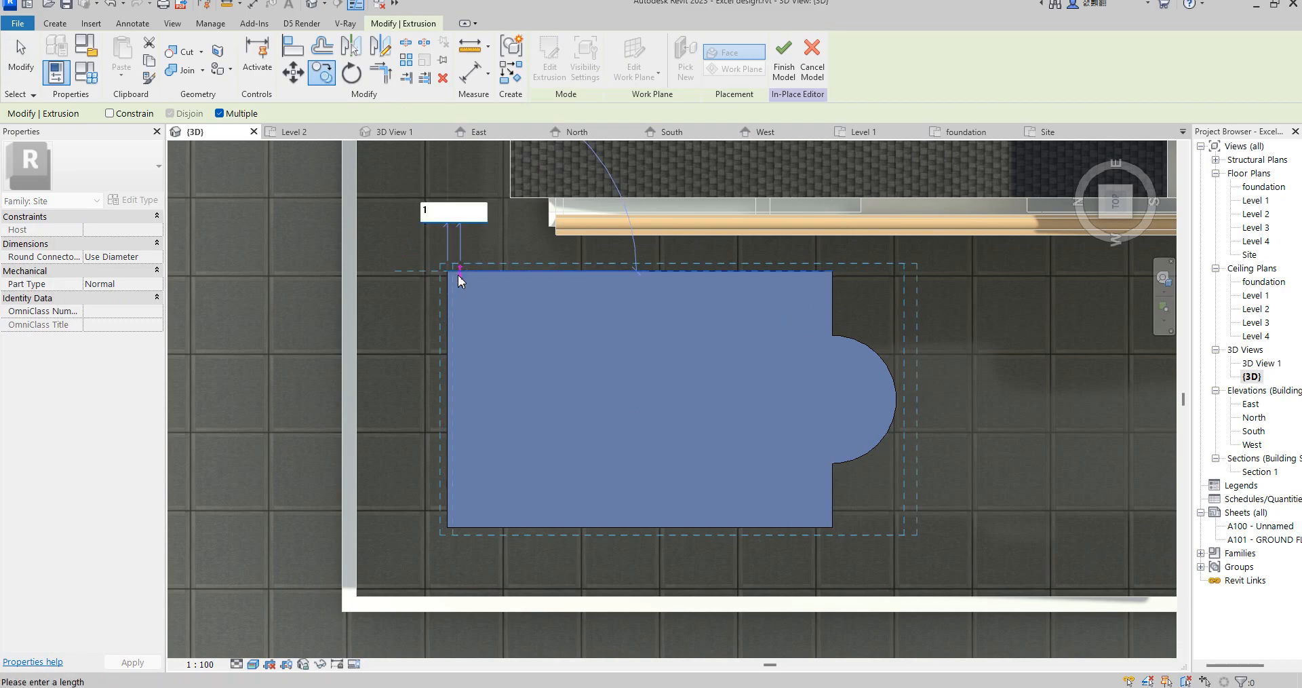
right_click(468, 221)
left_click(517, 248)
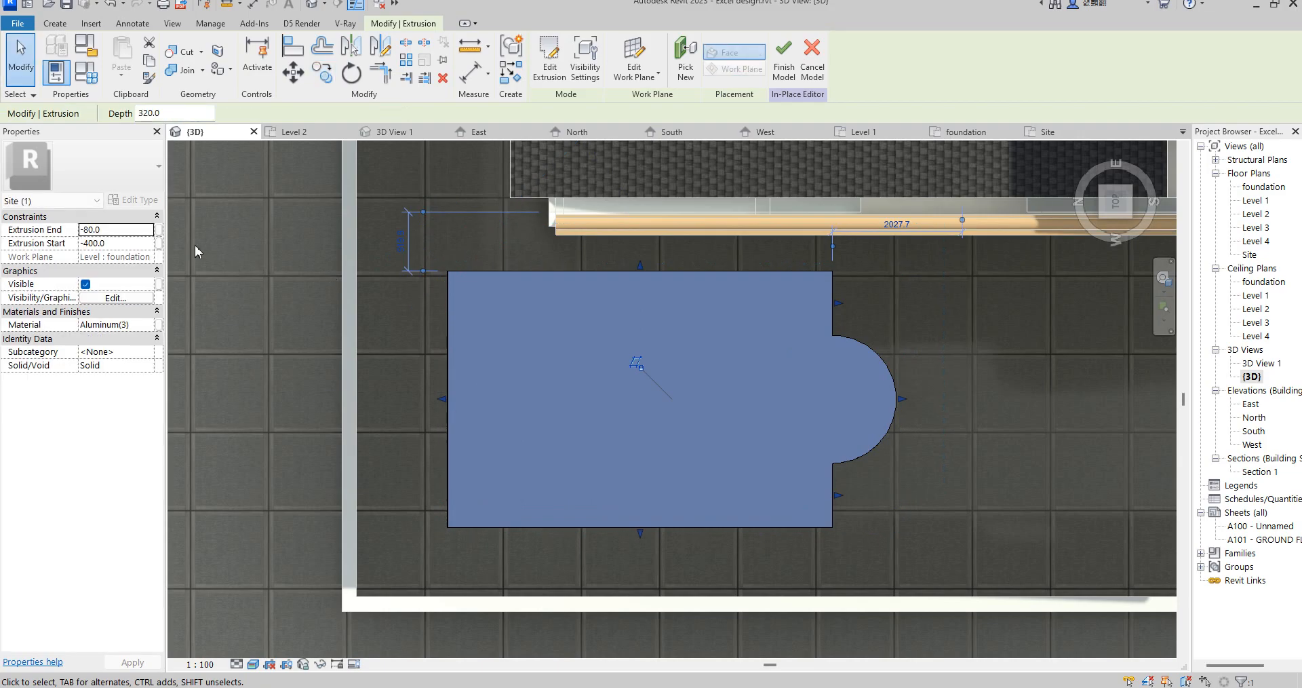
Set the copied pool extrusion's end to 80 mm.
left_click(120, 230)
left_click(83, 230)
key("BackSpace")
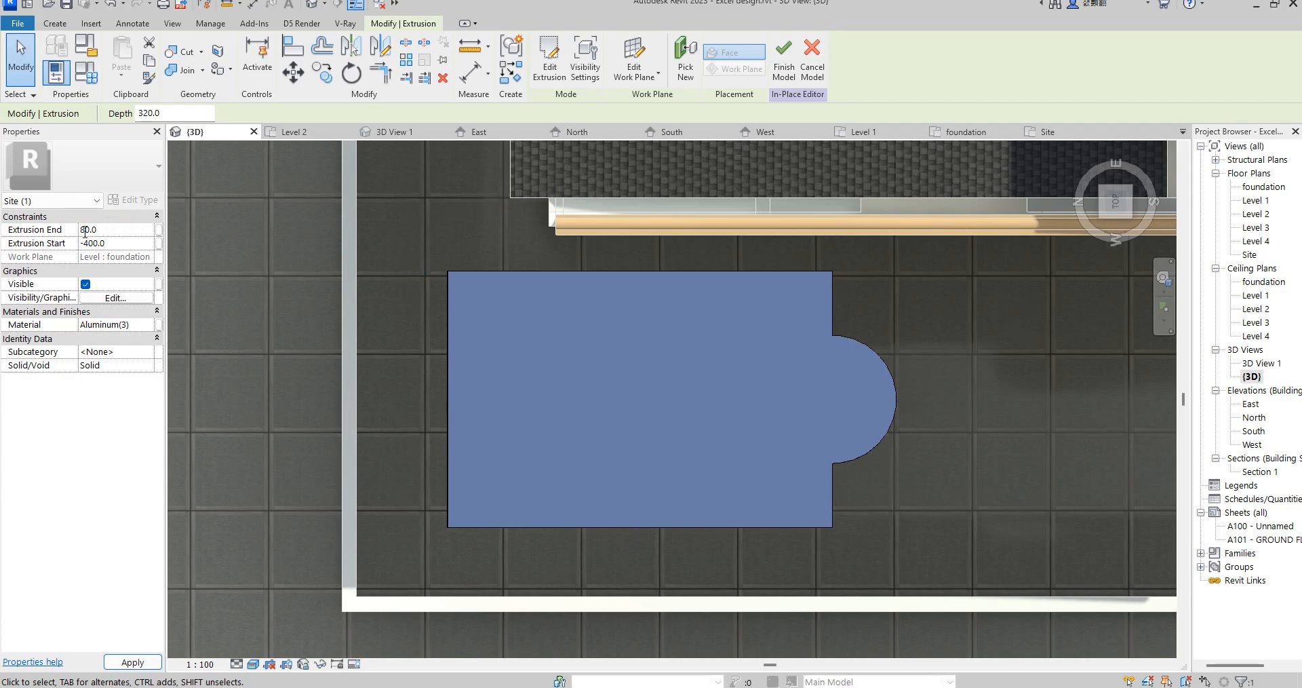
type("8")
key("Return")
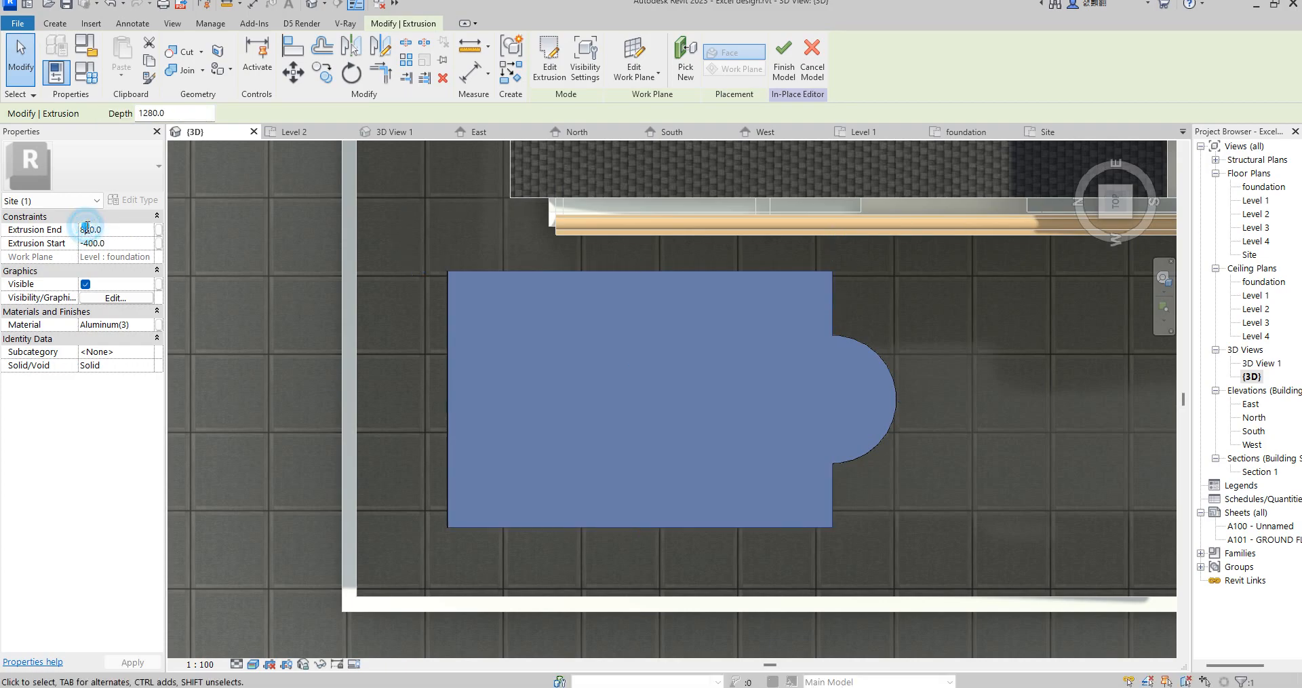
key("Delete")
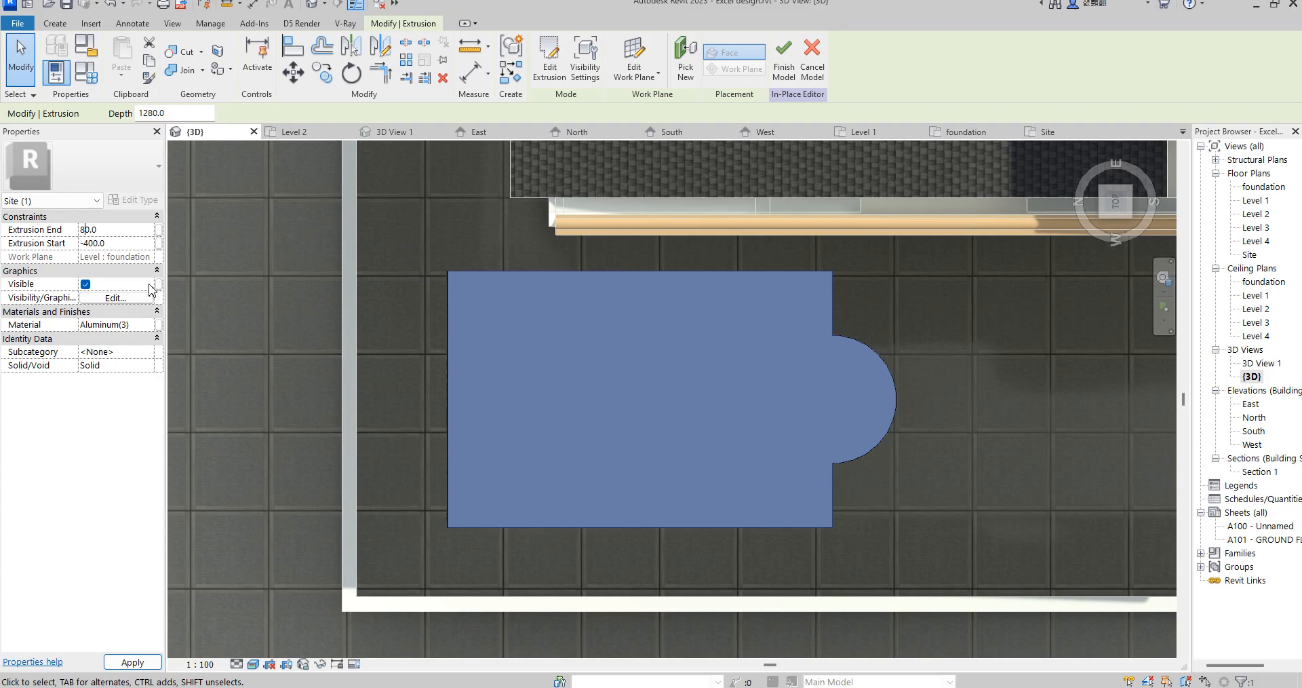
left_click(115, 244)
left_click(582, 491)
Edit the copied extrusion's sketch and offset all its boundary lines and the arc 50 mm inward without keeping the originals.
scroll(645, 410, "down", 3)
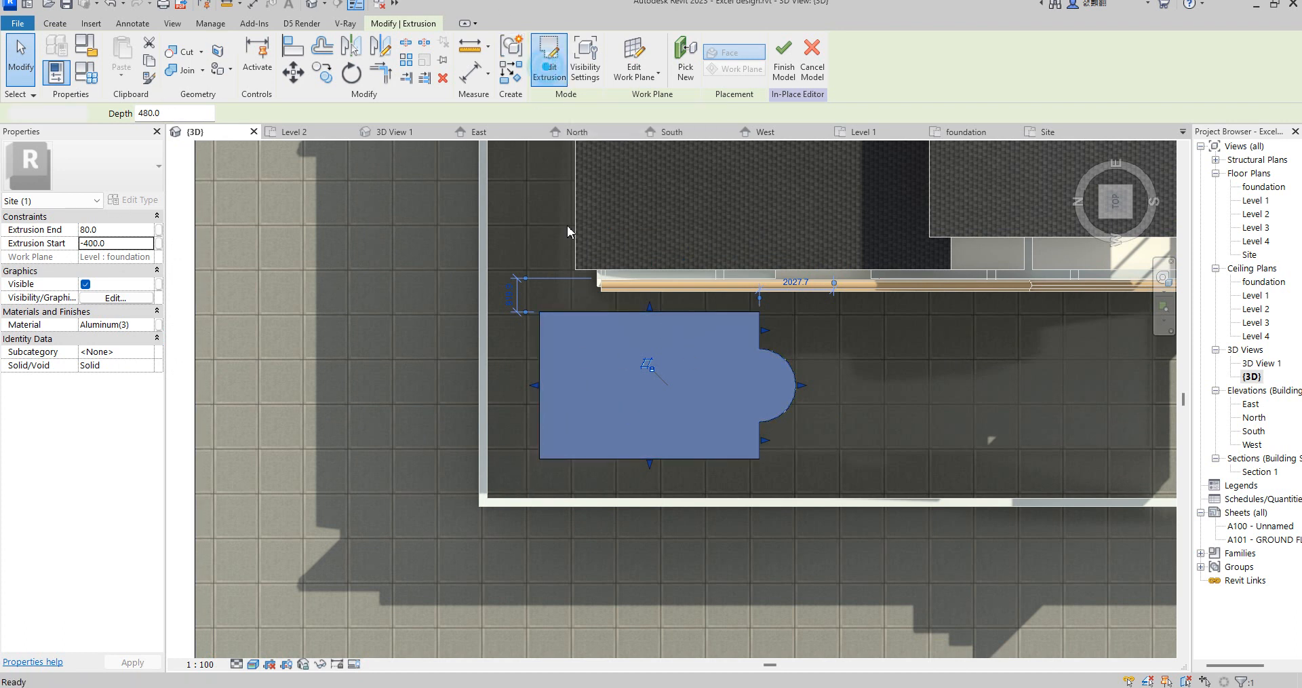
left_click(550, 61)
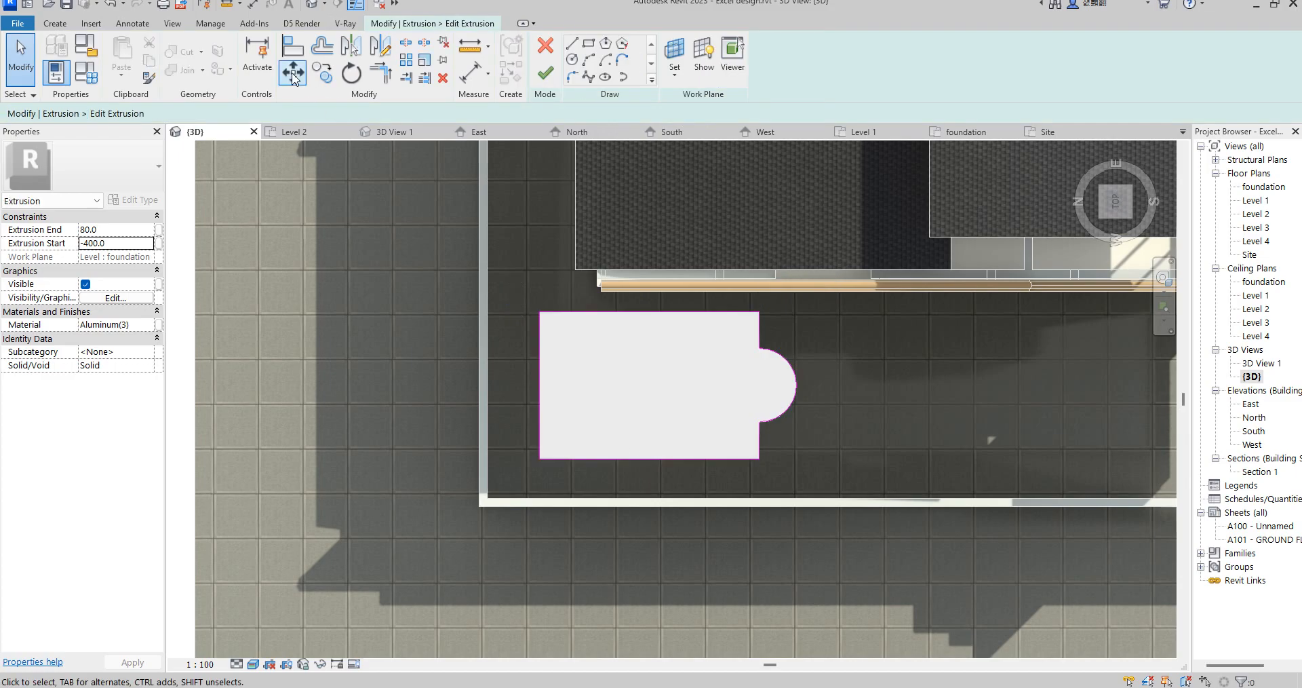
left_click(324, 53)
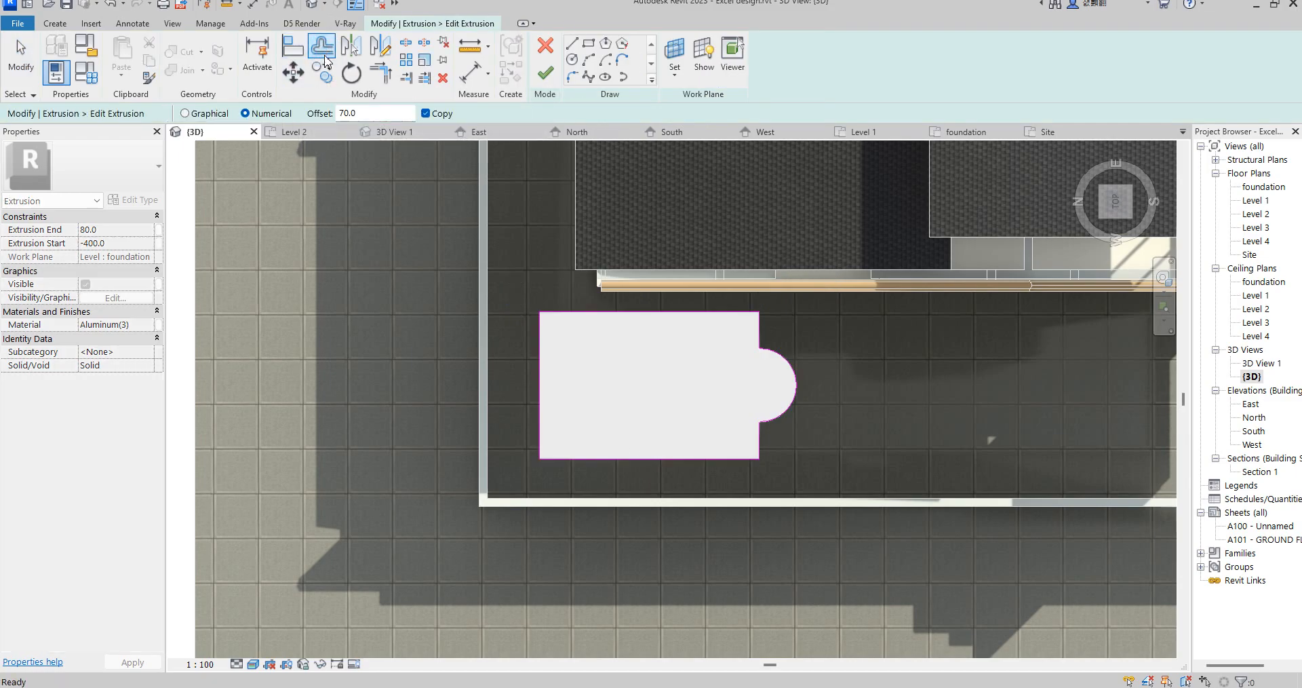
double_click(365, 114)
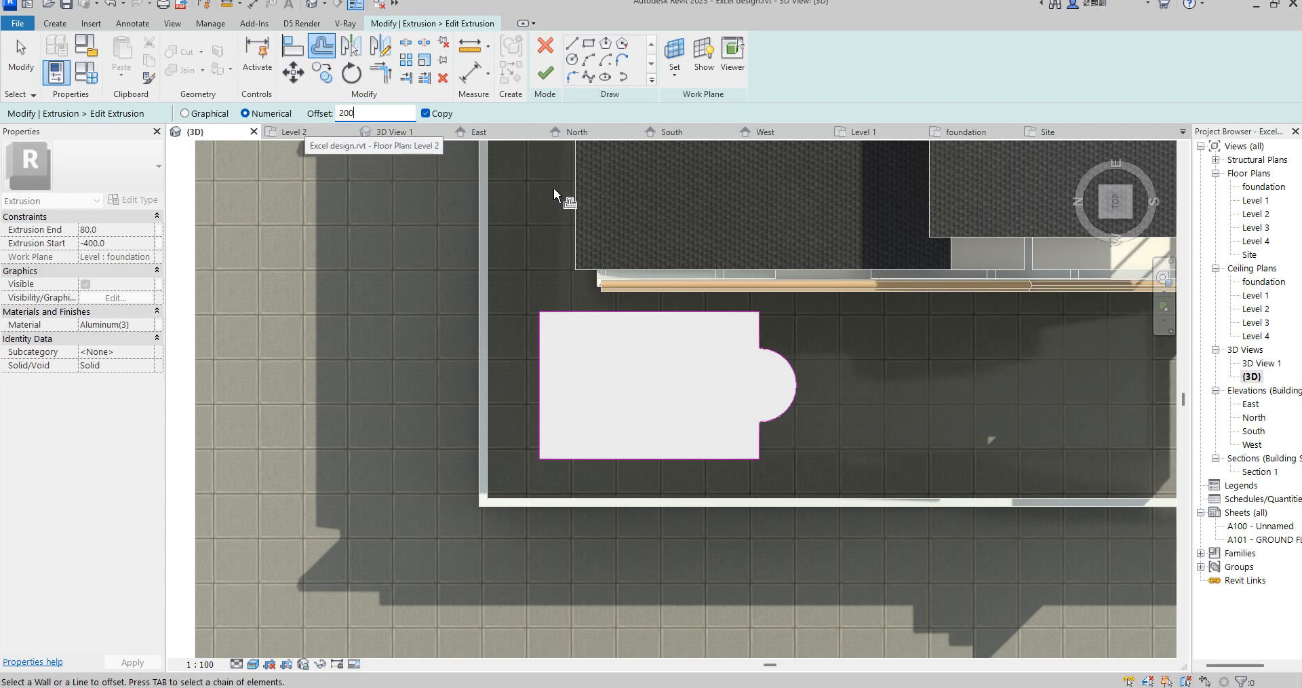
left_click(371, 117)
double_click(371, 115)
type("5")
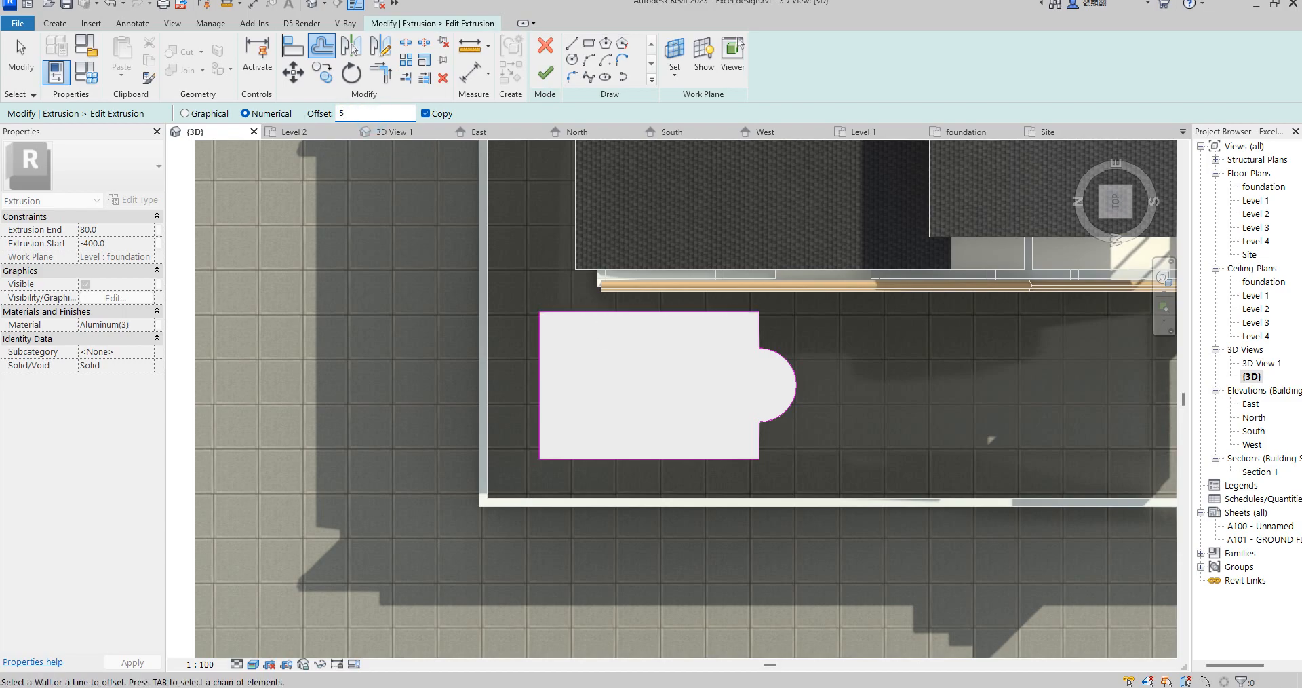
type("0")
key("Return")
left_click(426, 114)
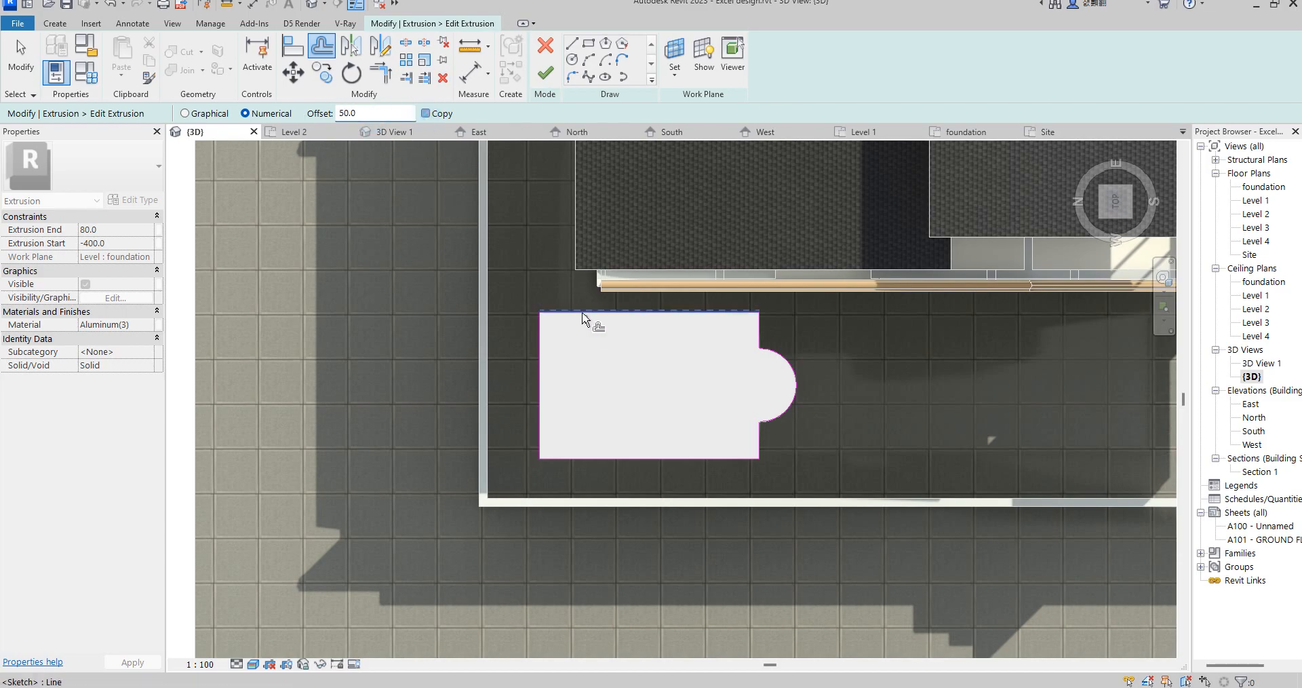
scroll(581, 314, "up", 2)
left_click(515, 352)
left_click(850, 335)
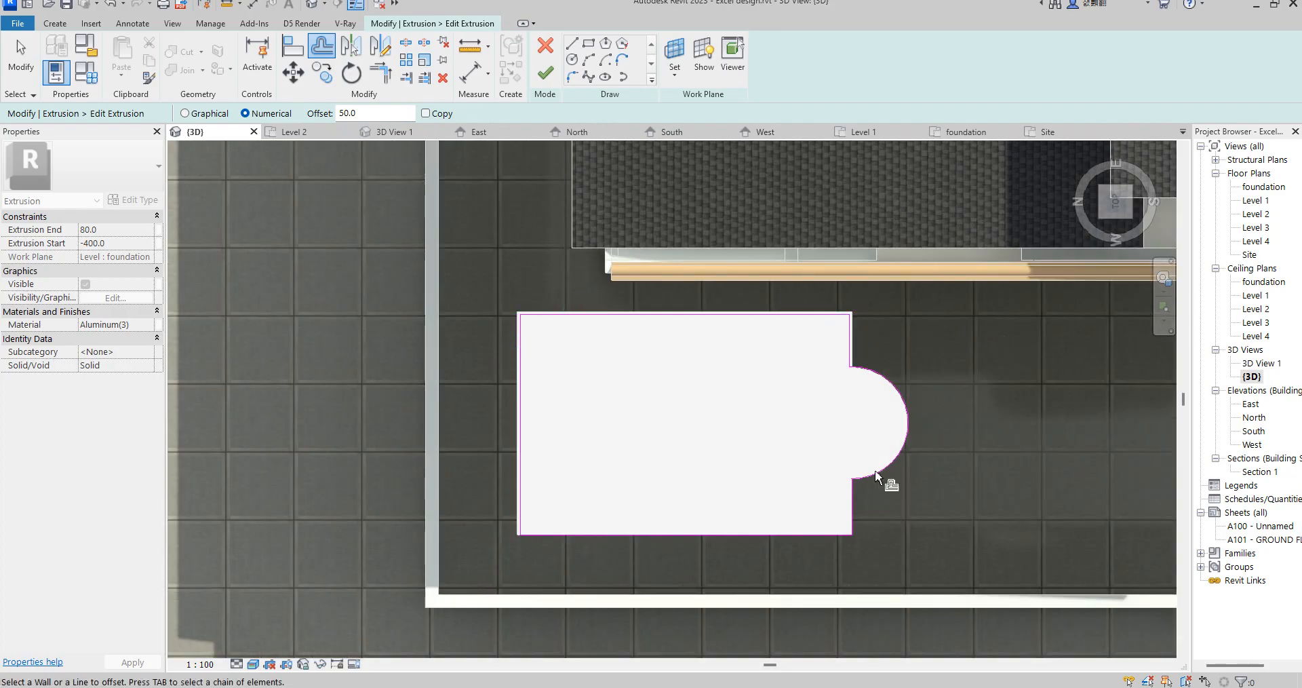
left_click(902, 441)
left_click(852, 495)
left_click(801, 535)
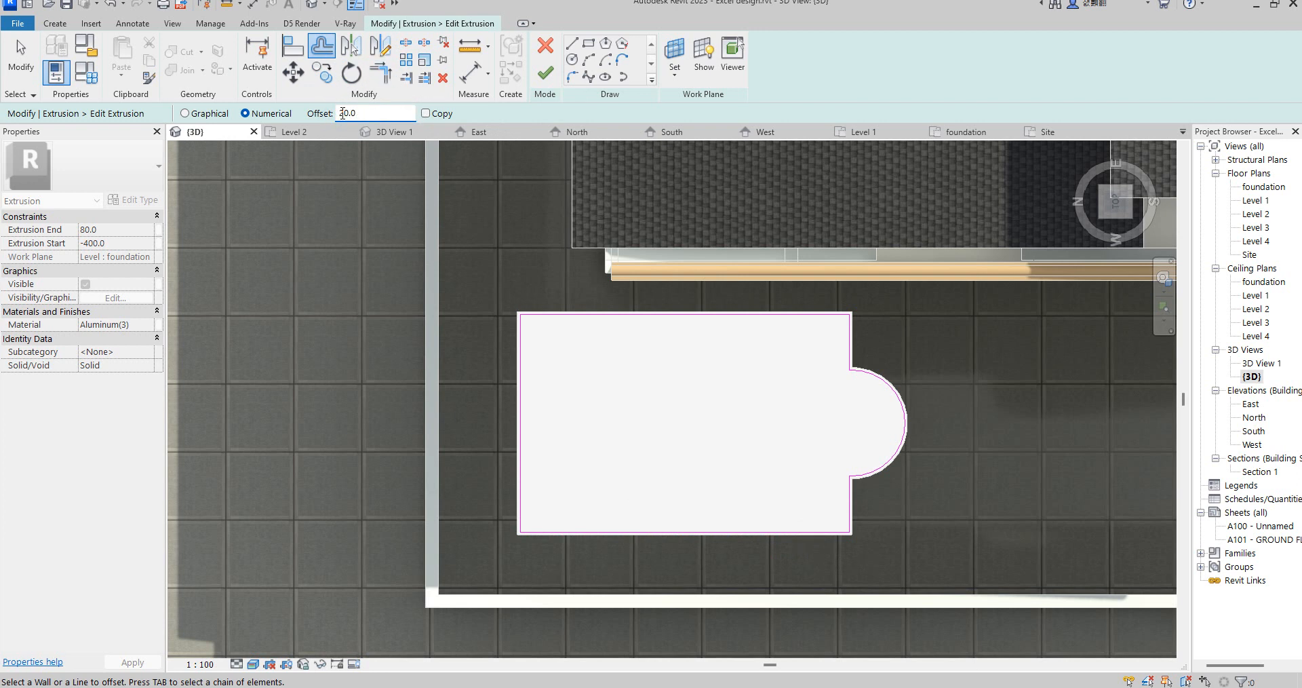
Offset a copy of the whole boundary 200 mm outward to form a pool rim, and finish the sketch.
left_click(426, 114)
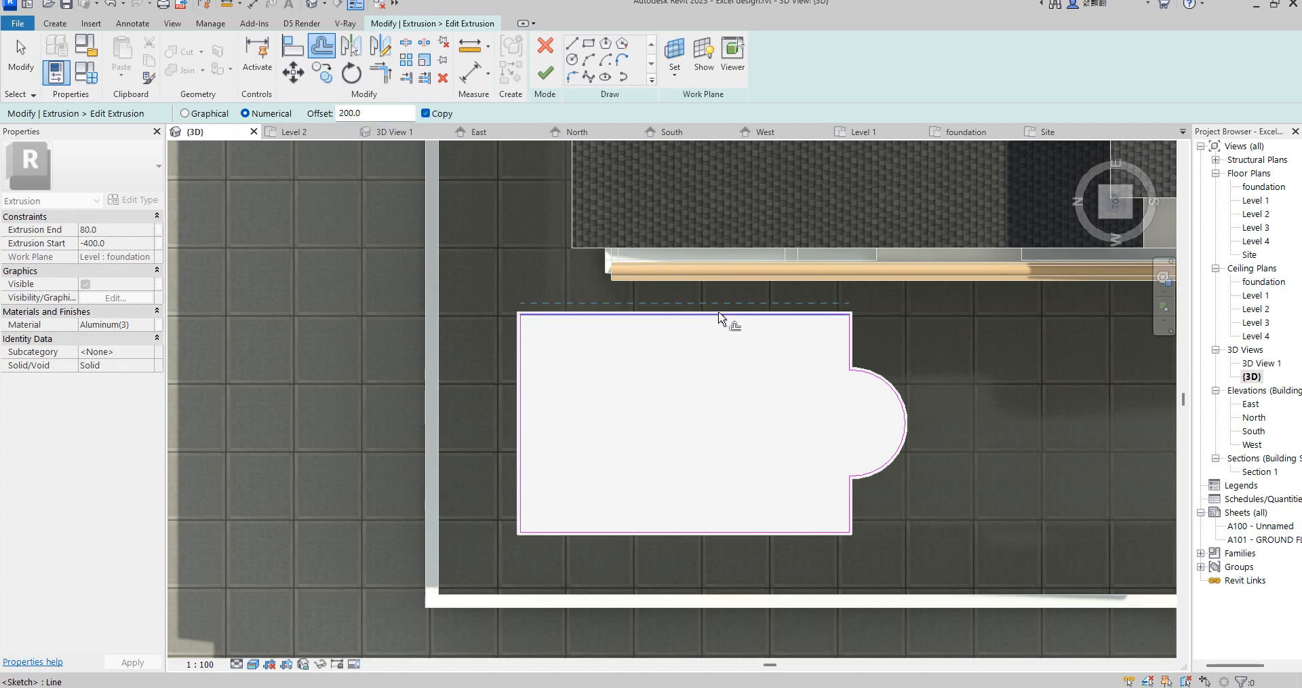
left_click(517, 336)
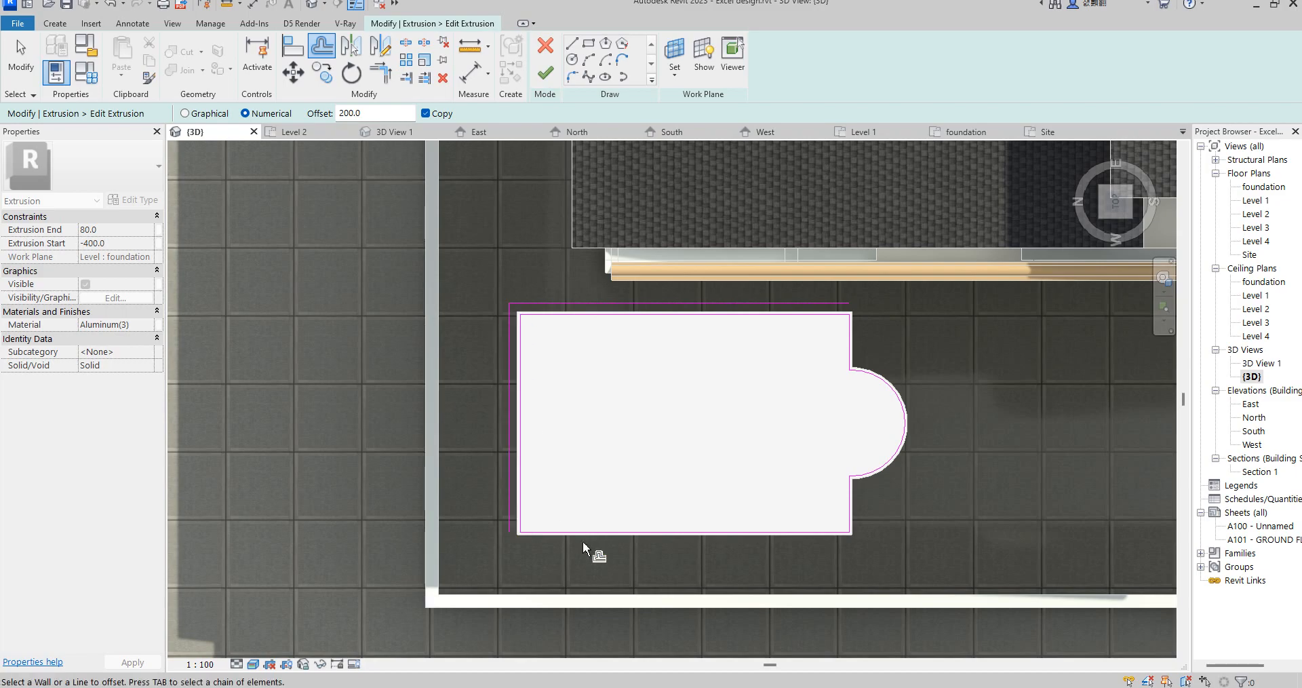
left_click(590, 541)
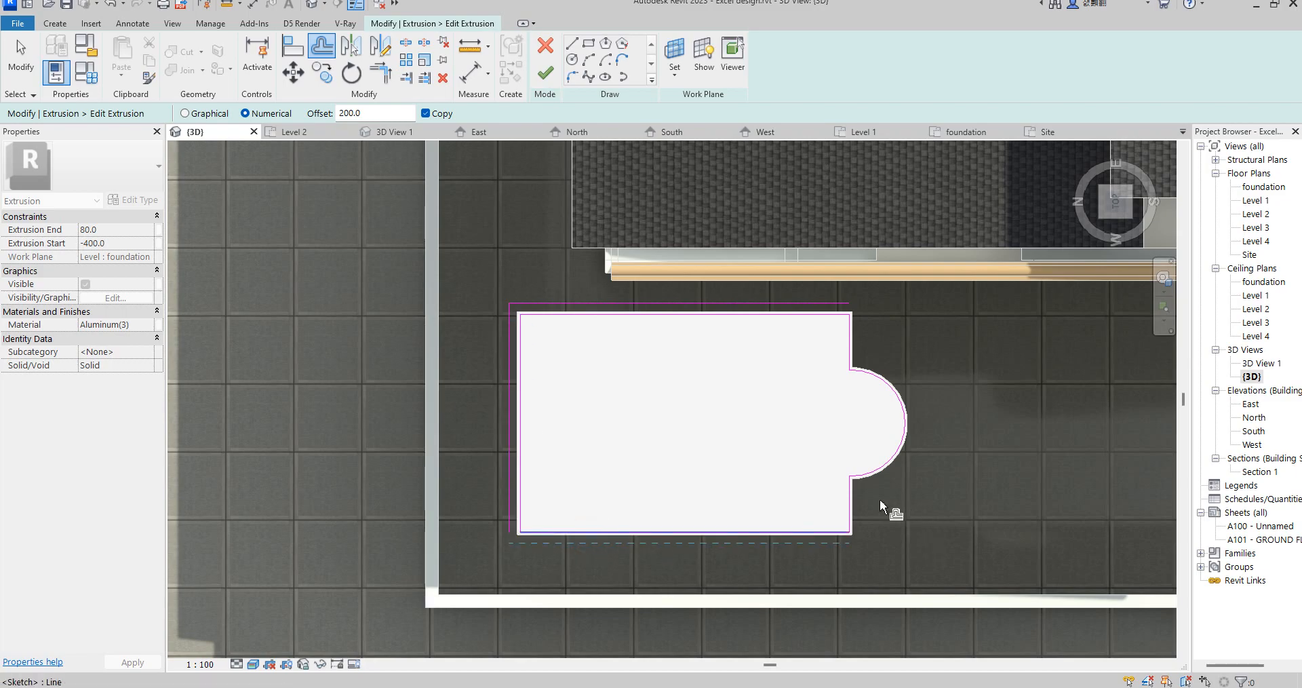
left_click(883, 479)
left_click(847, 349)
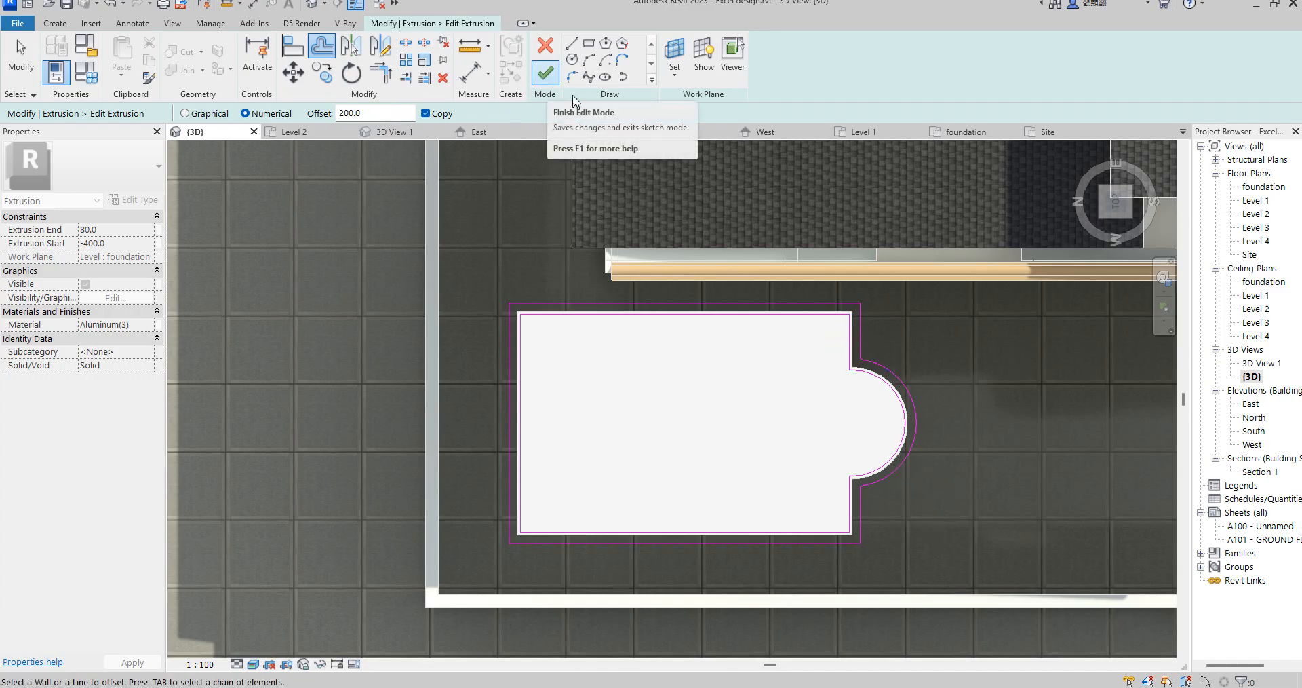
left_click(545, 72)
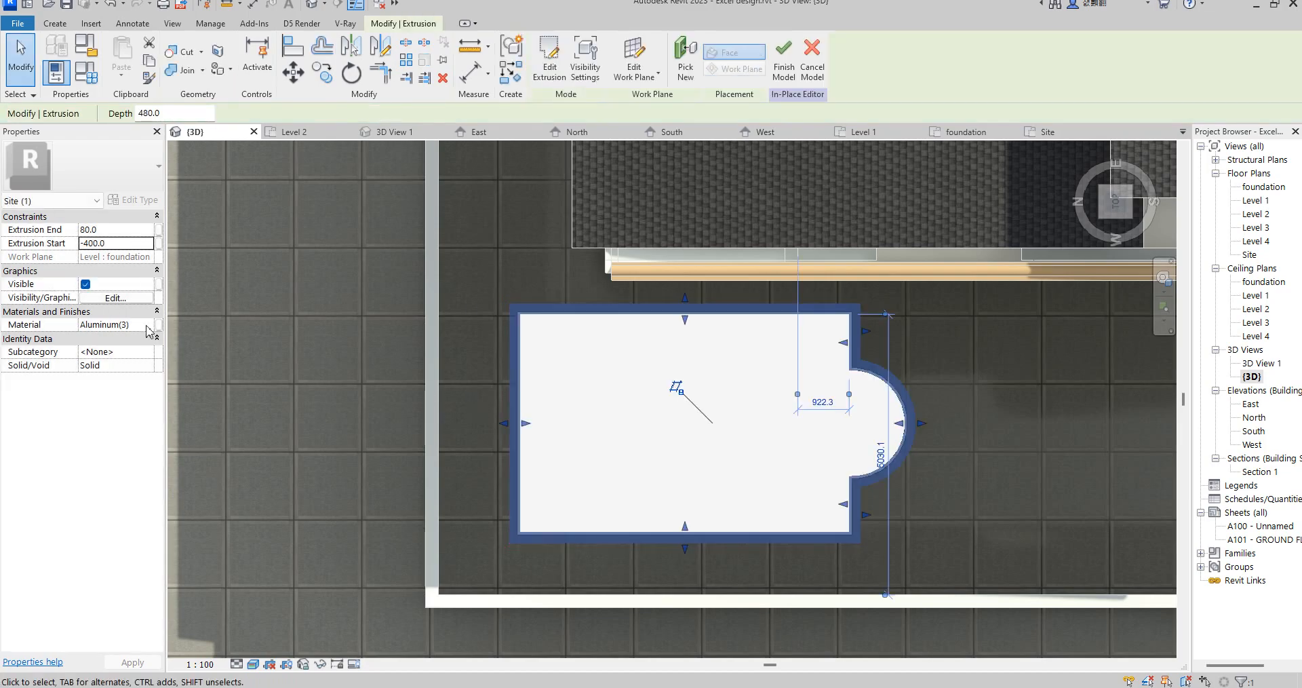
Assign the Aluminum(1) material to the pool rim extrusion.
left_click(136, 324)
left_click(152, 325)
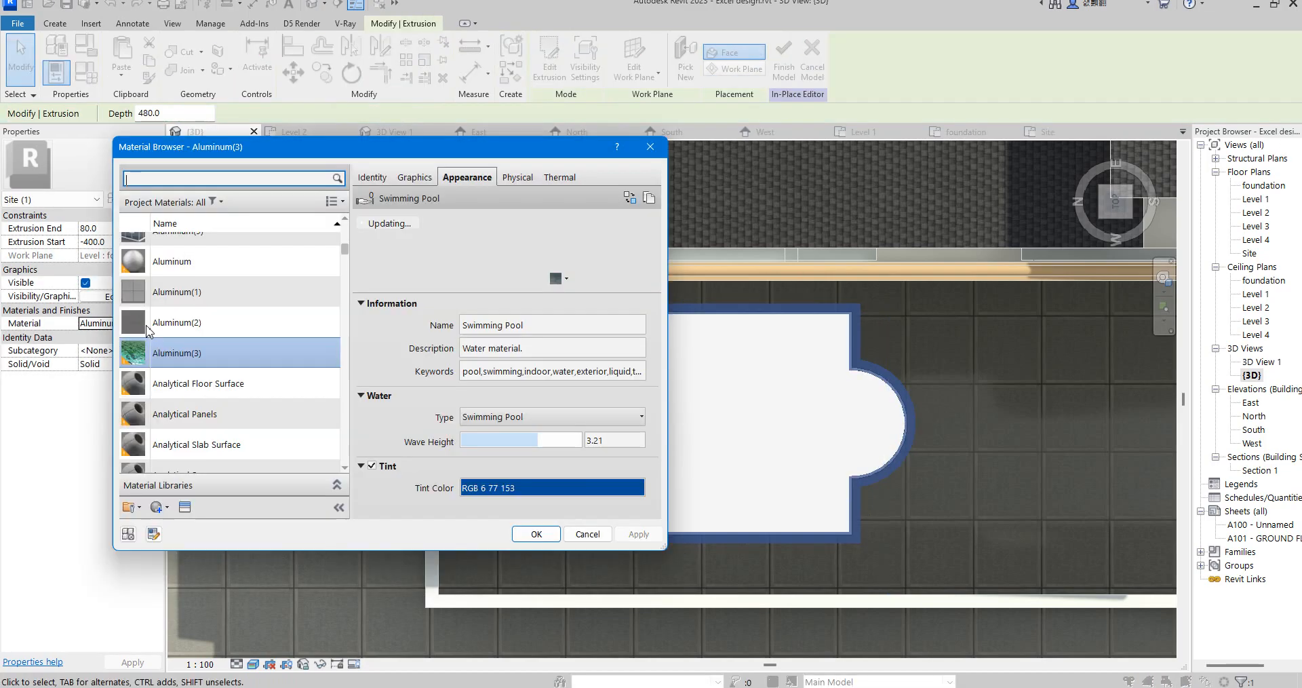
left_click(189, 291)
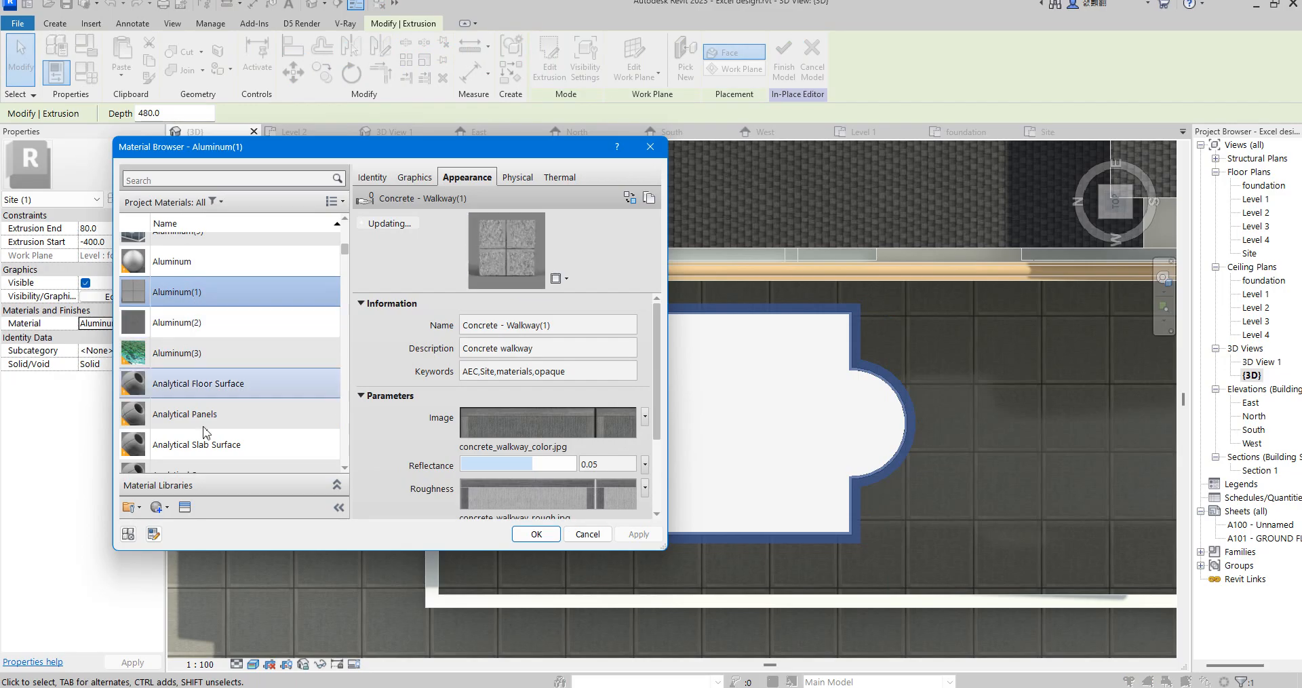
left_click(536, 534)
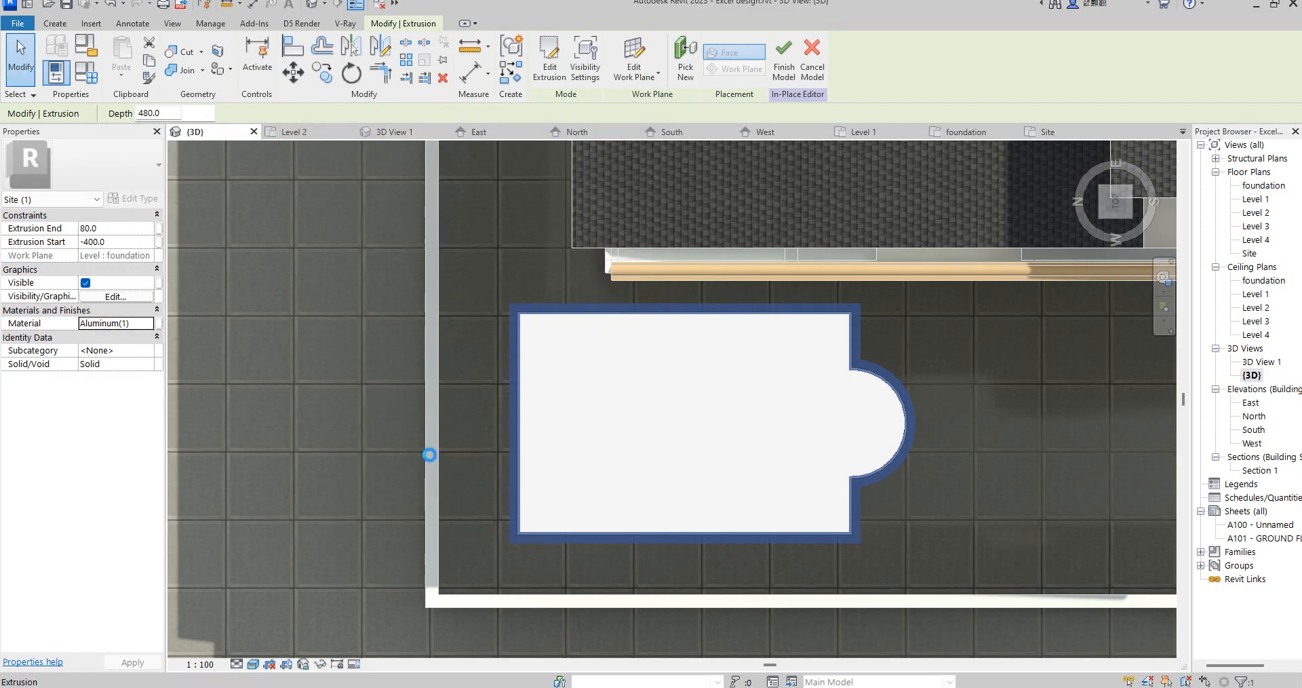
left_click(451, 456)
Assign the Aluminium(1) material to the pool rim extrusion.
left_click(510, 362)
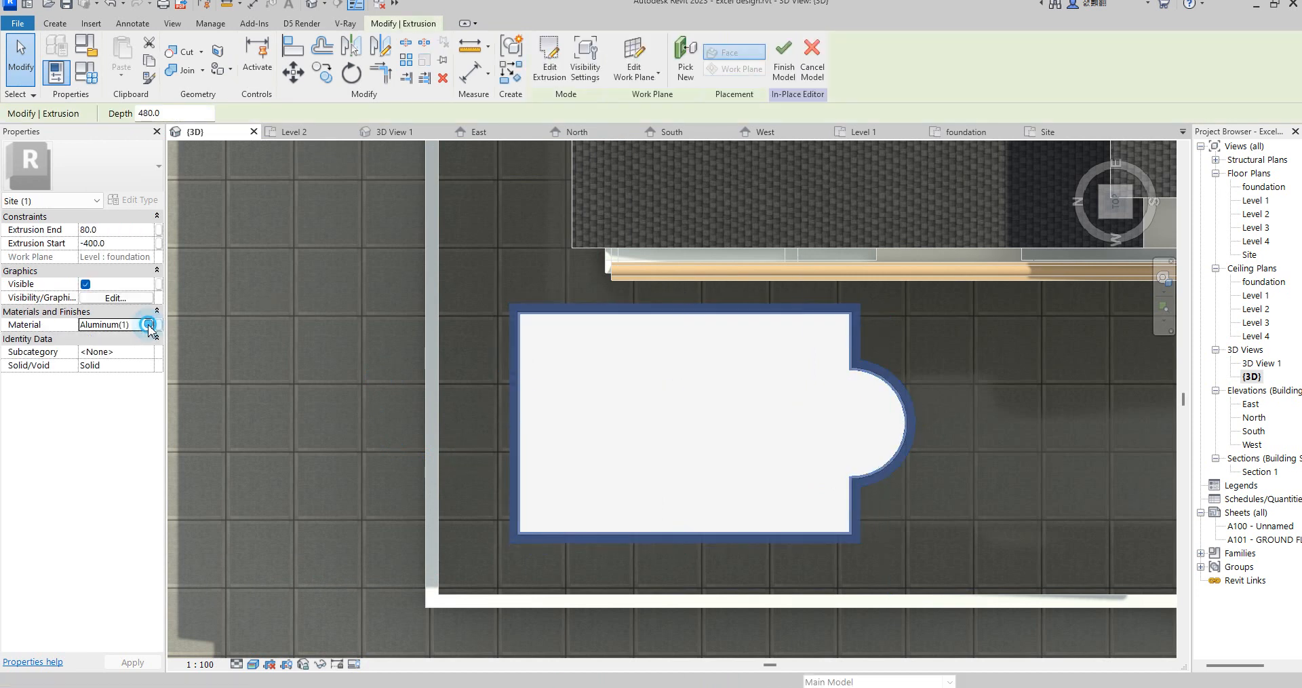
left_click(150, 331)
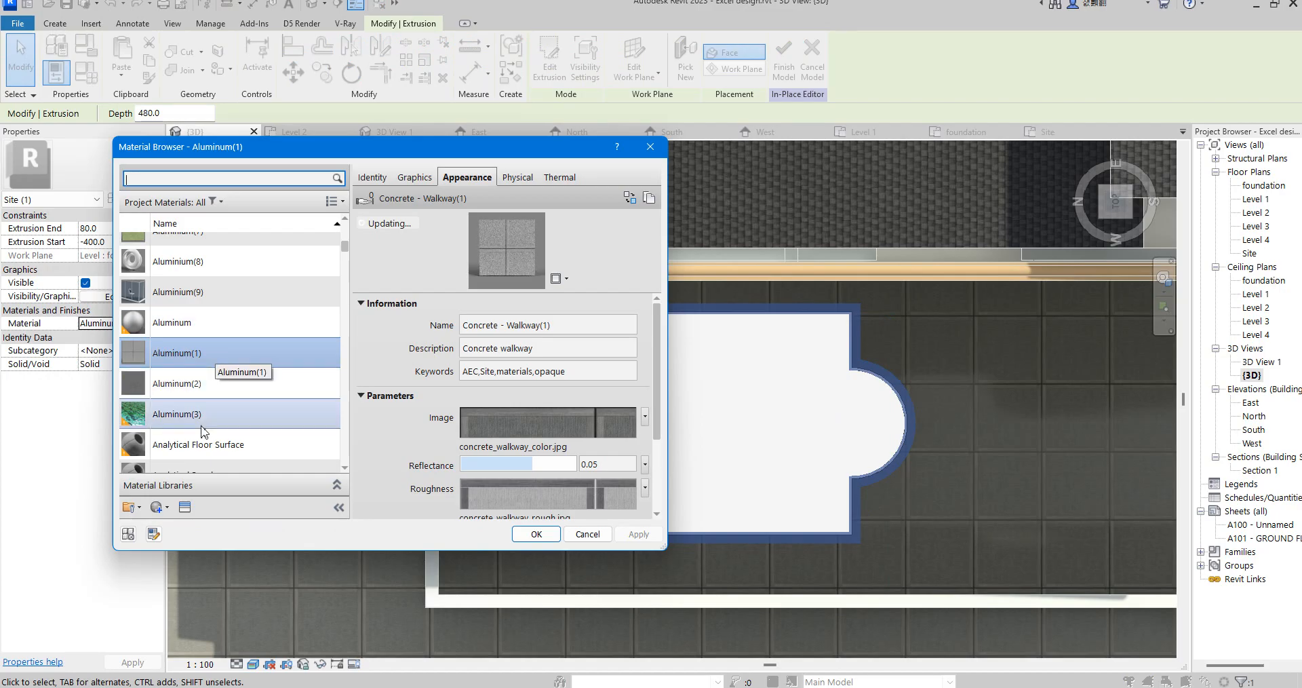
scroll(205, 446, "down", 2)
scroll(206, 447, "down", 2)
scroll(205, 446, "up", 5)
scroll(206, 446, "up", 3)
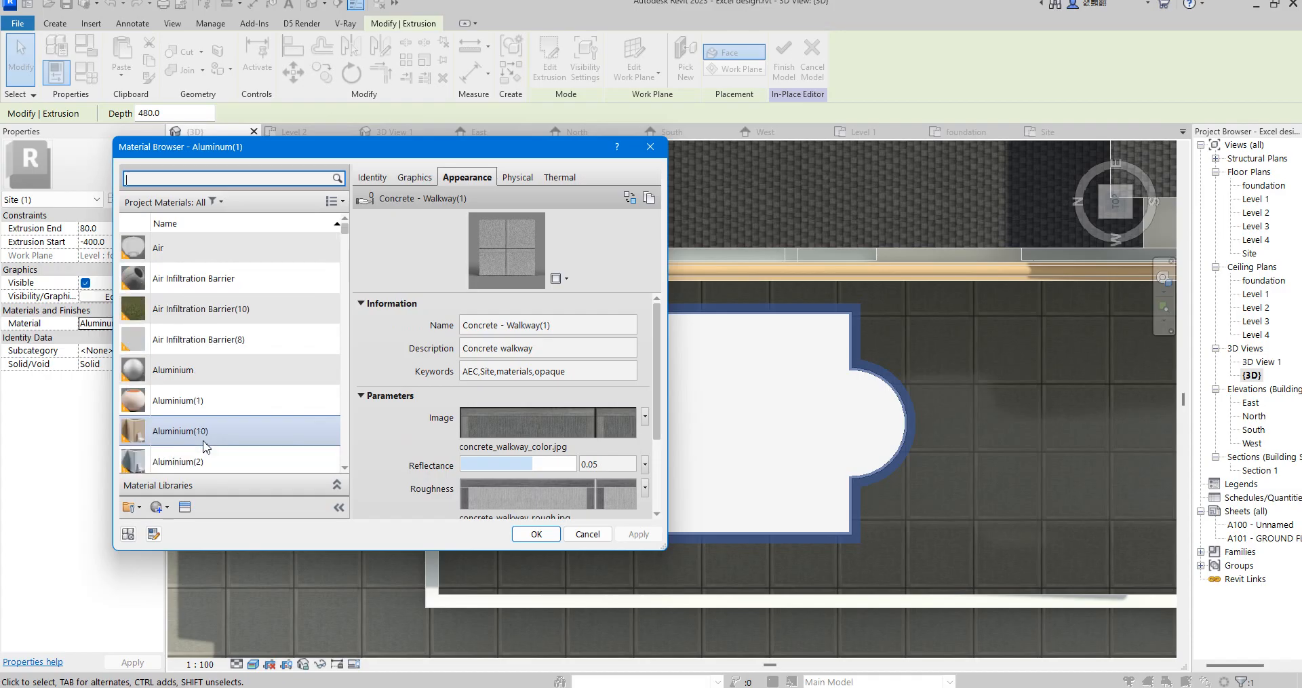
double_click(184, 401)
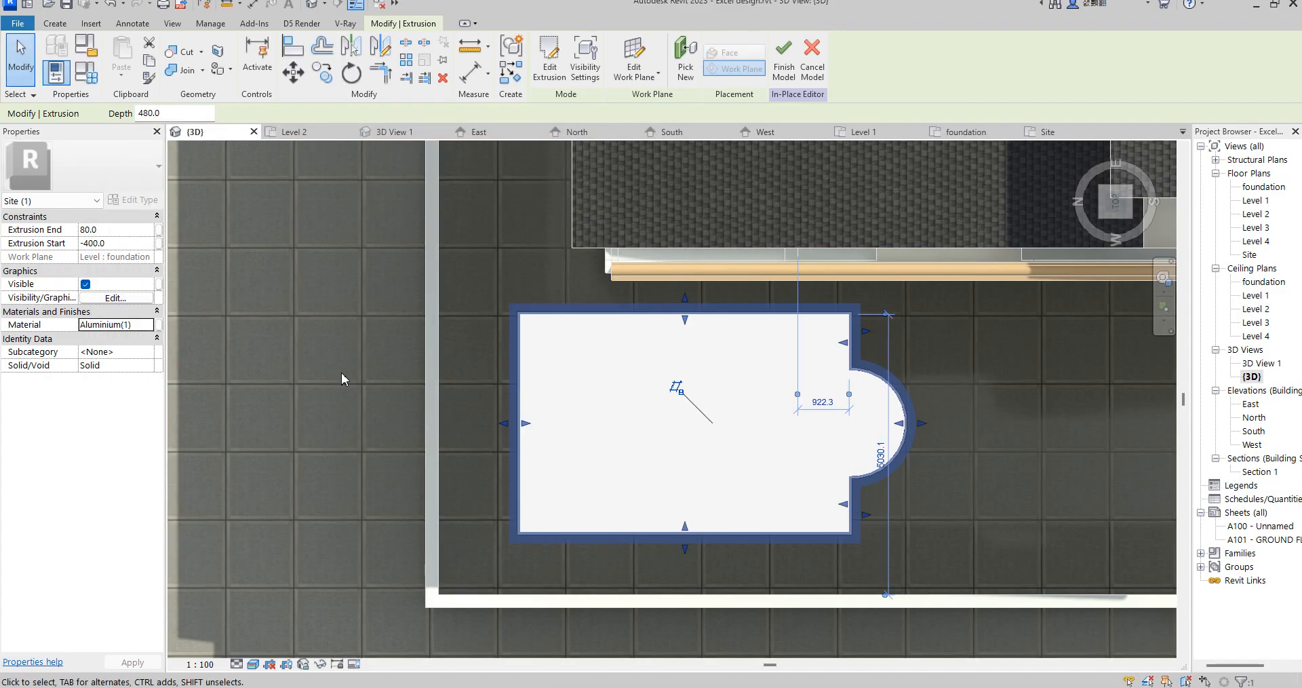
left_click(482, 388)
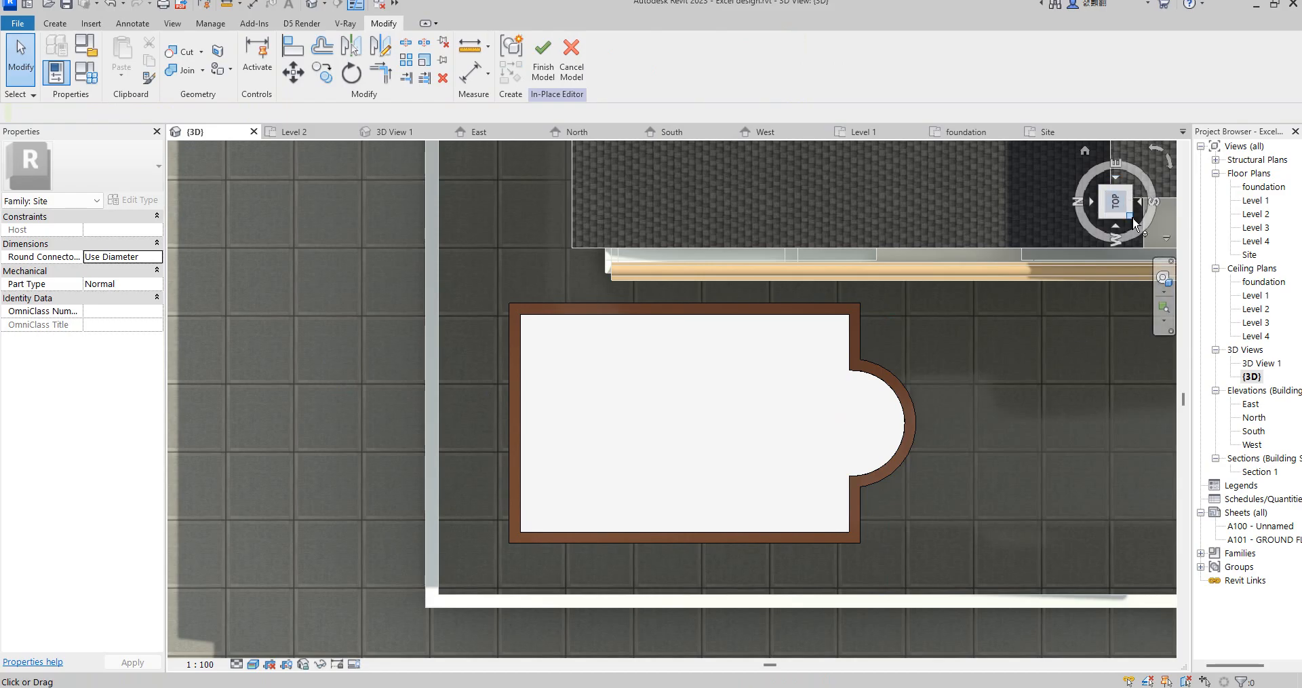
Examine the pool rim and water from the front-left corner of the 3D view.
left_click(1086, 155)
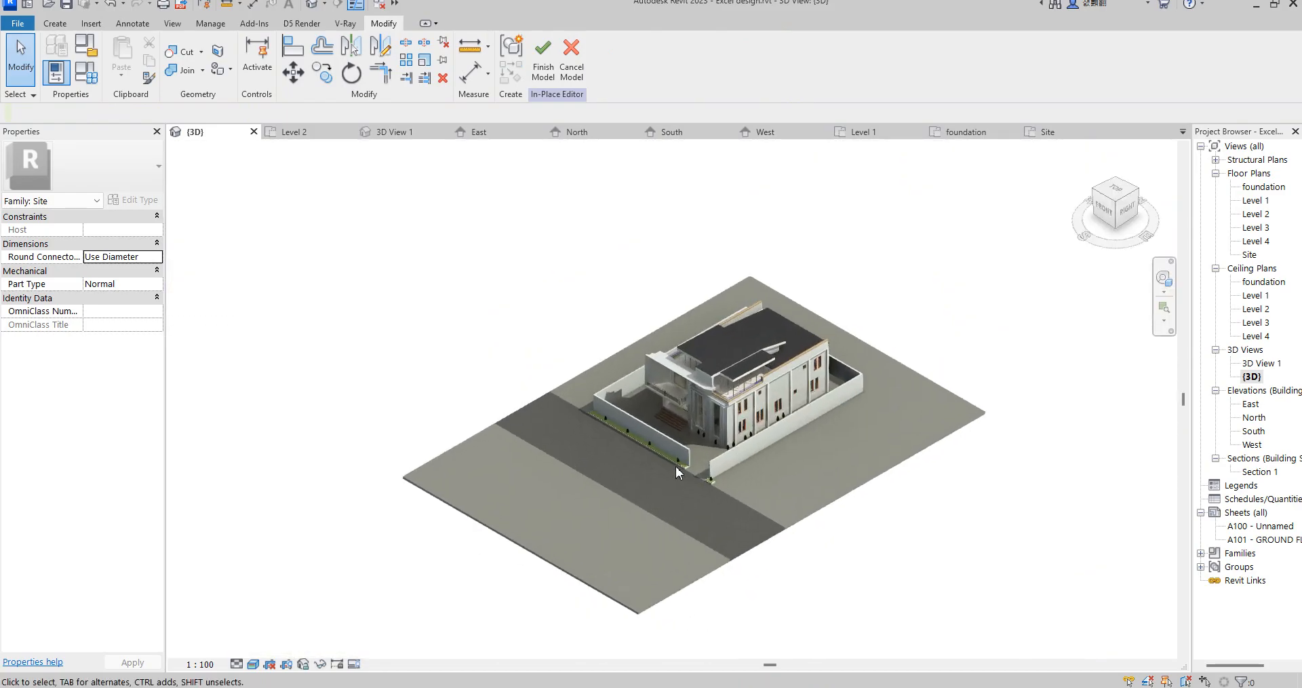
left_click(1094, 190)
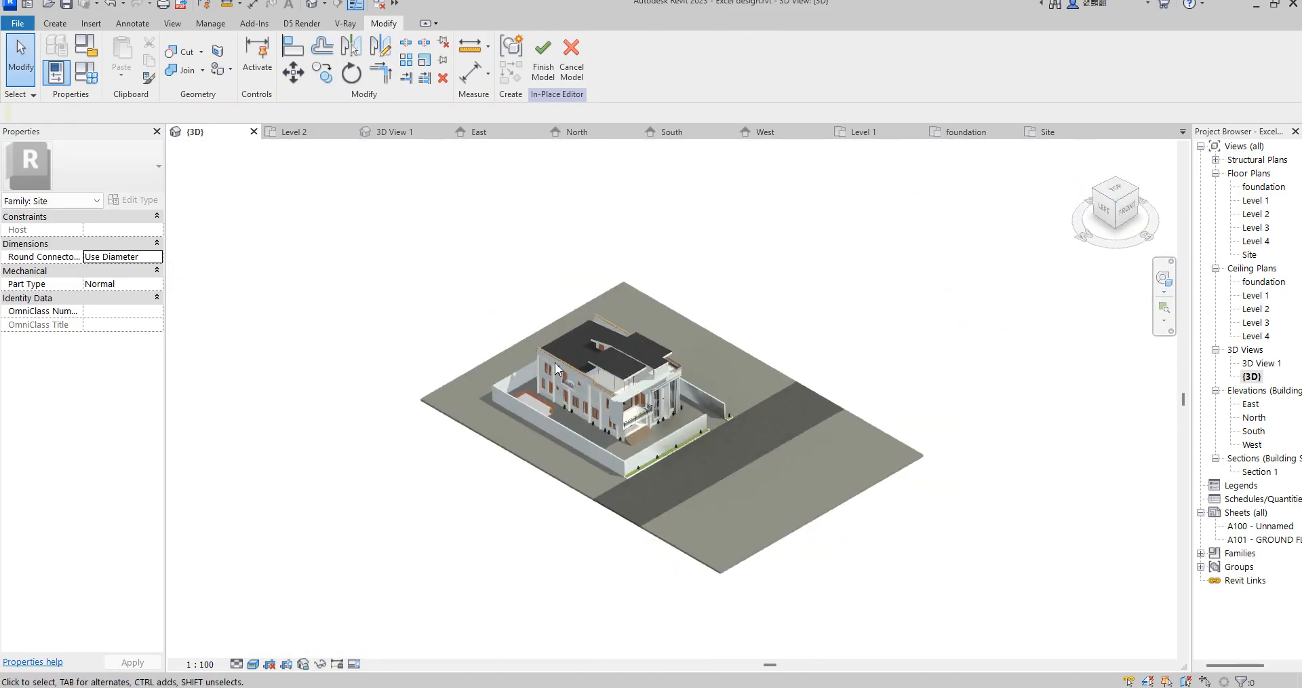
scroll(553, 376, "up", 10)
scroll(554, 376, "up", 2)
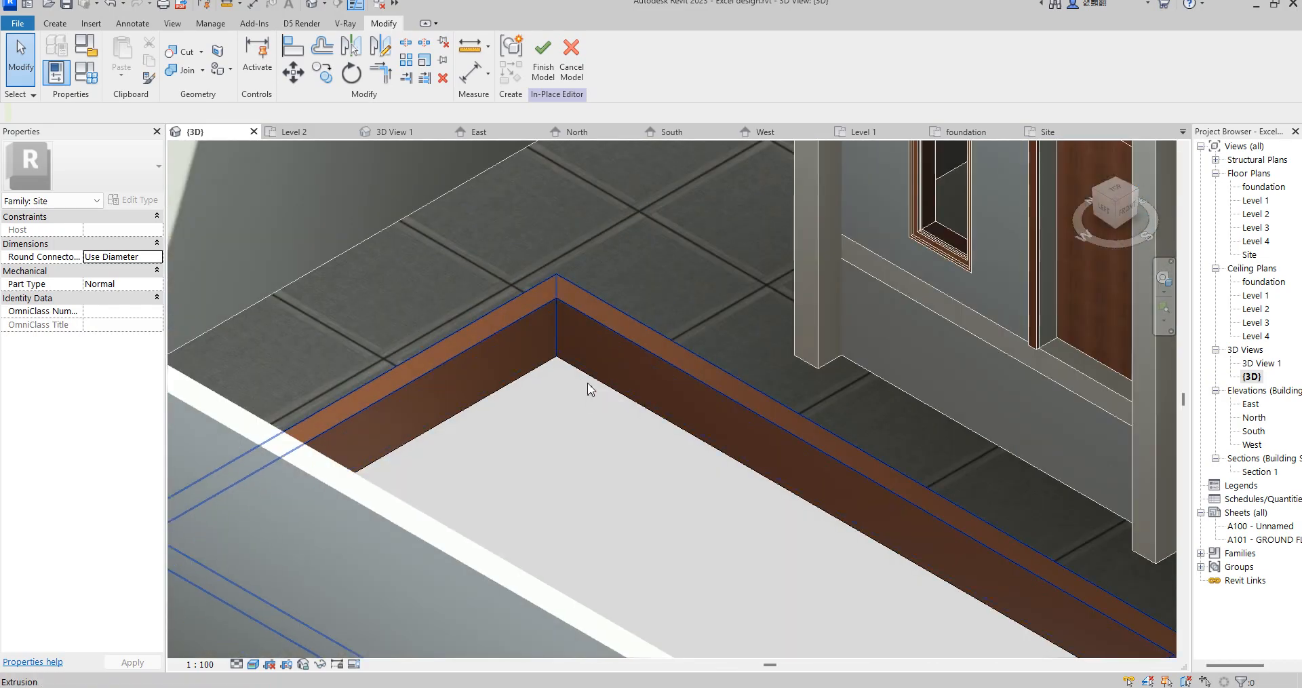
left_click(568, 380)
scroll(567, 380, "down", 5)
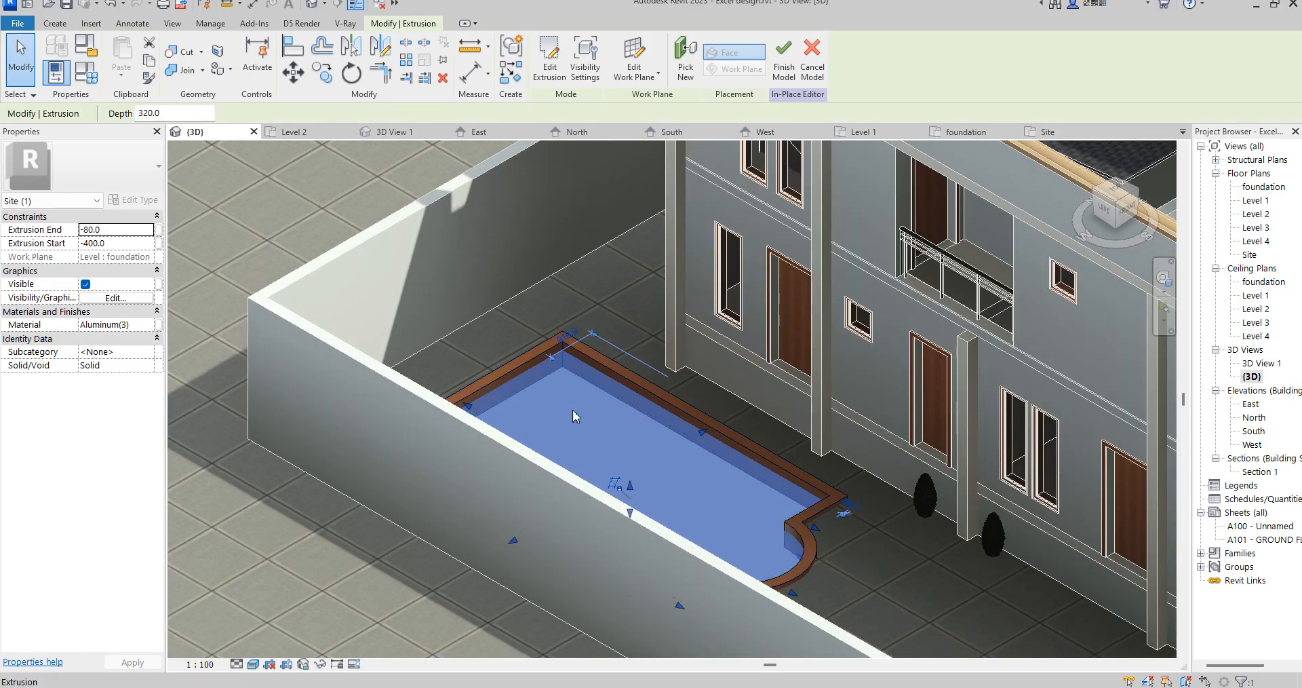
left_click(363, 202)
scroll(824, 497, "down", 4)
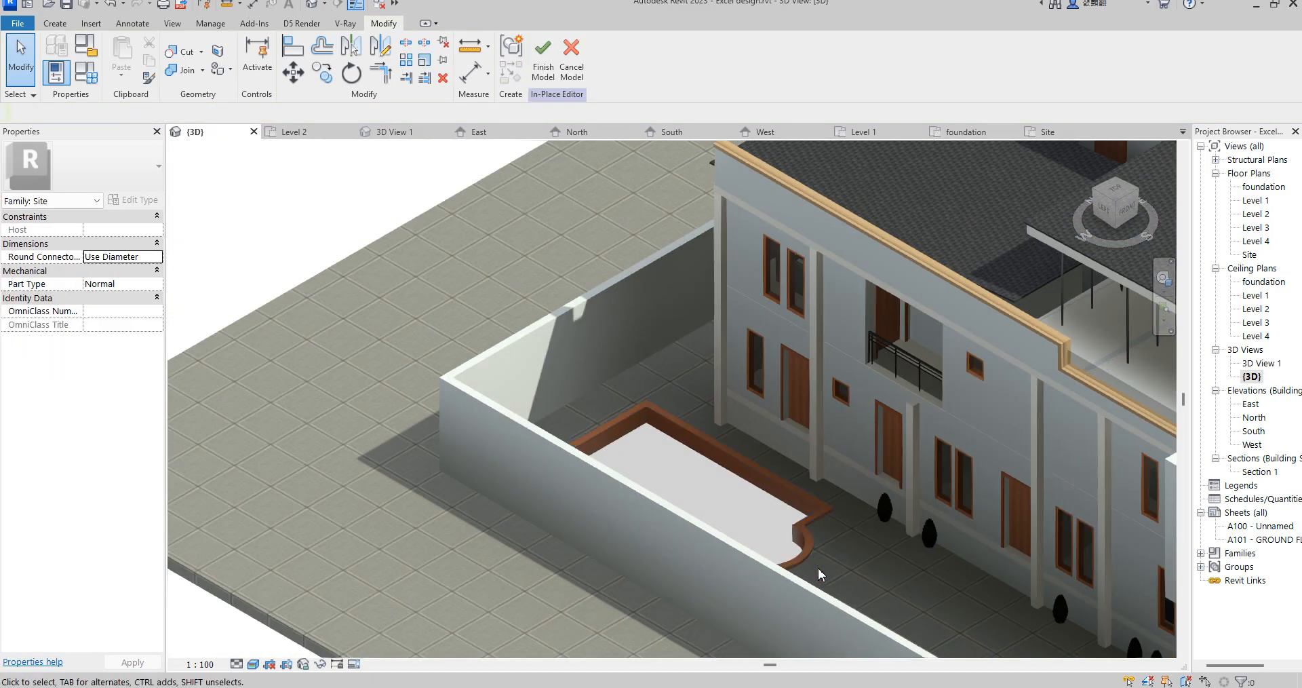
scroll(817, 560, "up", 4)
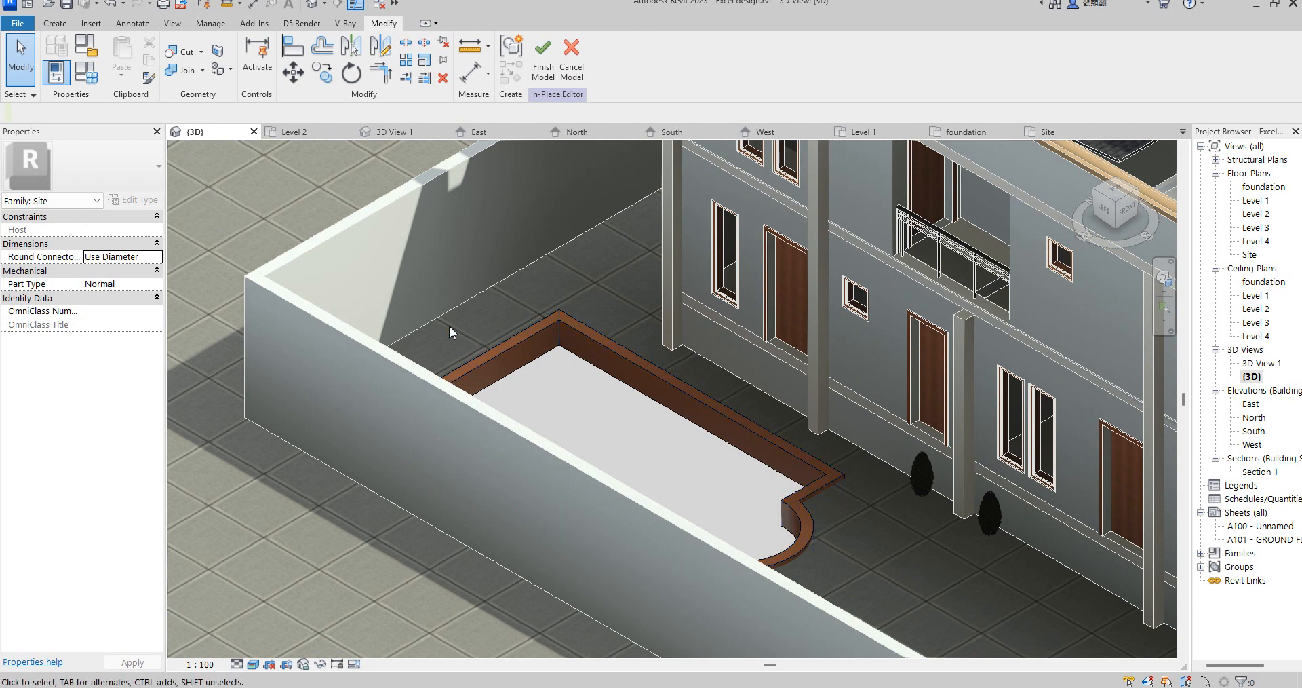
middle_click_drag(514, 433, 602, 430, "shift")
scroll(601, 431, "down", 5)
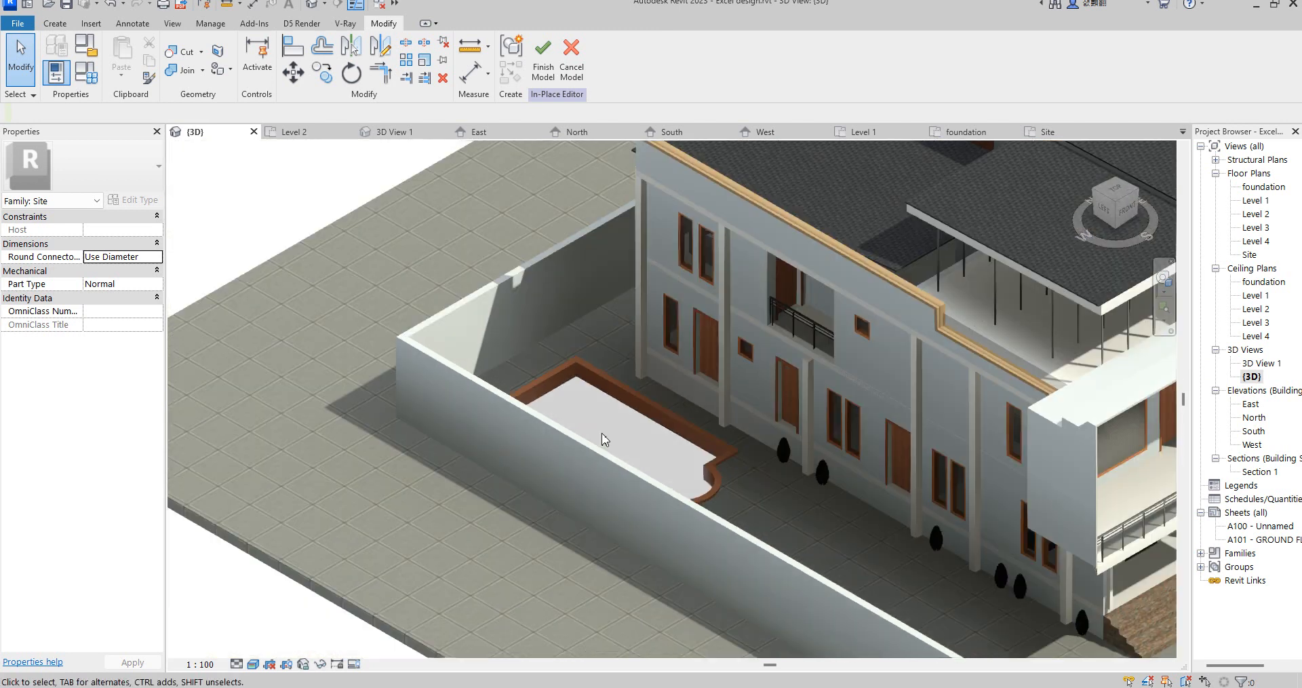
Finish the in-place model and draw a horizontal section line across the pool and house in the foundation plan.
left_click(543, 61)
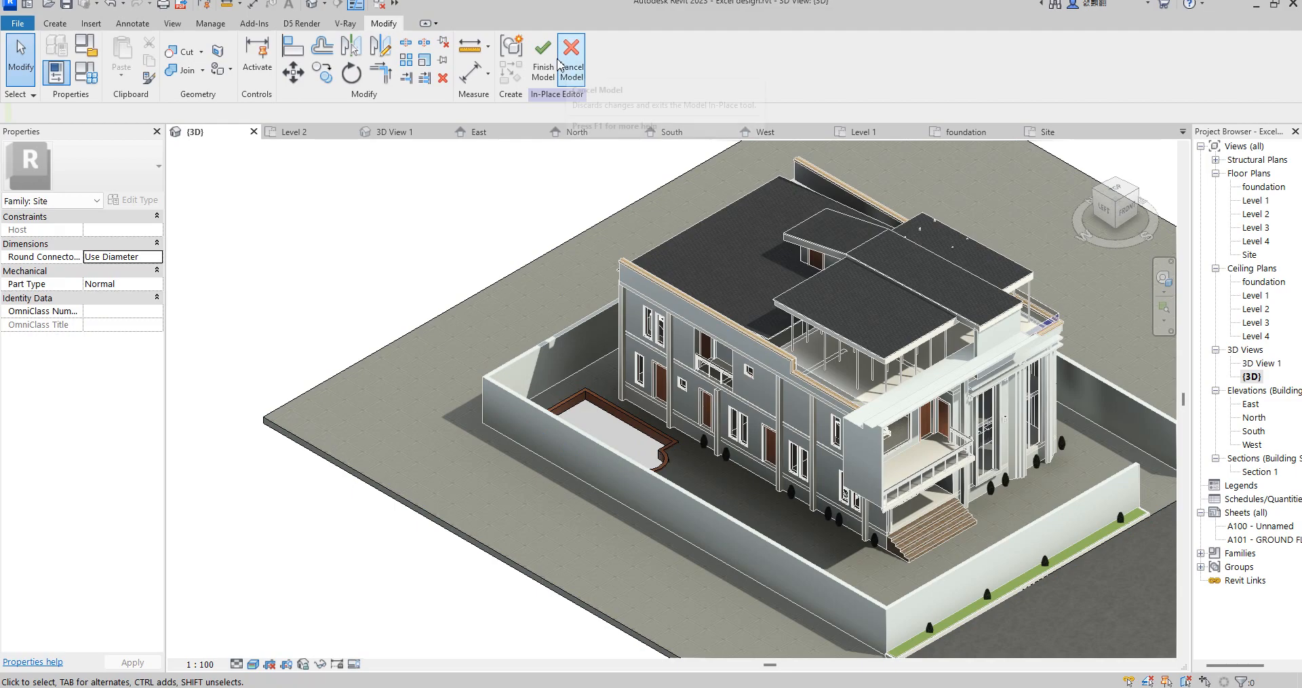
double_click(1264, 186)
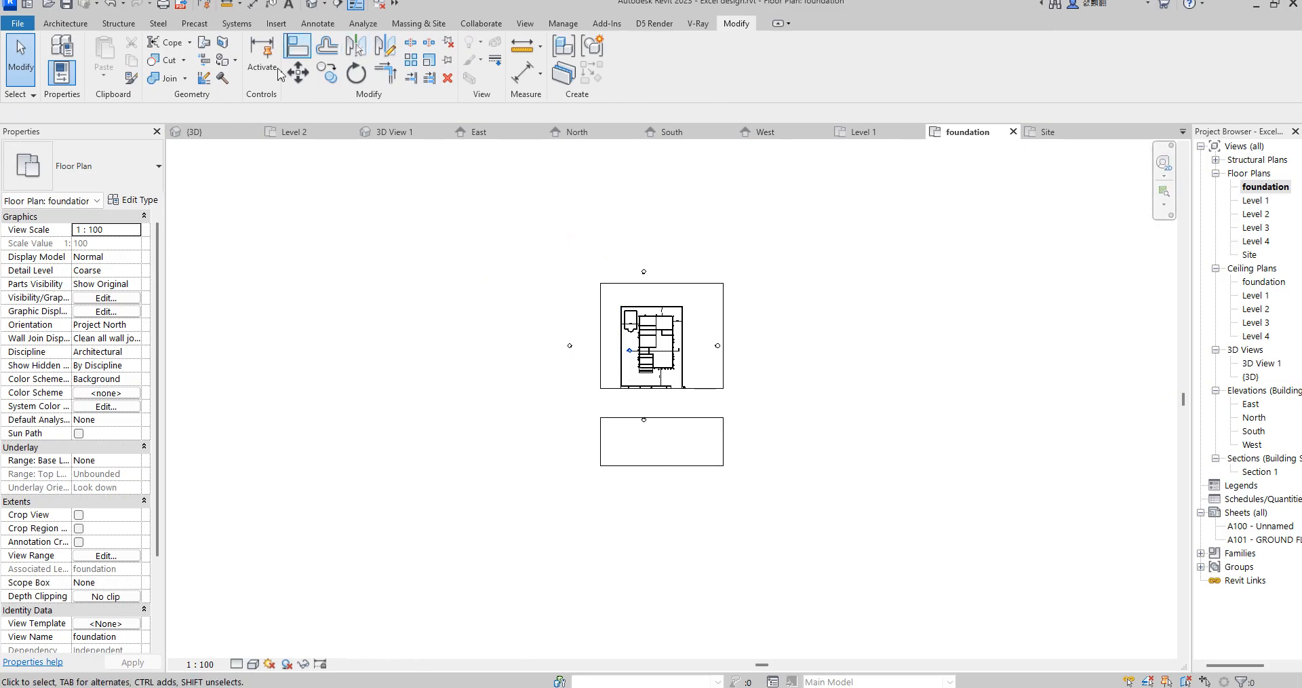
left_click(337, 4)
scroll(558, 338, "up", 2)
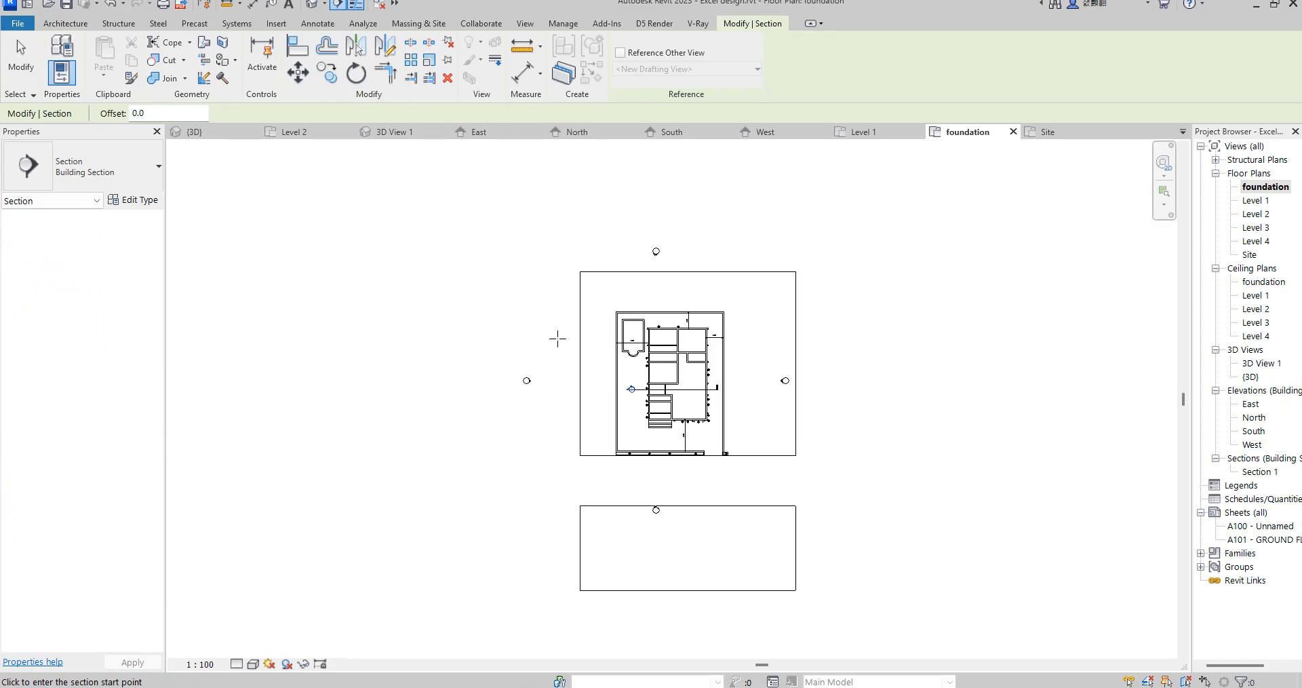
left_click(555, 338)
left_click(770, 343)
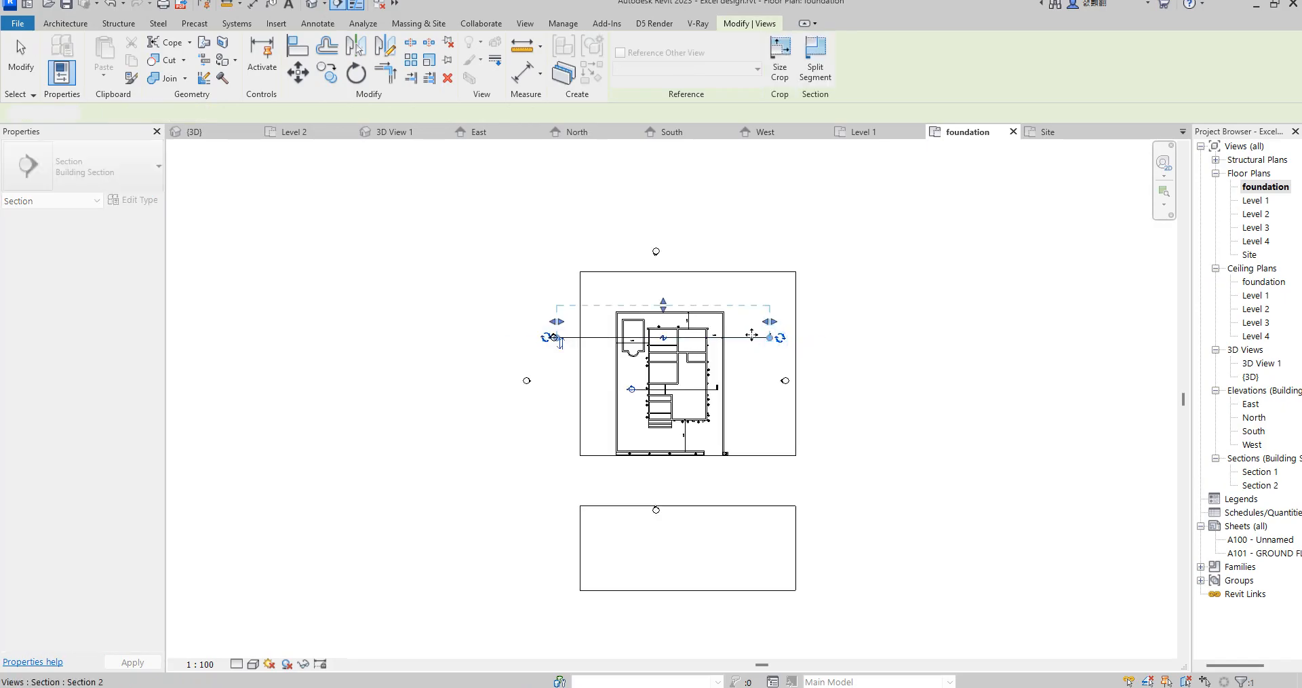
Go to the new section's view and open the in-place site model containing the pool for editing.
right_click(755, 339)
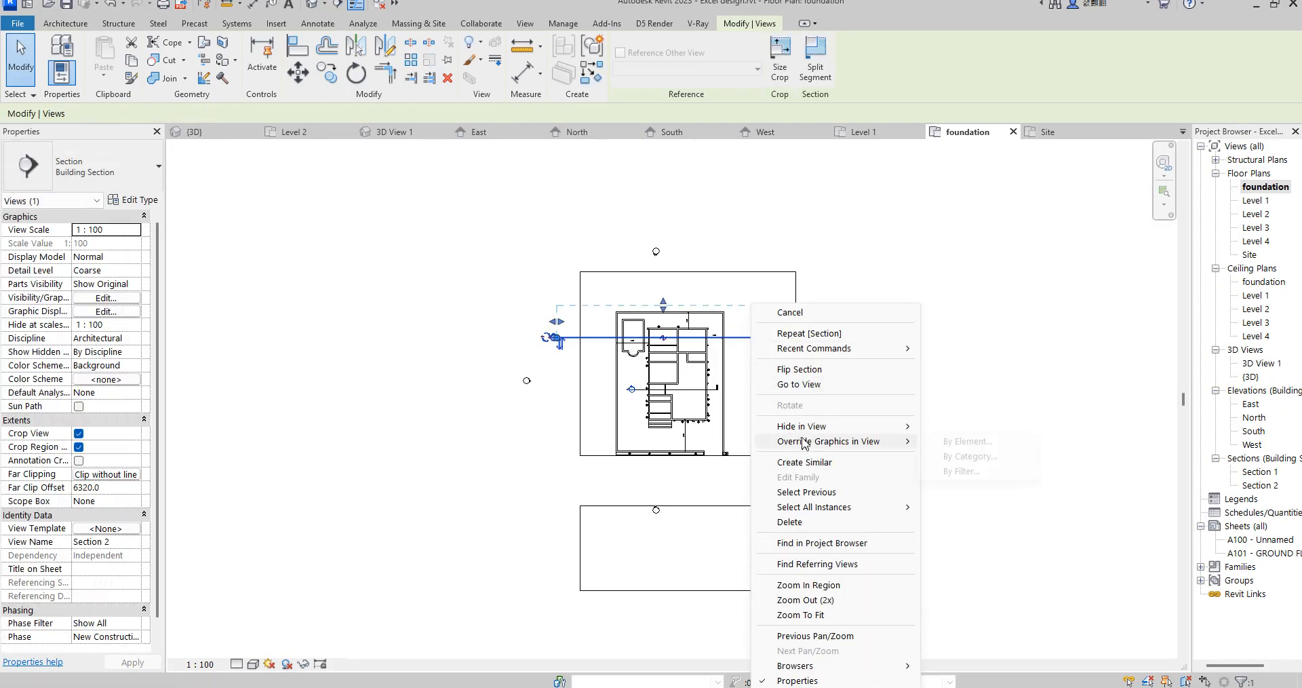
left_click(800, 384)
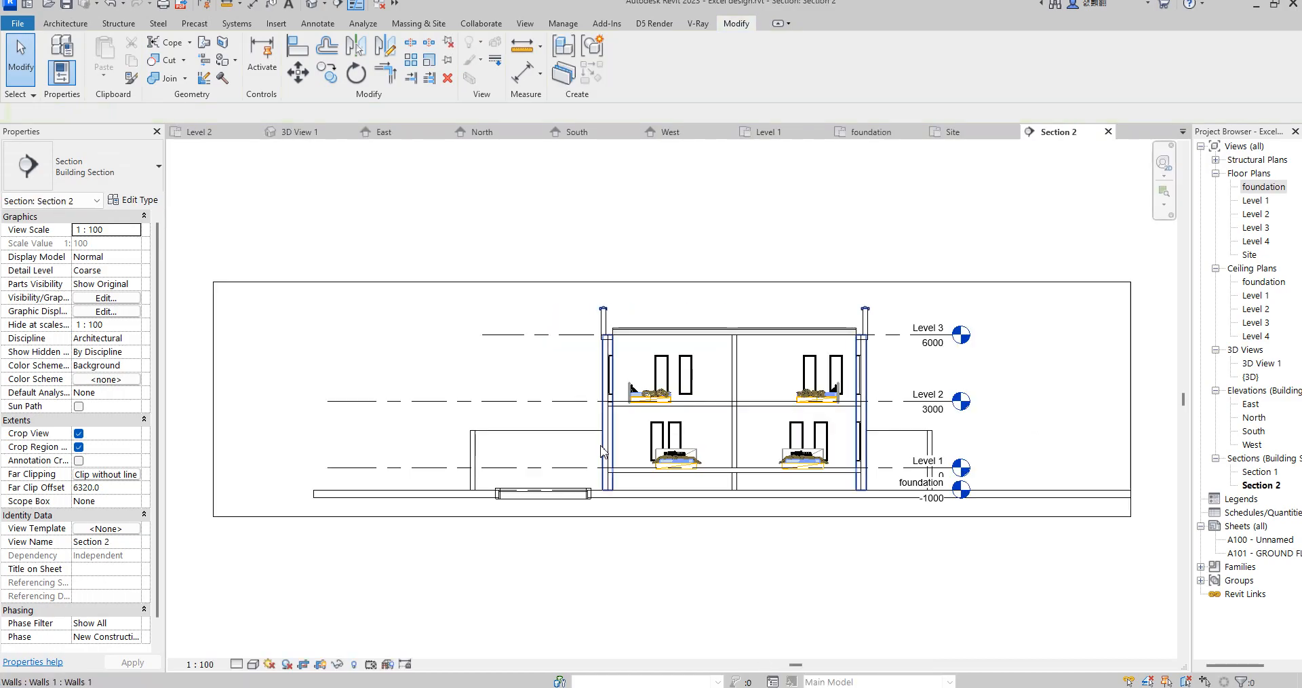
scroll(556, 530, "up", 2)
left_click(567, 483)
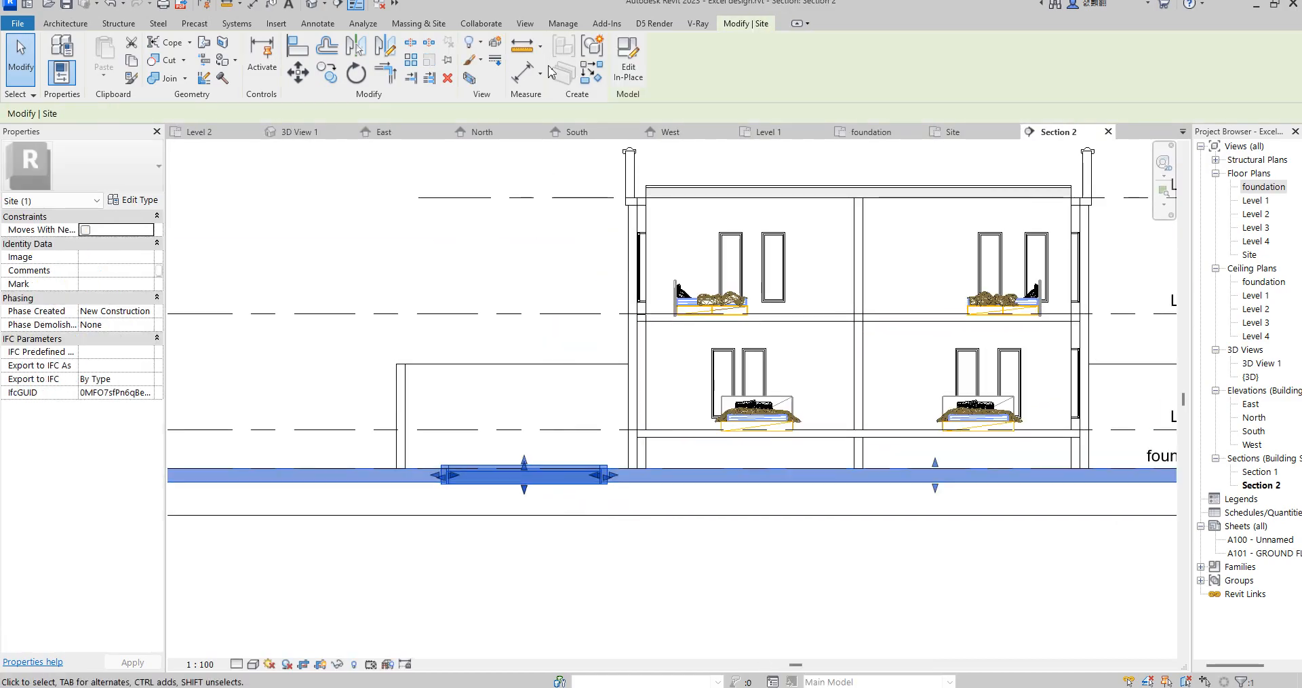
scroll(485, 475, "up", 2)
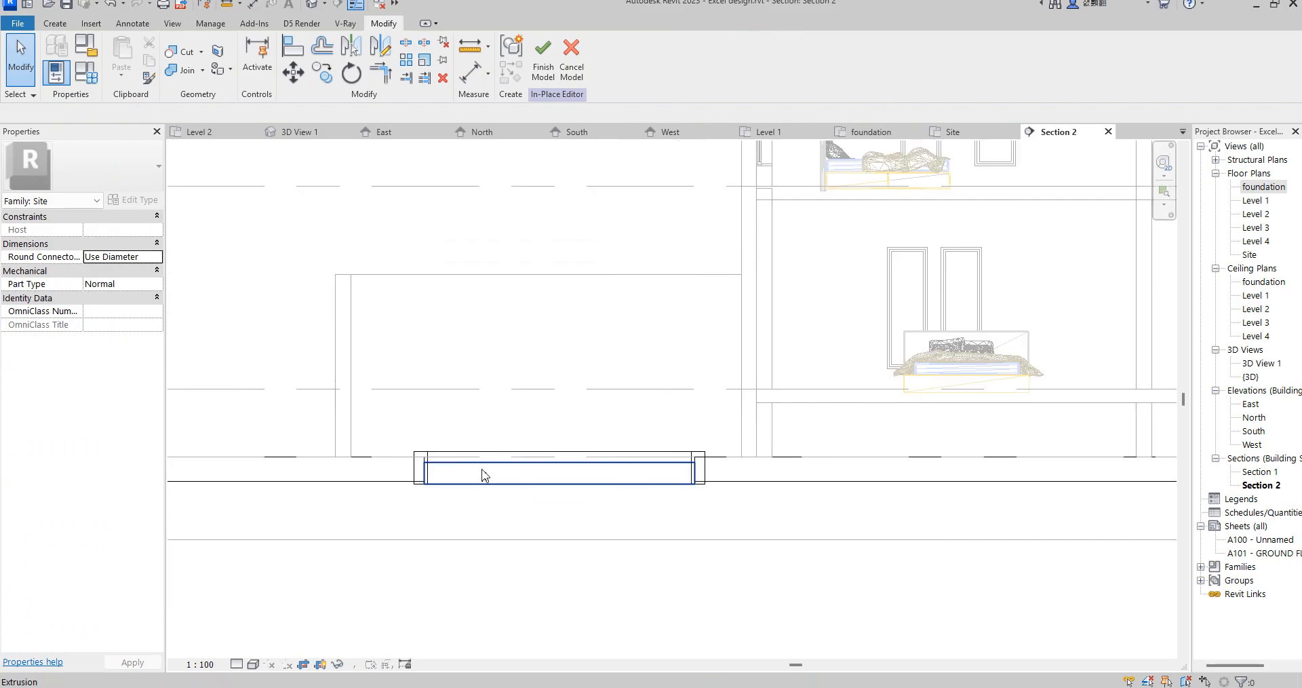
Stretch the bottom of the pool water extrusion downward to an extrusion start of about -1231.5 mm.
left_click(483, 468)
scroll(572, 500, "up", 2)
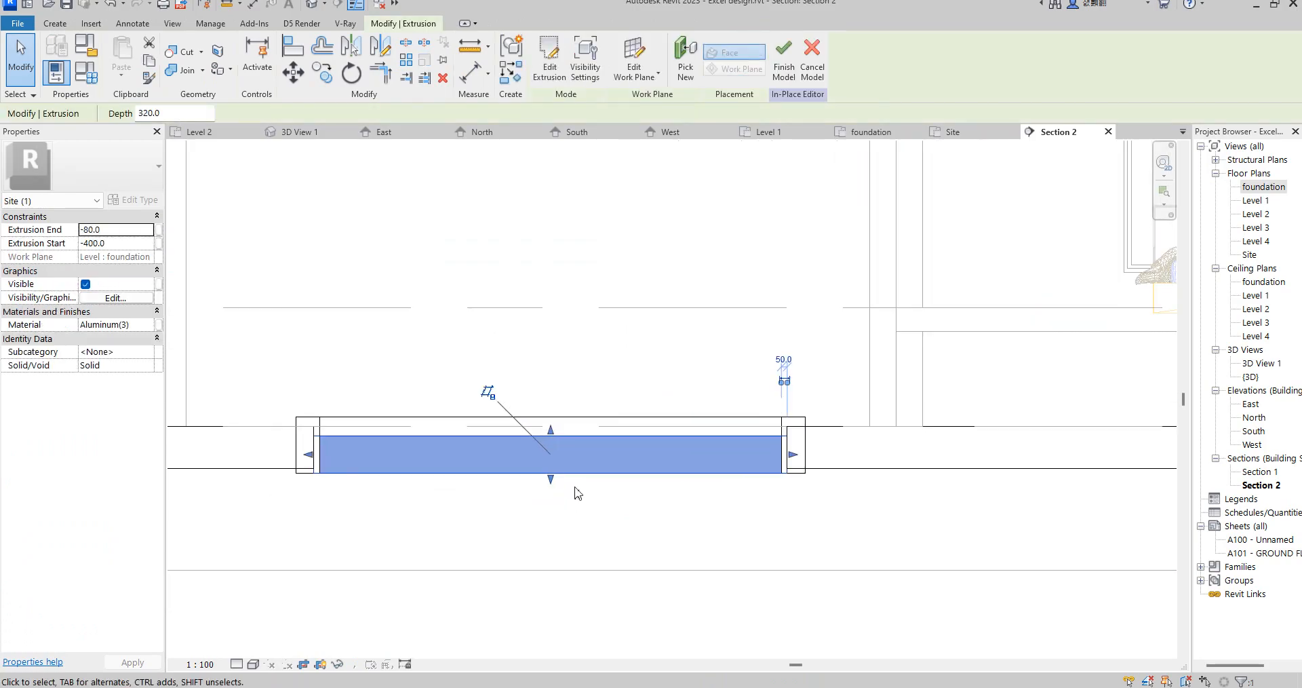
left_click_drag(550, 480, 554, 576)
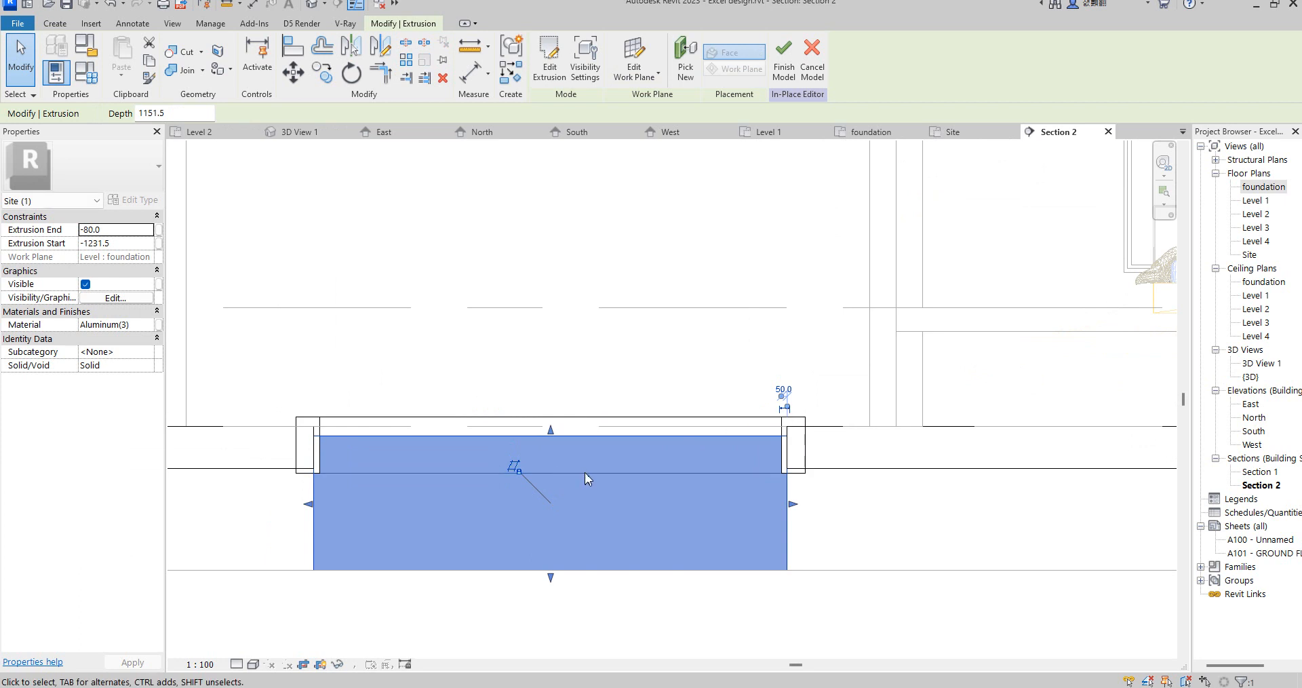
left_click(860, 505)
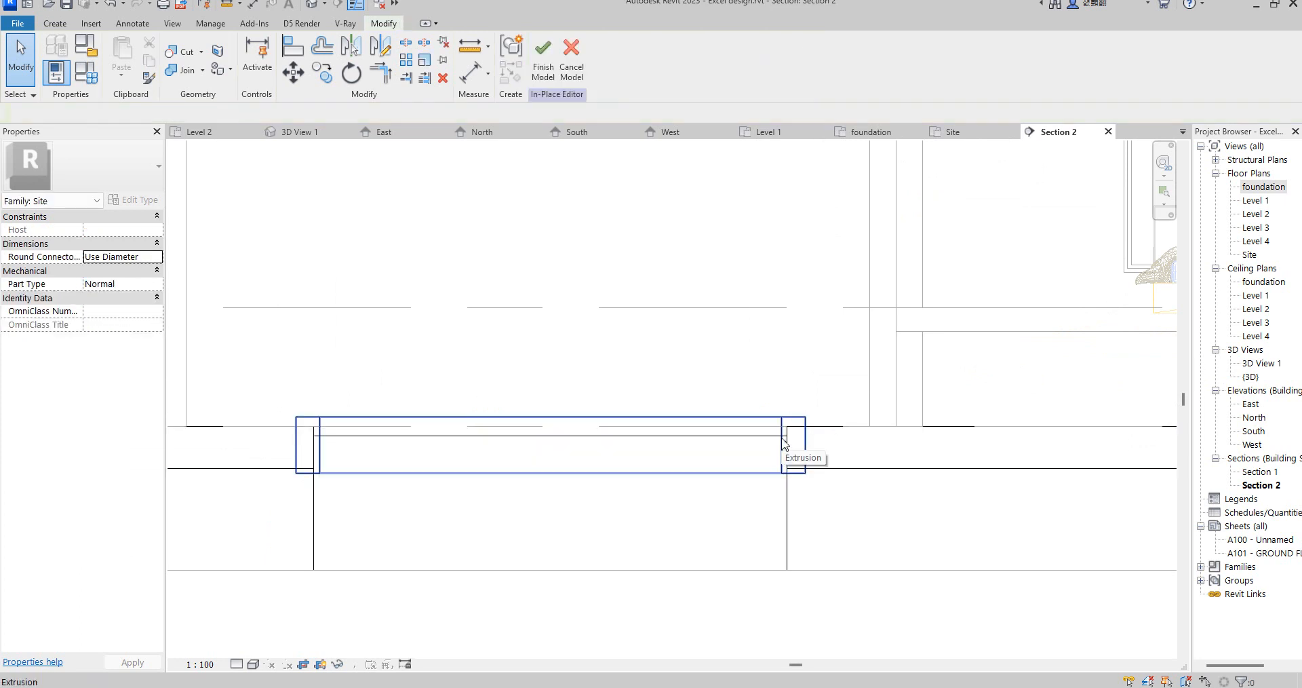
Stretch the bottom of the pool rim extrusion downward to an extrusion start of about -1334.7 mm.
left_click(784, 444)
left_click_drag(551, 479, 555, 593)
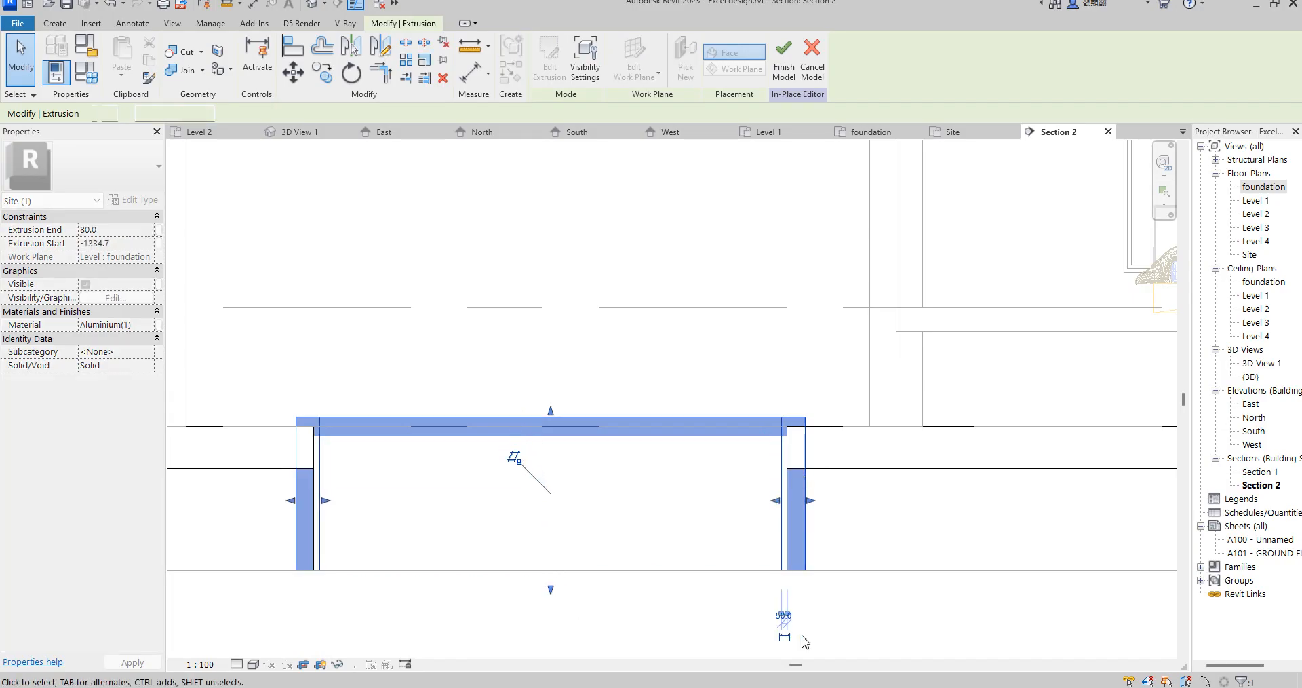
left_click(843, 541)
scroll(746, 532, "down", 3)
scroll(549, 332, "down", 2)
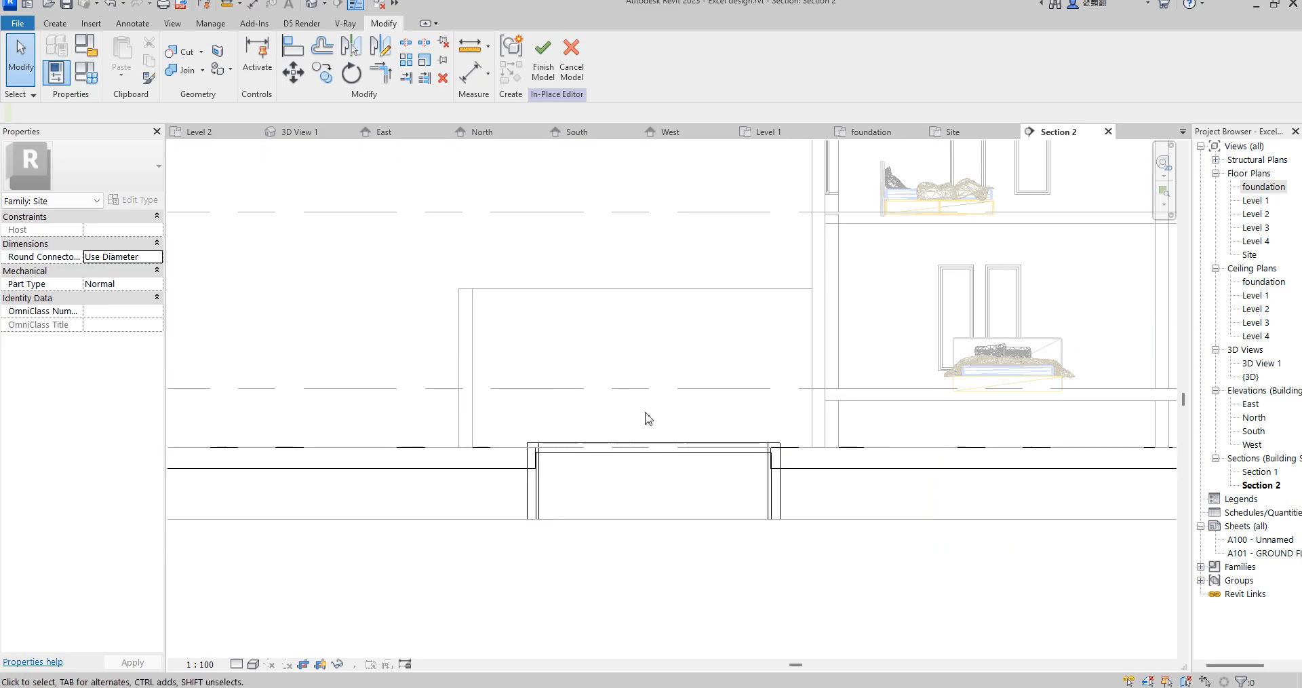
left_click(53, 25)
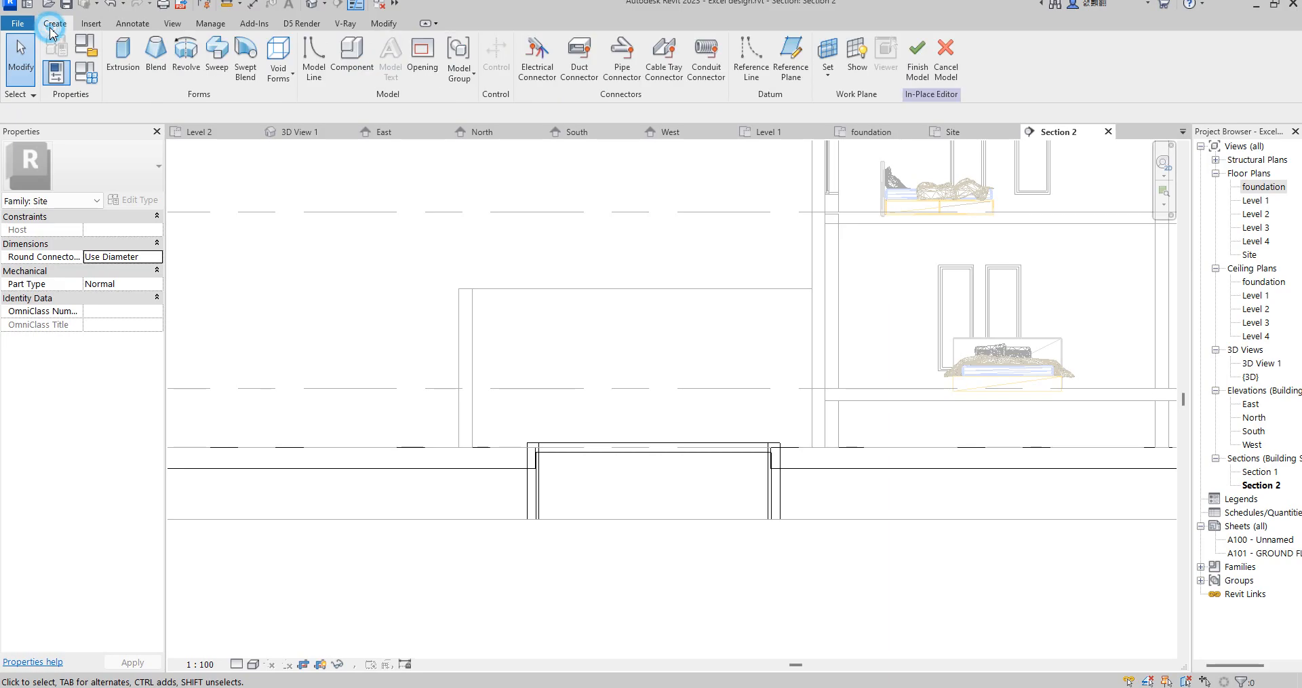
left_click(123, 65)
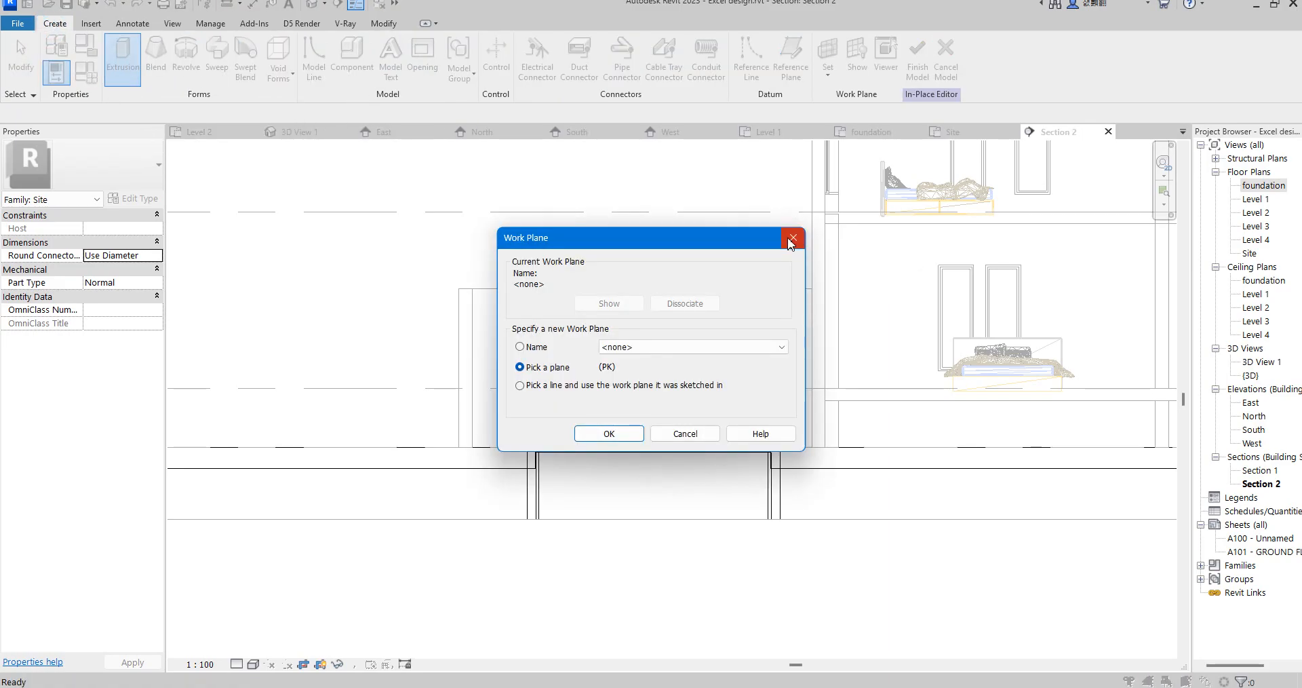
left_click(787, 241)
Start a sweep with a sketched path and pick the wall face behind the pool as its work plane.
left_click(216, 57)
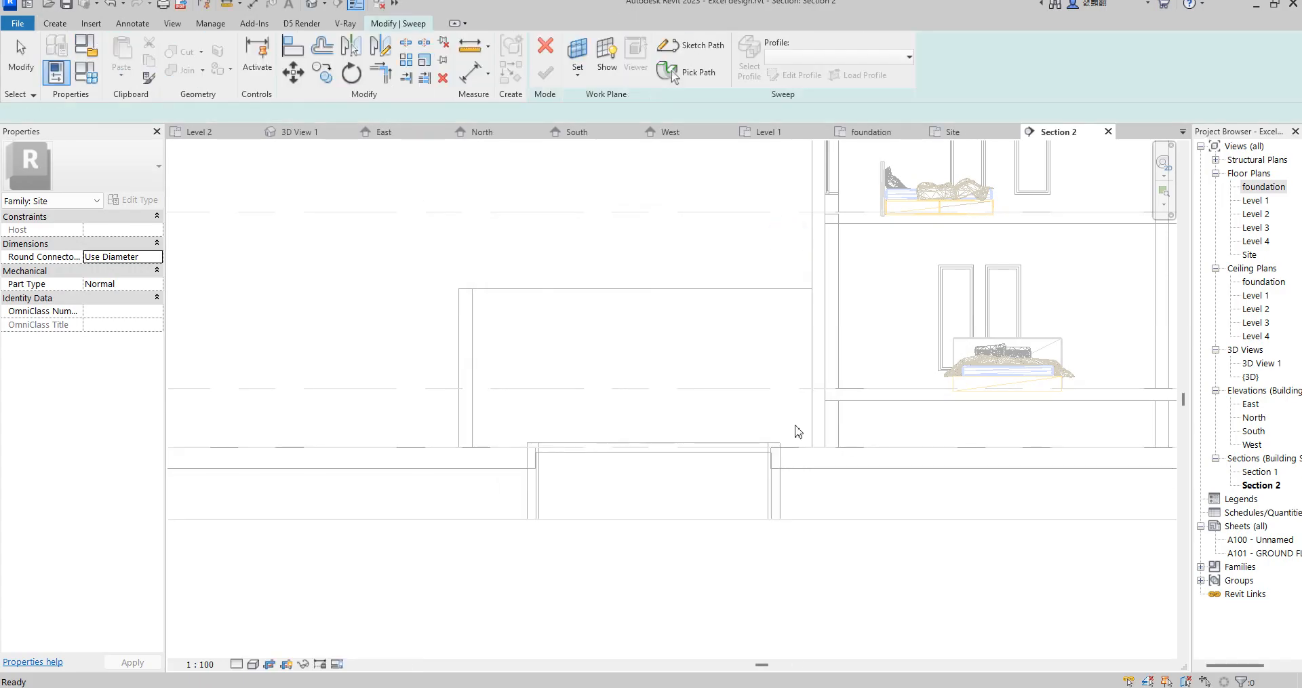
left_click(709, 47)
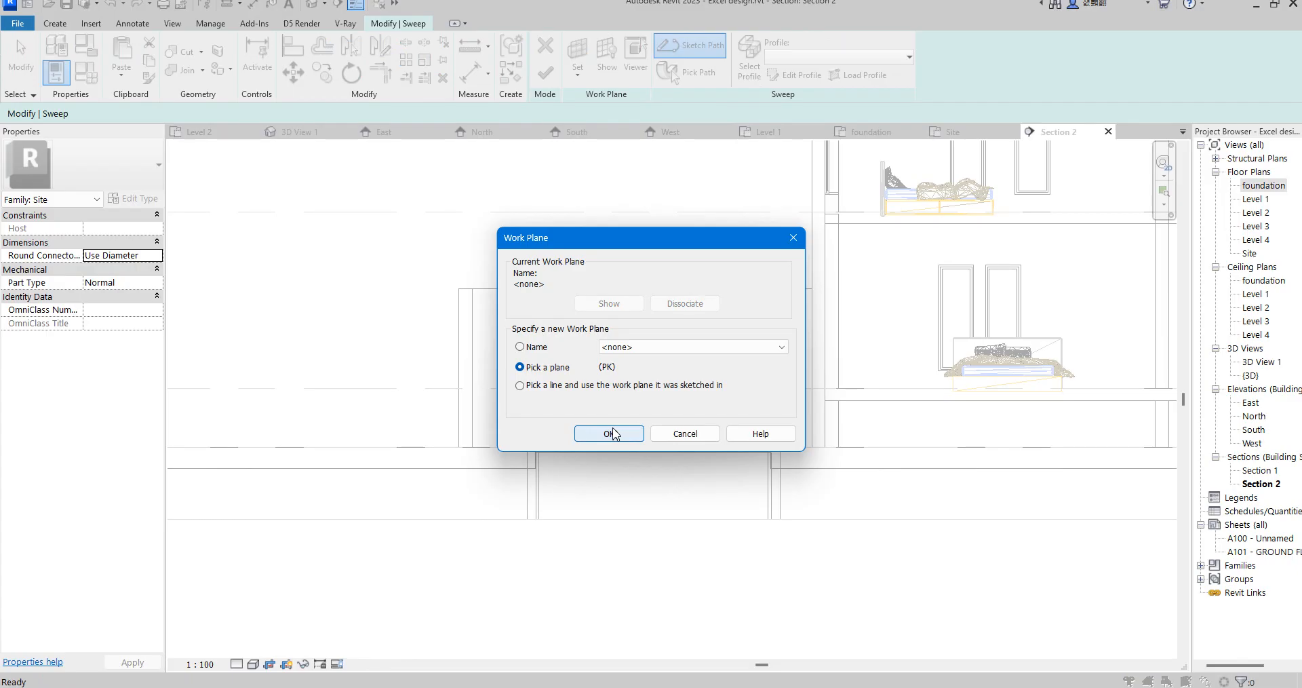
left_click(609, 434)
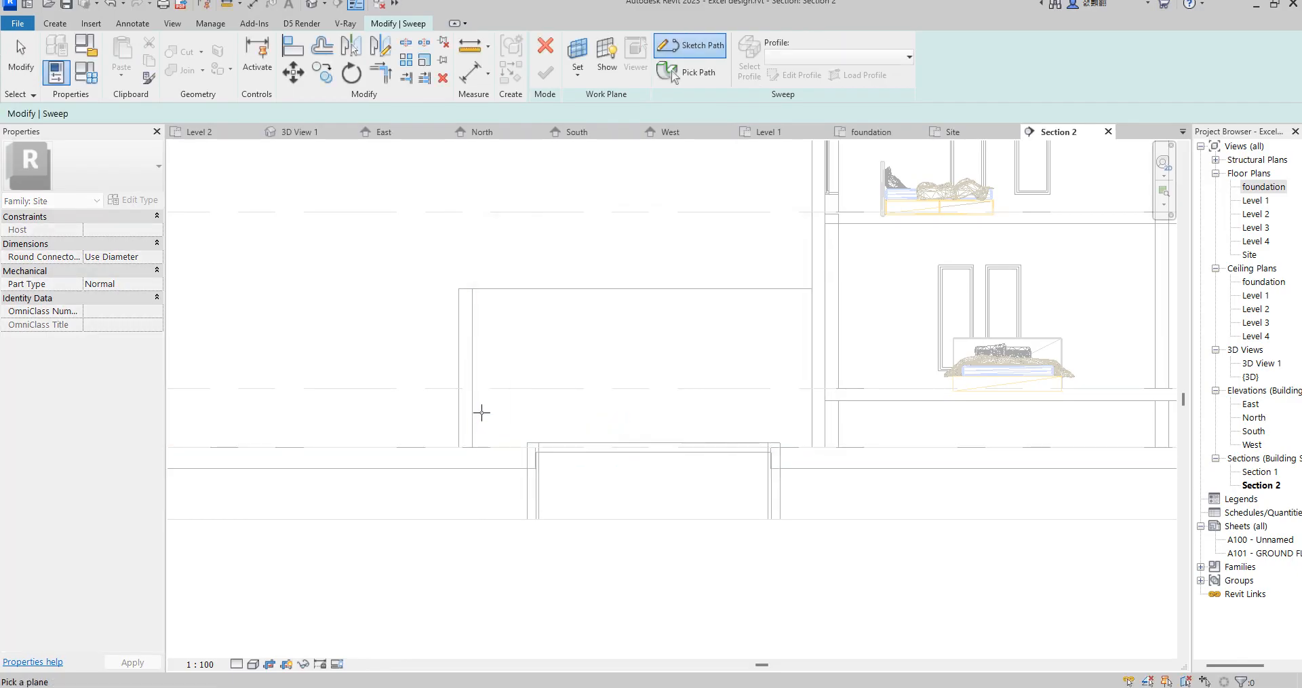
left_click(518, 292)
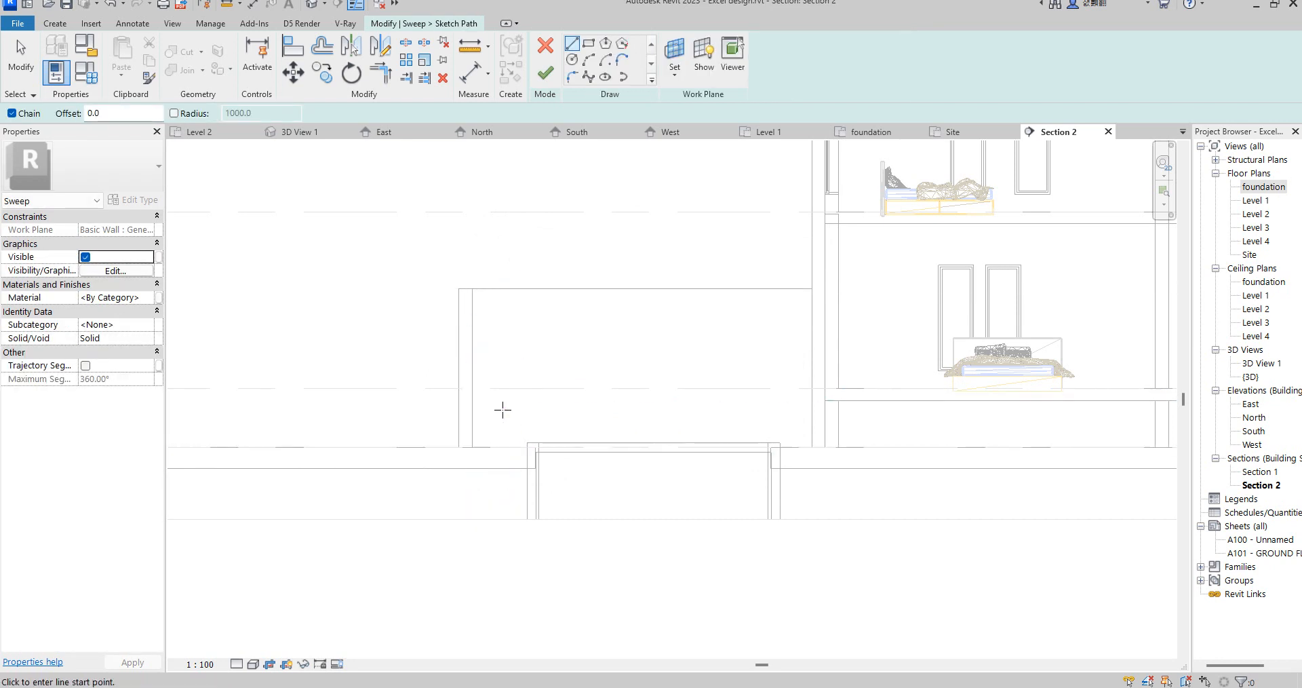
Sketch the sweep path from the ground beside the pool about 1158 mm up, across, and diagonally down to the pool's bottom.
scroll(507, 448, "up", 3)
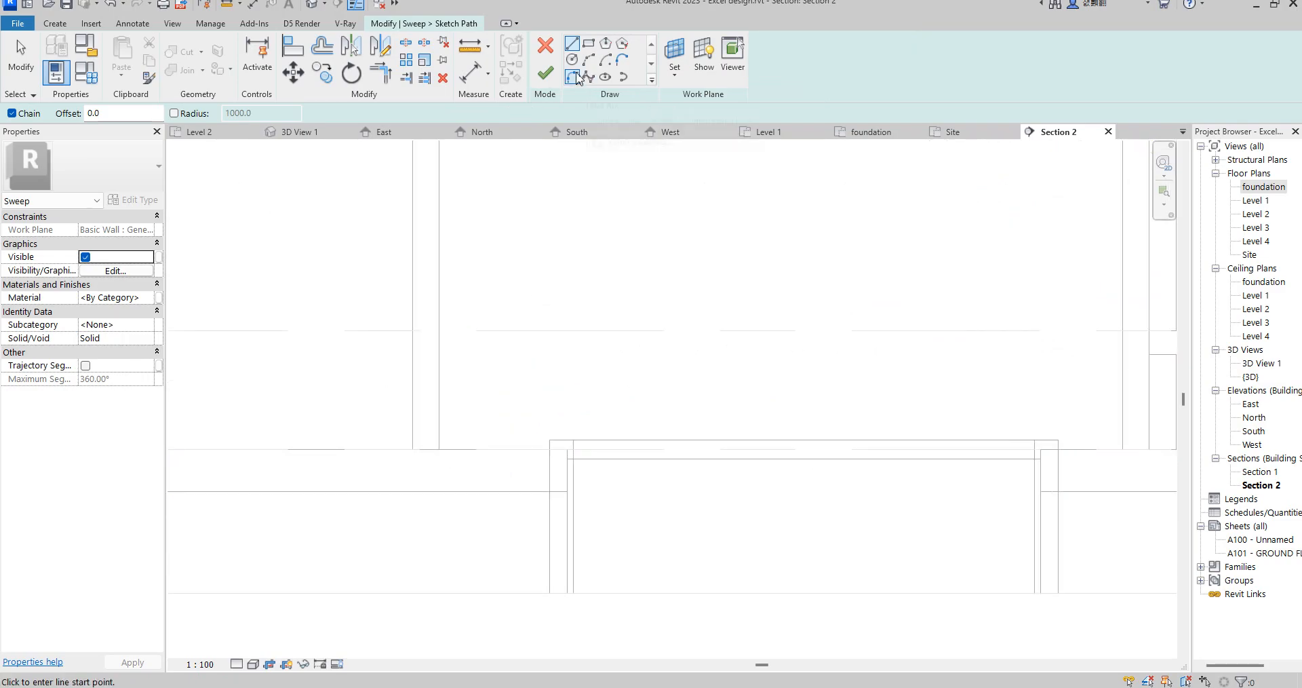
left_click(503, 489)
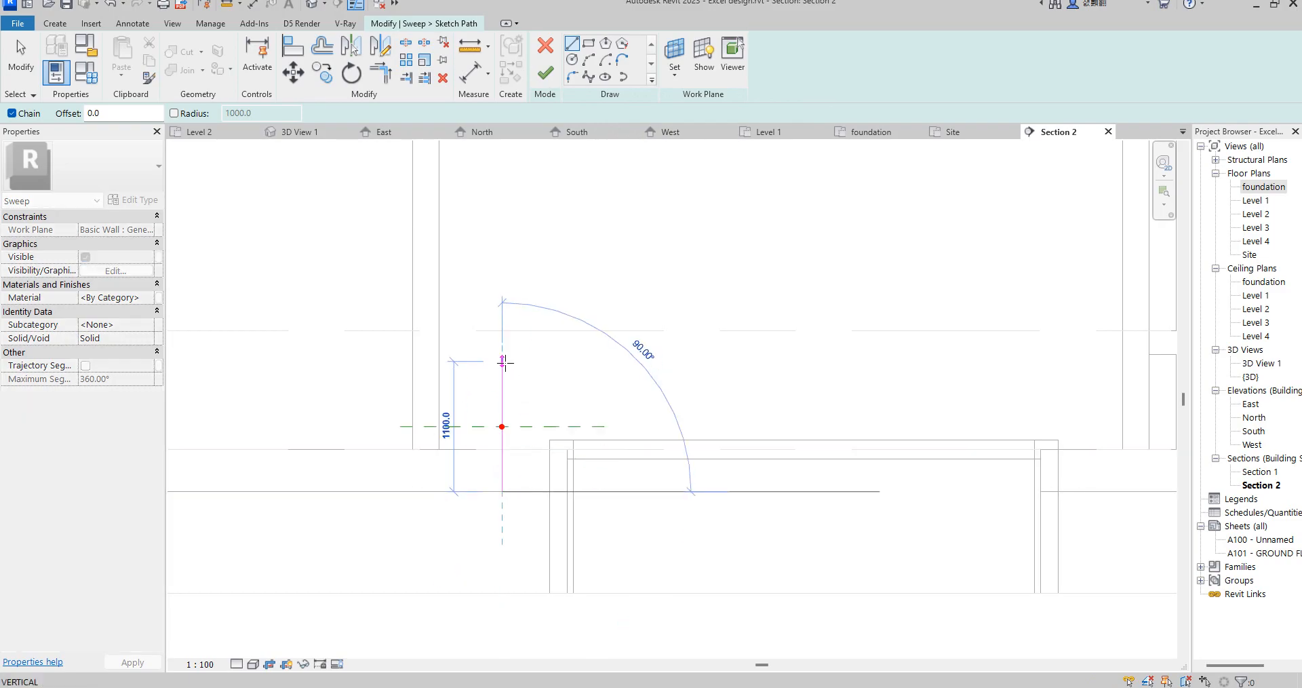
left_click(502, 355)
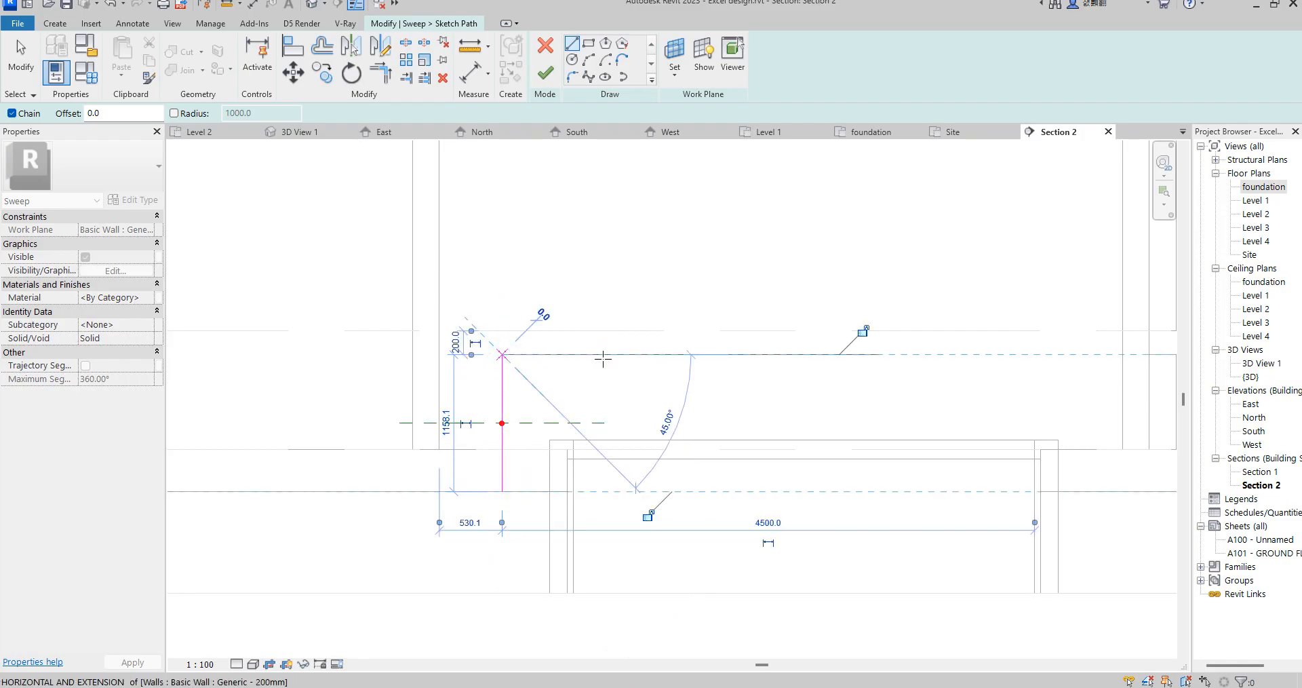
left_click(598, 355)
scroll(633, 437, "down", 3)
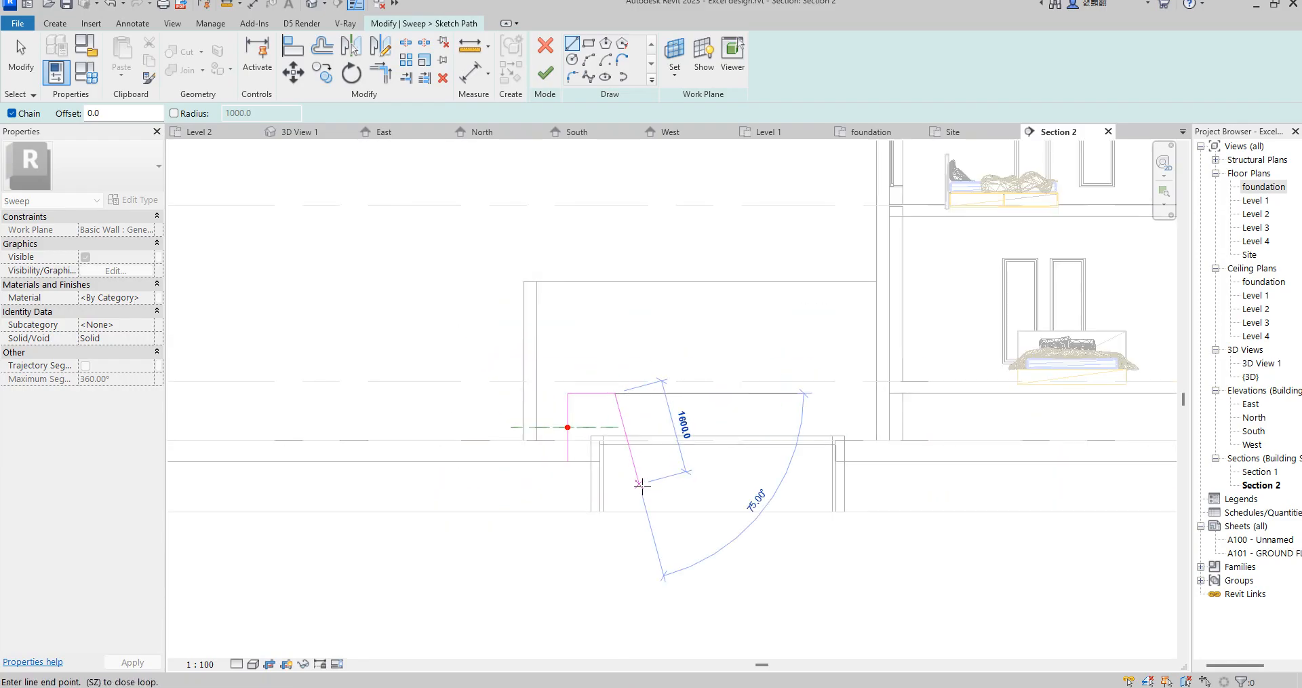
left_click(657, 511)
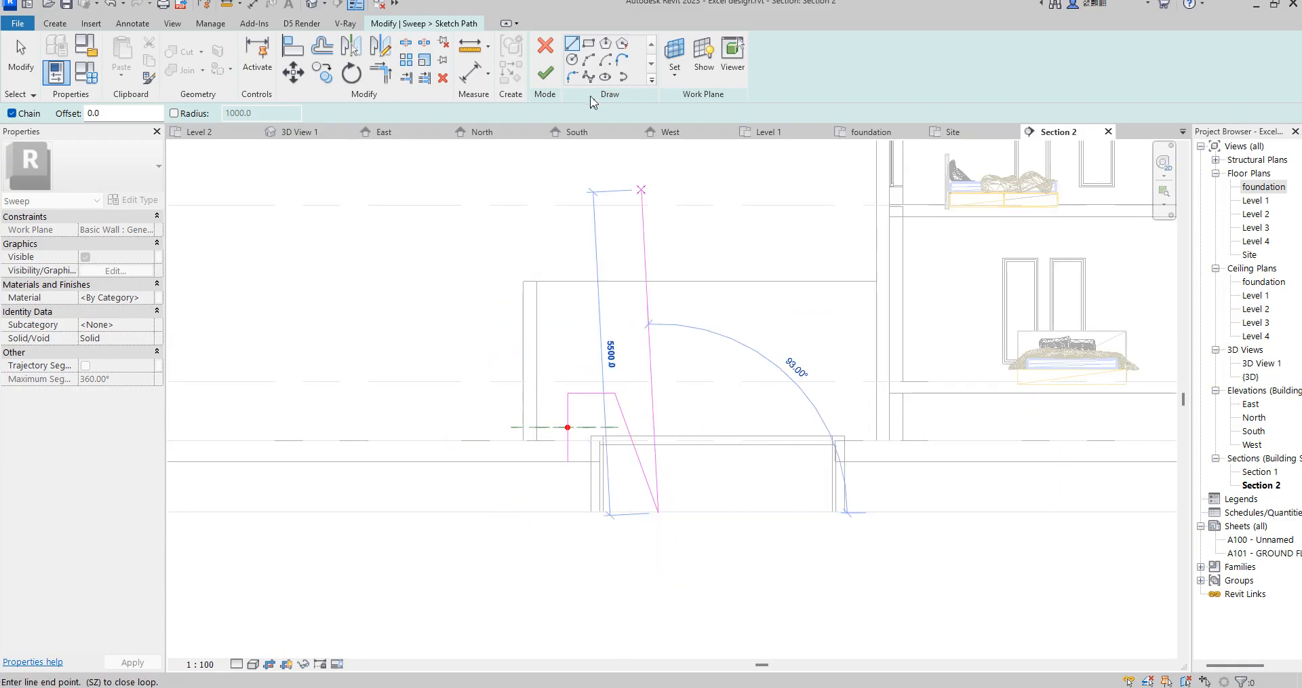
Draw an arc of about 180 mm radius across the path's upper corner farther from the pool.
left_click(587, 63)
scroll(573, 431, "up", 4)
right_click(580, 391)
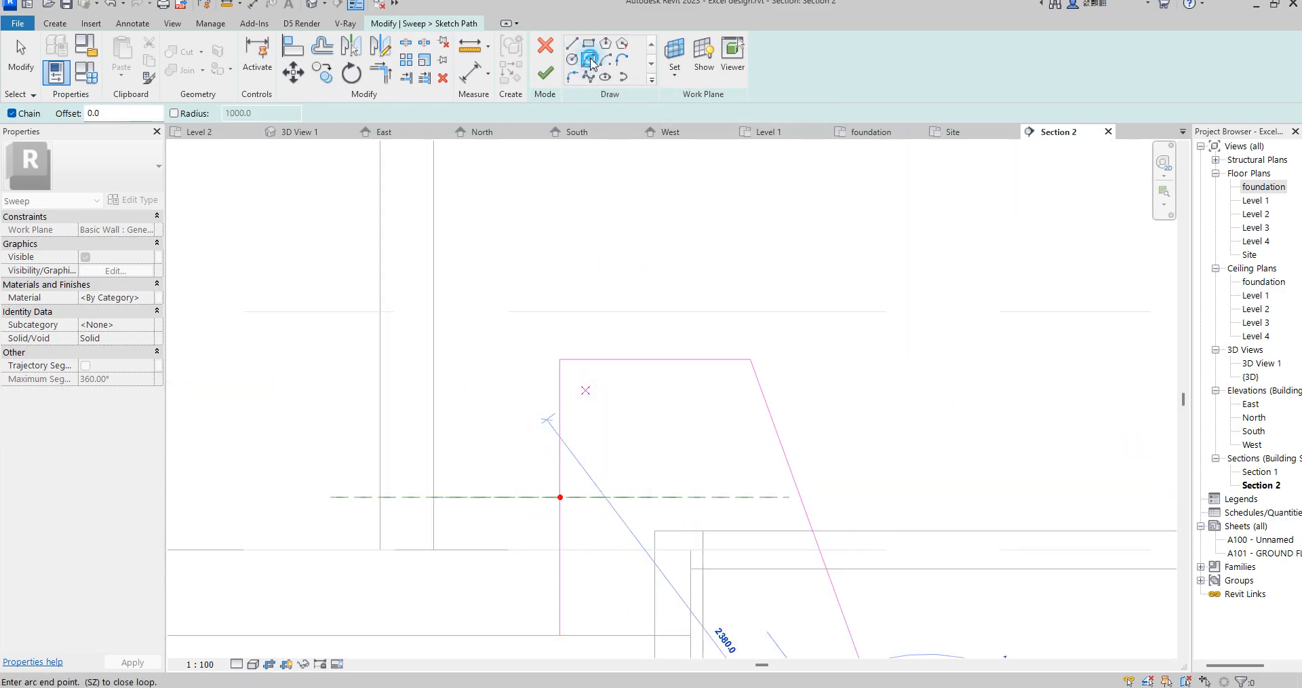
left_click(561, 402)
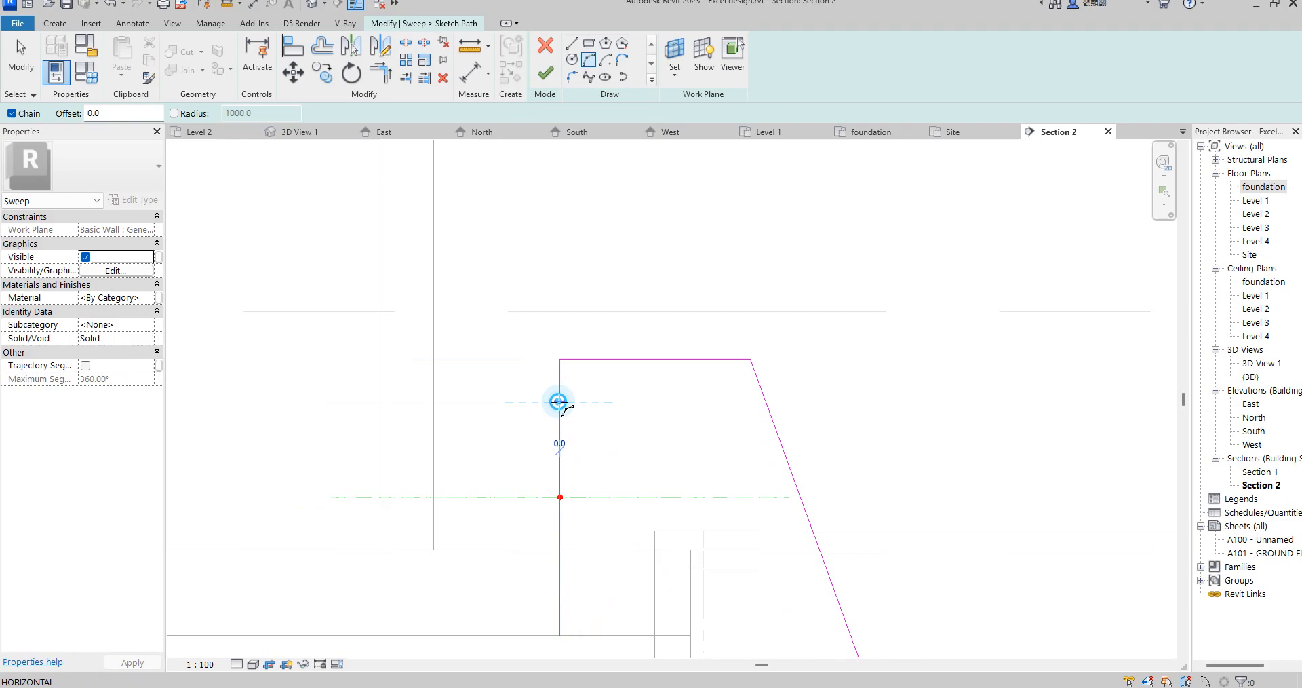
left_click(602, 360)
scroll(566, 371, "up", 2)
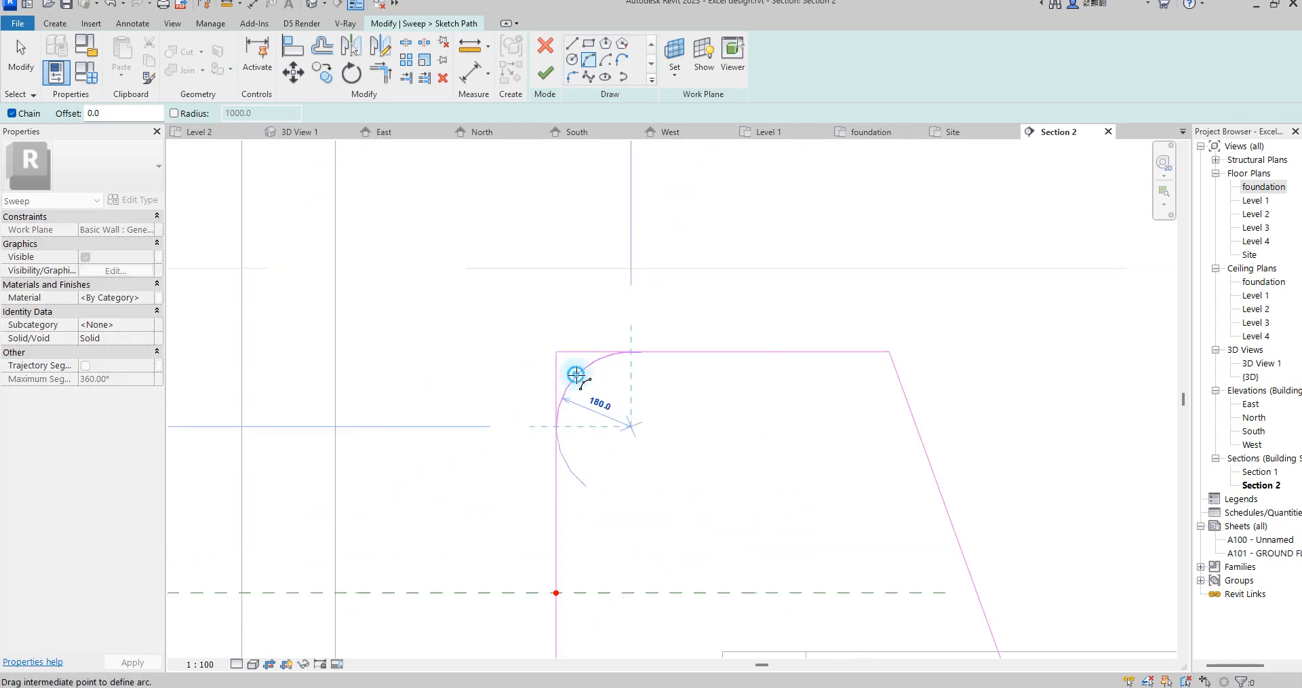
left_click(577, 376)
Draw an arc of about 689 mm radius from the path's horizontal line to its sloping line.
left_click(804, 352)
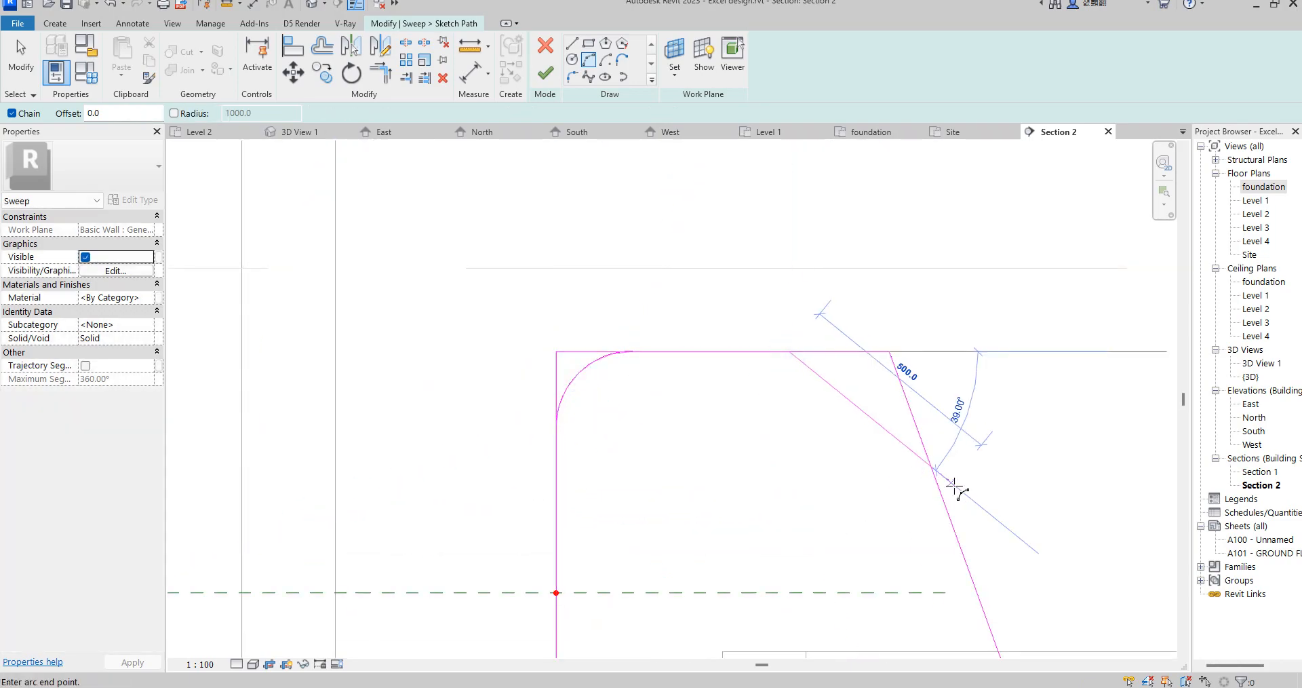
left_click(946, 505)
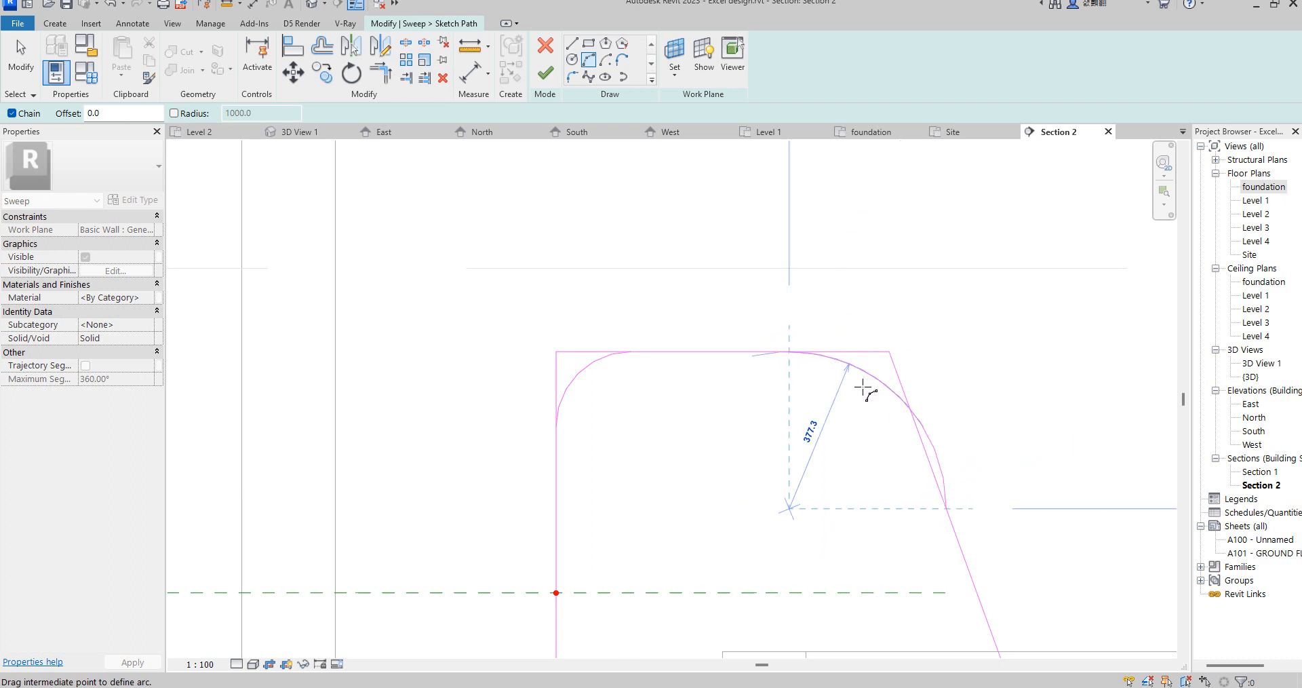
scroll(862, 395, "up", 2)
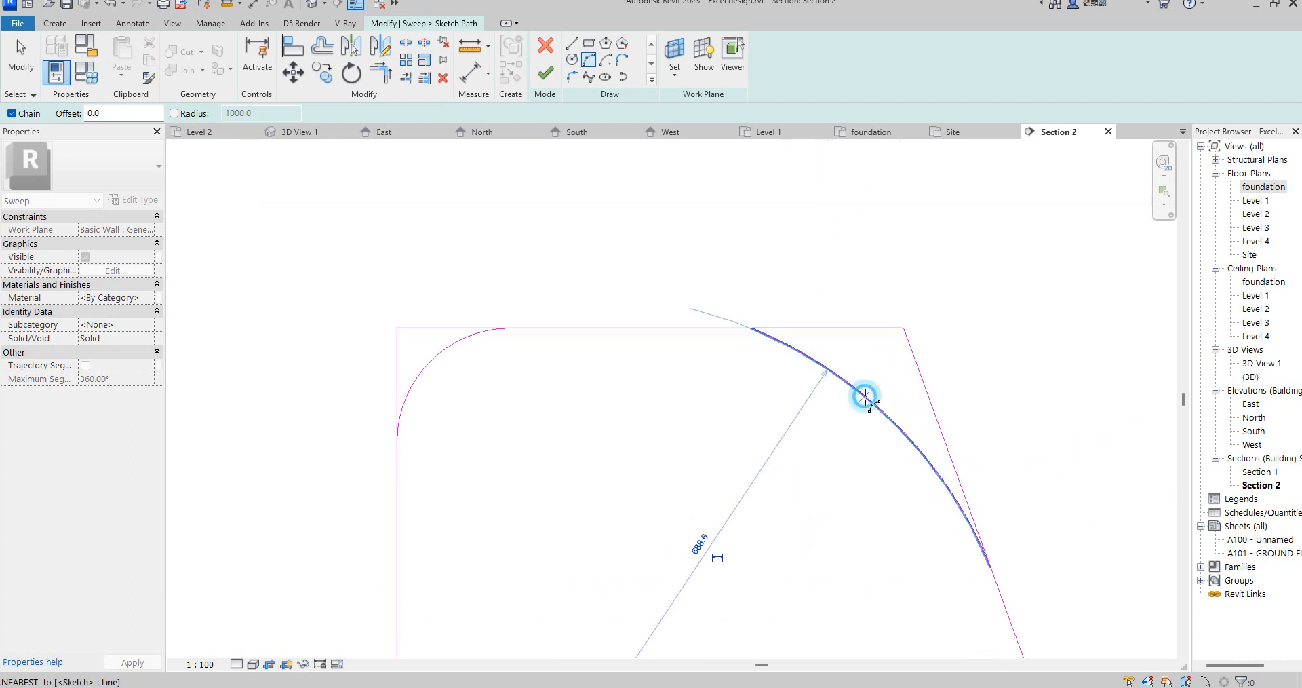
left_click(865, 397)
scroll(770, 360, "up", 1)
left_click(795, 342)
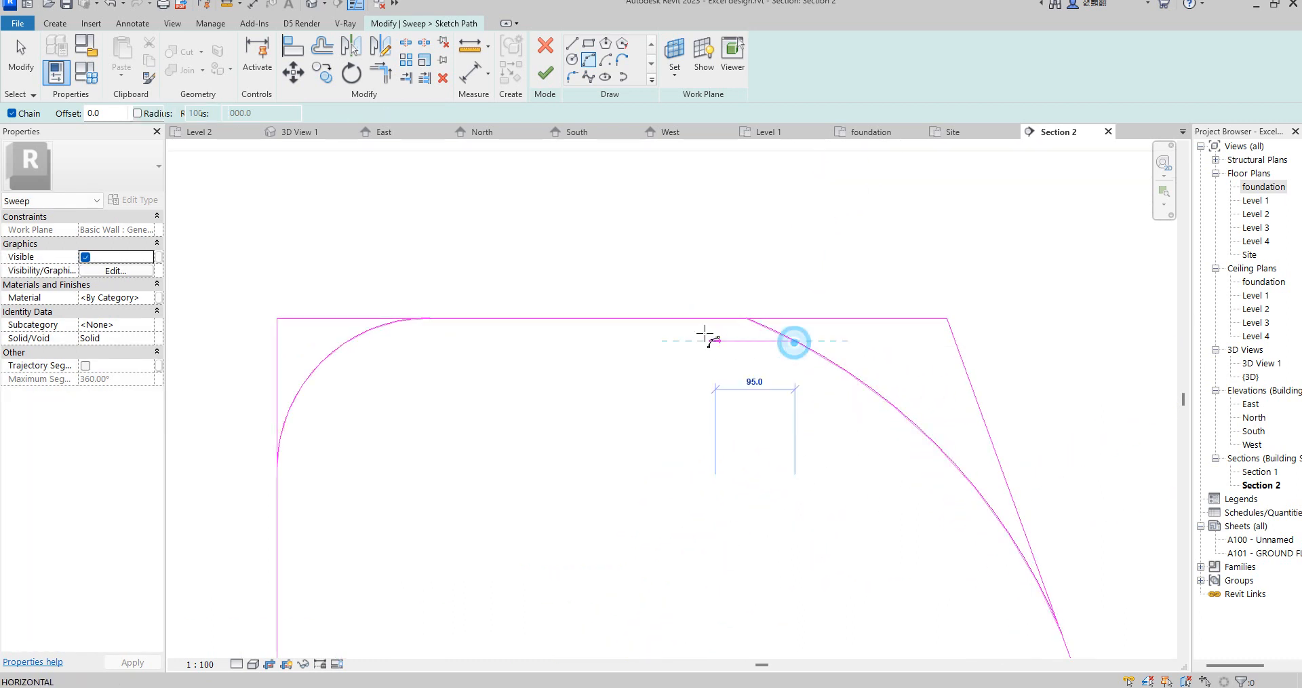
left_click(625, 320)
scroll(712, 327, "up", 1)
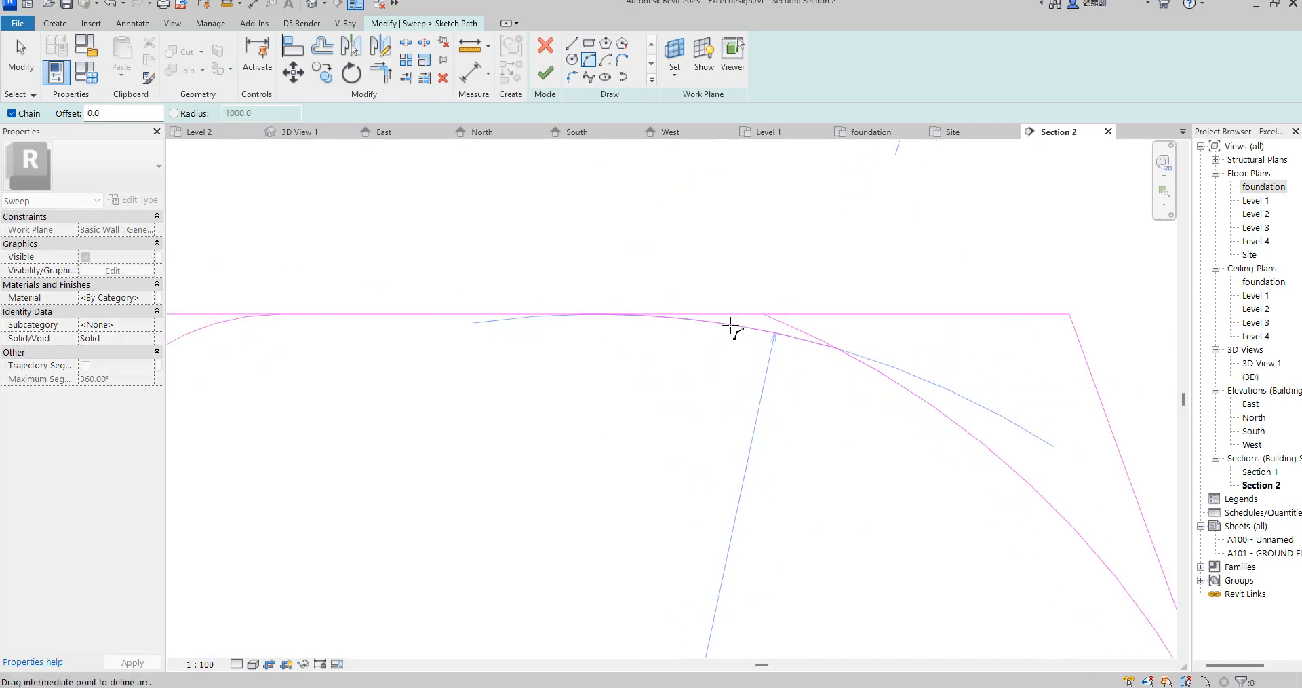
right_click(733, 326)
left_click(775, 334)
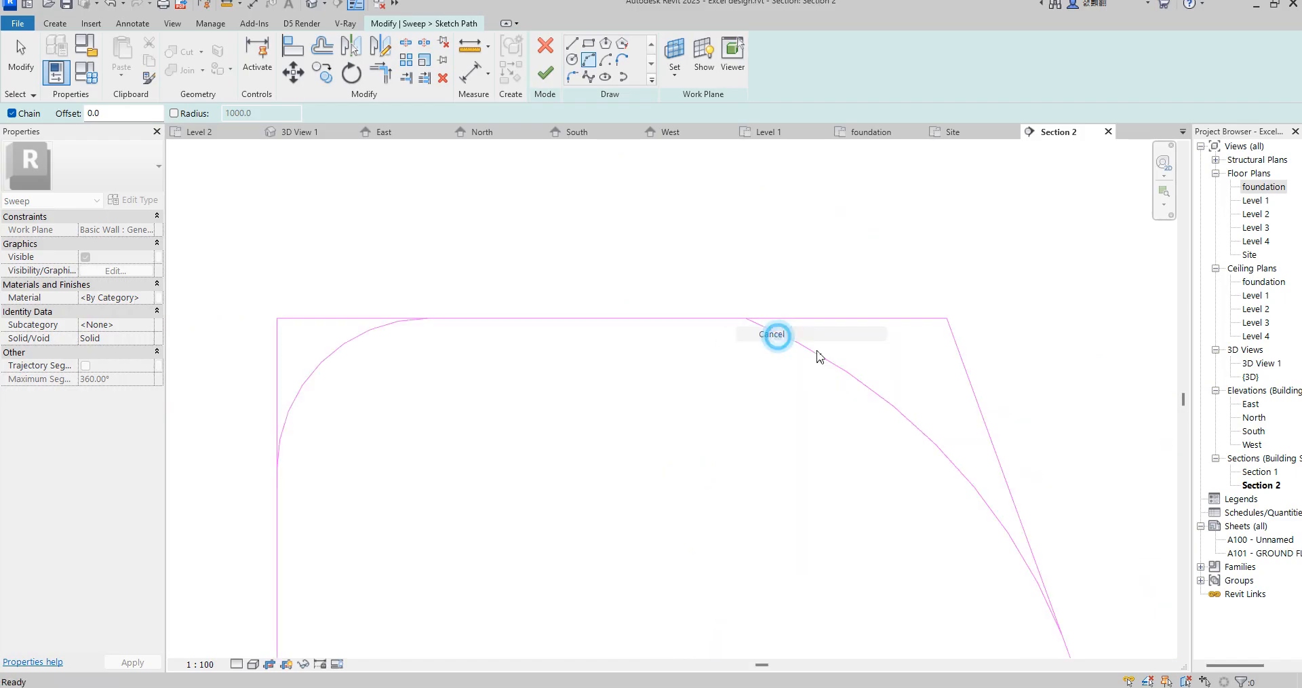
Draw a blending arc of about 264 mm radius between the path's horizontal line and the large pool-side arc.
left_click(821, 356)
scroll(706, 328, "up", 2)
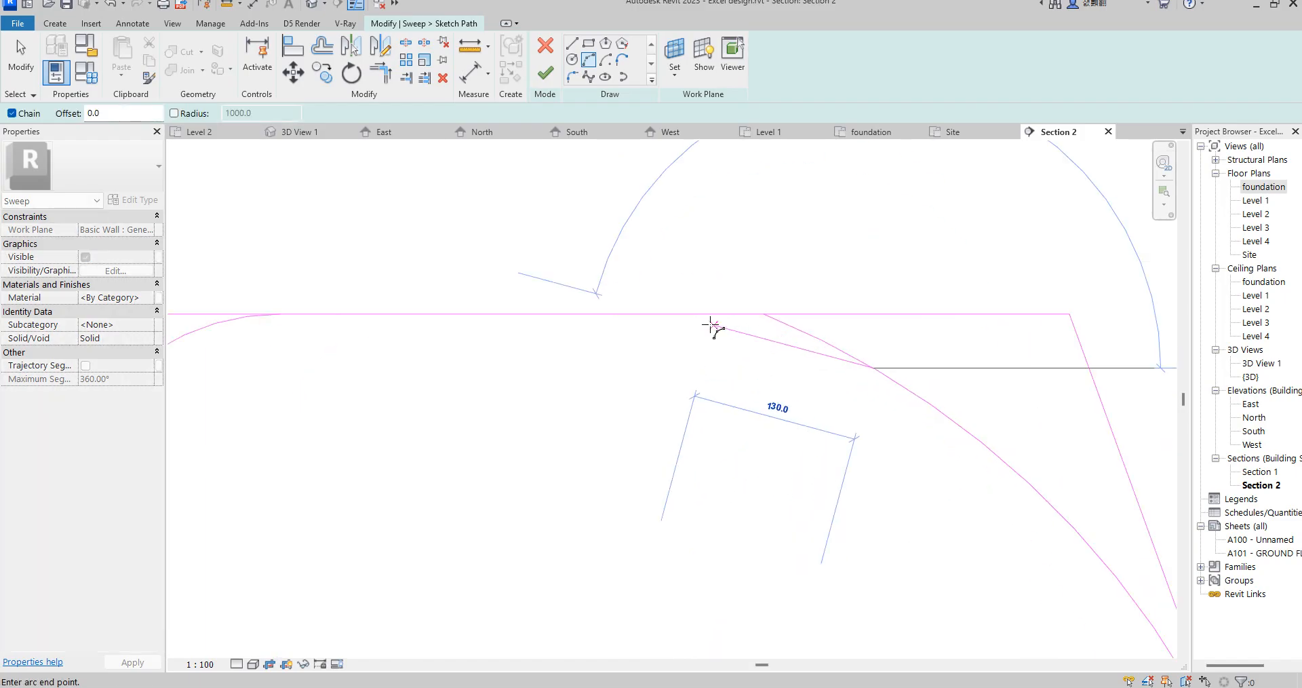
scroll(739, 327, "up", 3)
scroll(754, 320, "up", 1)
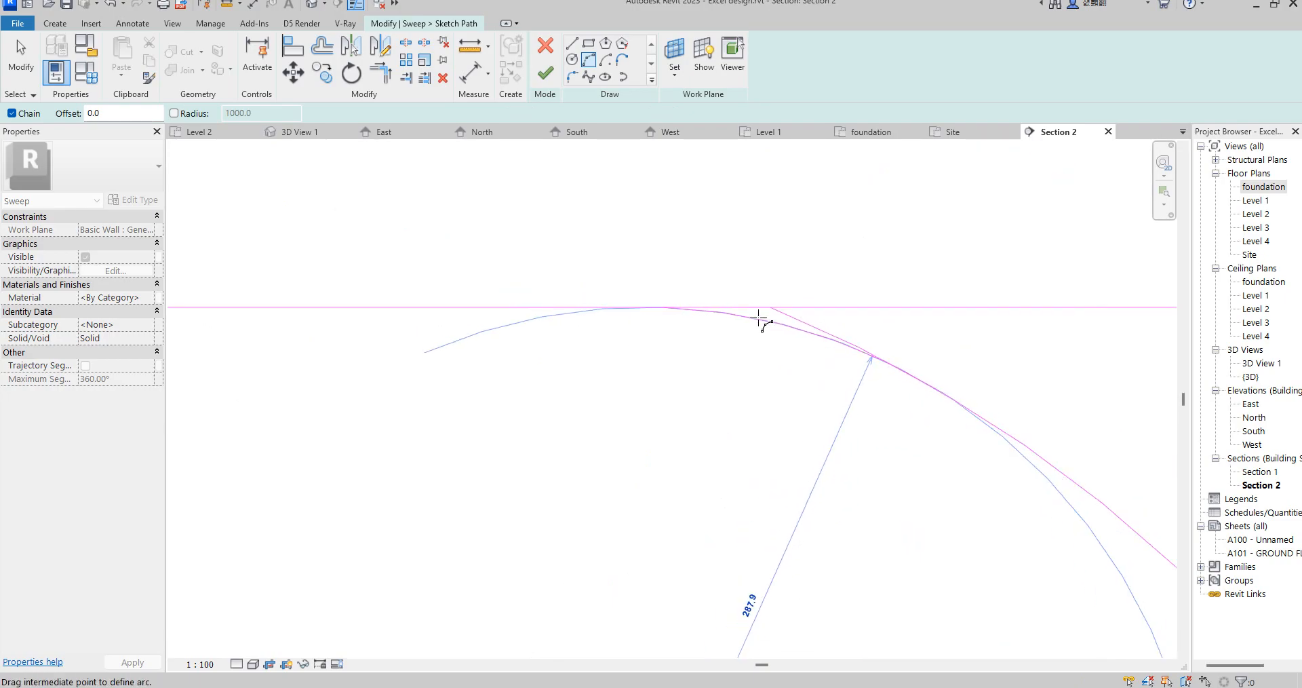
left_click(760, 319)
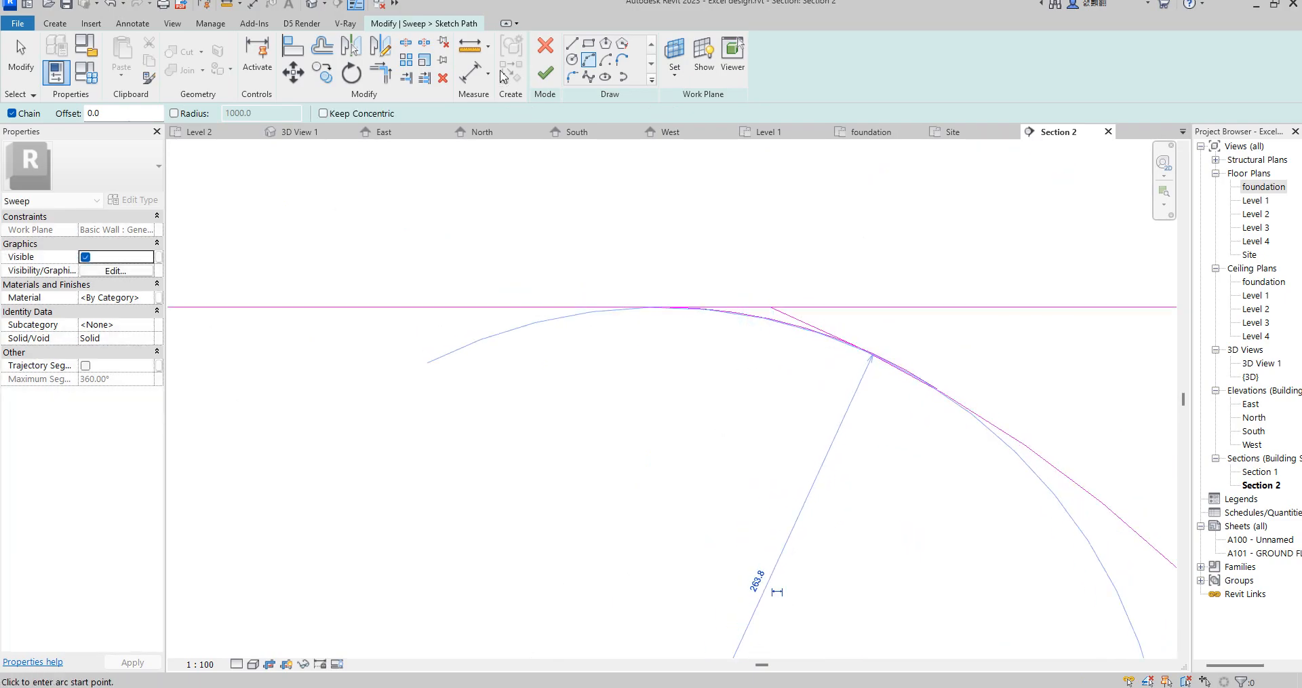
Trim the horizontal line, both pool-side arcs and the sloping line into one continuous curve.
left_click(380, 83)
left_click(750, 309)
left_click(584, 314)
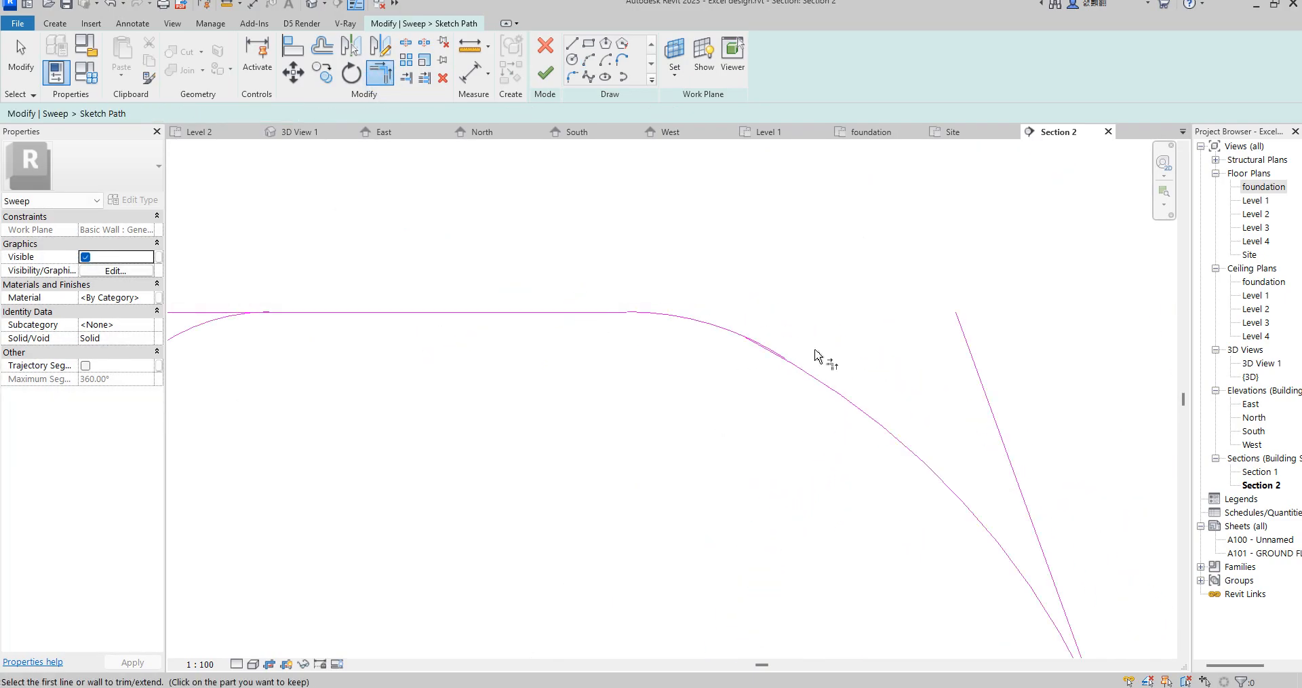
left_click(703, 321)
left_click(828, 390)
scroll(766, 405, "down", 3)
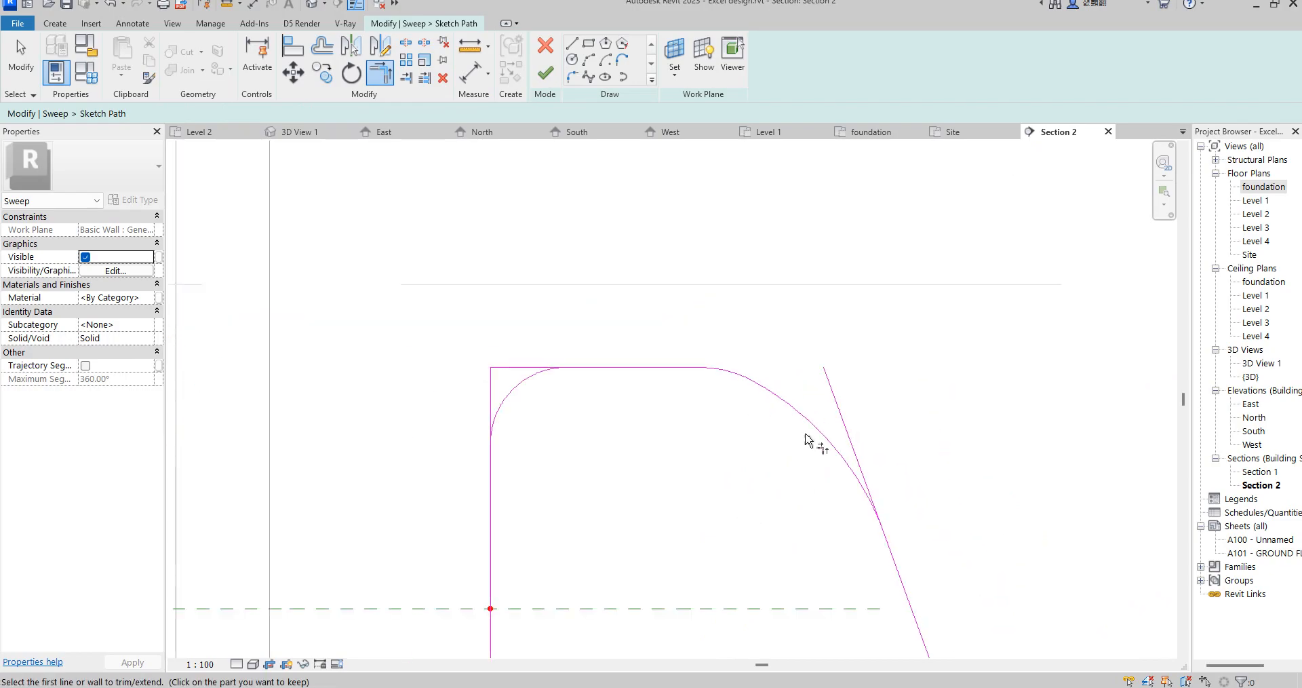
left_click(828, 443)
left_click(907, 593)
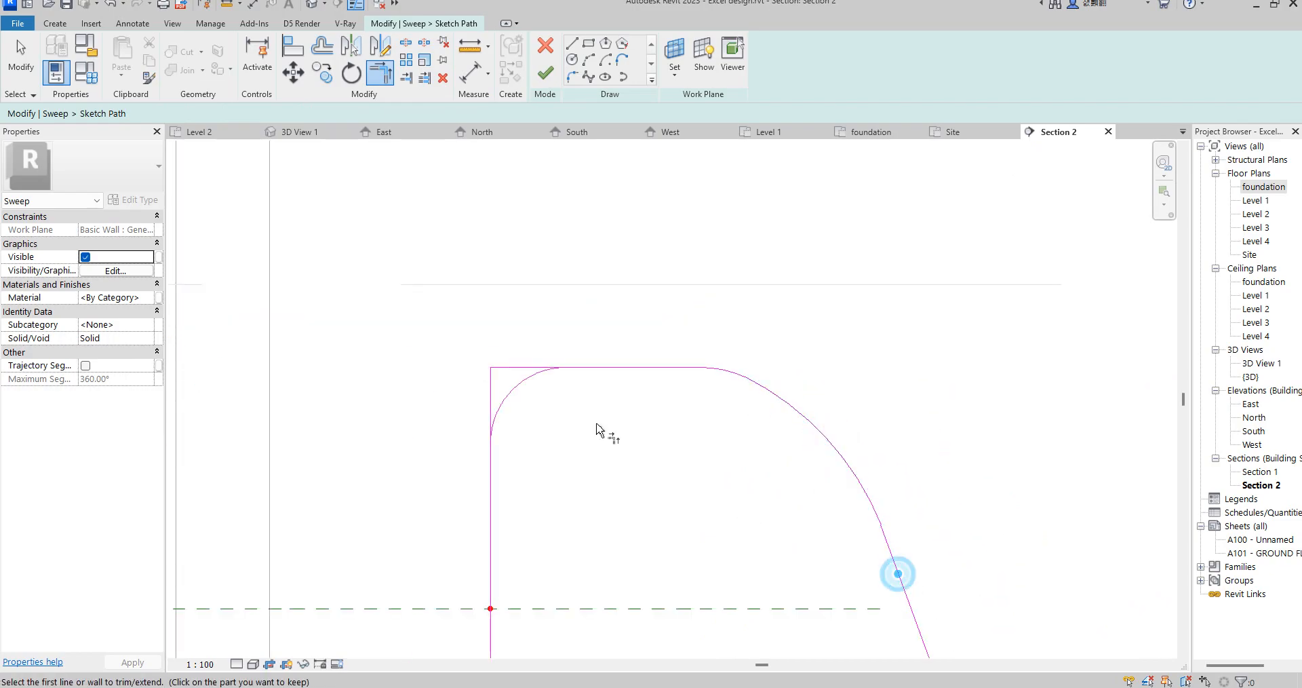
Trim the remaining upper corner to its arc and finish the sweep path.
left_click(534, 379)
left_click(489, 465)
scroll(538, 466, "down", 2)
left_click(546, 73)
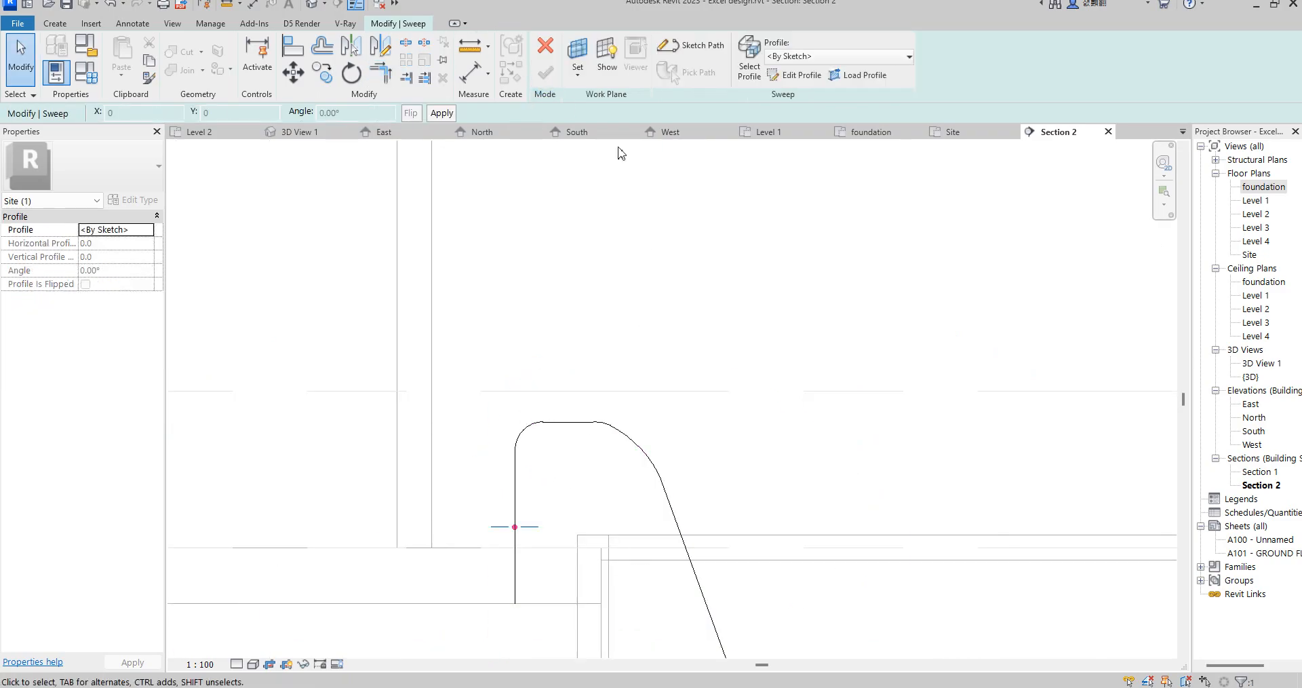
Edit the sweep profile in the foundation floor plan and draw a circle of about 40 mm radius centred on the path point.
left_click(806, 80)
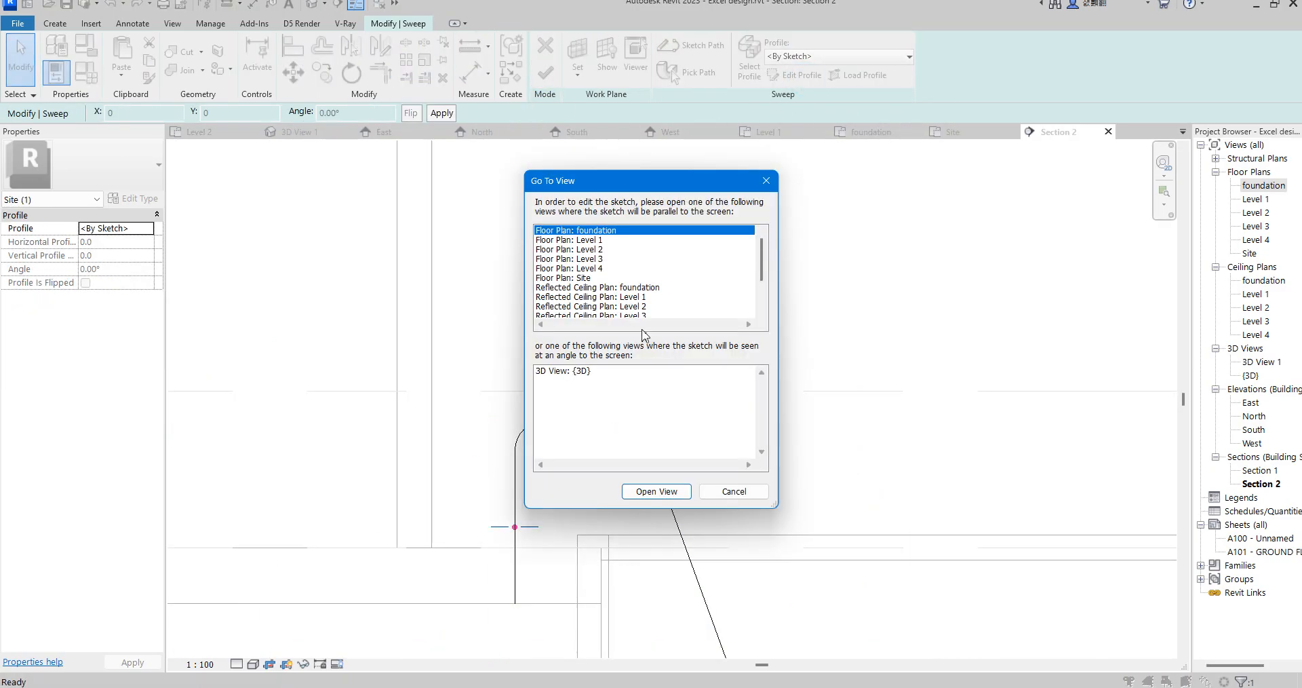
left_click(656, 492)
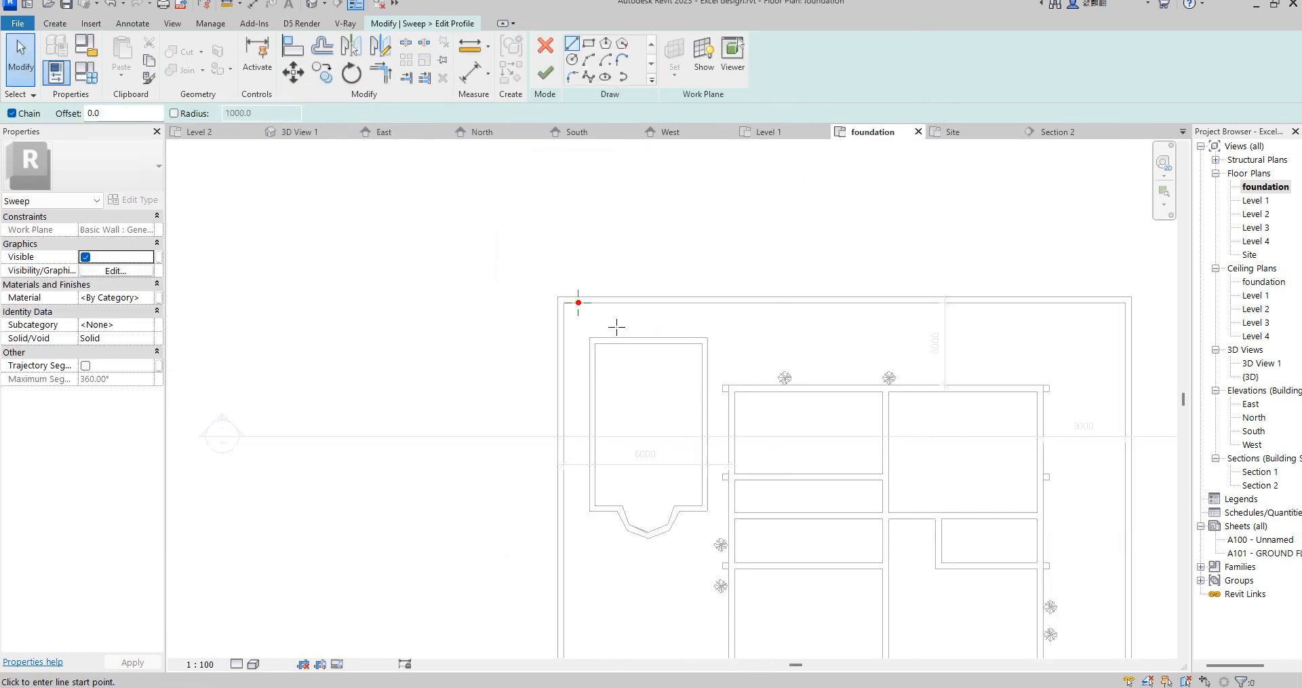
scroll(628, 330, "up", 5)
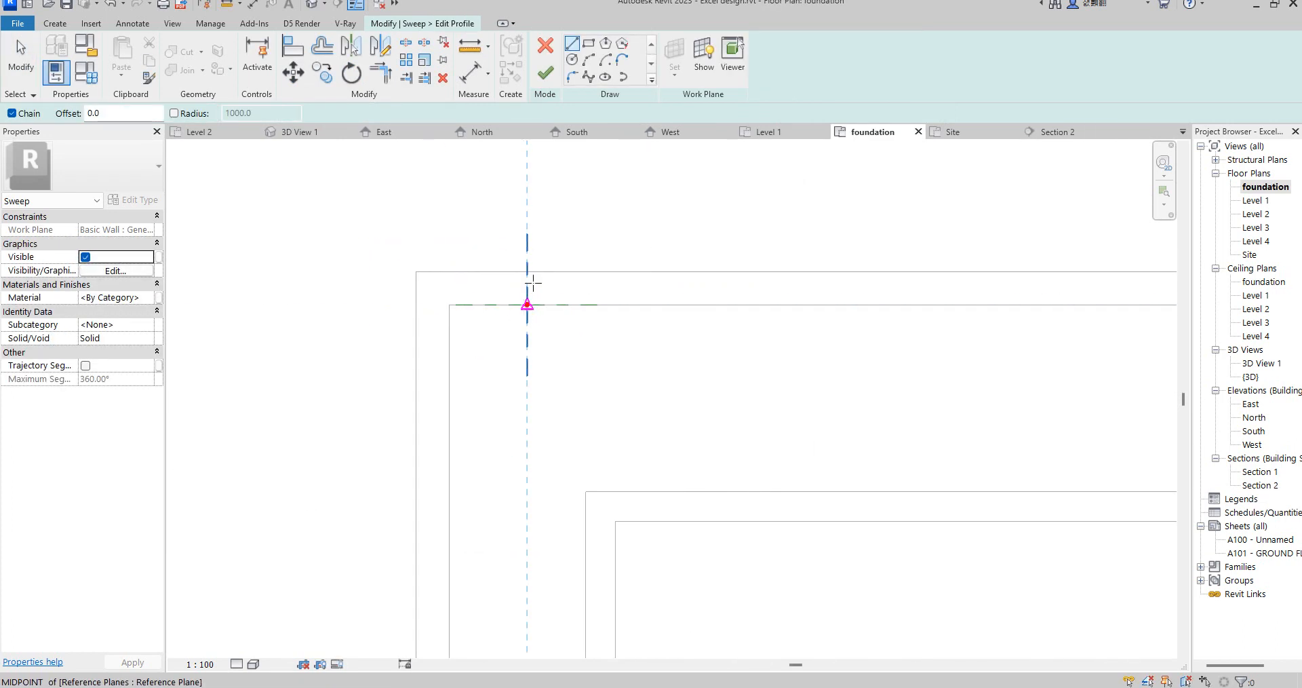
left_click(572, 61)
scroll(530, 311, "up", 2)
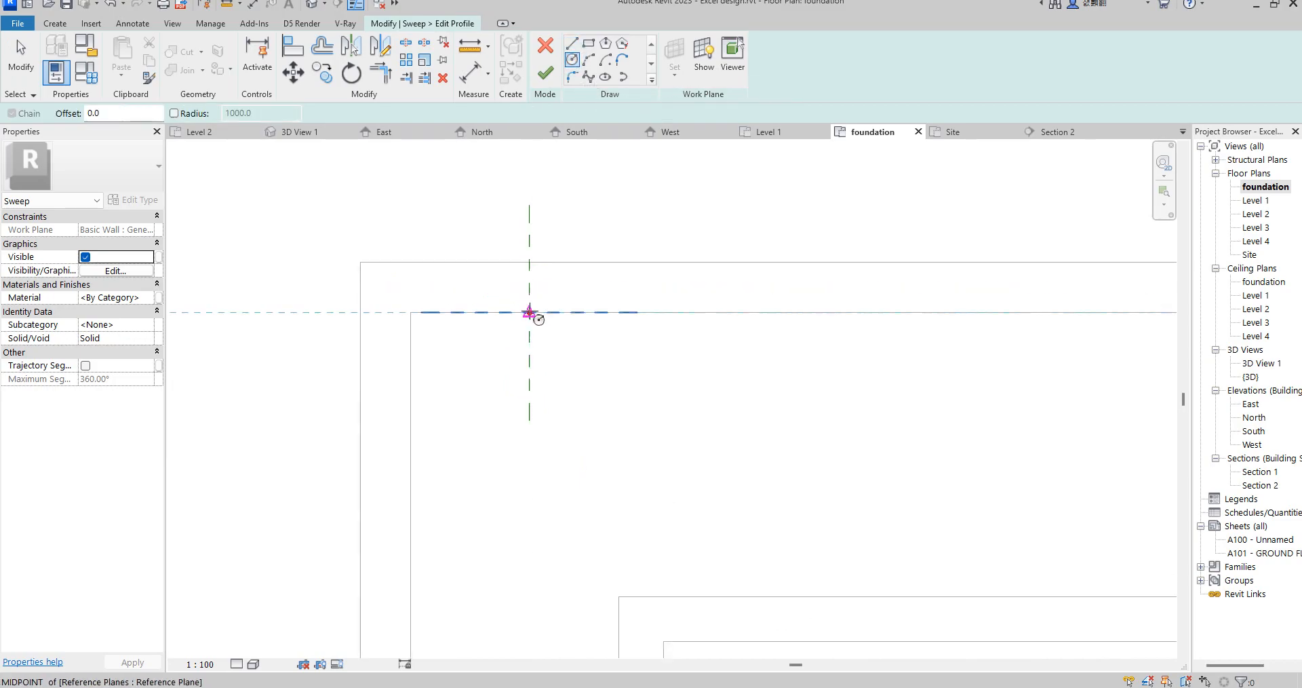
left_click(529, 310)
scroll(536, 302, "up", 4)
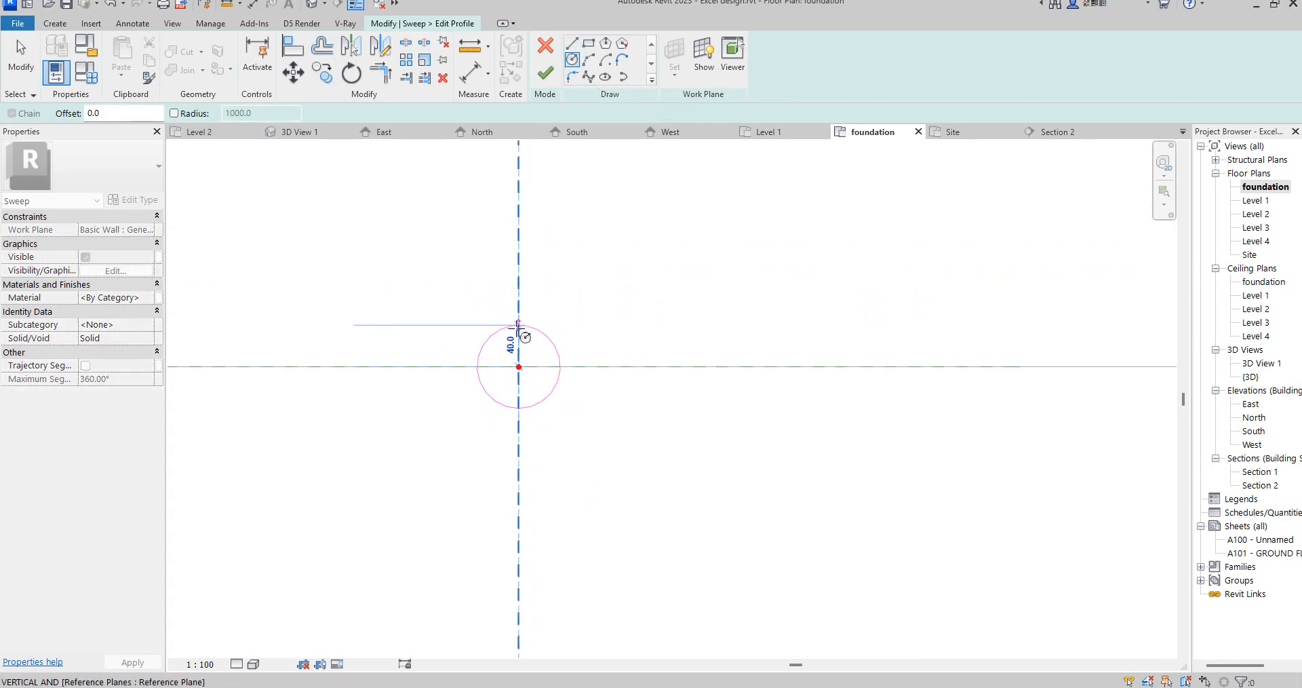
left_click(515, 327)
right_click(614, 292)
left_click(658, 300)
right_click(609, 297)
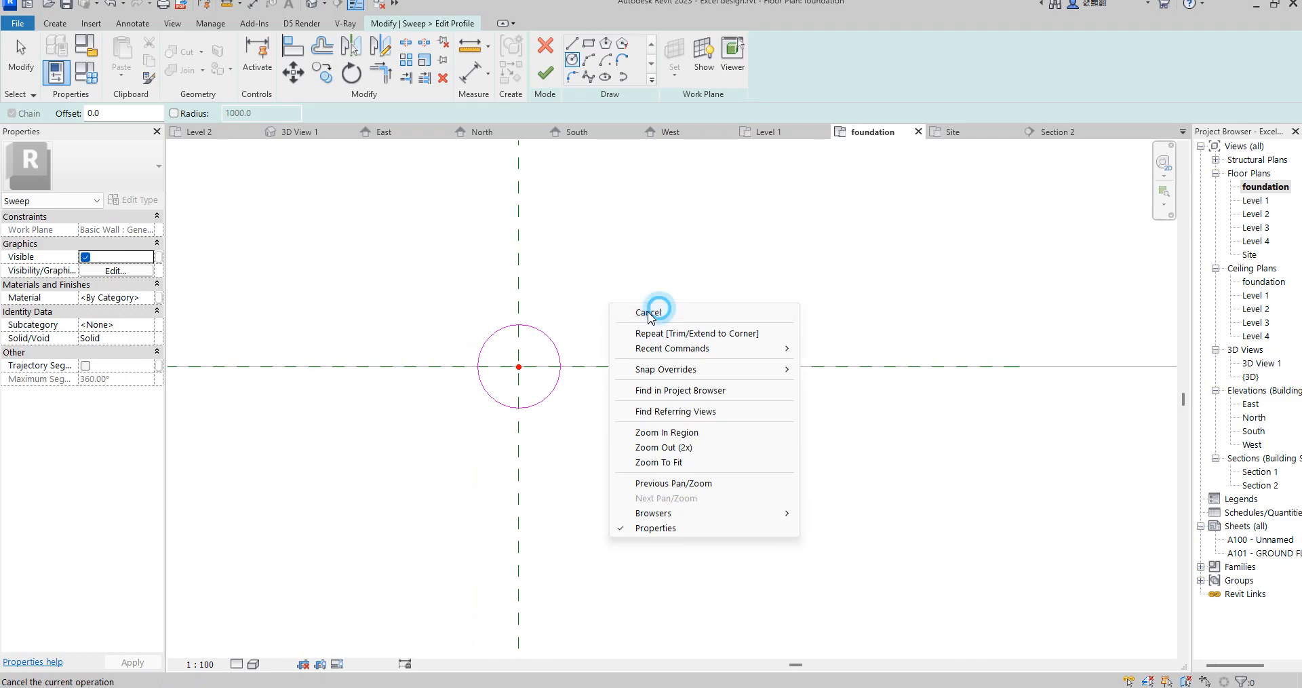
left_click(656, 303)
Set the profile circle's radius to 25 mm and finish both the profile and the sweep.
left_click(550, 342)
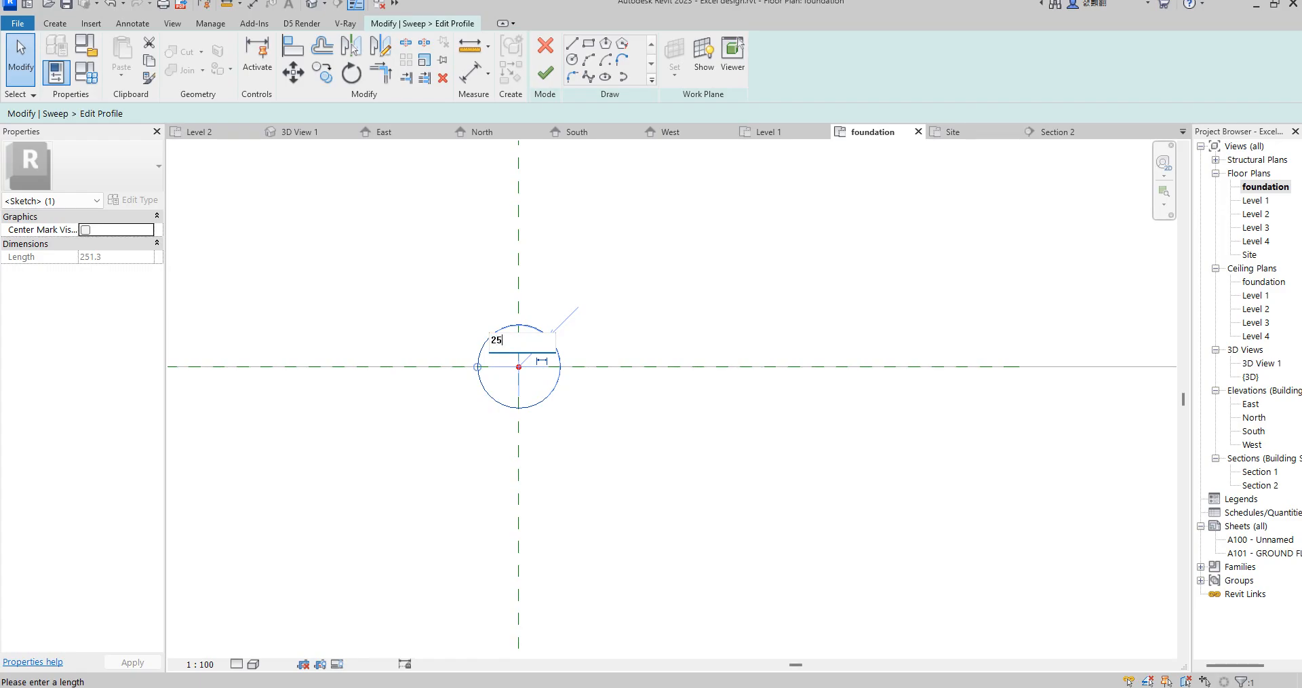
key("Escape")
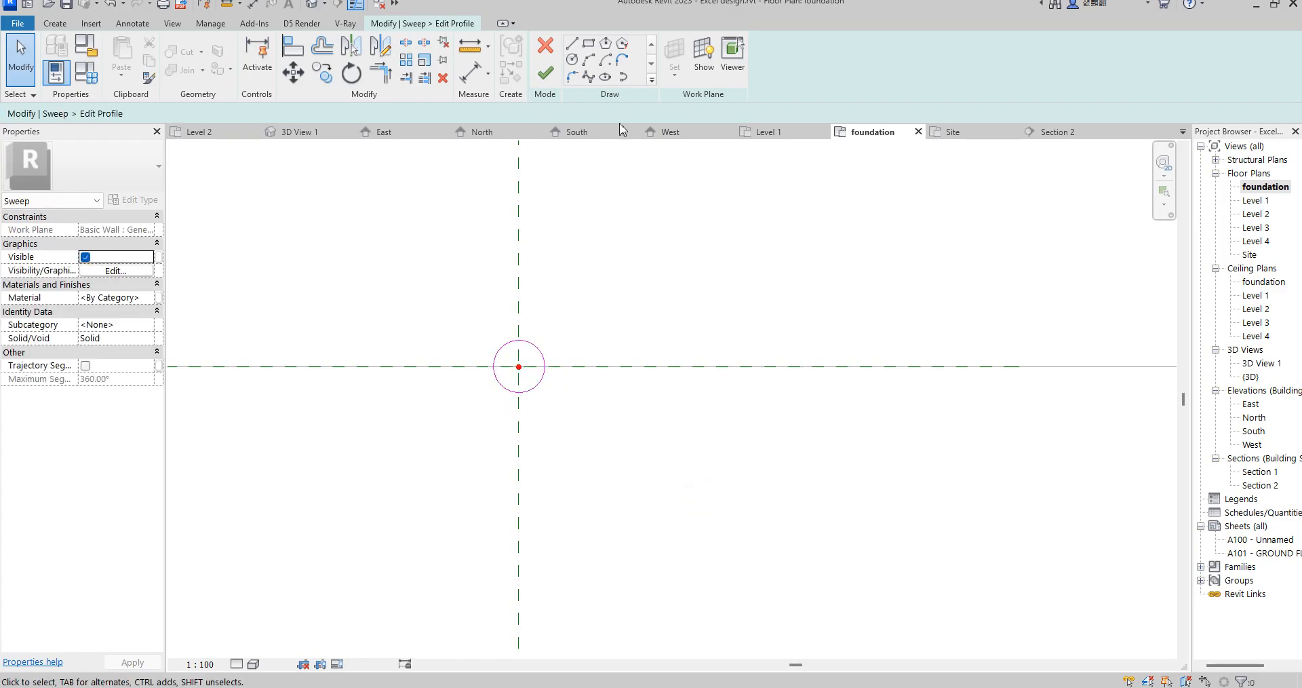
left_click(548, 72)
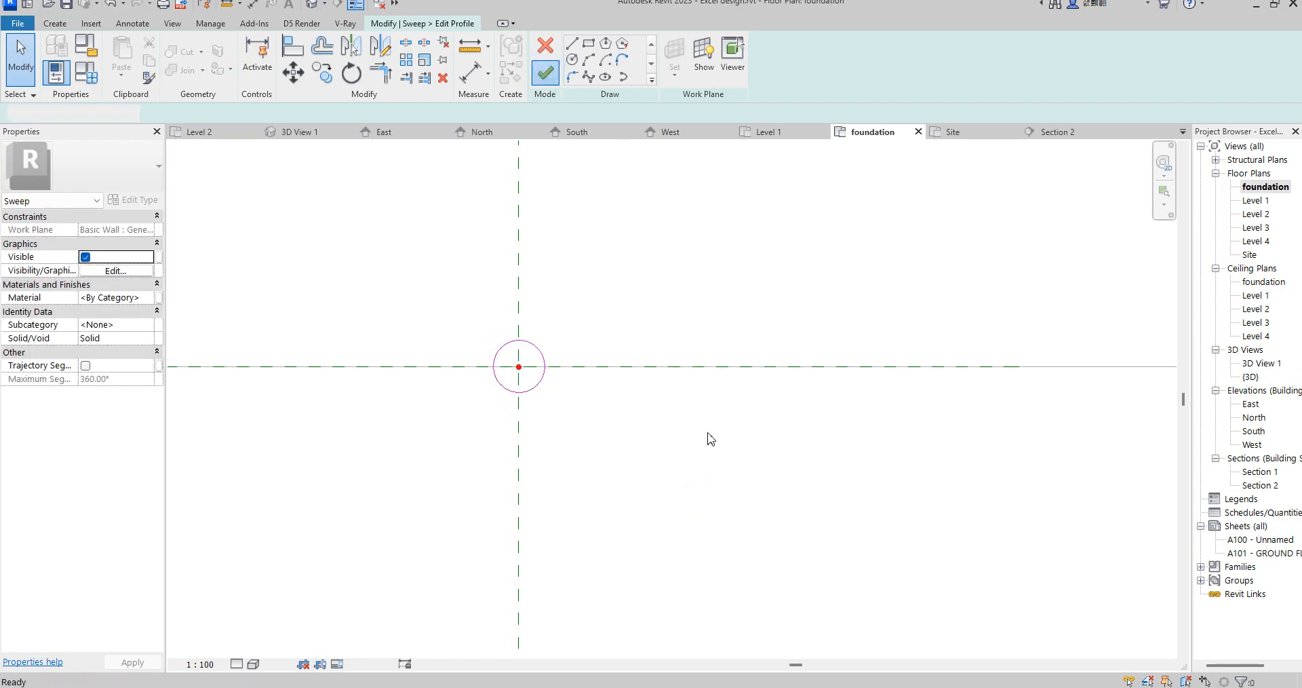
left_click(545, 72)
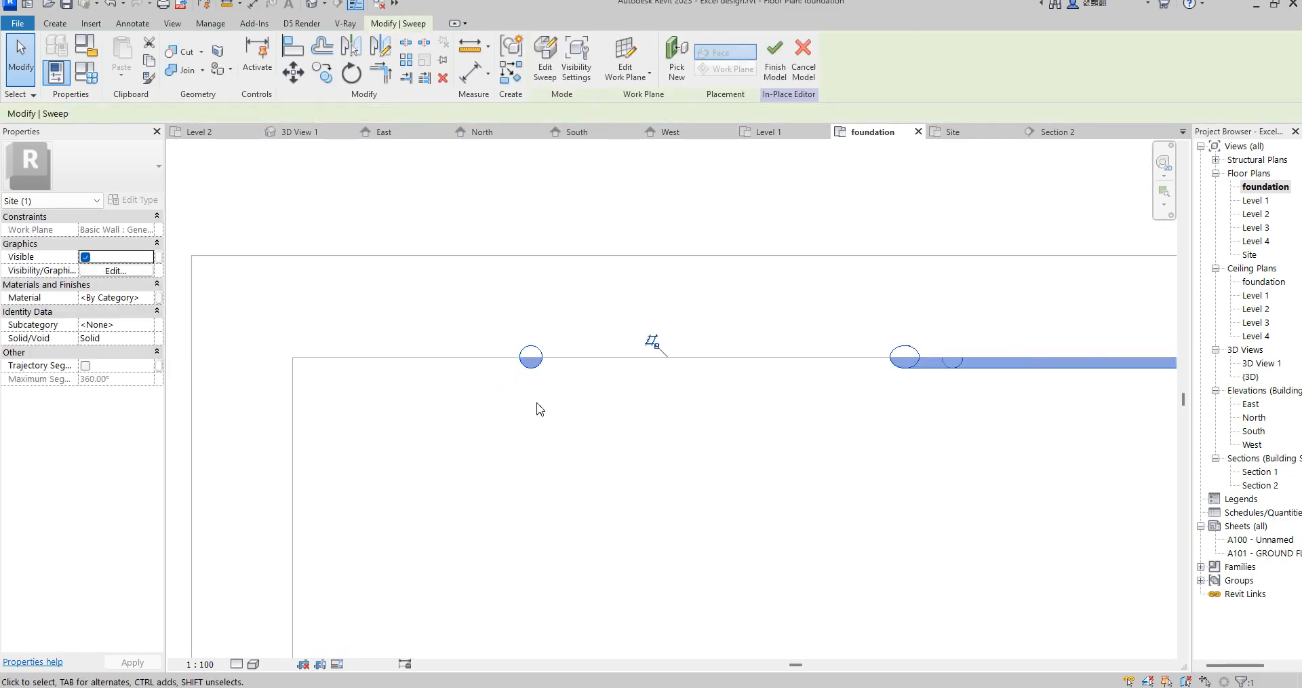
Move the swept handrail straight down in plan from the compound wall so that it sits across the pool's side edge.
left_click(293, 71)
left_click(543, 360)
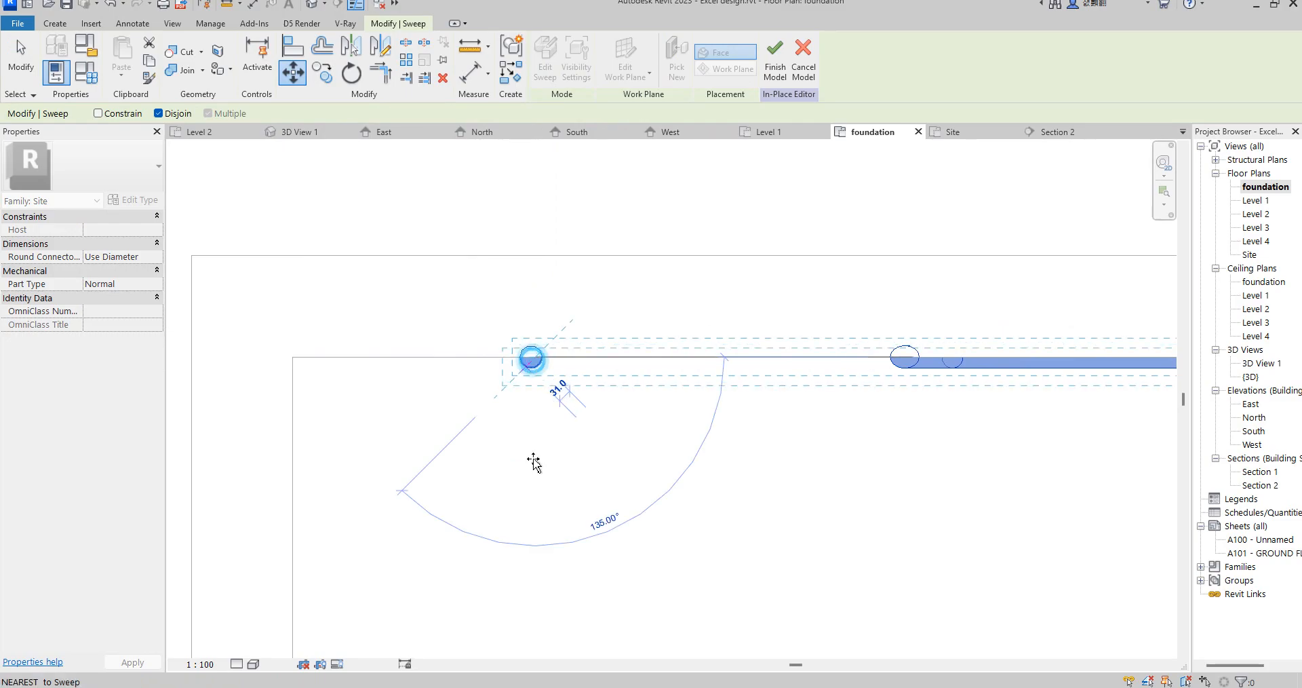
scroll(533, 474, "down", 3)
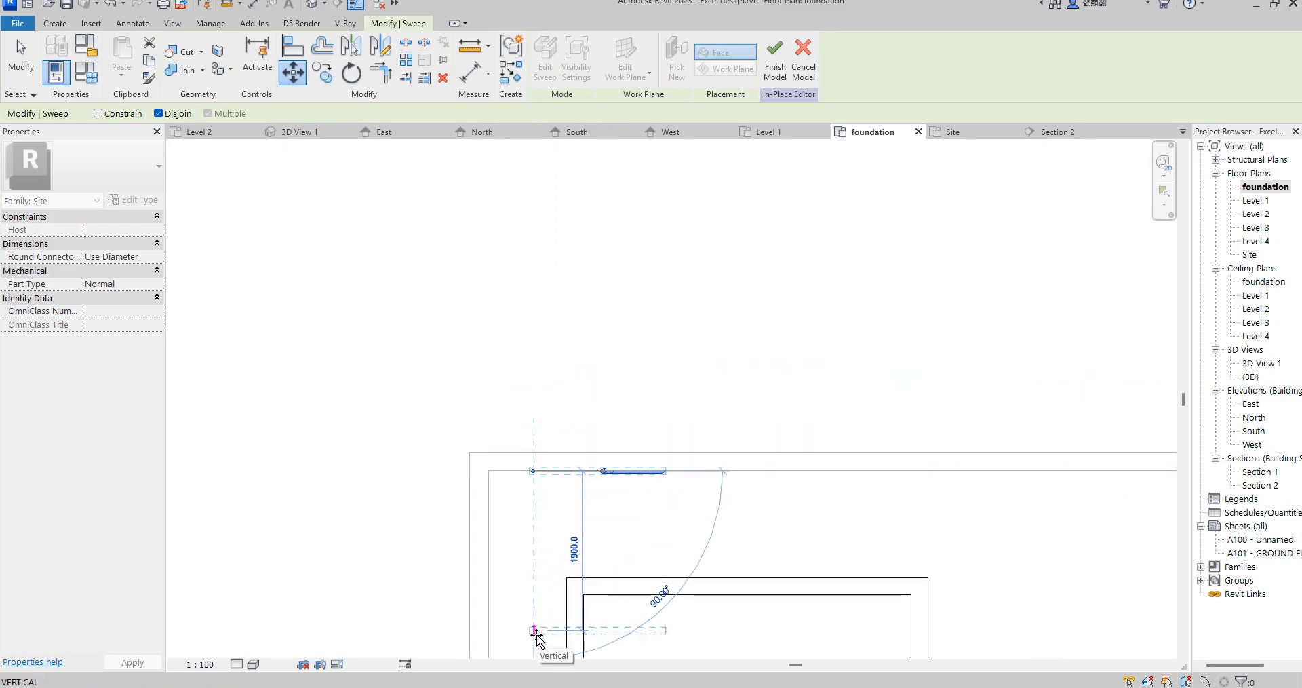
scroll(548, 501, "down", 6)
scroll(545, 556, "up", 4)
scroll(545, 555, "up", 2)
left_click(541, 558)
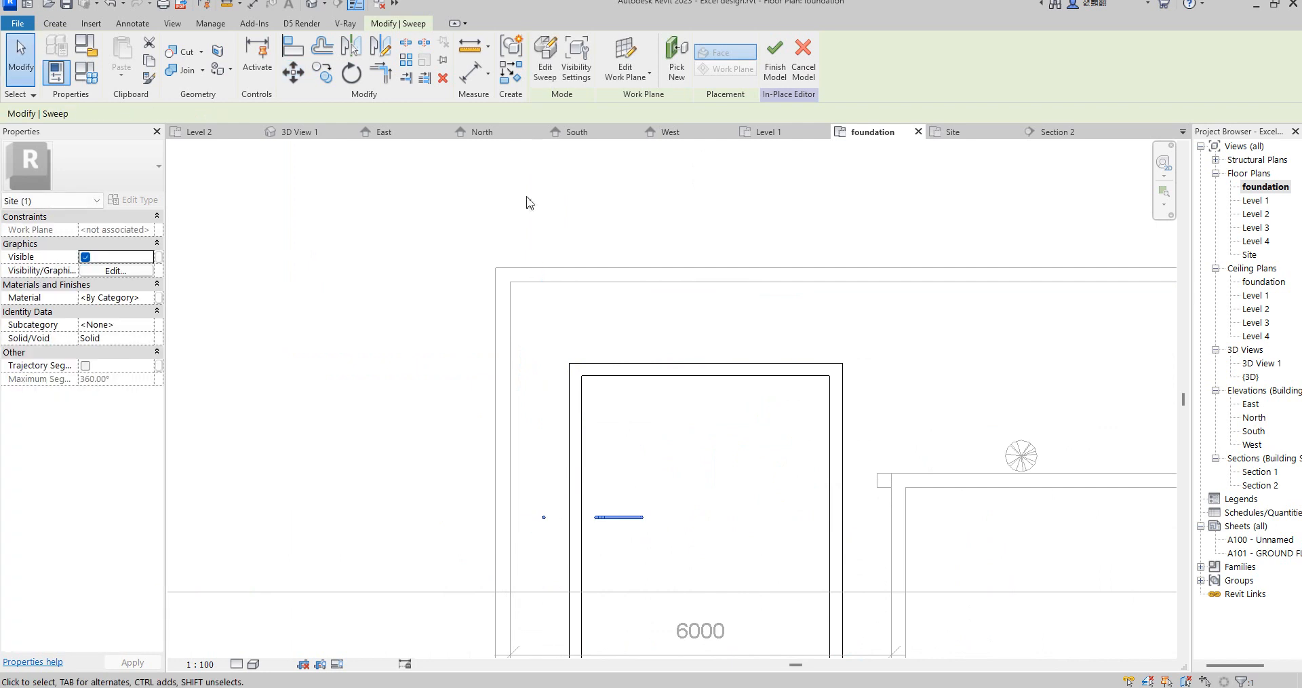
Copy the handrail straight down to place a second, parallel handrail beside the first.
left_click(323, 75)
scroll(569, 535, "up", 3)
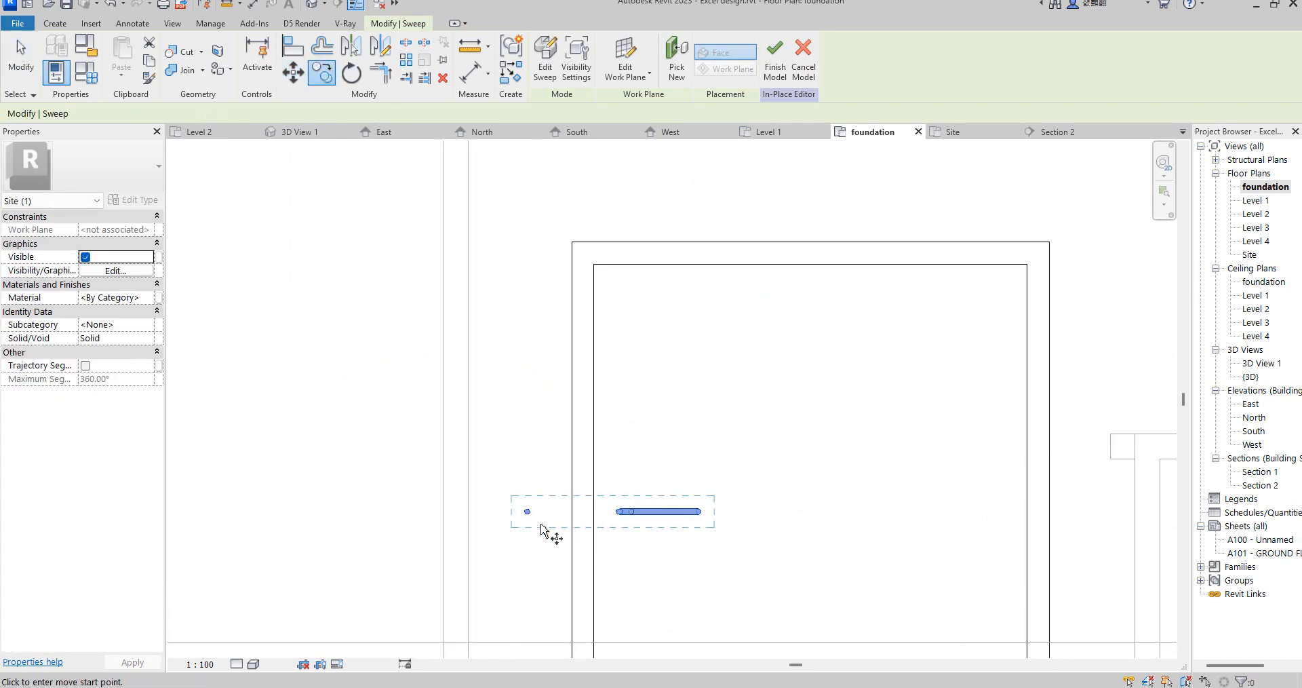
left_click(531, 512)
left_click(529, 575)
right_click(675, 412)
left_click(709, 419)
scroll(561, 551, "down", 3)
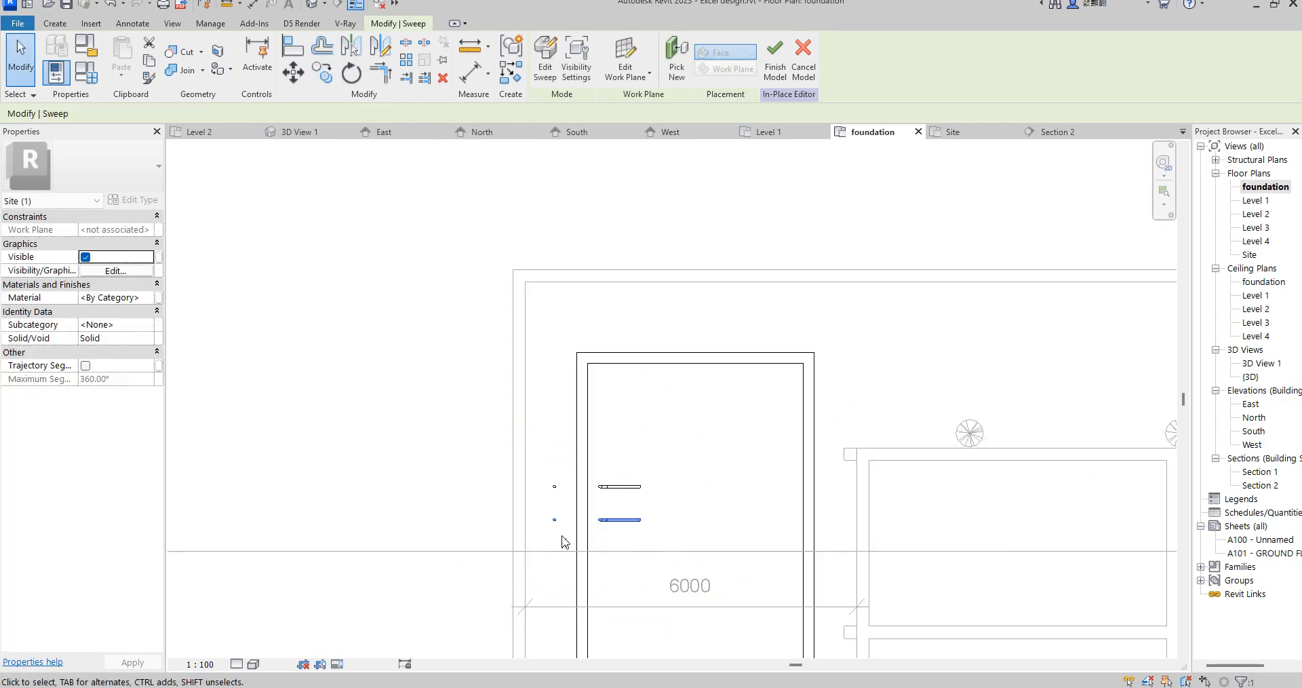
Assign the frame trim material to both handrails and deselect them.
scroll(560, 551, "up", 3)
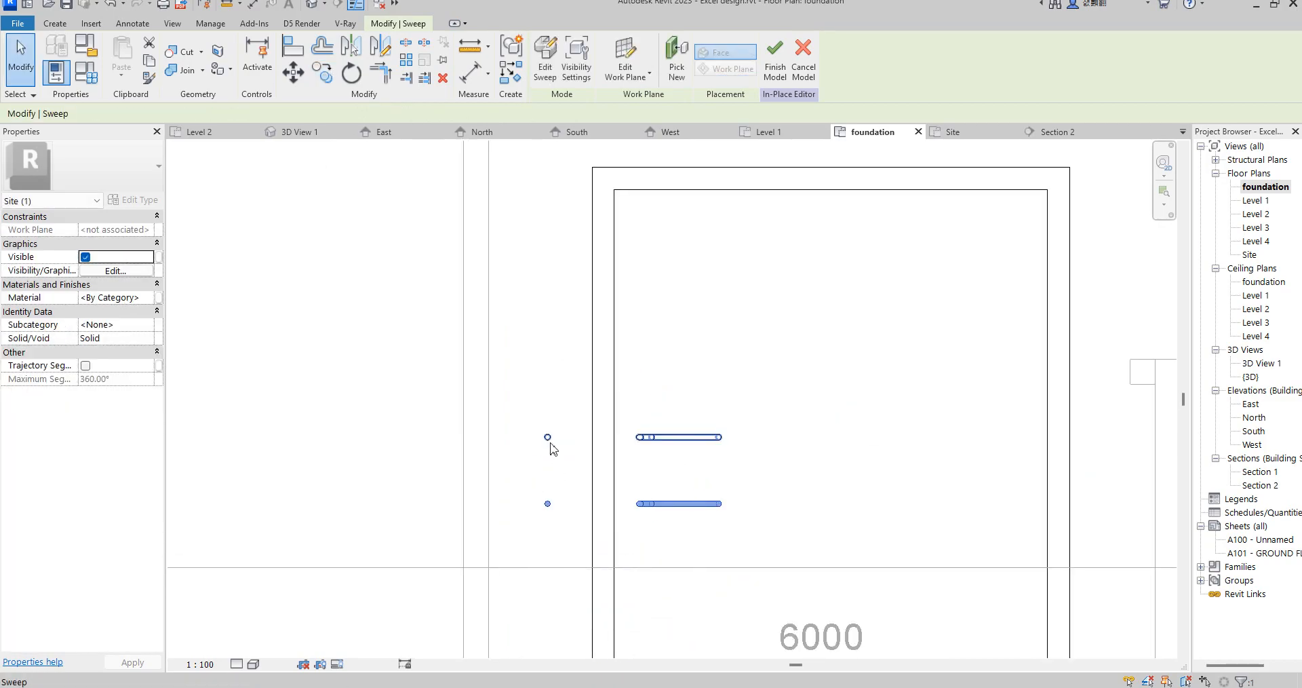
left_click(149, 297)
left_click(149, 298)
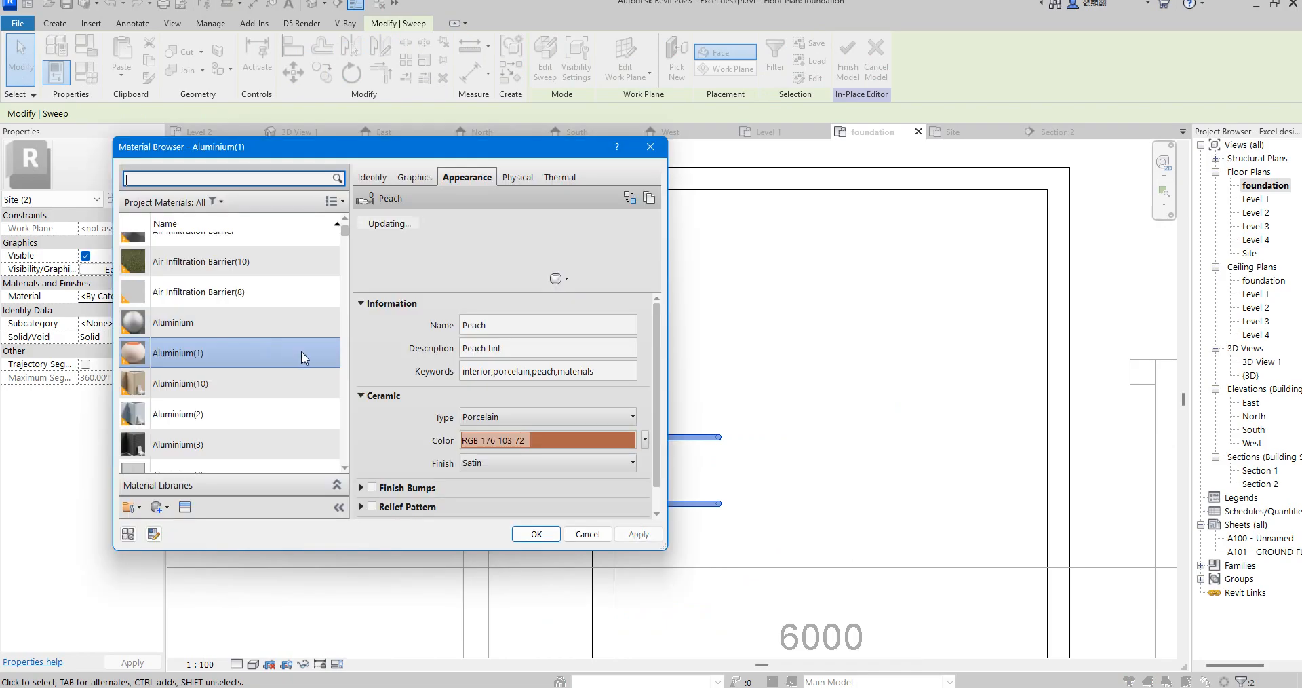
scroll(209, 407, "down", 10)
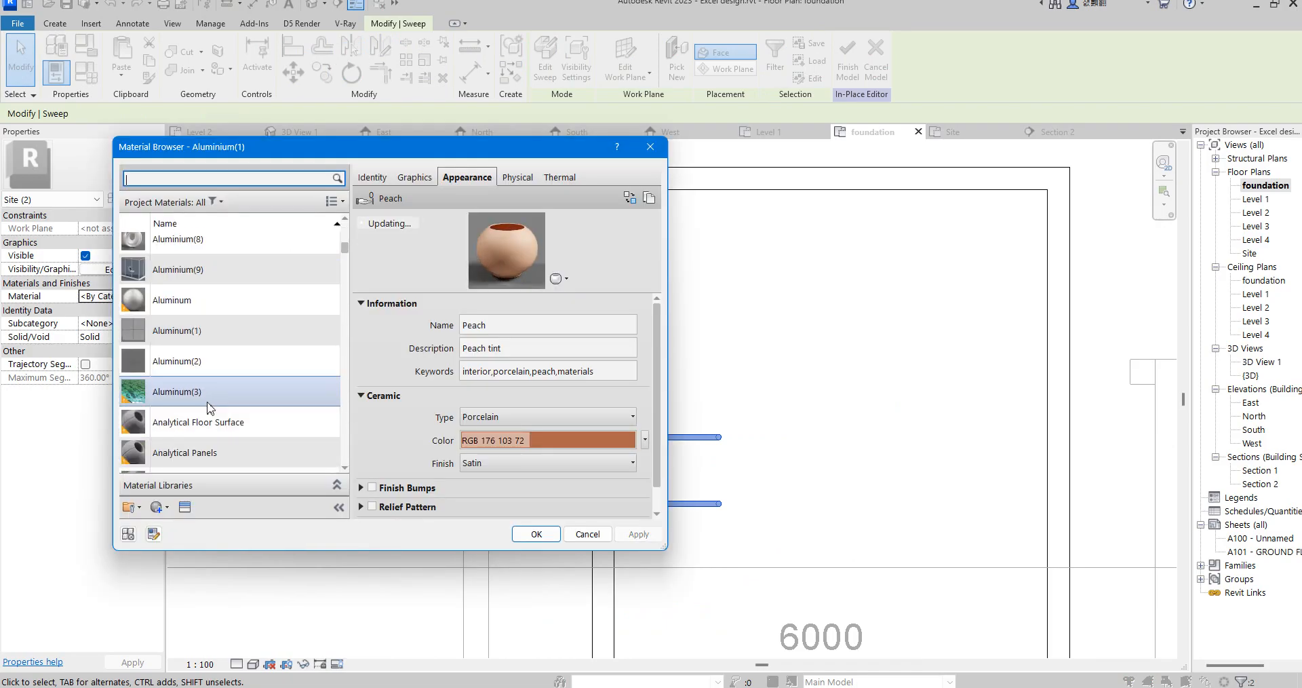
scroll(207, 416, "down", 6)
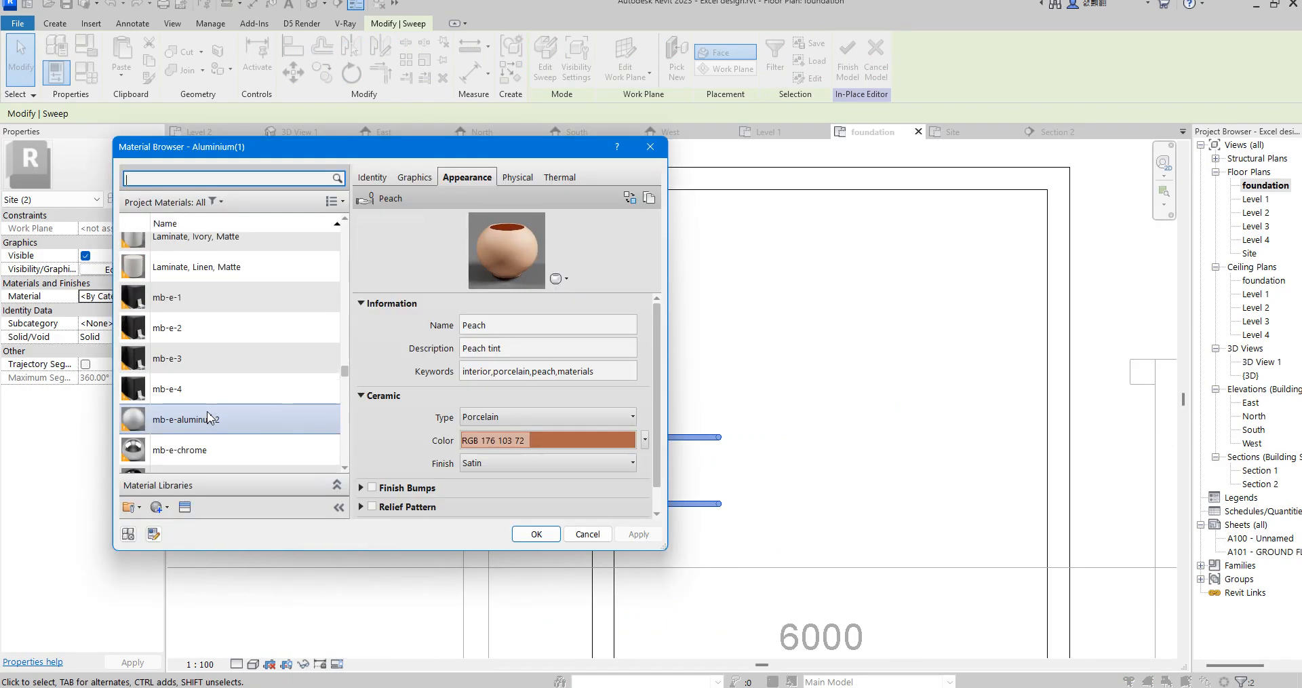
scroll(166, 340, "up", 3)
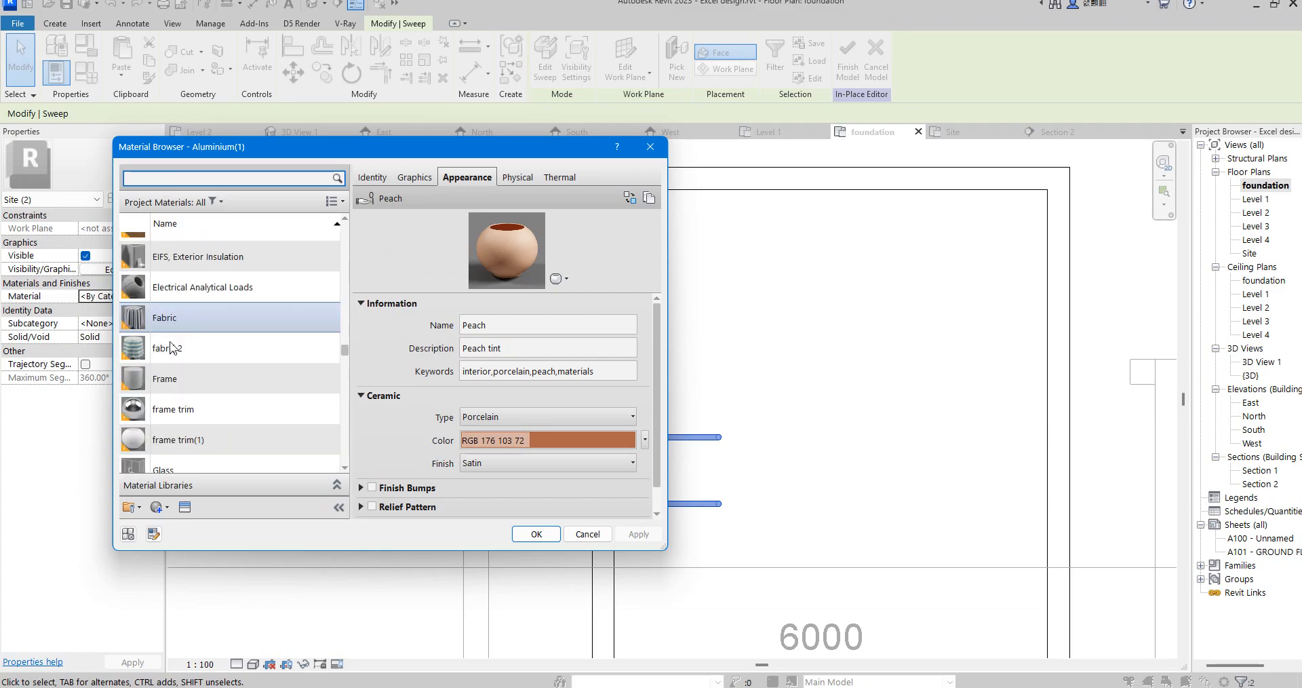
double_click(181, 411)
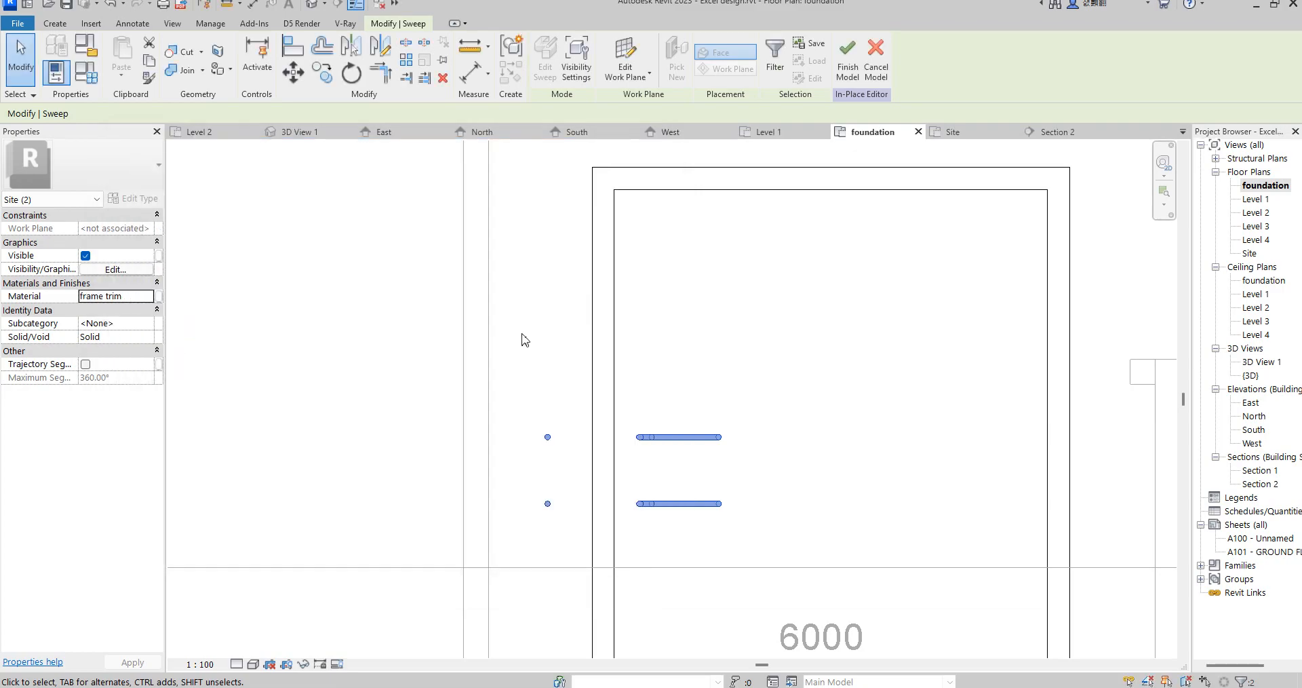
left_click(841, 400)
Start a new sweep and sketch a vertical path line about 680 mm long between the two handrails.
left_click(675, 437)
scroll(651, 488, "down", 2)
scroll(678, 475, "up", 2)
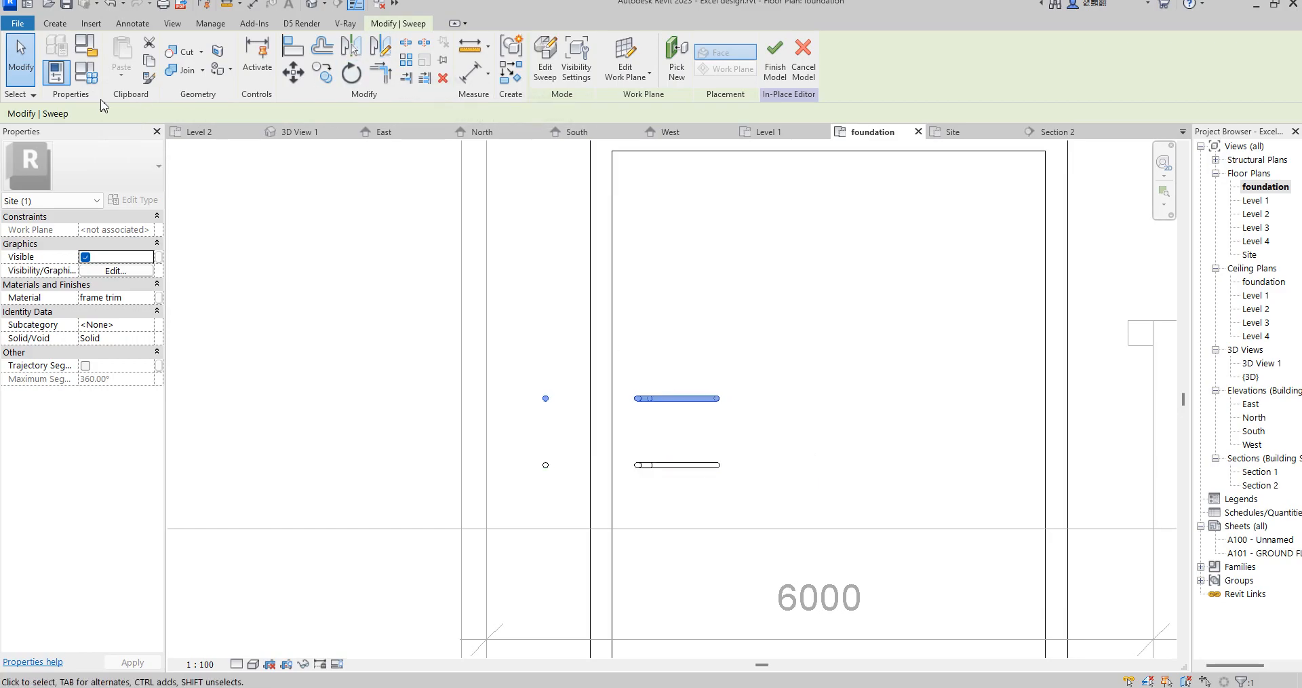
left_click(54, 24)
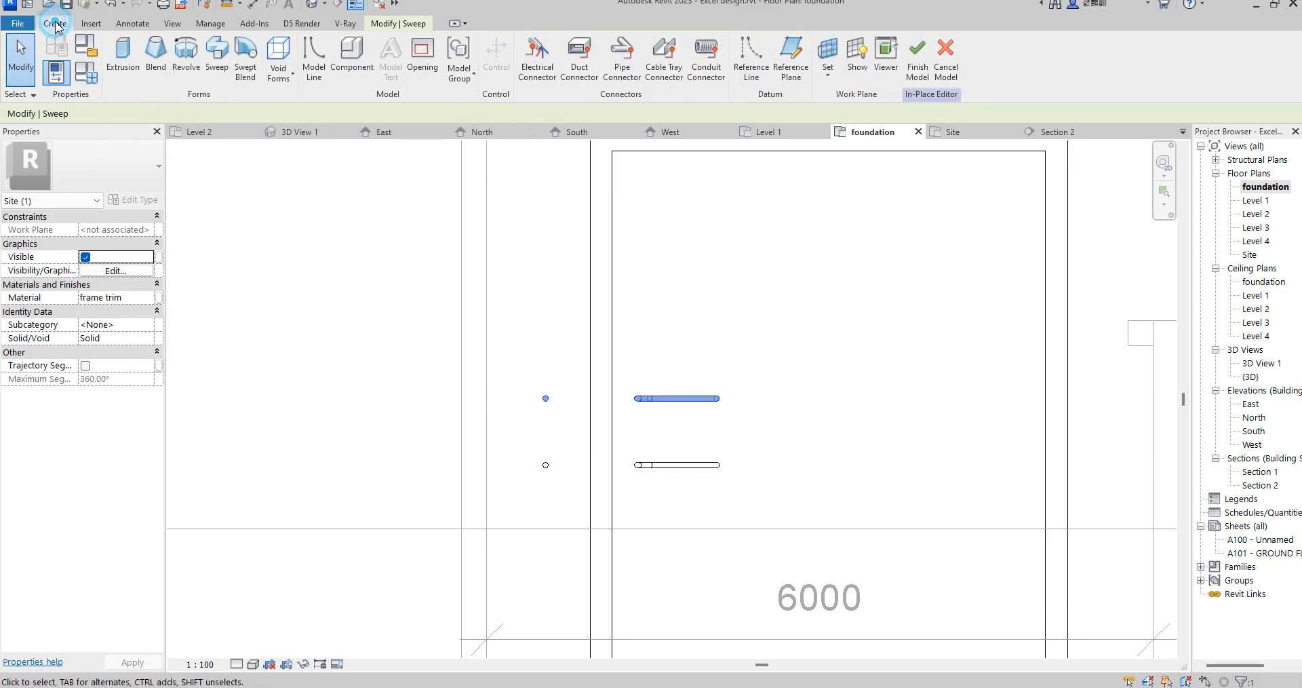
left_click(217, 58)
left_click(689, 44)
left_click(662, 390)
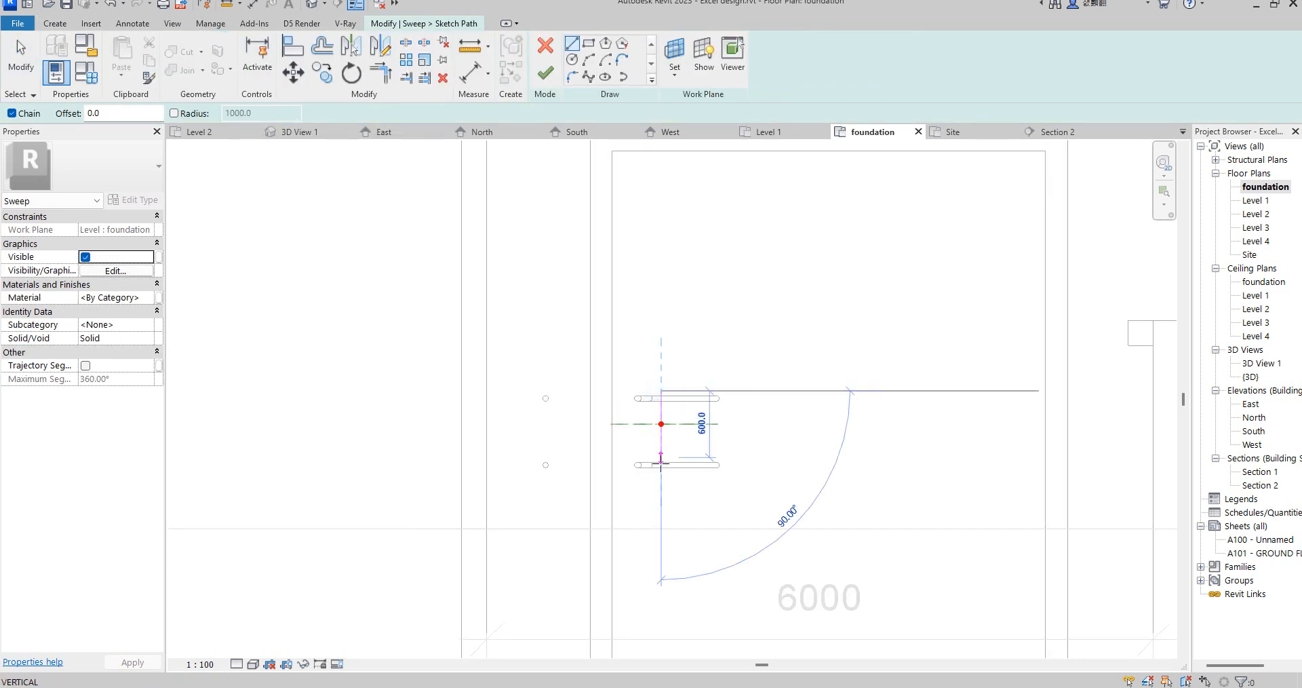
scroll(660, 471, "up", 3)
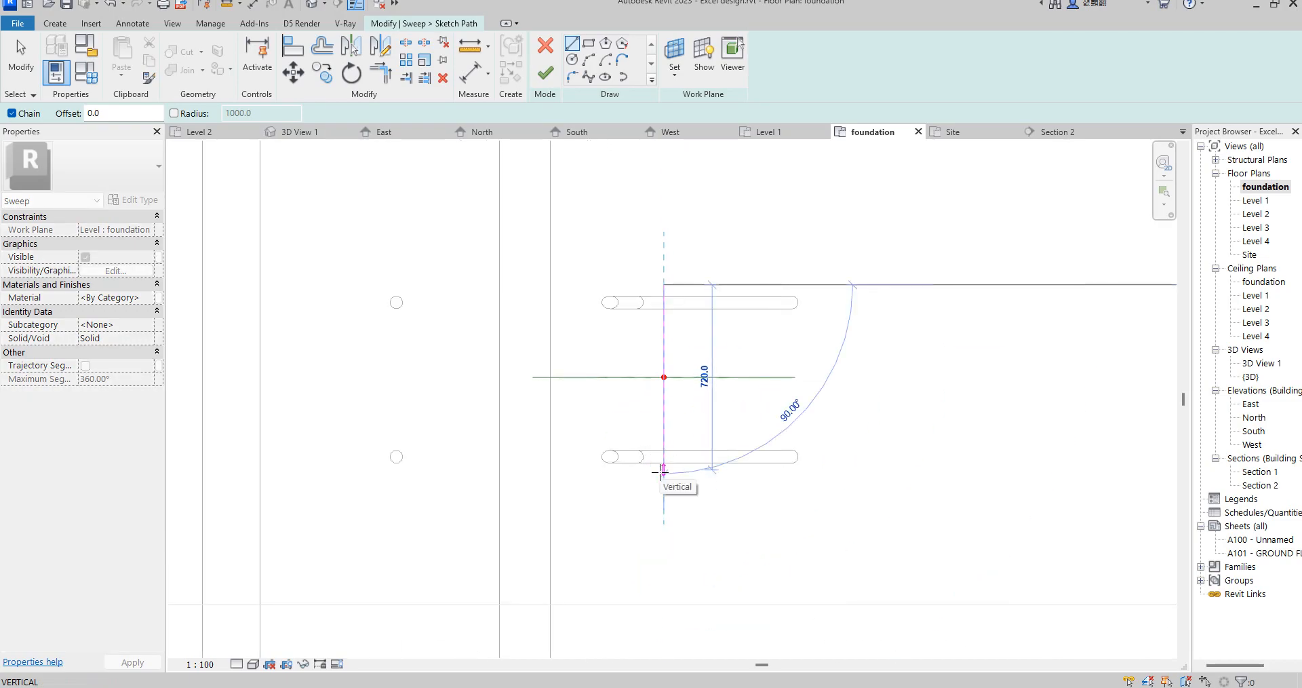
scroll(660, 473, "up", 2)
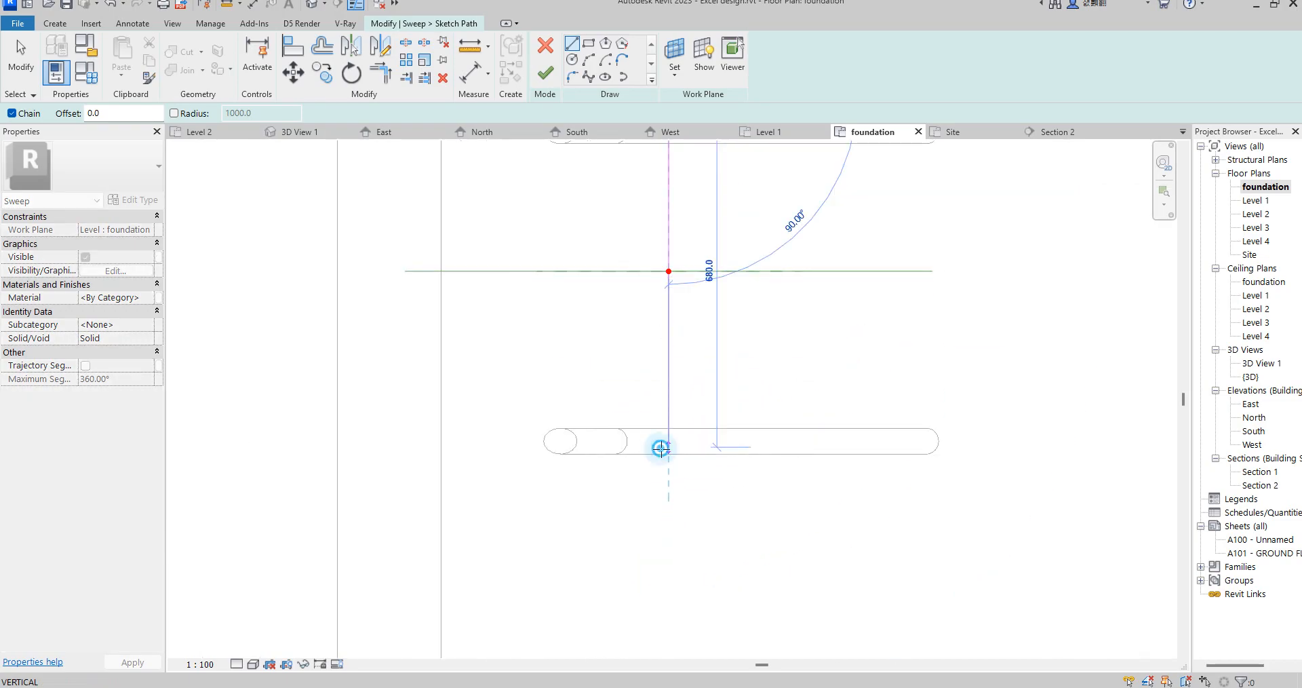
scroll(661, 514, "down", 2)
right_click(785, 355)
left_click(755, 369)
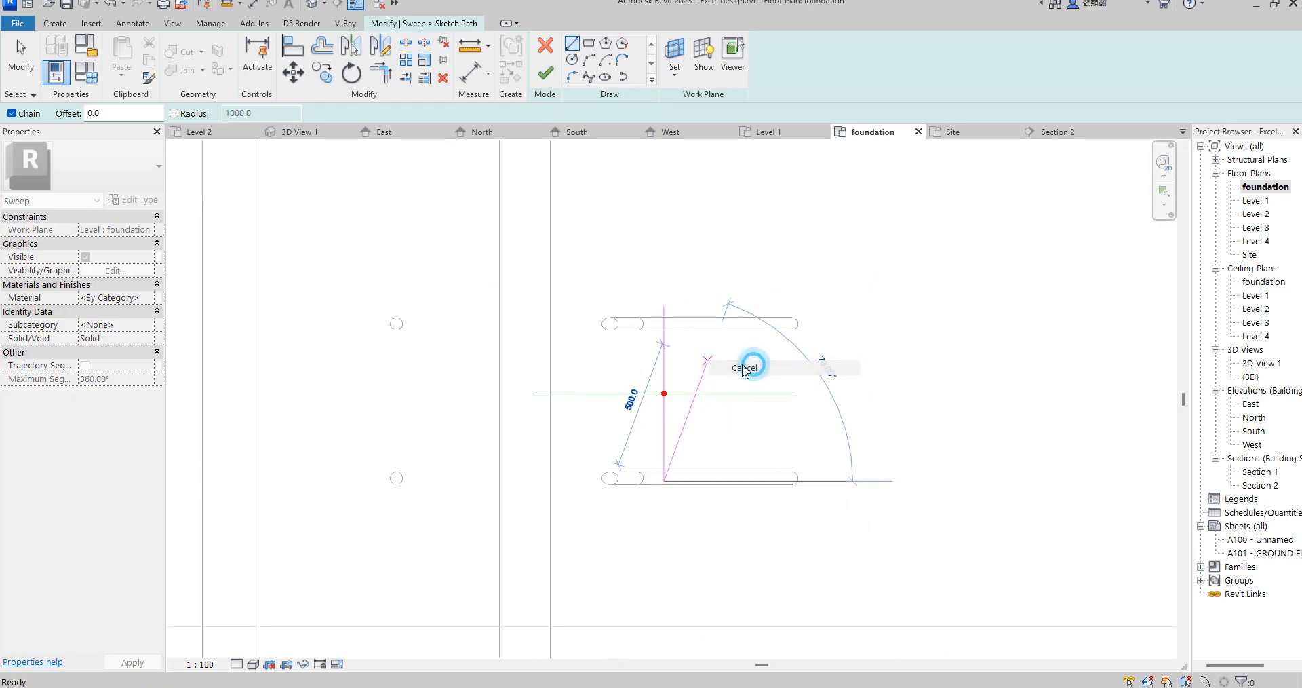
Shorten the path line's upper end to meet the upper handrail and finish the path.
left_click(660, 347)
scroll(667, 303, "up", 2)
mouse_move(663, 310)
left_mouse_down()
mouse_move(663, 355)
mouse_move(662, 337)
left_mouse_up()
left_click(546, 74)
scroll(640, 448, "down", 5)
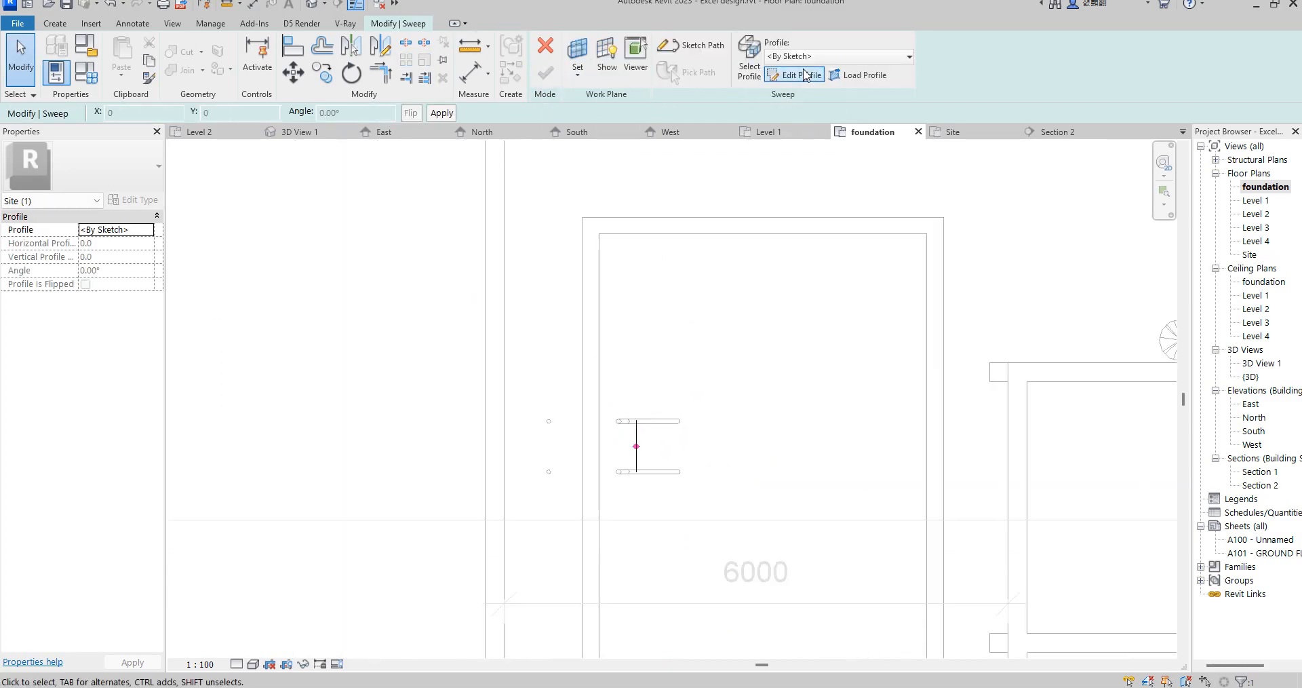
Edit the sweep profile in Section 2 with a 25 mm radius circle centred on the path, finishing both profile and sweep.
left_click(803, 75)
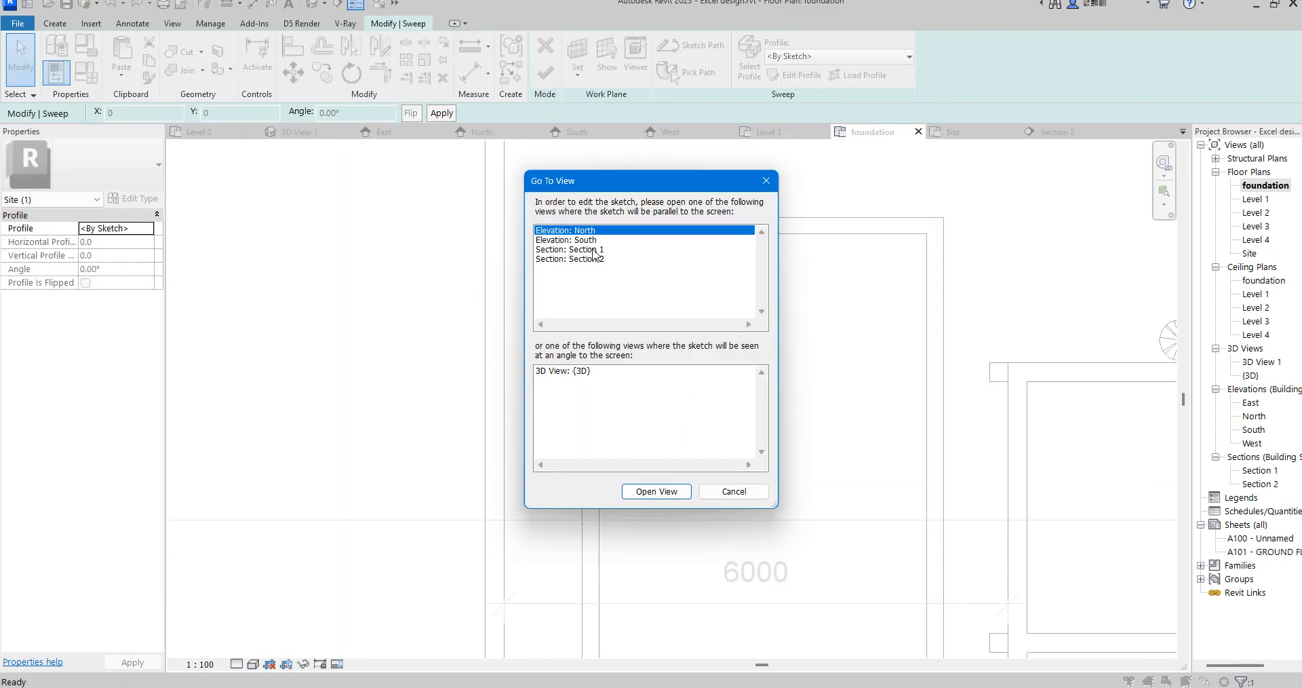
left_click(593, 260)
left_click(656, 492)
scroll(692, 566, "up", 5)
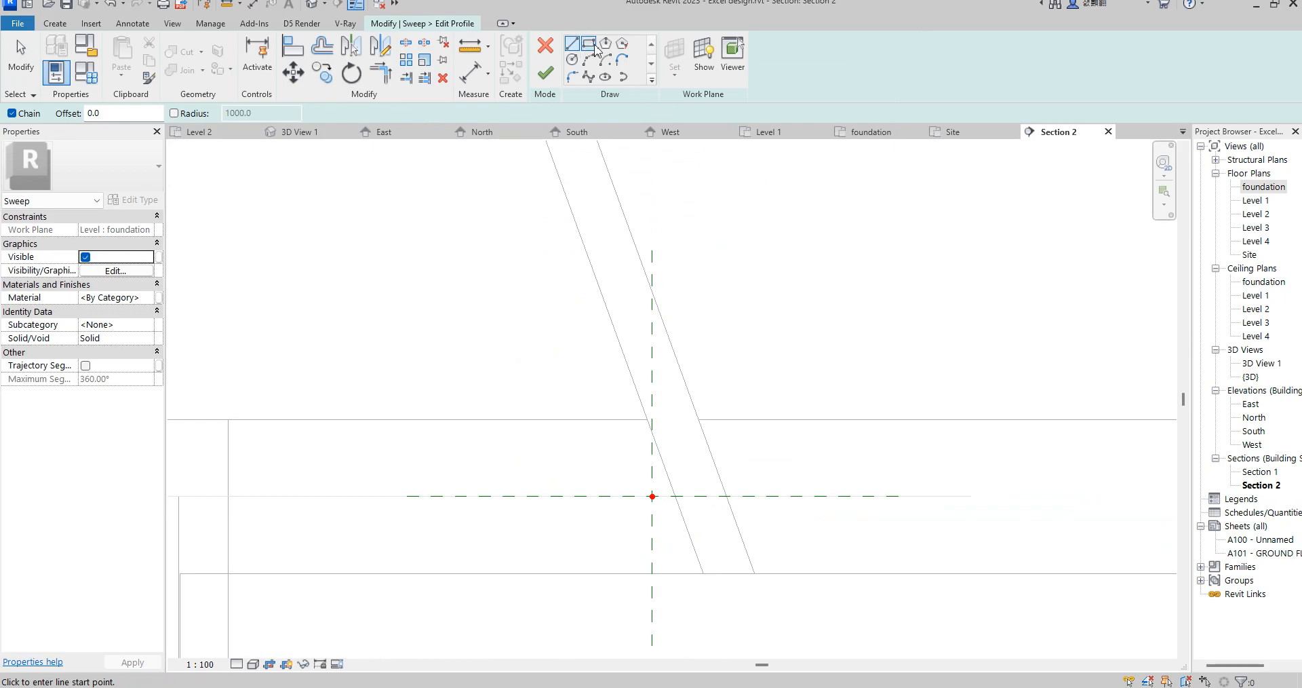
left_click(573, 60)
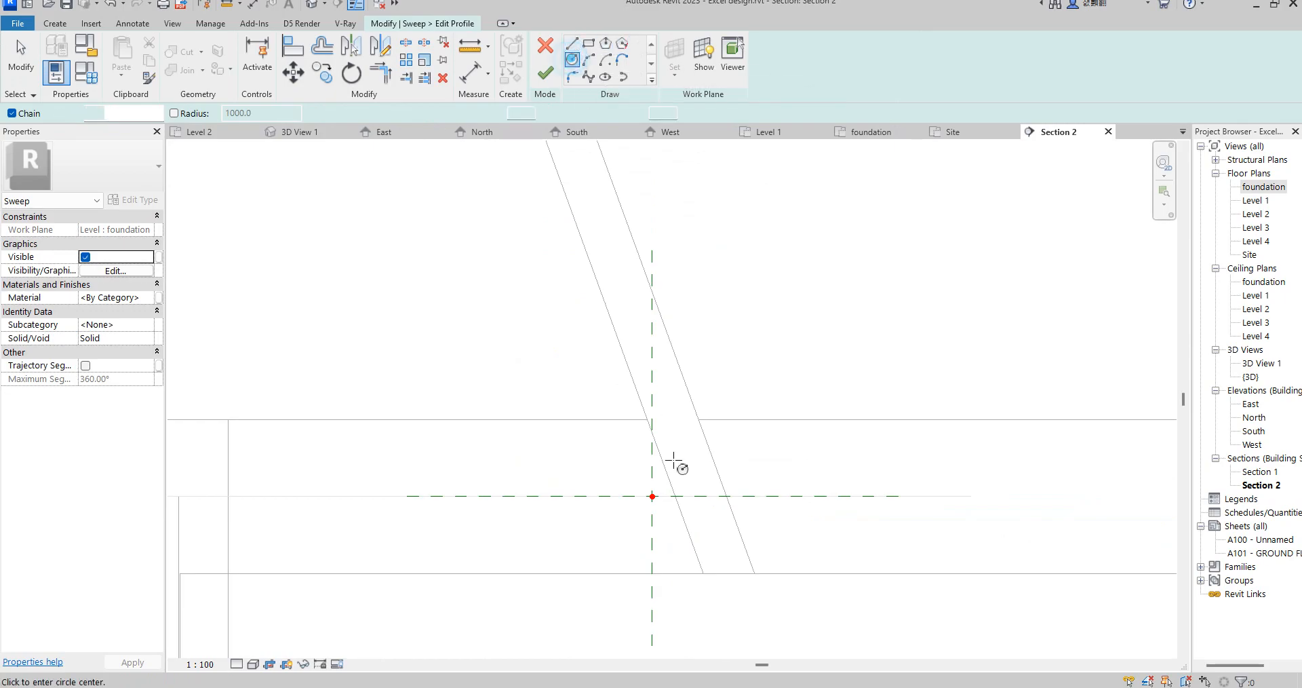
left_click(652, 496)
scroll(650, 471, "up", 3)
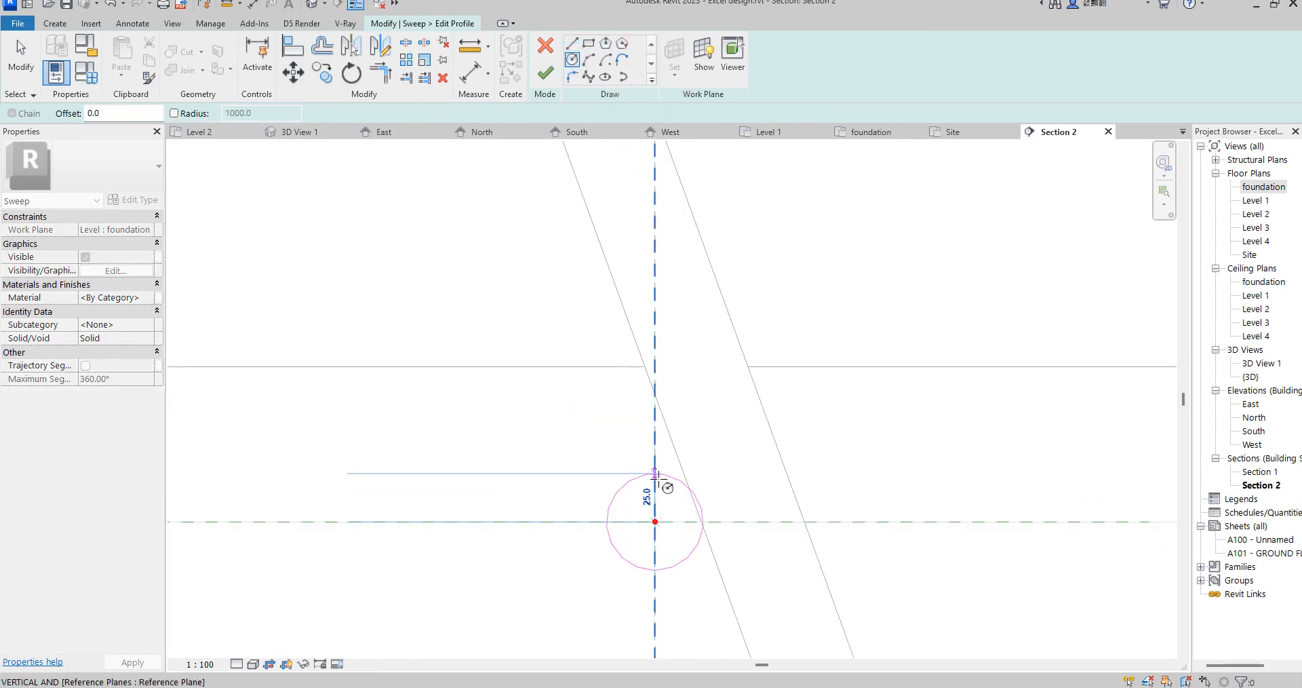
left_click(656, 473)
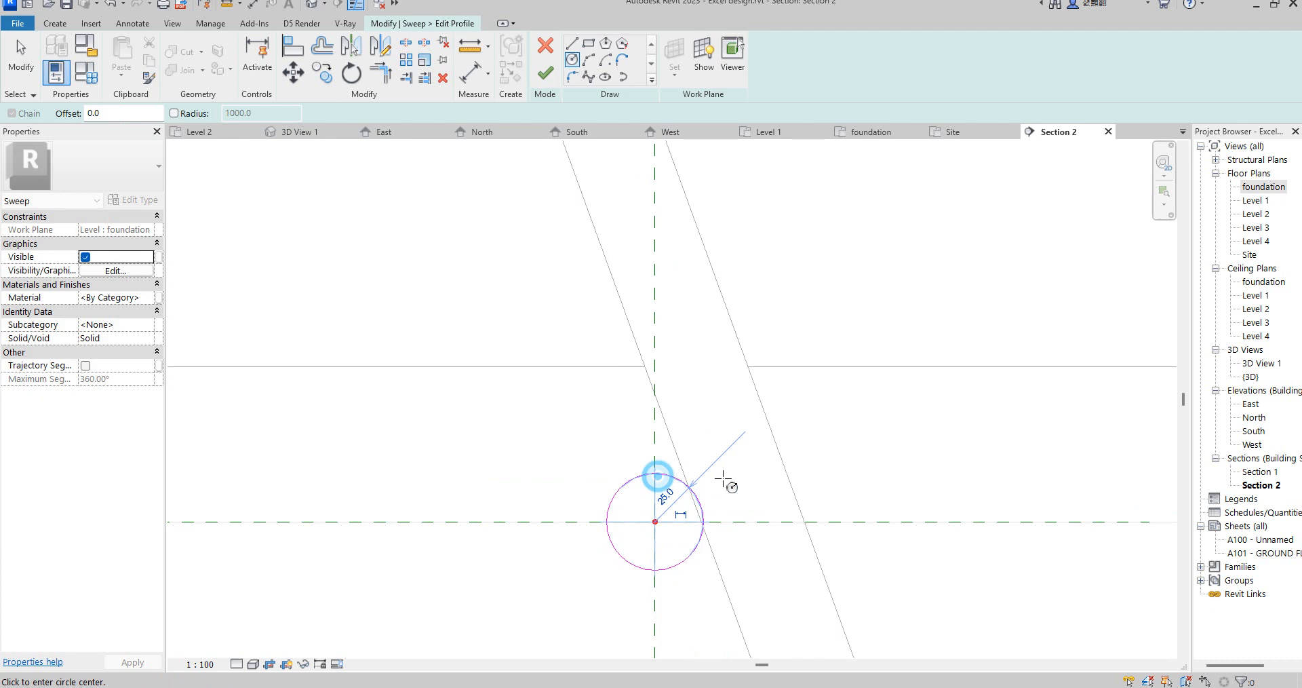
left_click(547, 72)
scroll(604, 498, "down", 2)
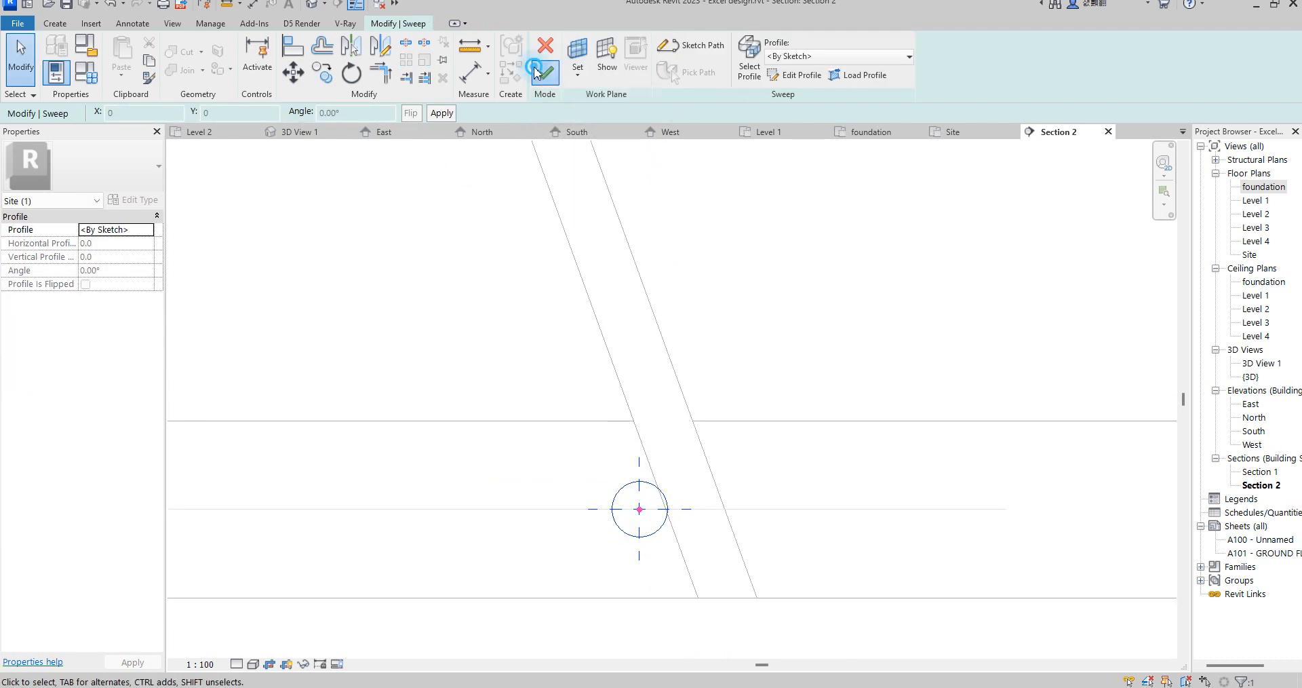
left_click(537, 72)
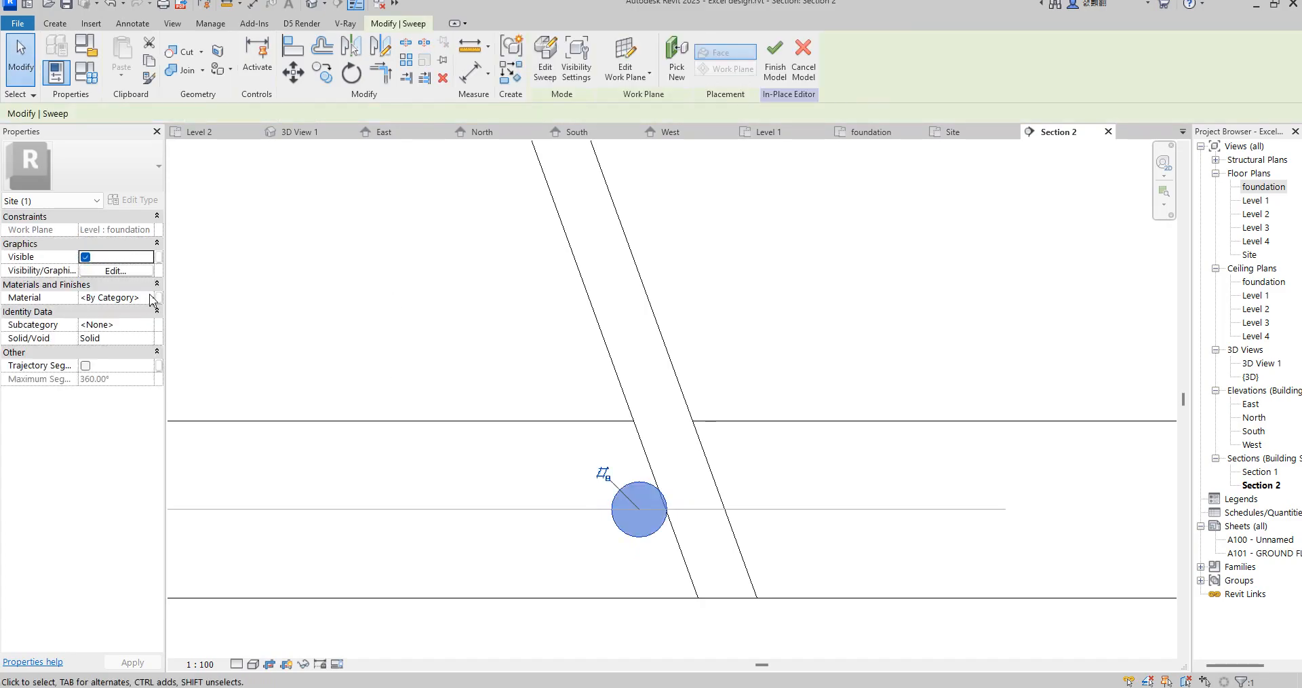
Assign the frame trim material to the new rung sweep.
left_click(151, 299)
left_click(150, 299)
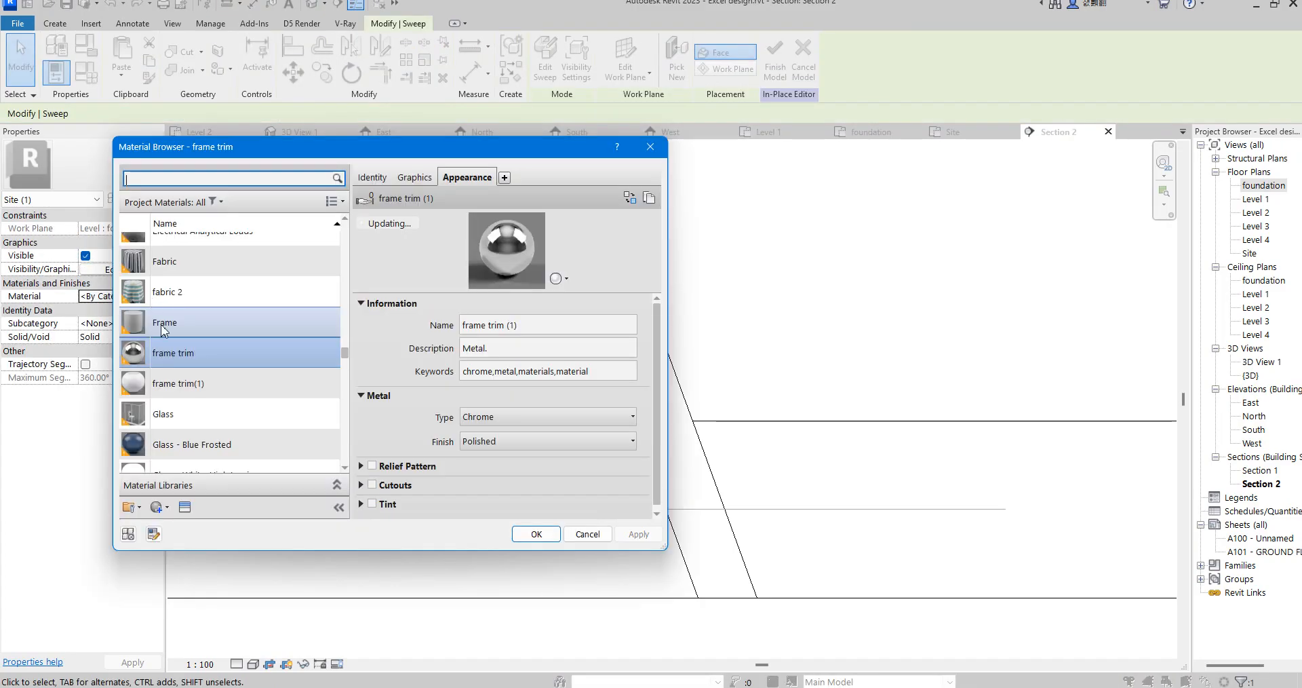
left_click(535, 534)
Copy the rung to the top of the handrail's sloping part and again onto its curve, about 400 mm farther up.
left_click_drag(631, 480, 628, 560)
scroll(644, 551, "down", 4)
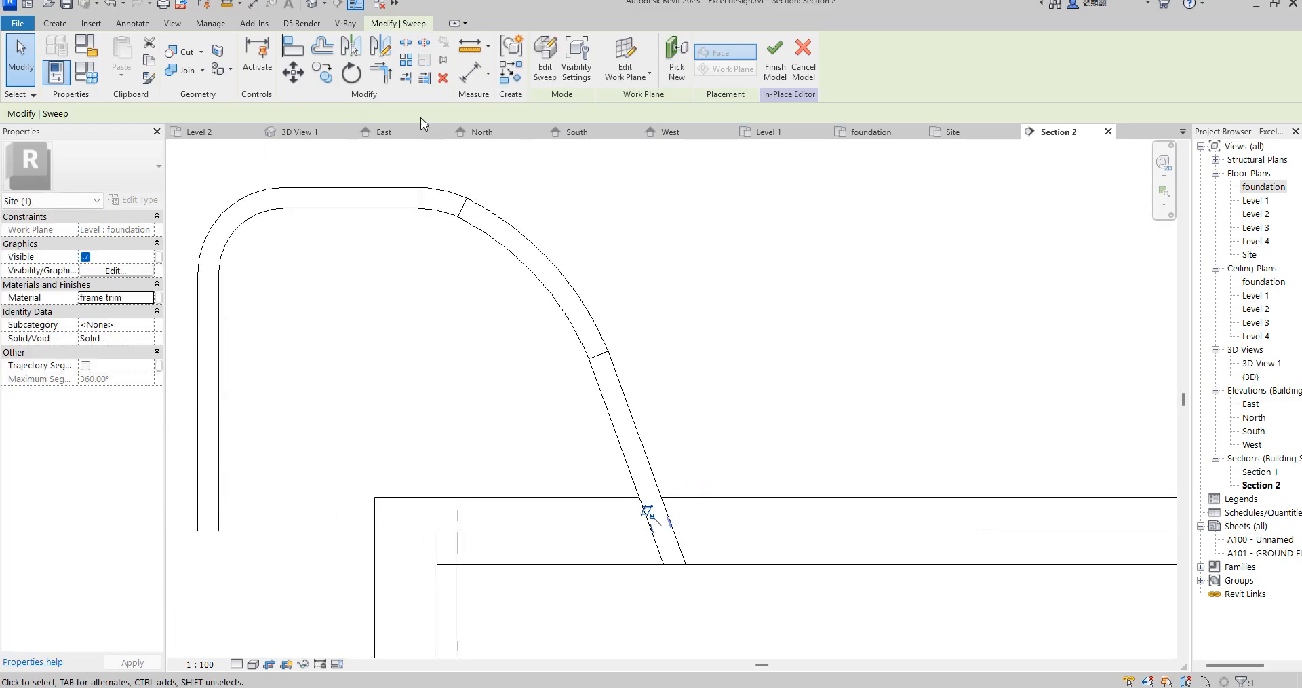
left_click(321, 72)
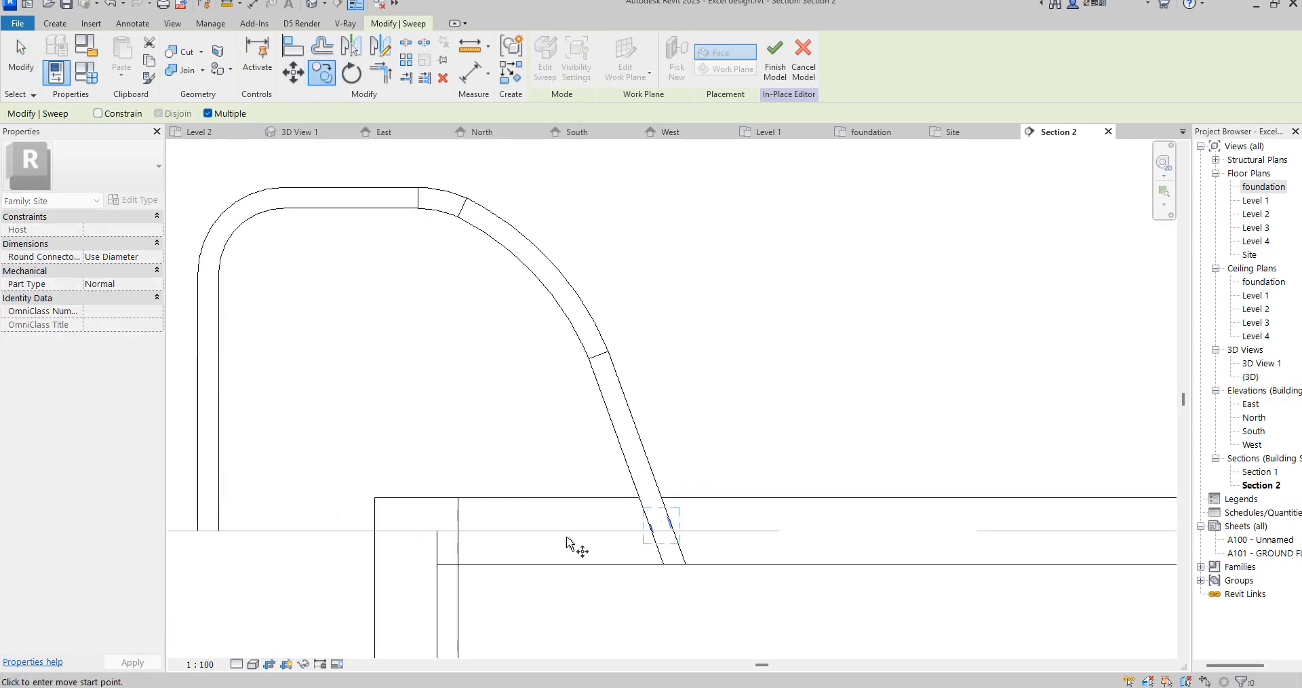
scroll(661, 535, "up", 3)
left_click(660, 524)
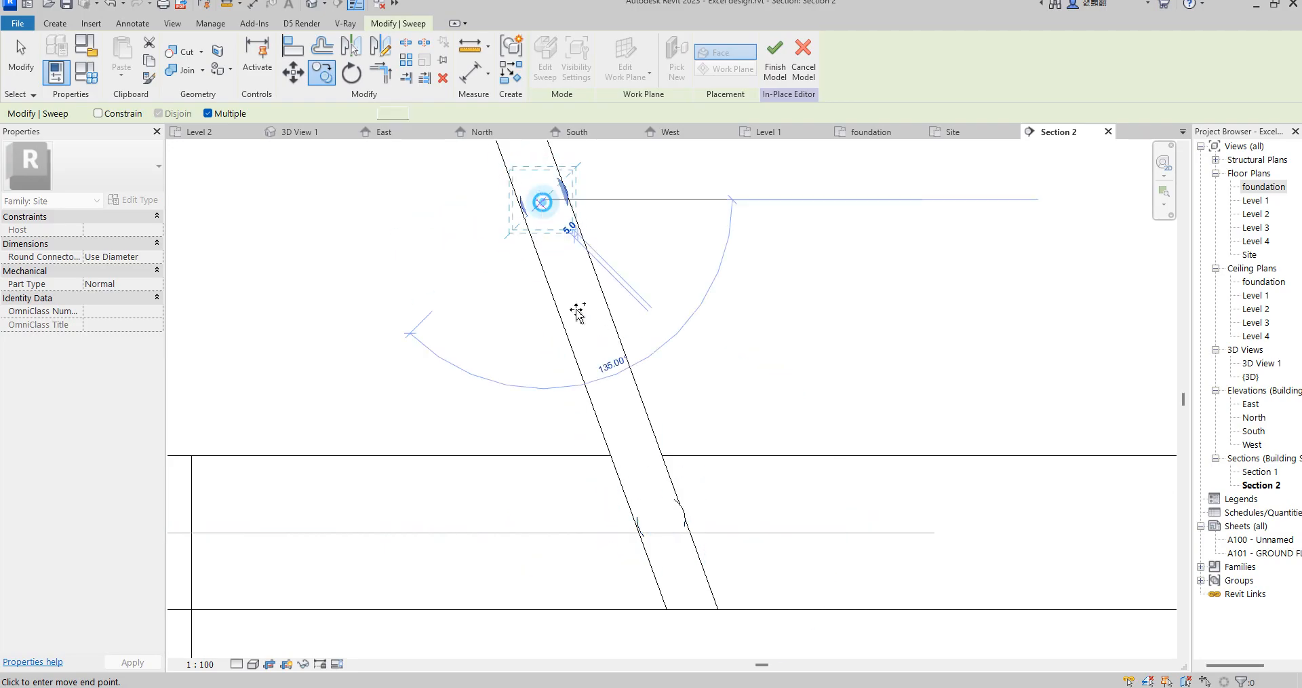
scroll(561, 532, "down", 3)
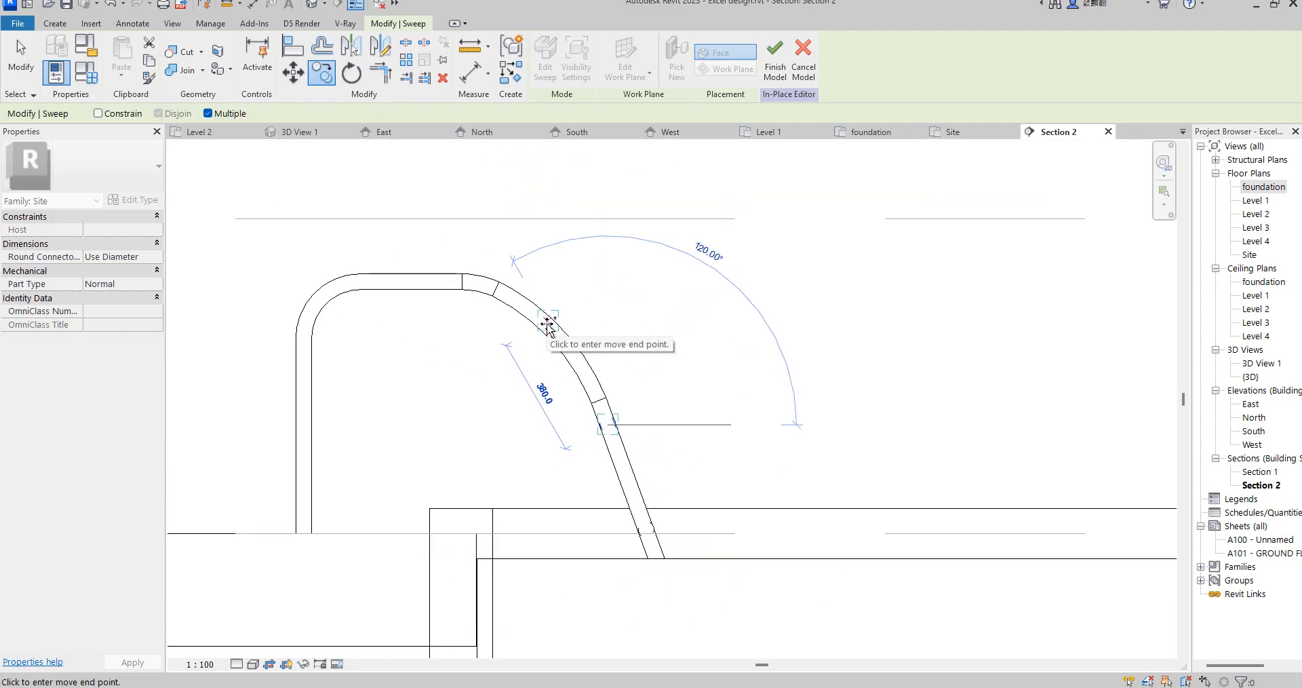
scroll(303, 450, "up", 2)
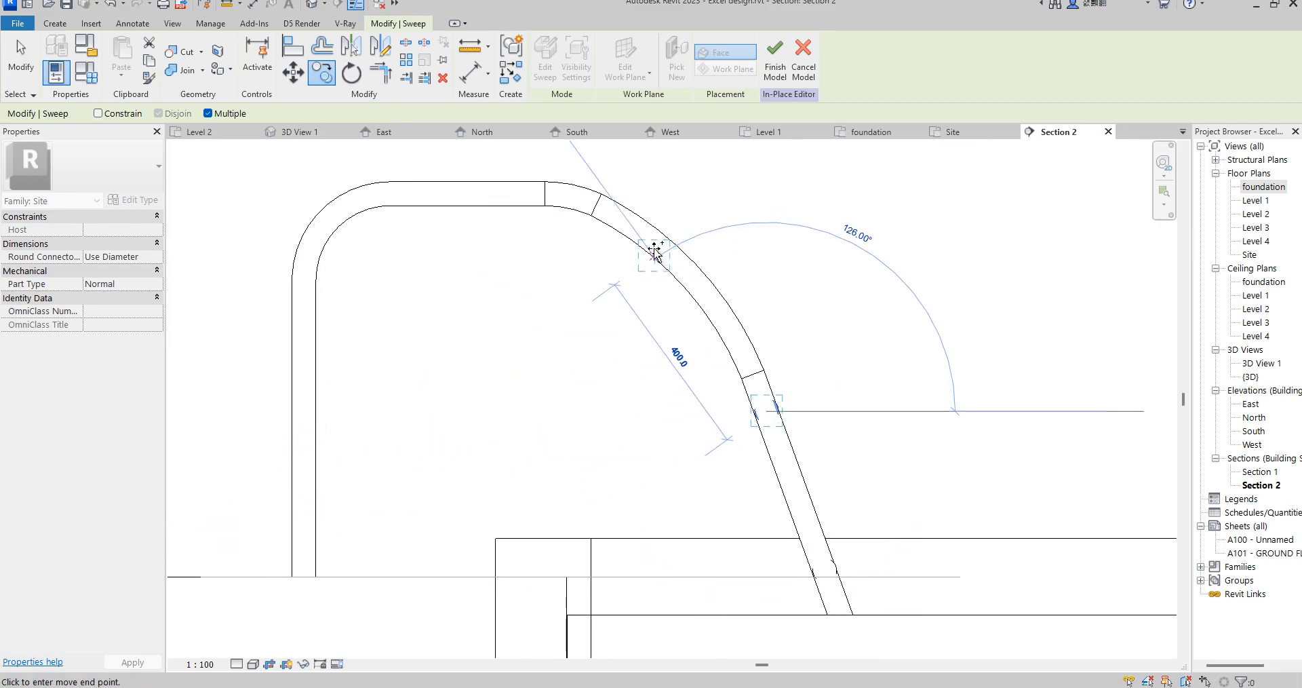
left_click(654, 246)
scroll(712, 367, "down", 2)
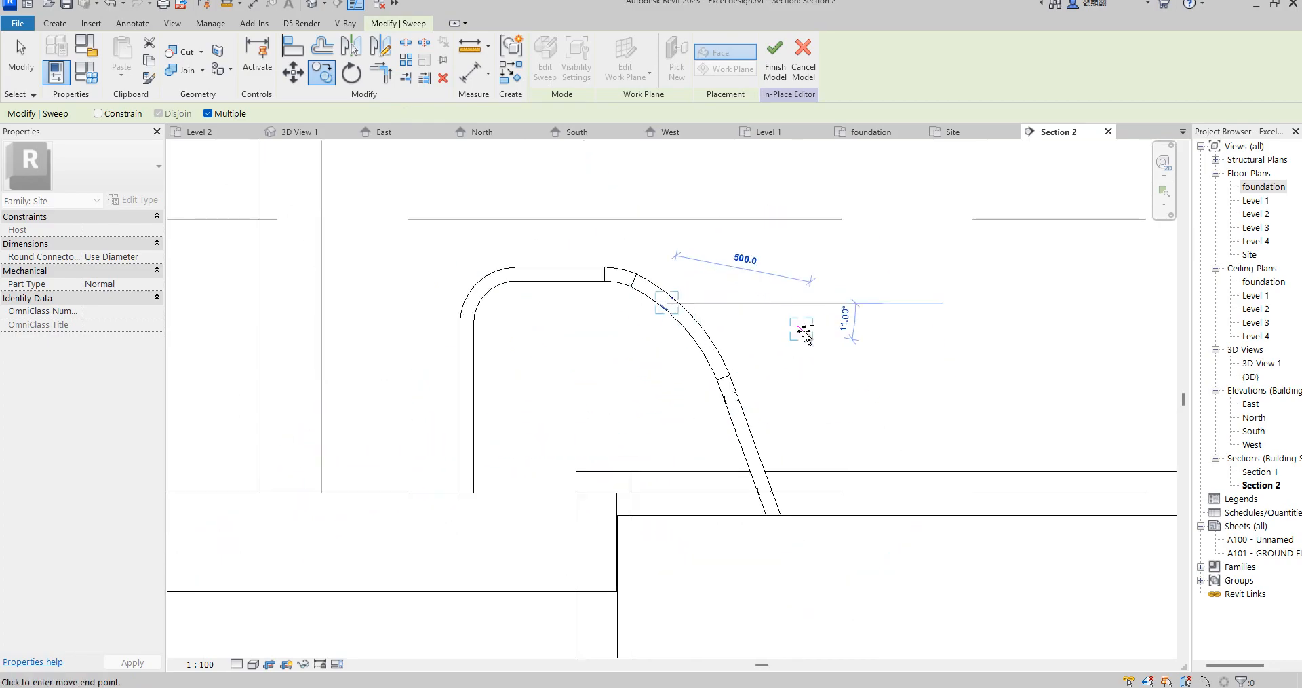
right_click(803, 330)
left_click(844, 341)
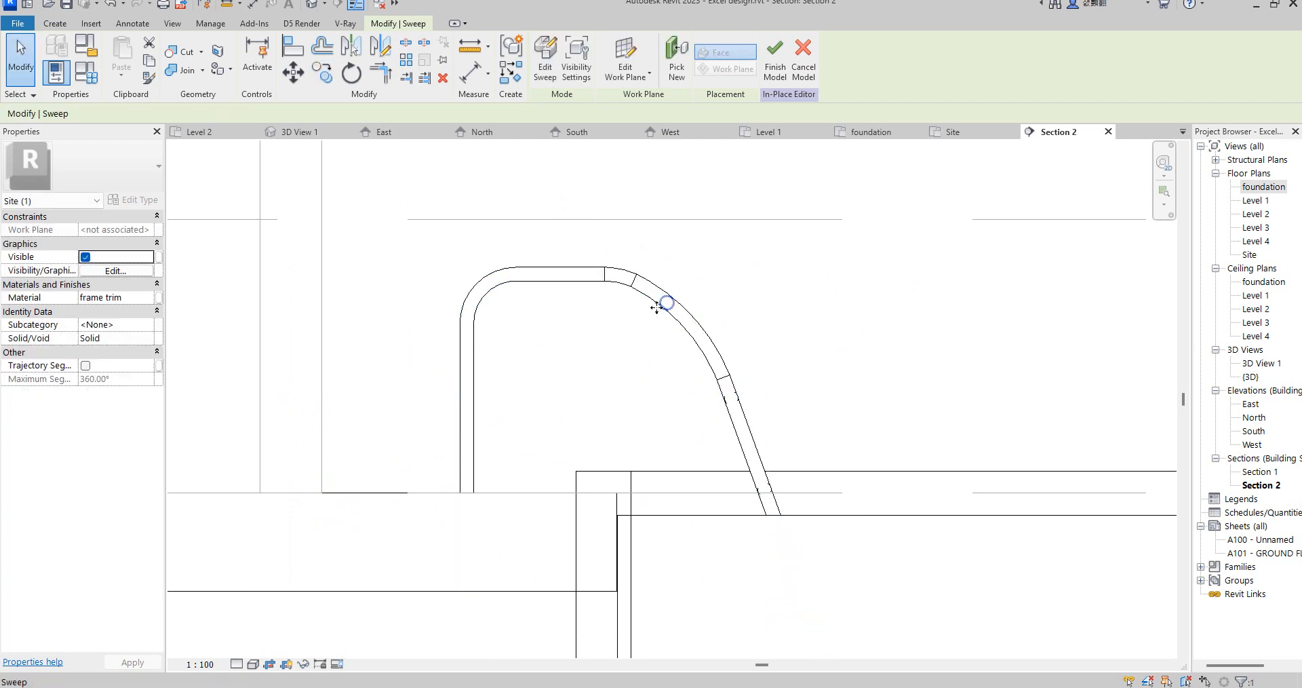
Delete the rung copy on the handrail's upper curve, keeping the rungs on the sloping part.
left_click_drag(625, 228, 687, 375)
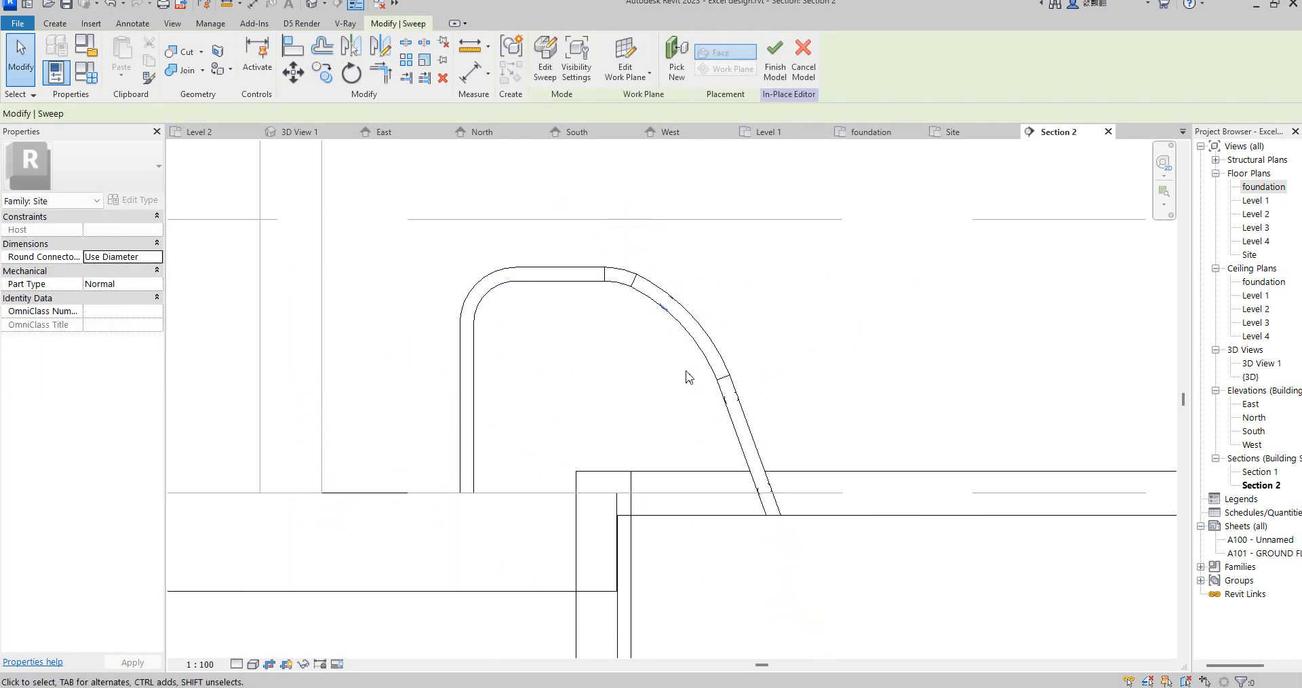
left_click(713, 409)
left_click_drag(690, 454, 795, 551)
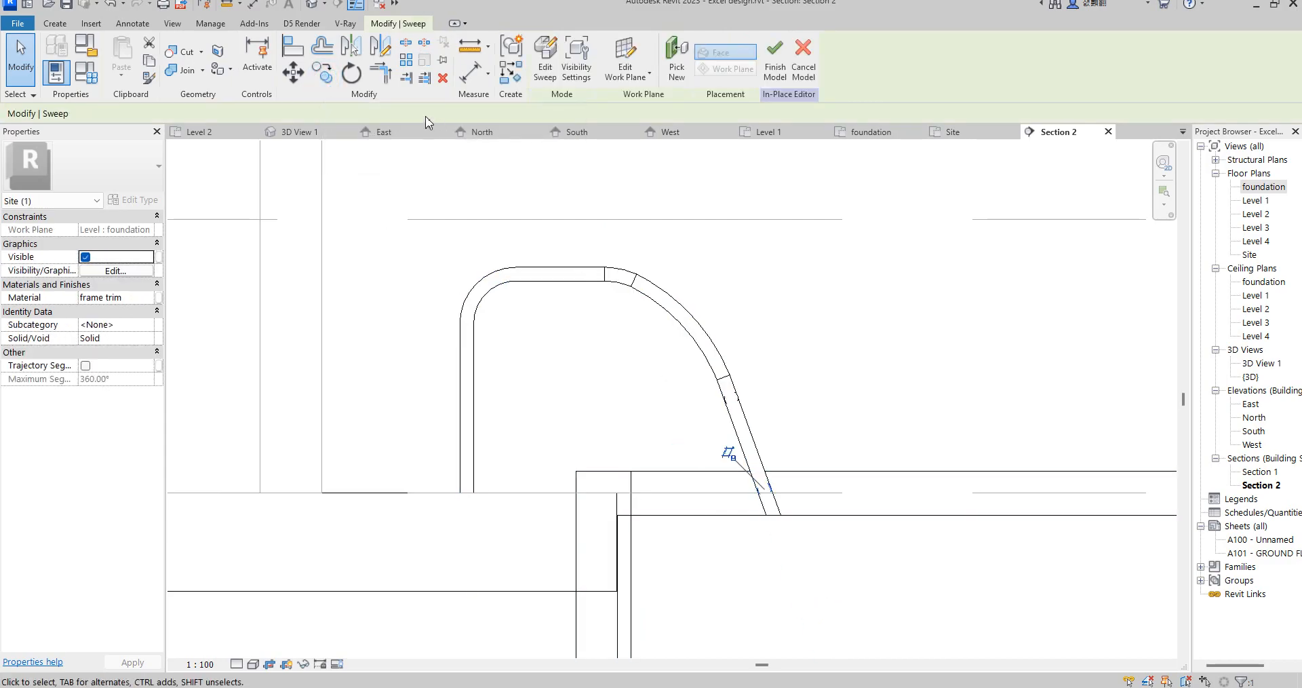
left_click(323, 71)
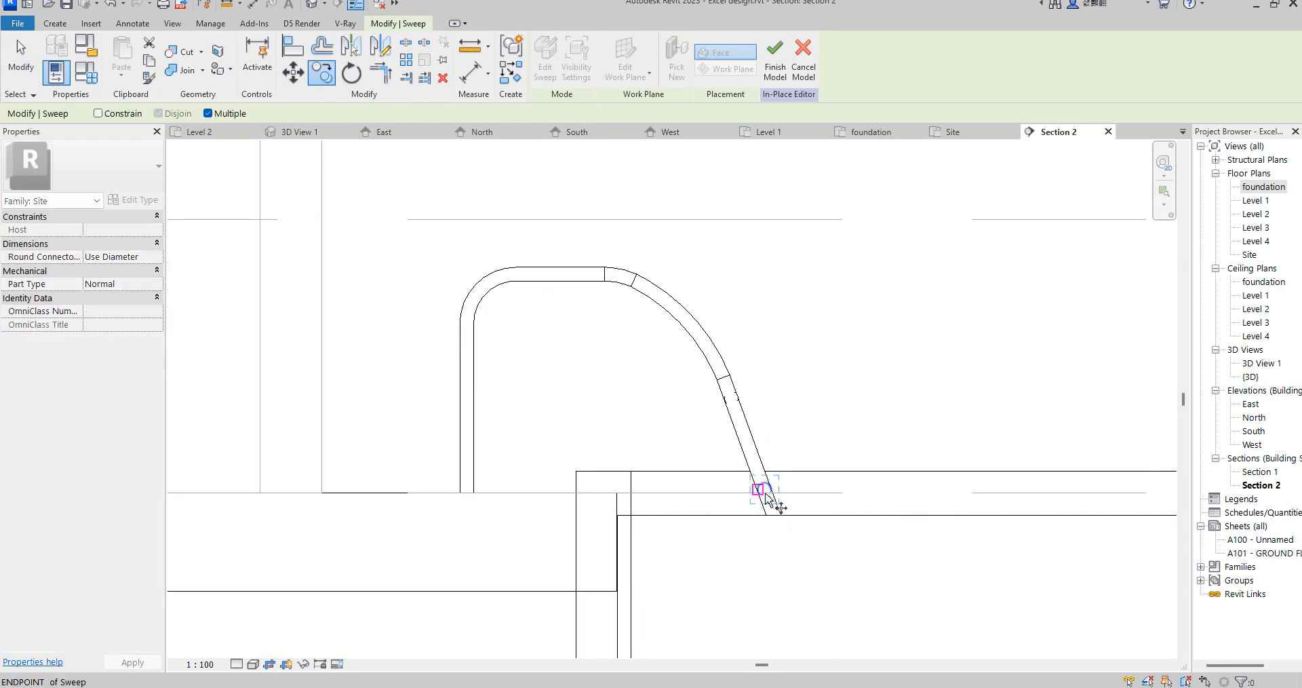
scroll(771, 492, "up", 2)
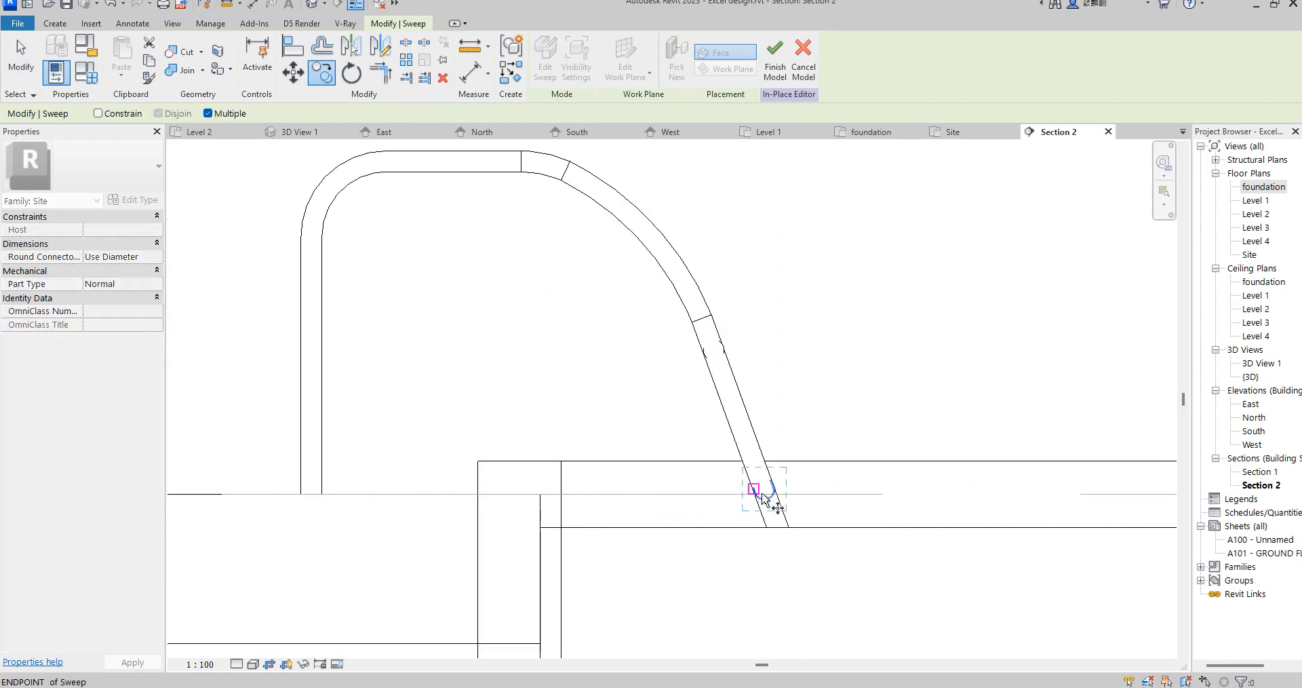
scroll(757, 493, "up", 3)
left_click(764, 490)
scroll(765, 490, "down", 4)
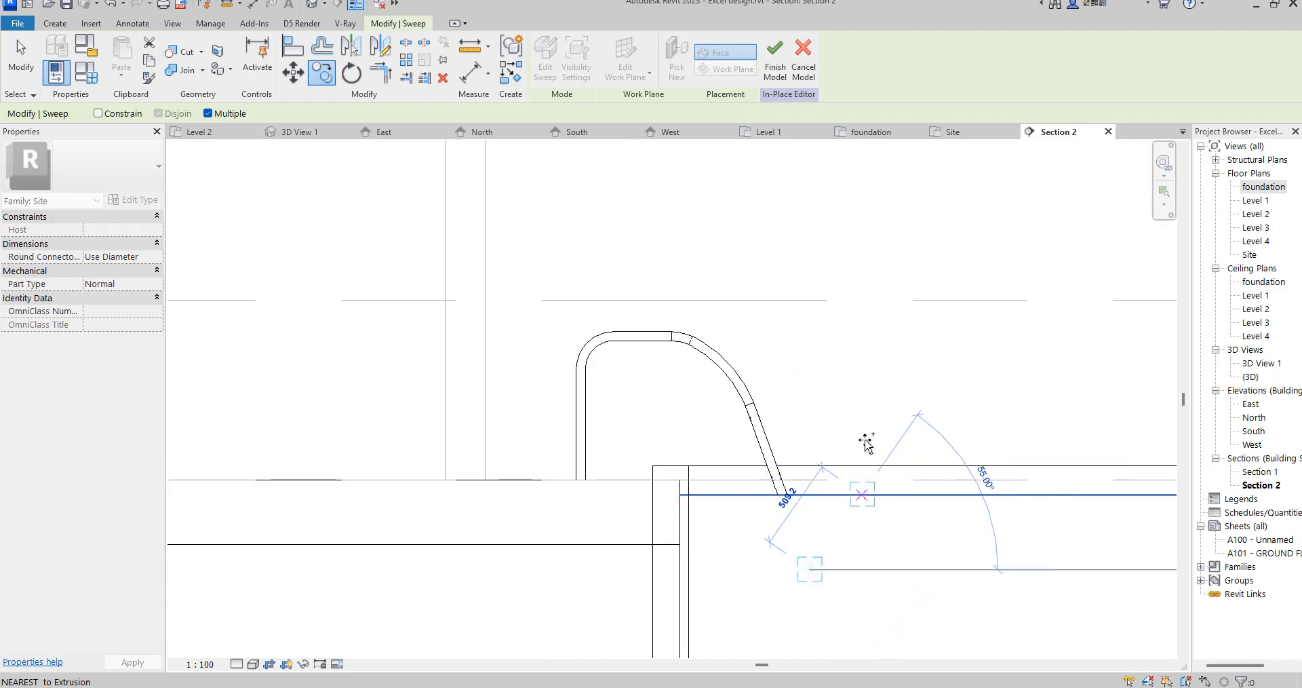
right_click(875, 513)
left_click(911, 523)
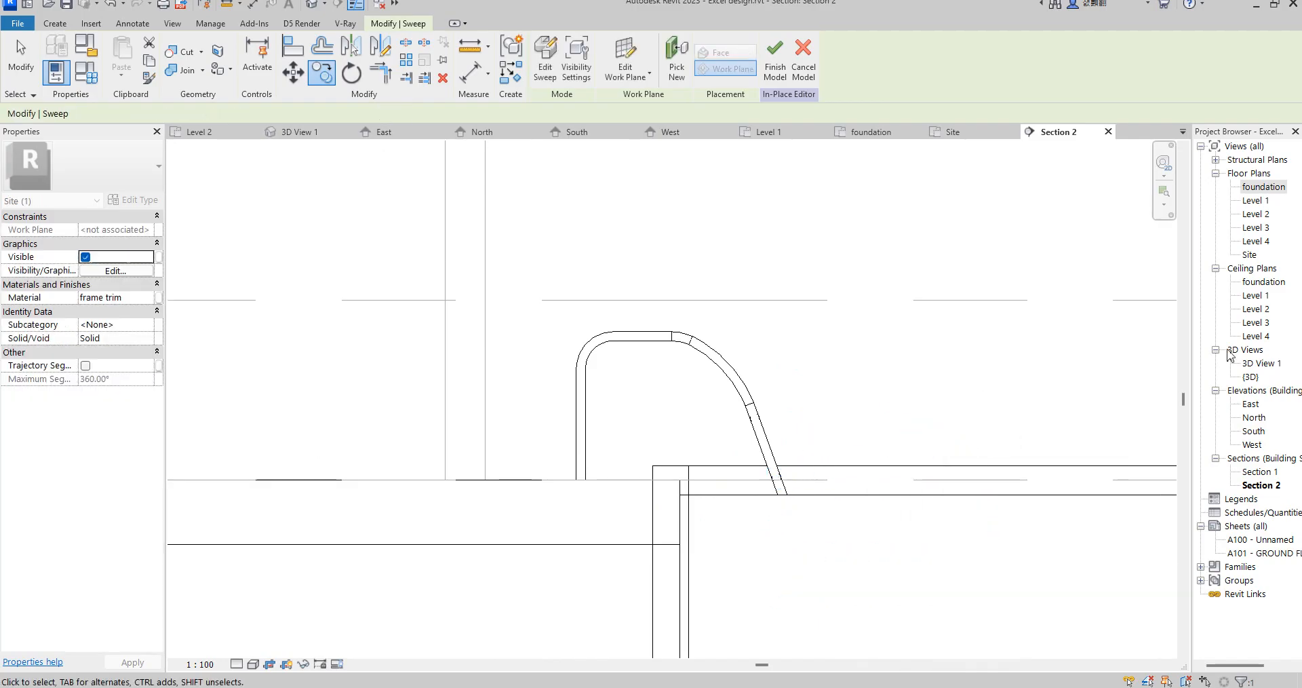
Examine the handrail ladder and its rungs beside the pool in the default 3D view.
left_click(1233, 390)
double_click(1251, 377)
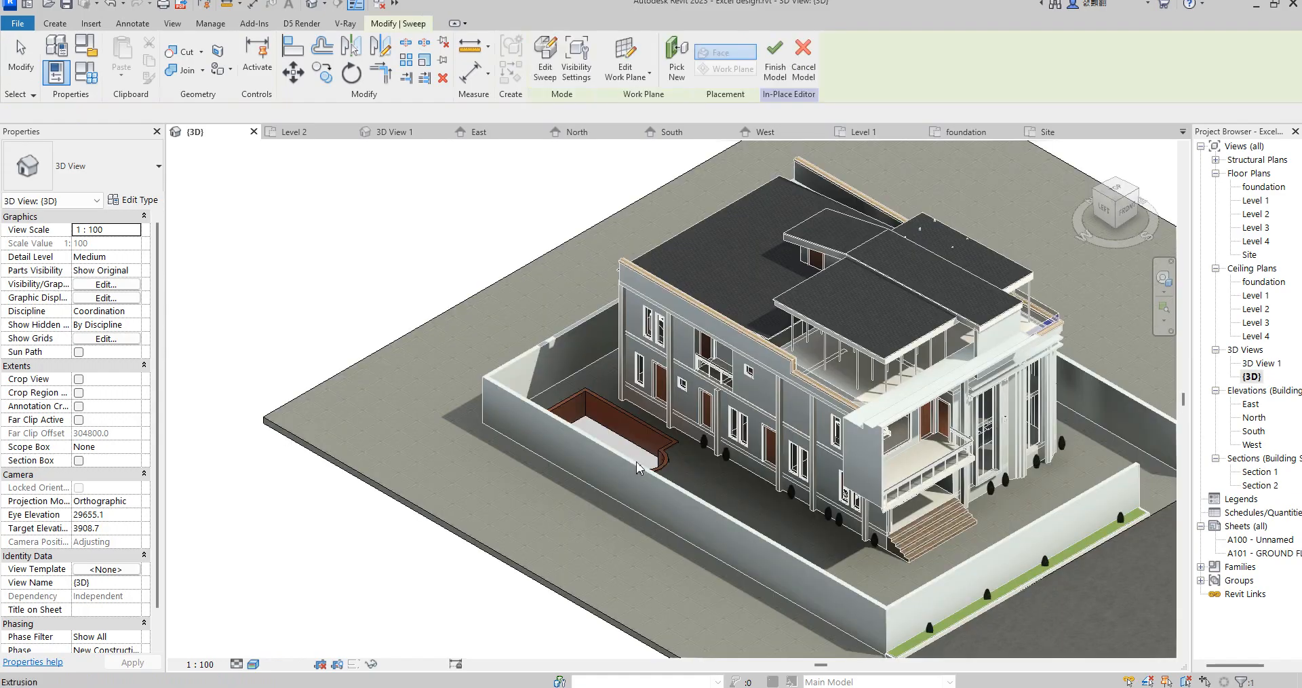
scroll(670, 378, "up", 3)
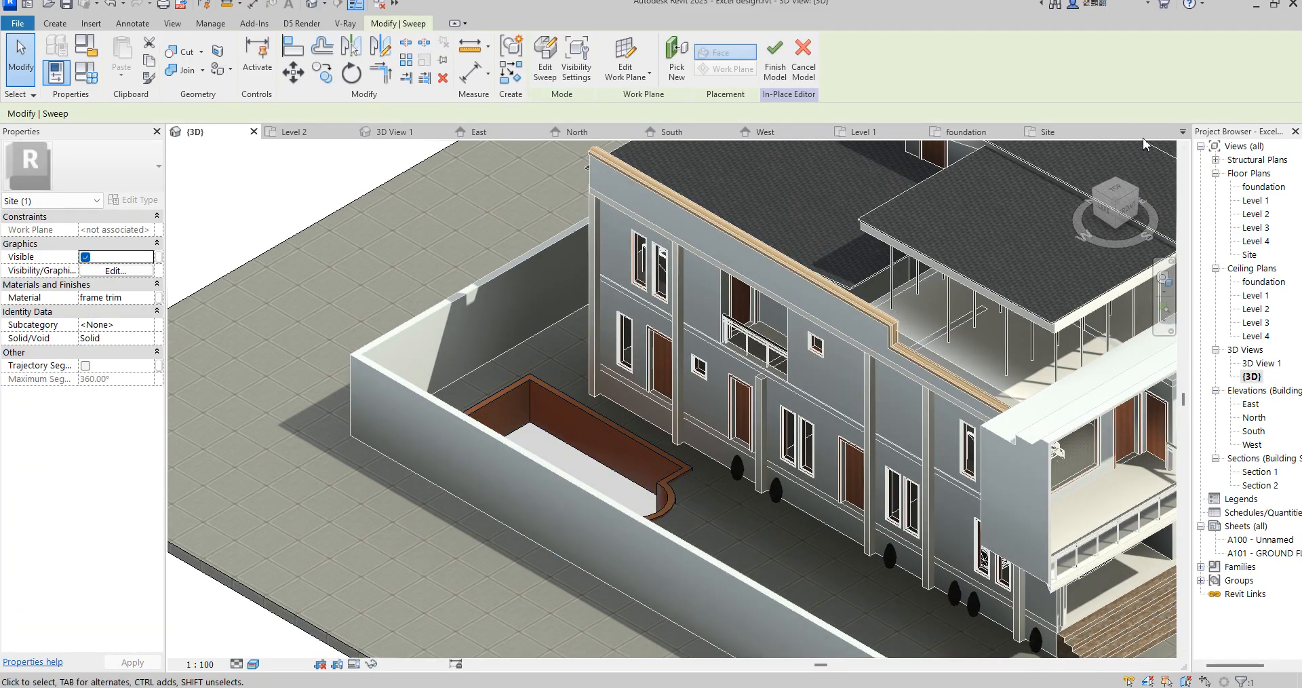
left_click_drag(1129, 233, 910, 203)
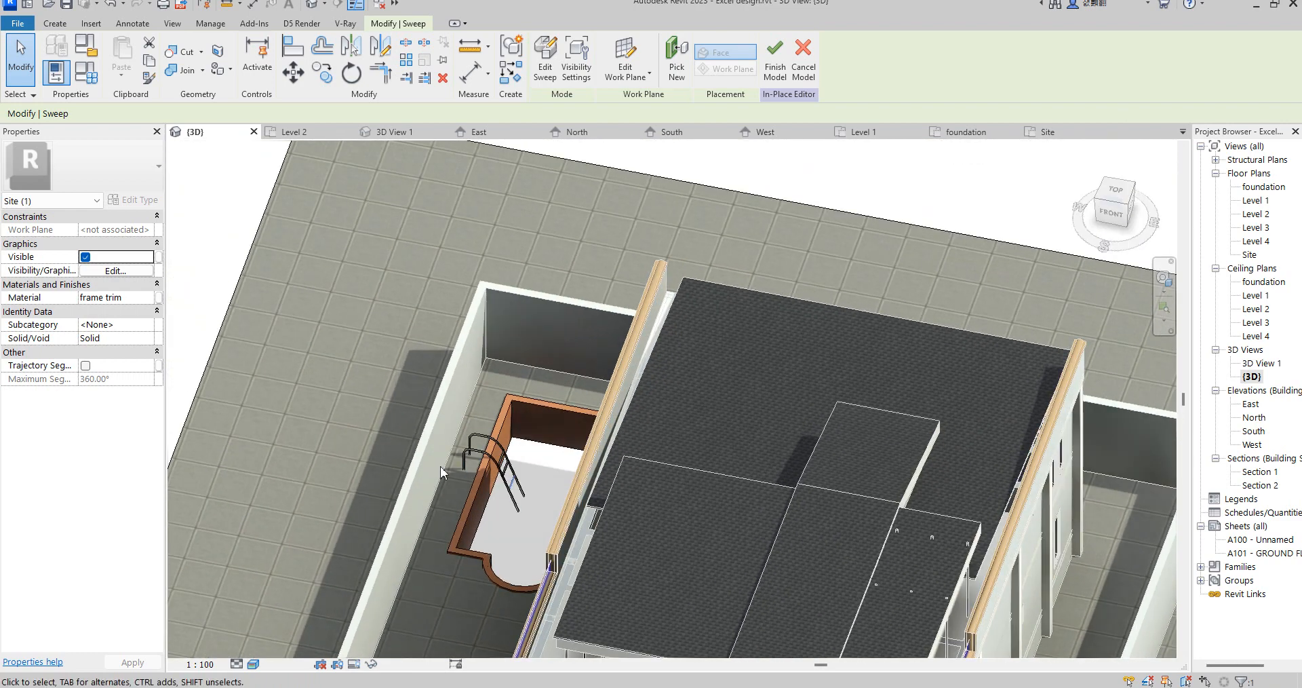
scroll(460, 468, "up", 6)
scroll(634, 488, "down", 5)
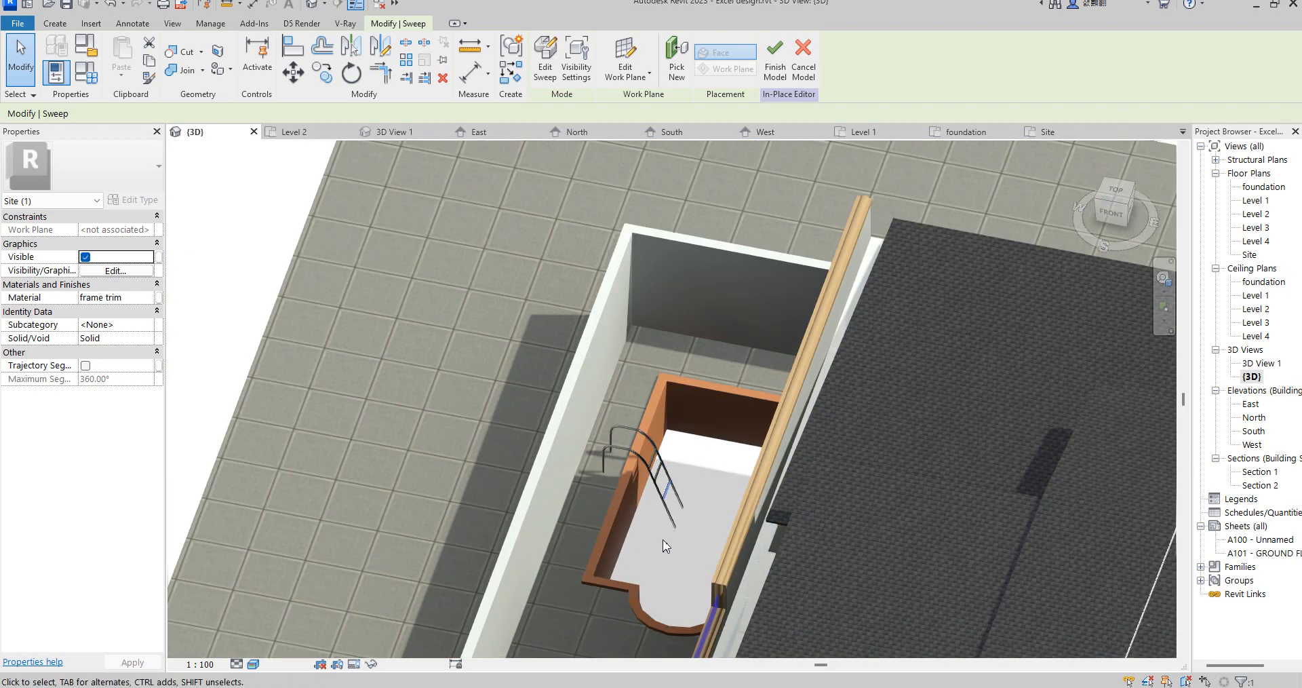
scroll(665, 546, "up", 2)
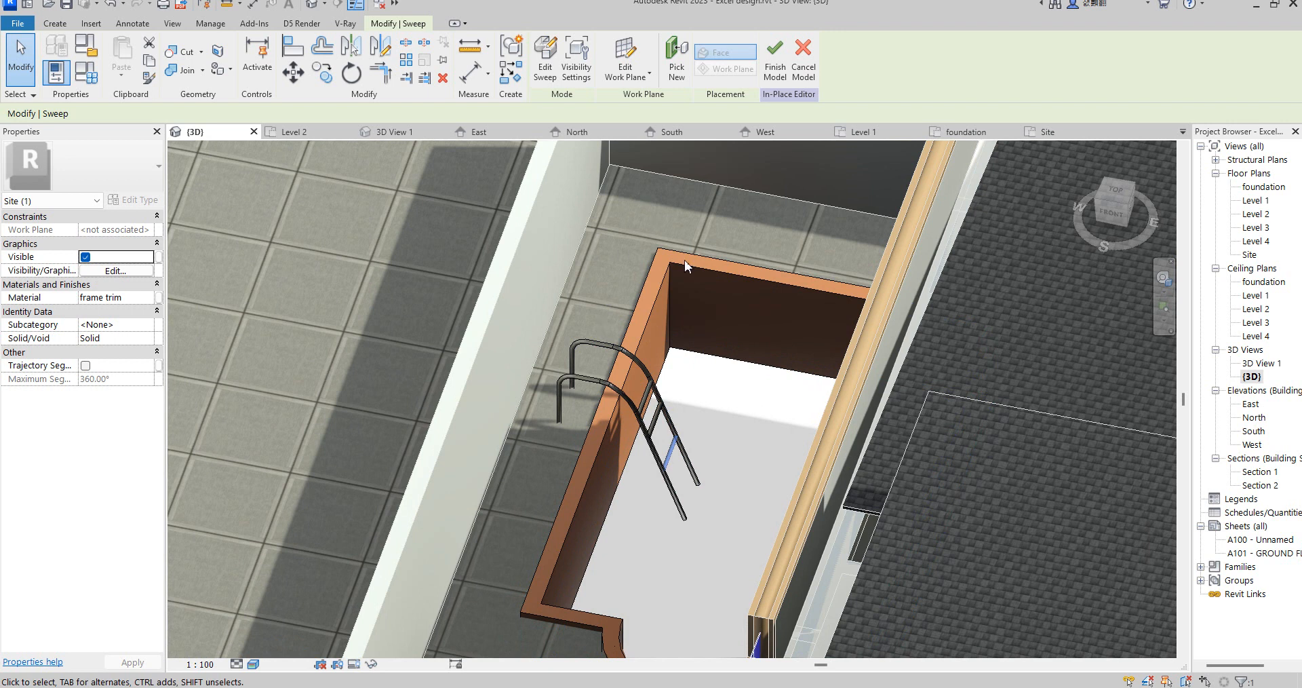
scroll(690, 241, "down", 3)
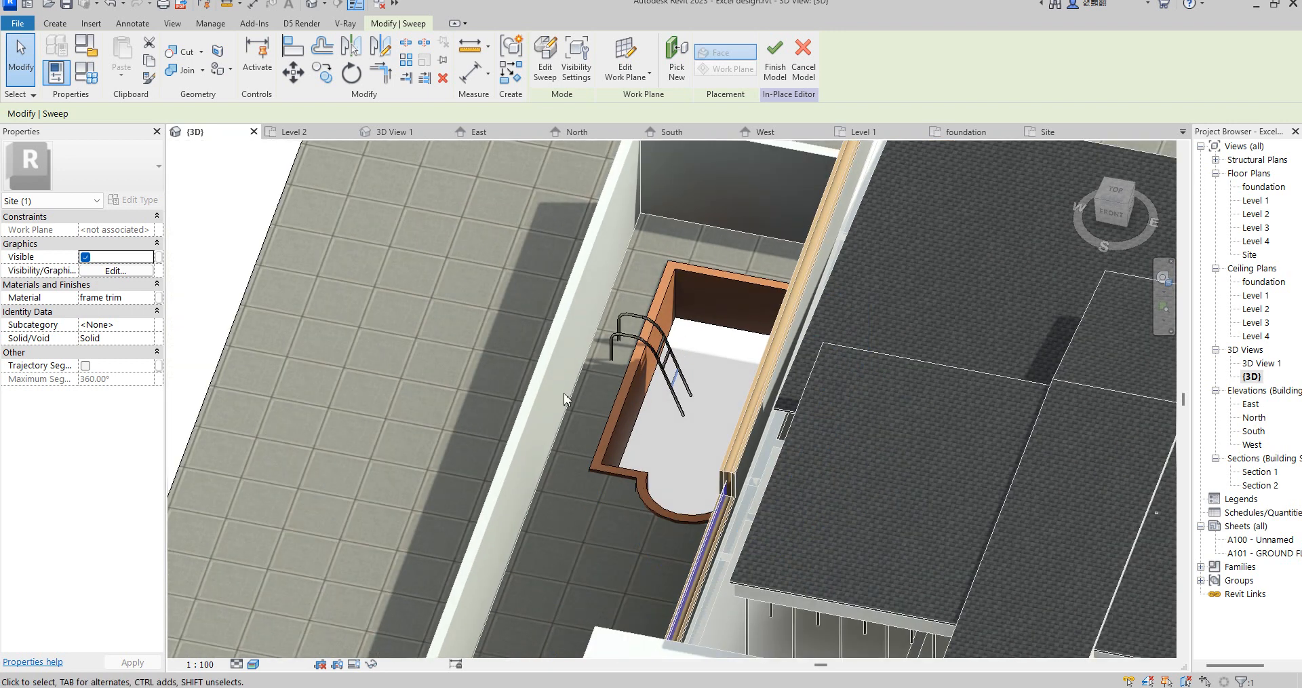
scroll(588, 537, "down", 4)
scroll(588, 453, "up", 3)
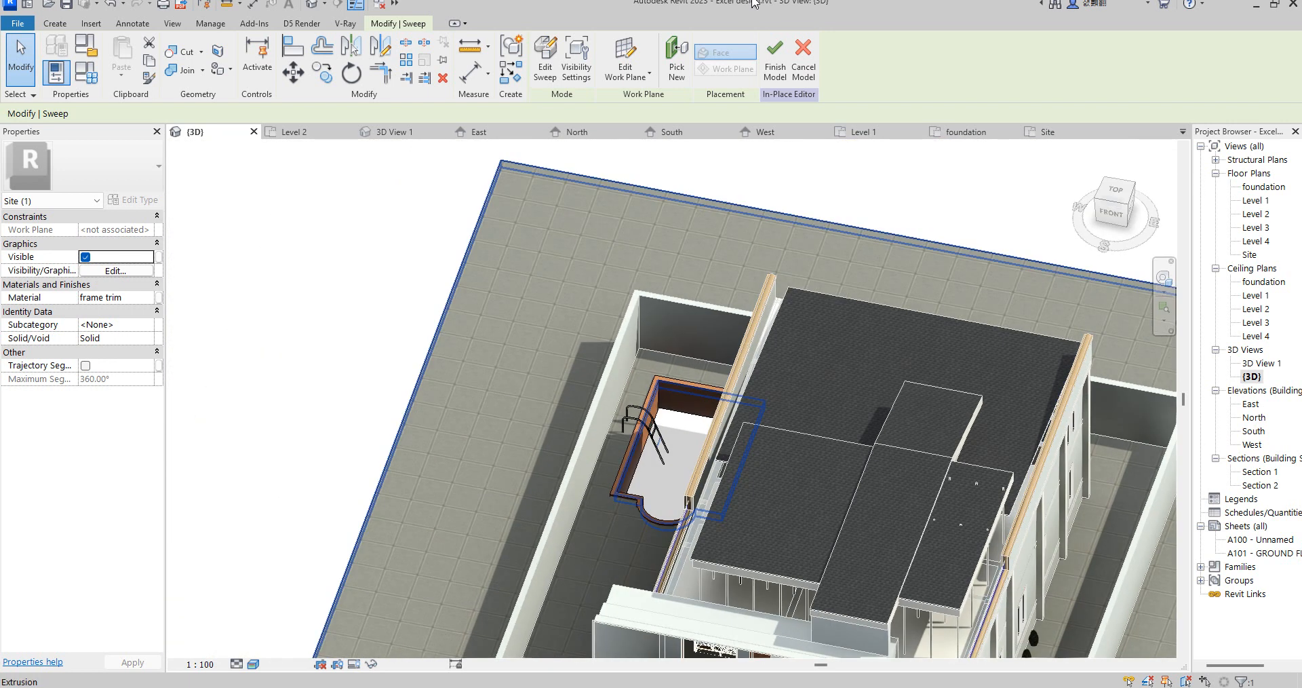
scroll(587, 453, "up", 2)
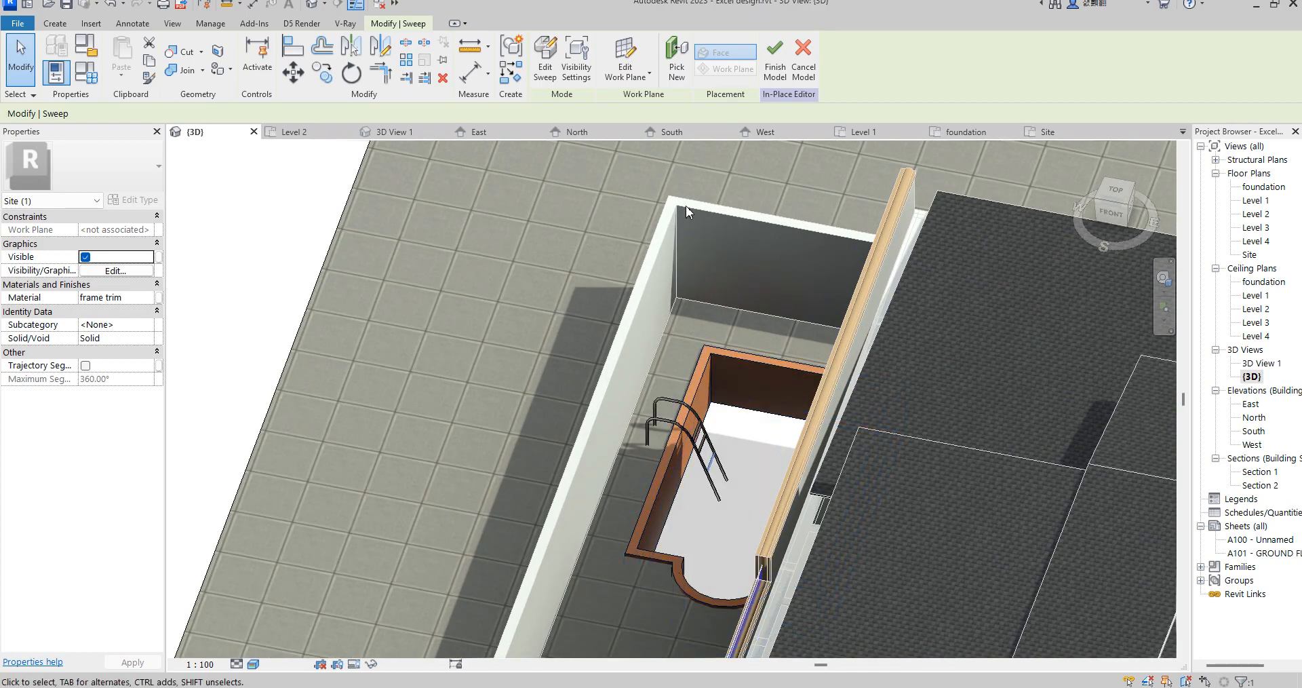
Finish the in-place handrail ladder model with the whole compound in view.
scroll(742, 237, "down", 4)
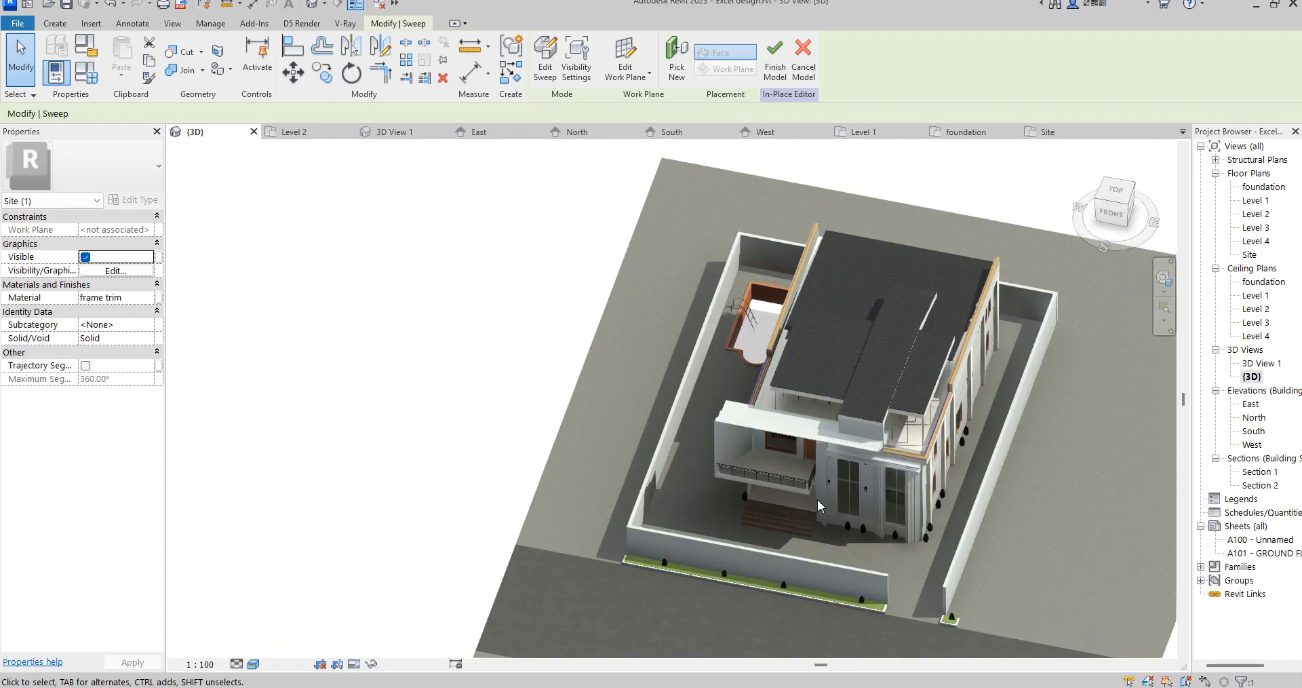
scroll(934, 400, "up", 2)
scroll(920, 318, "down", 3)
scroll(971, 532, "up", 3)
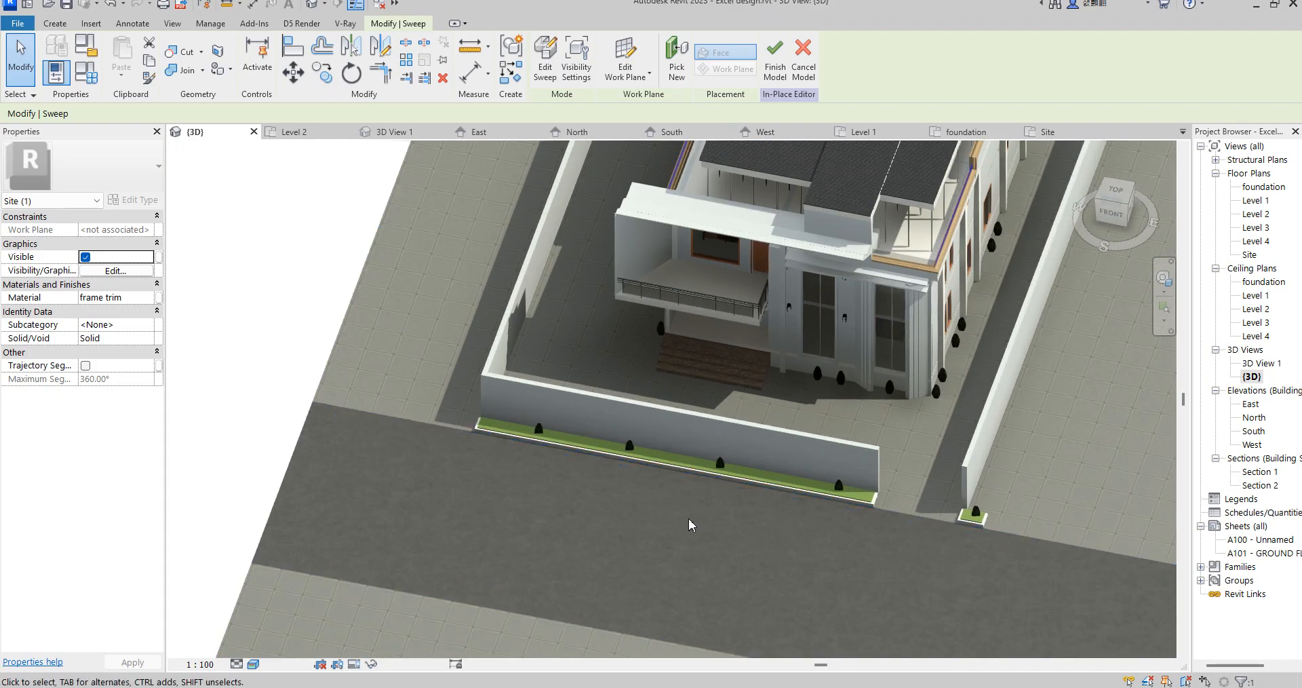
scroll(689, 520, "down", 2)
scroll(607, 383, "up", 3)
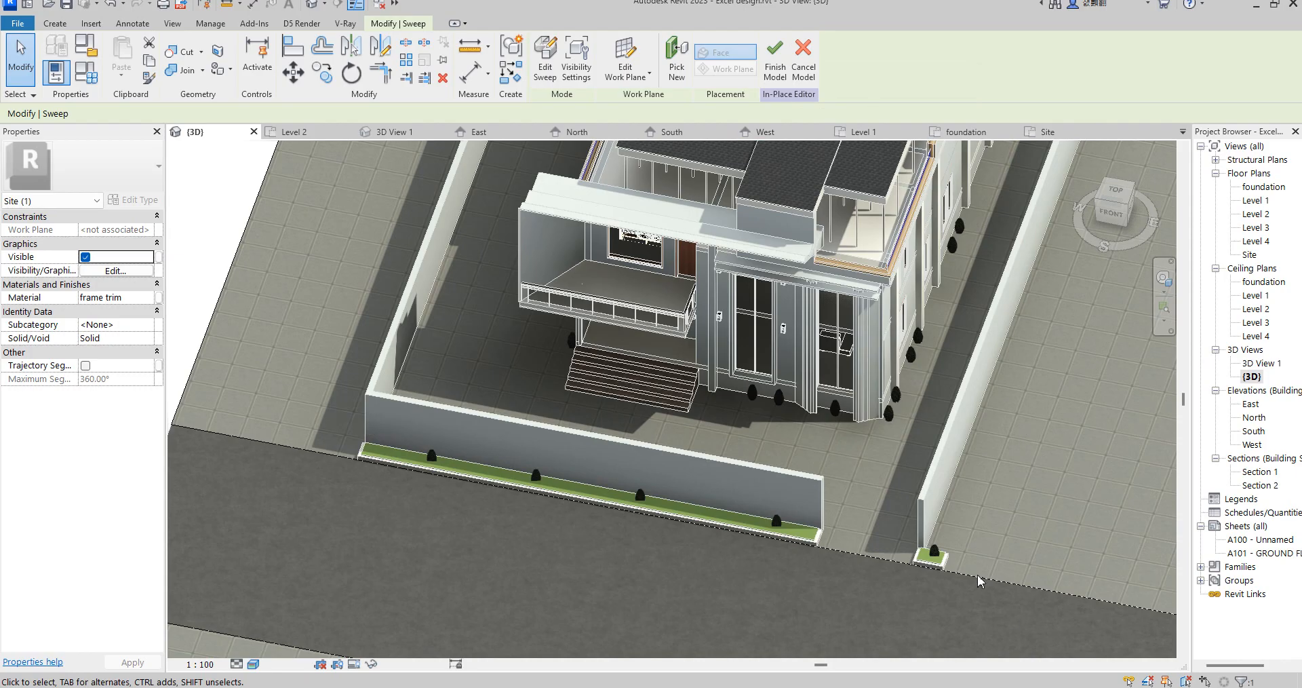
scroll(1005, 513, "down", 3)
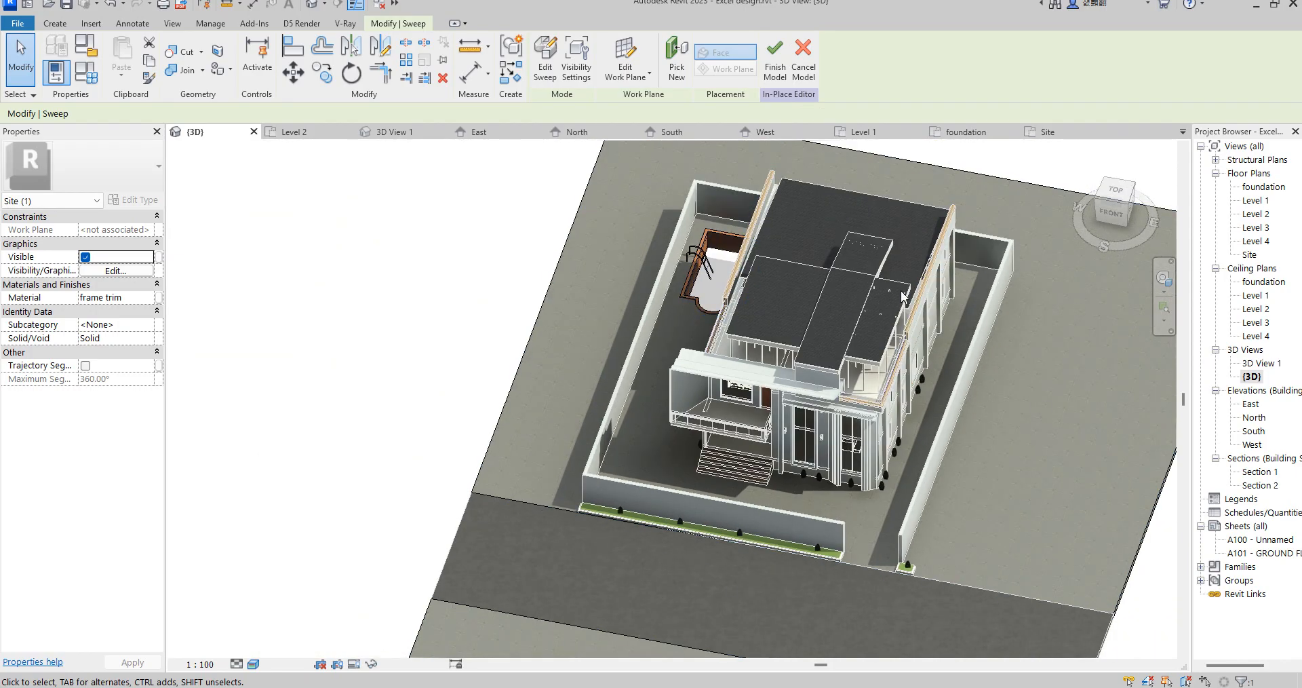
left_click(1120, 198)
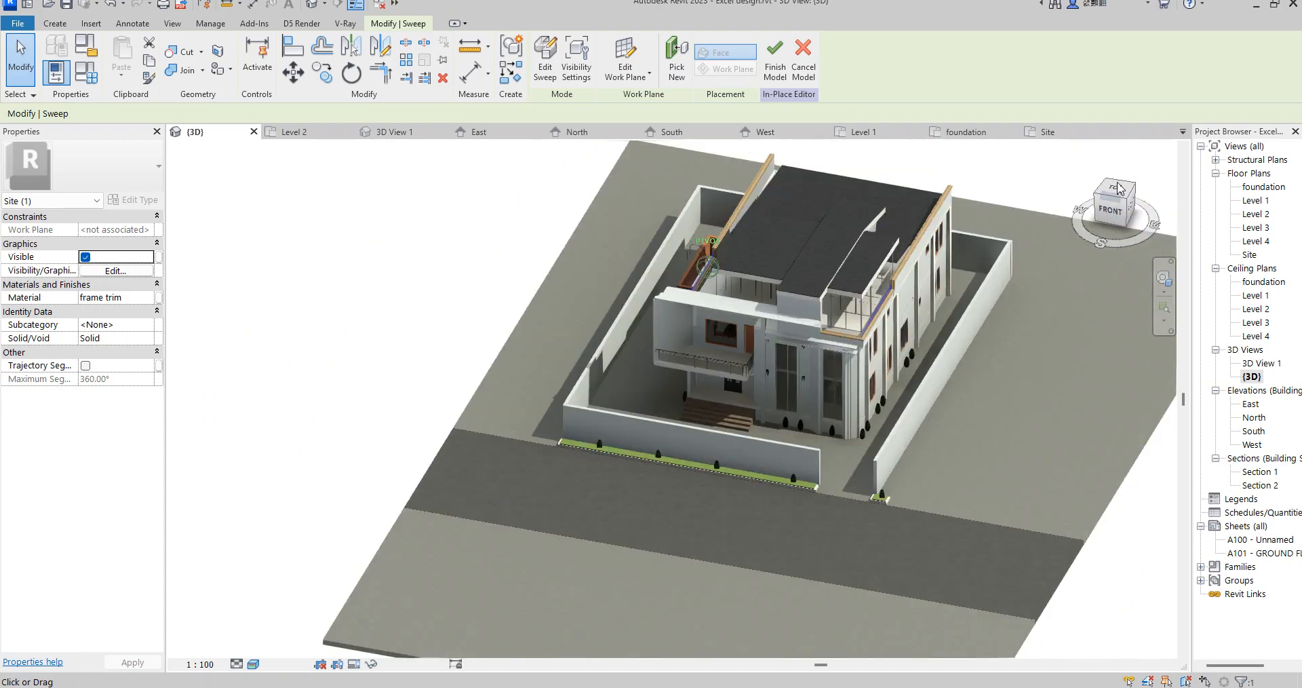
left_click(775, 58)
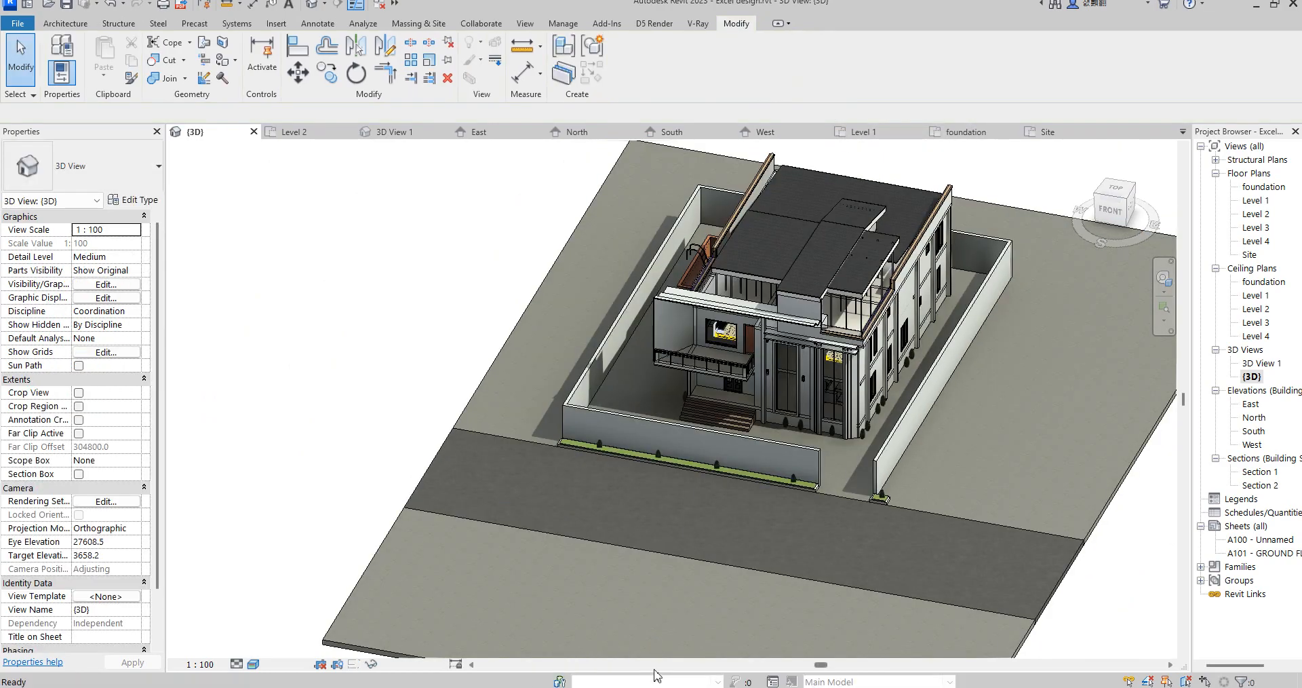